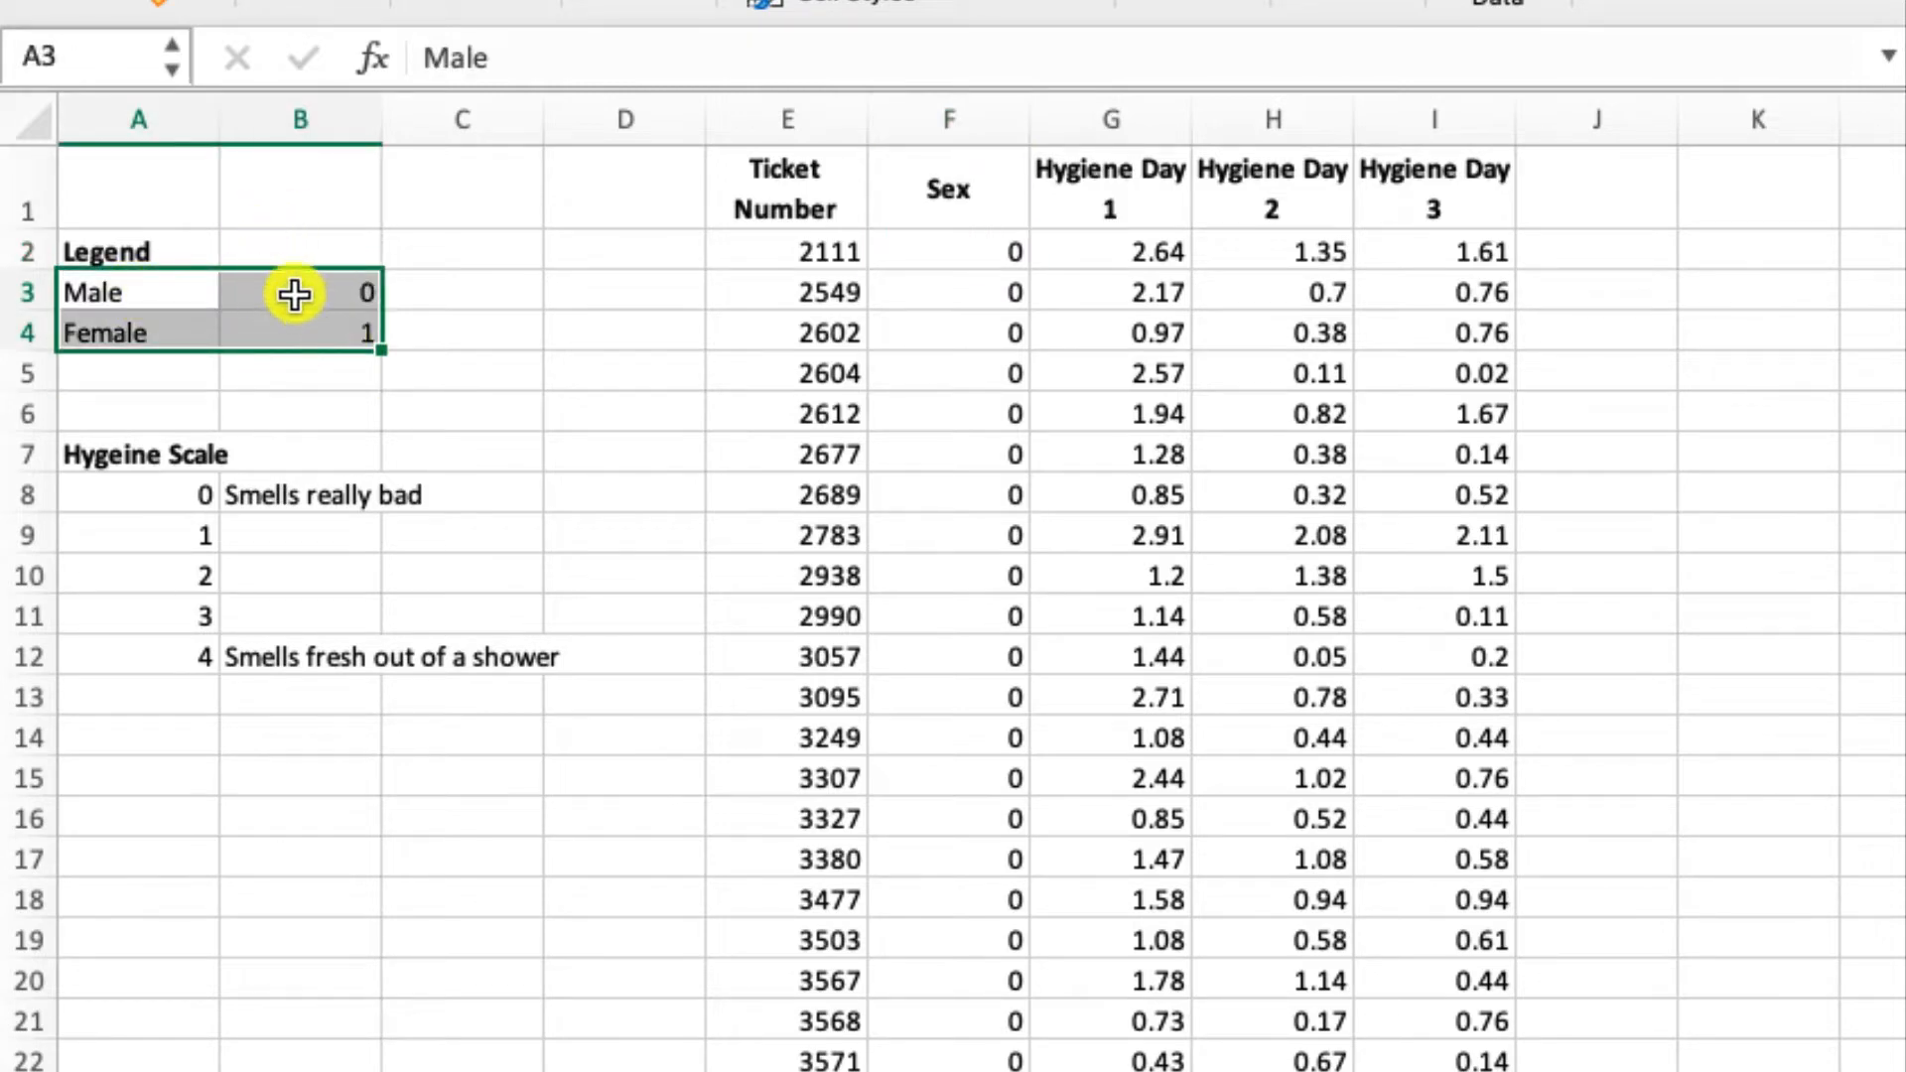
# - Examine the sex coding in the legend and the Sex and Ticket Number columns of the data sheet
pyautogui.click(288, 289)
pyautogui.click(292, 329)
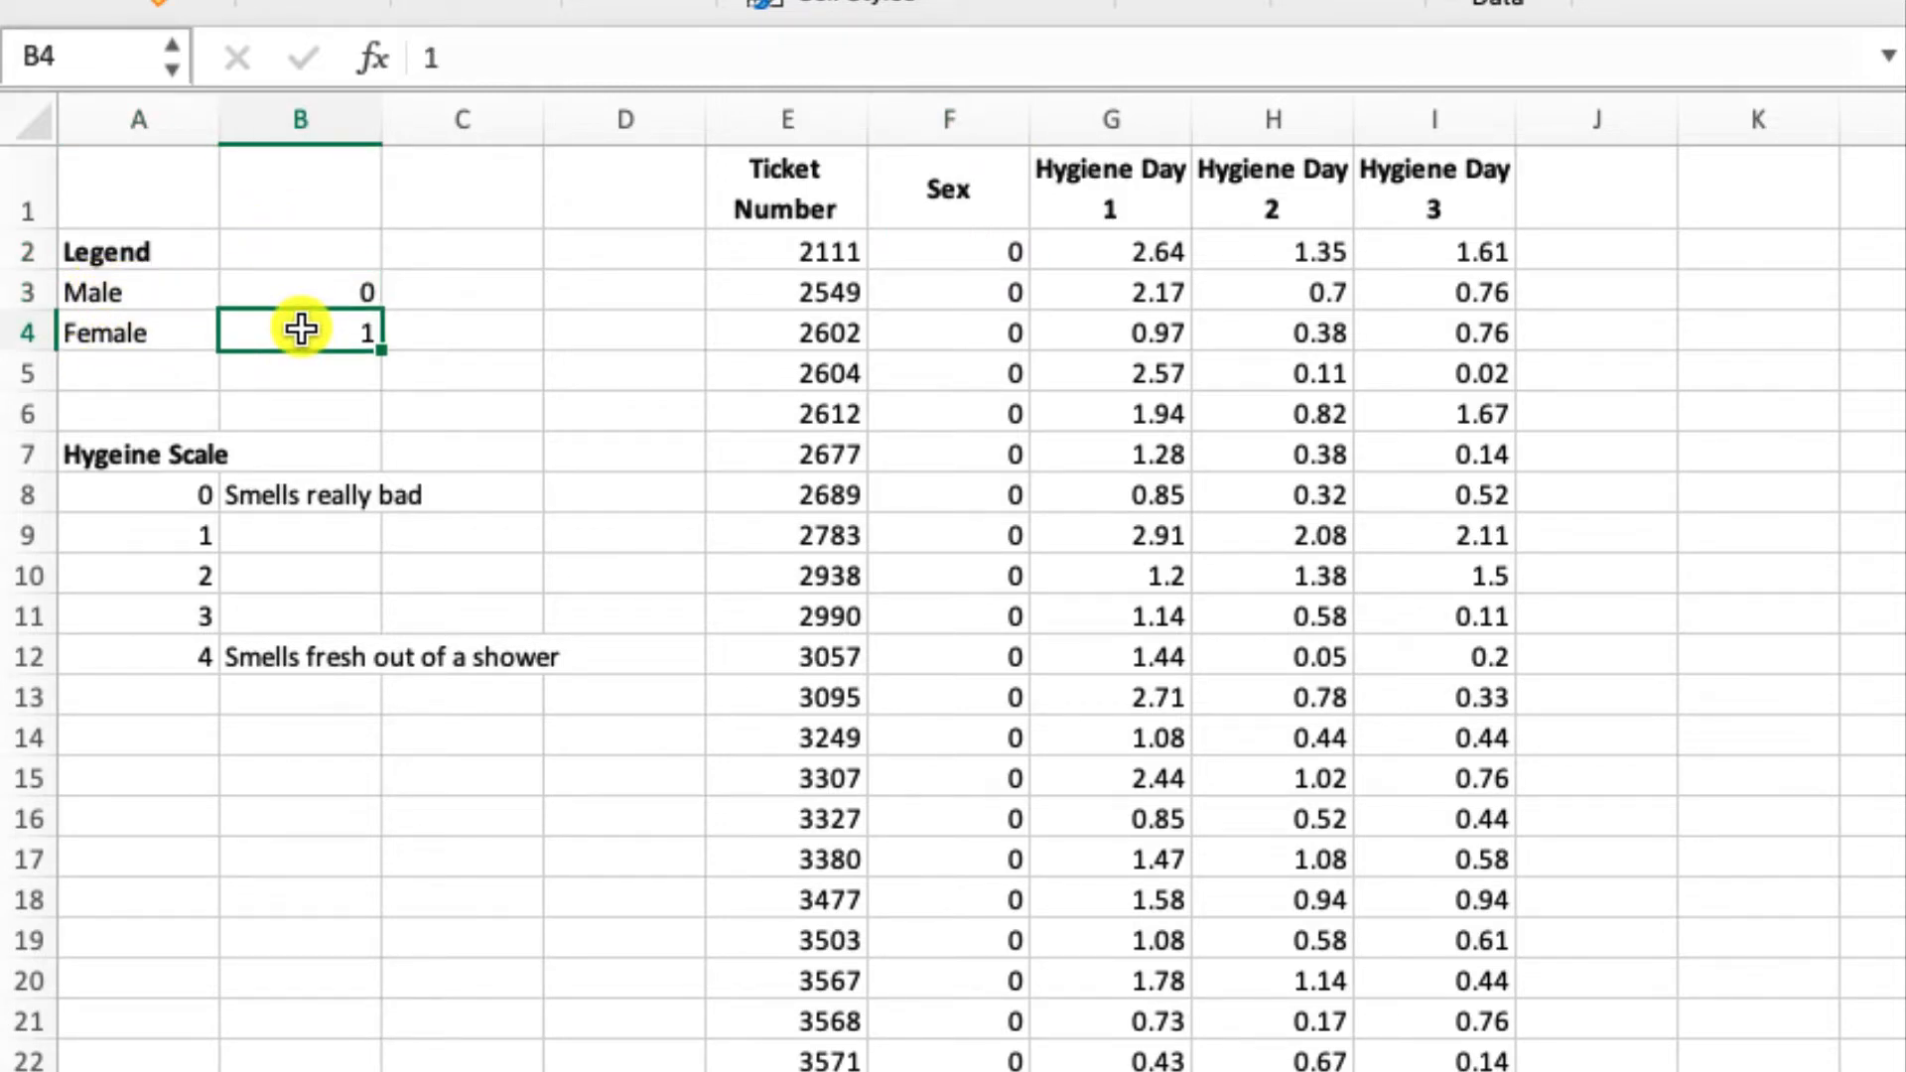
pyautogui.click(149, 336)
pyautogui.moveTo(970, 204); pyautogui.dragTo(968, 902)
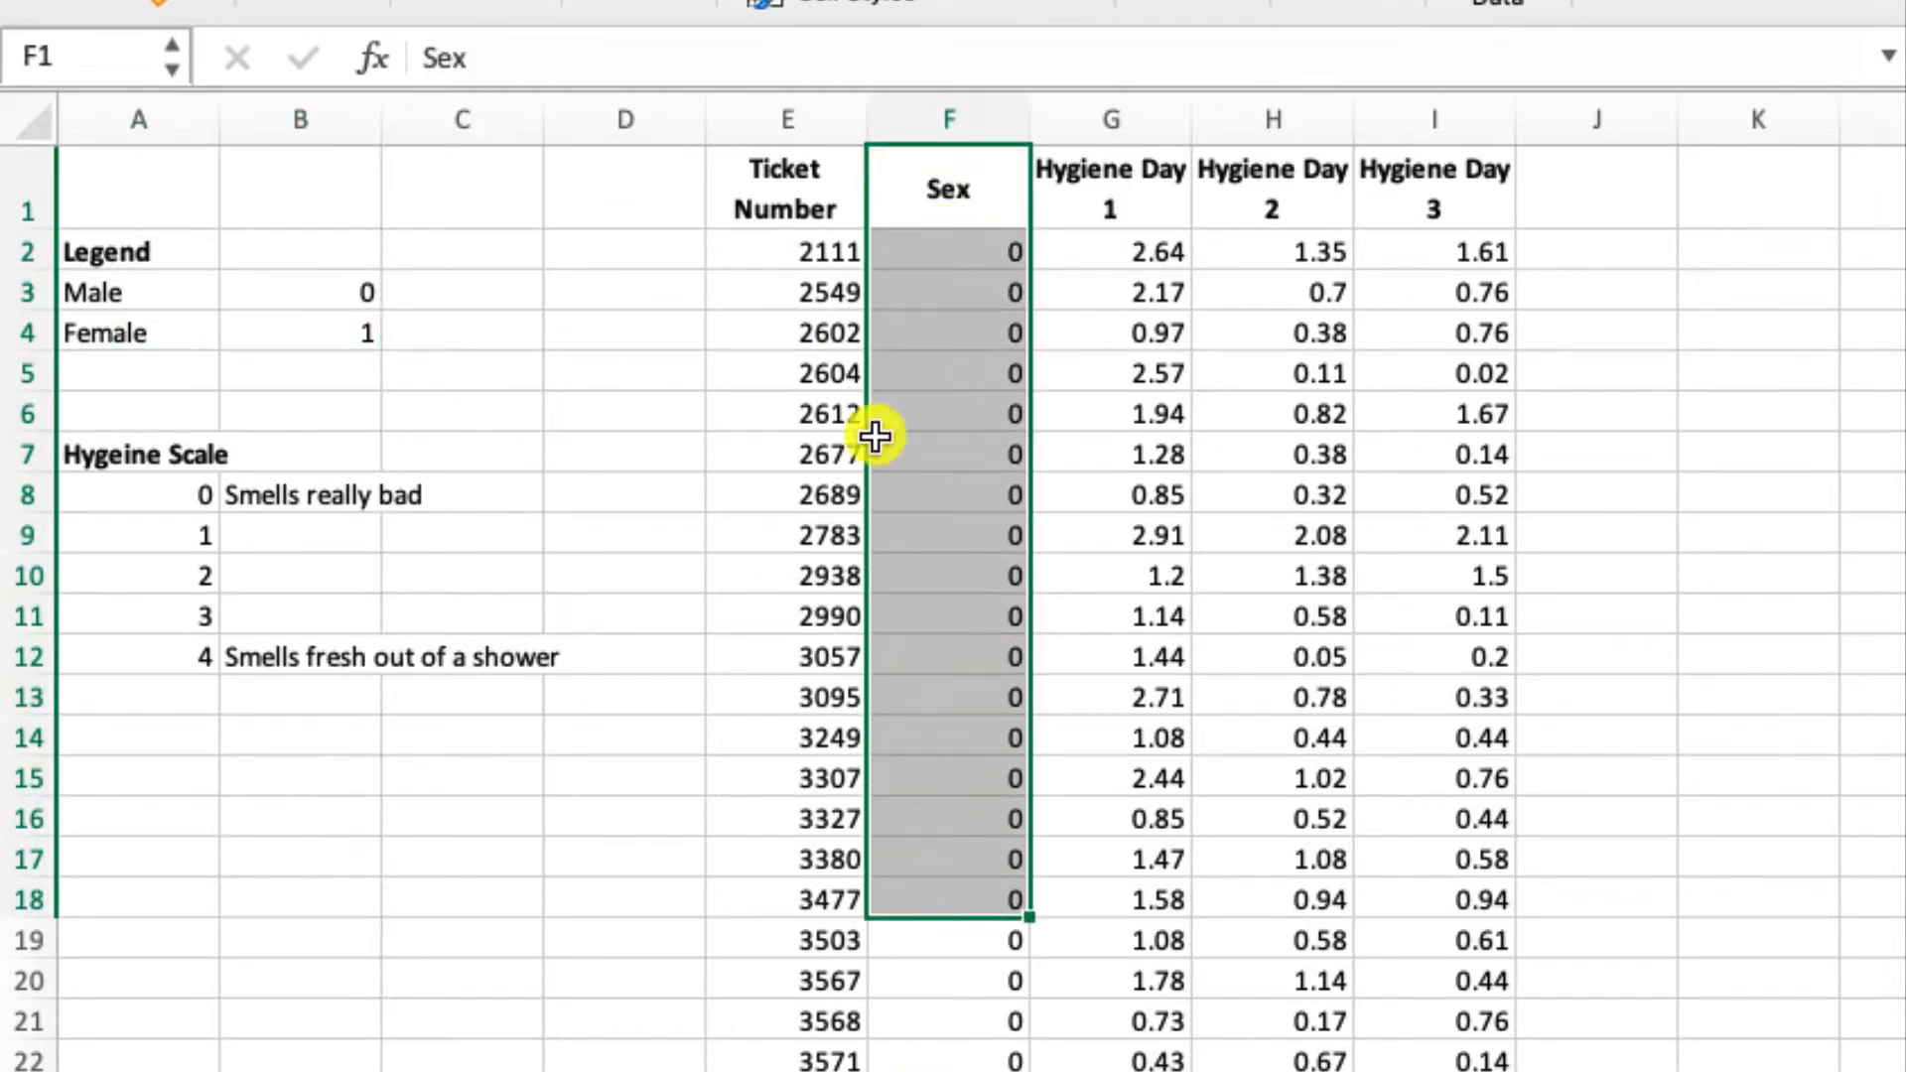
pyautogui.moveTo(785, 178); pyautogui.dragTo(818, 609)
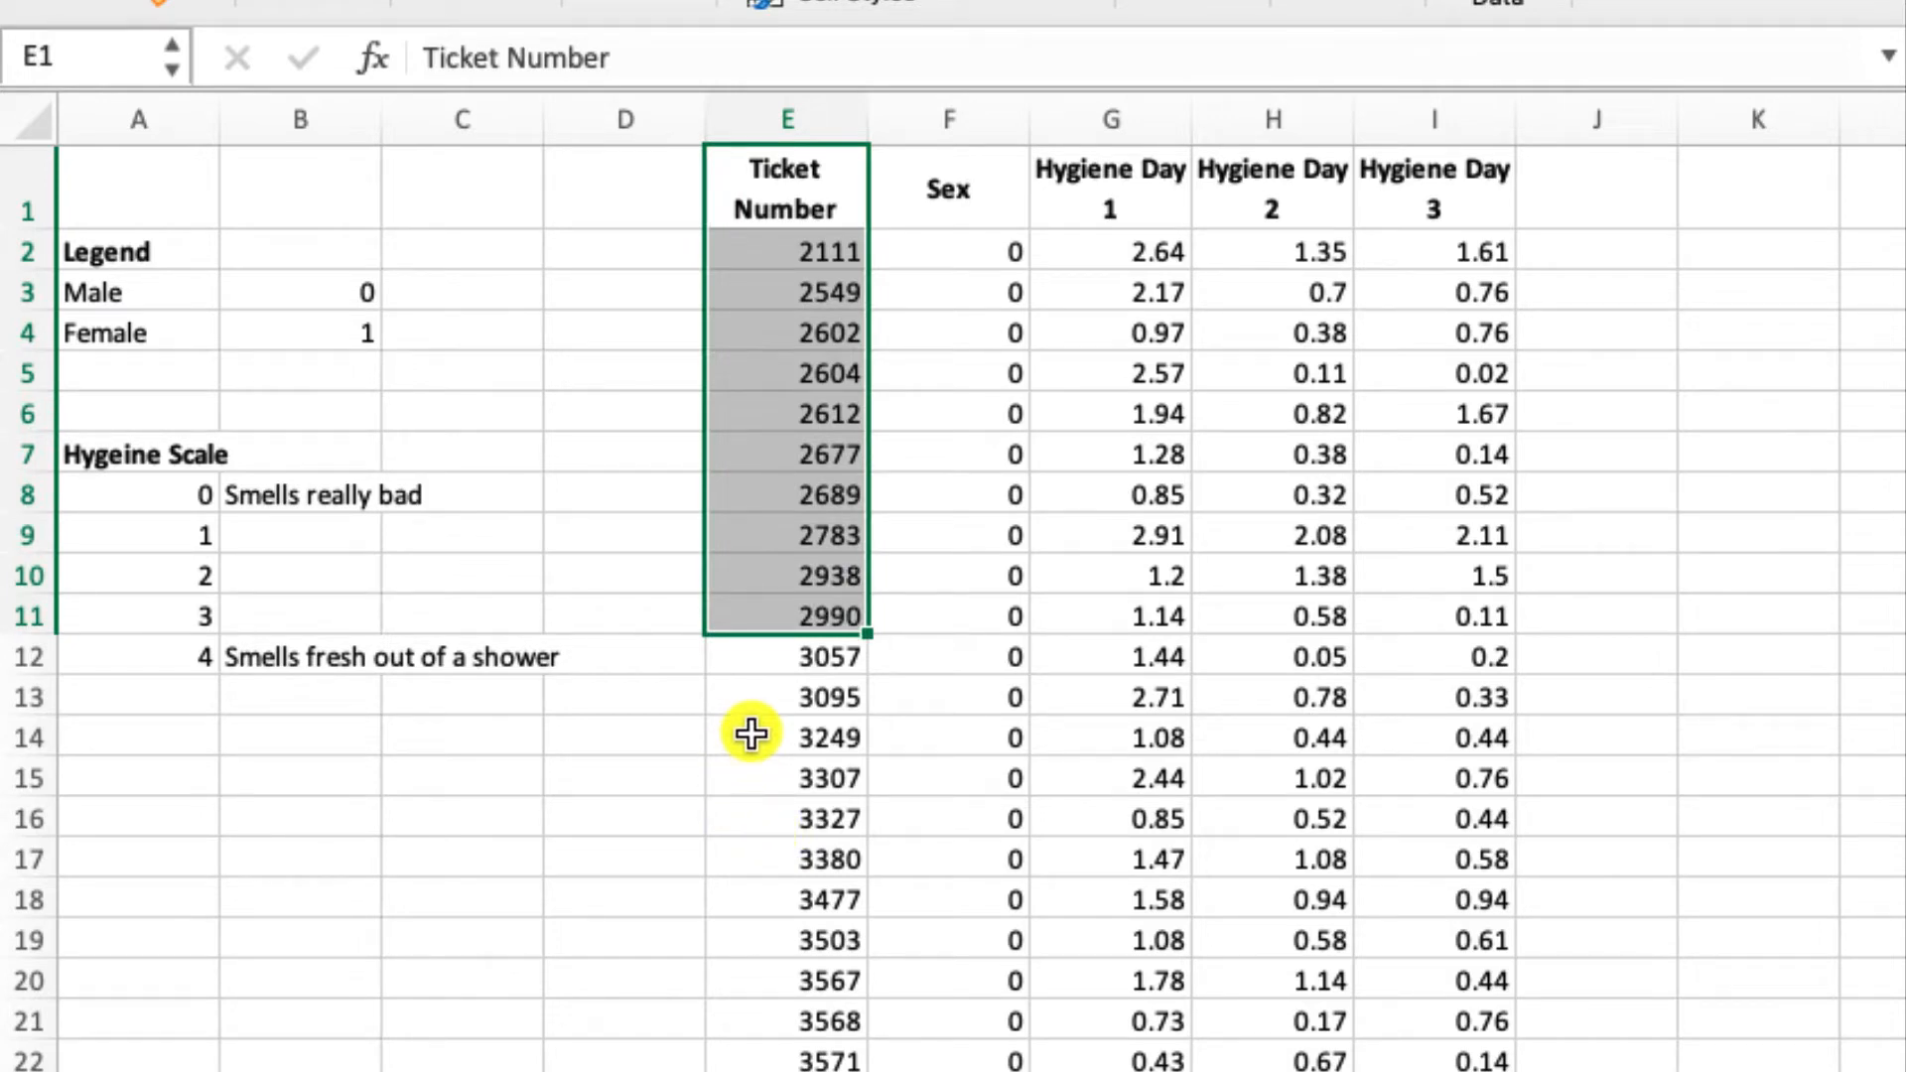
pyautogui.click(819, 699)
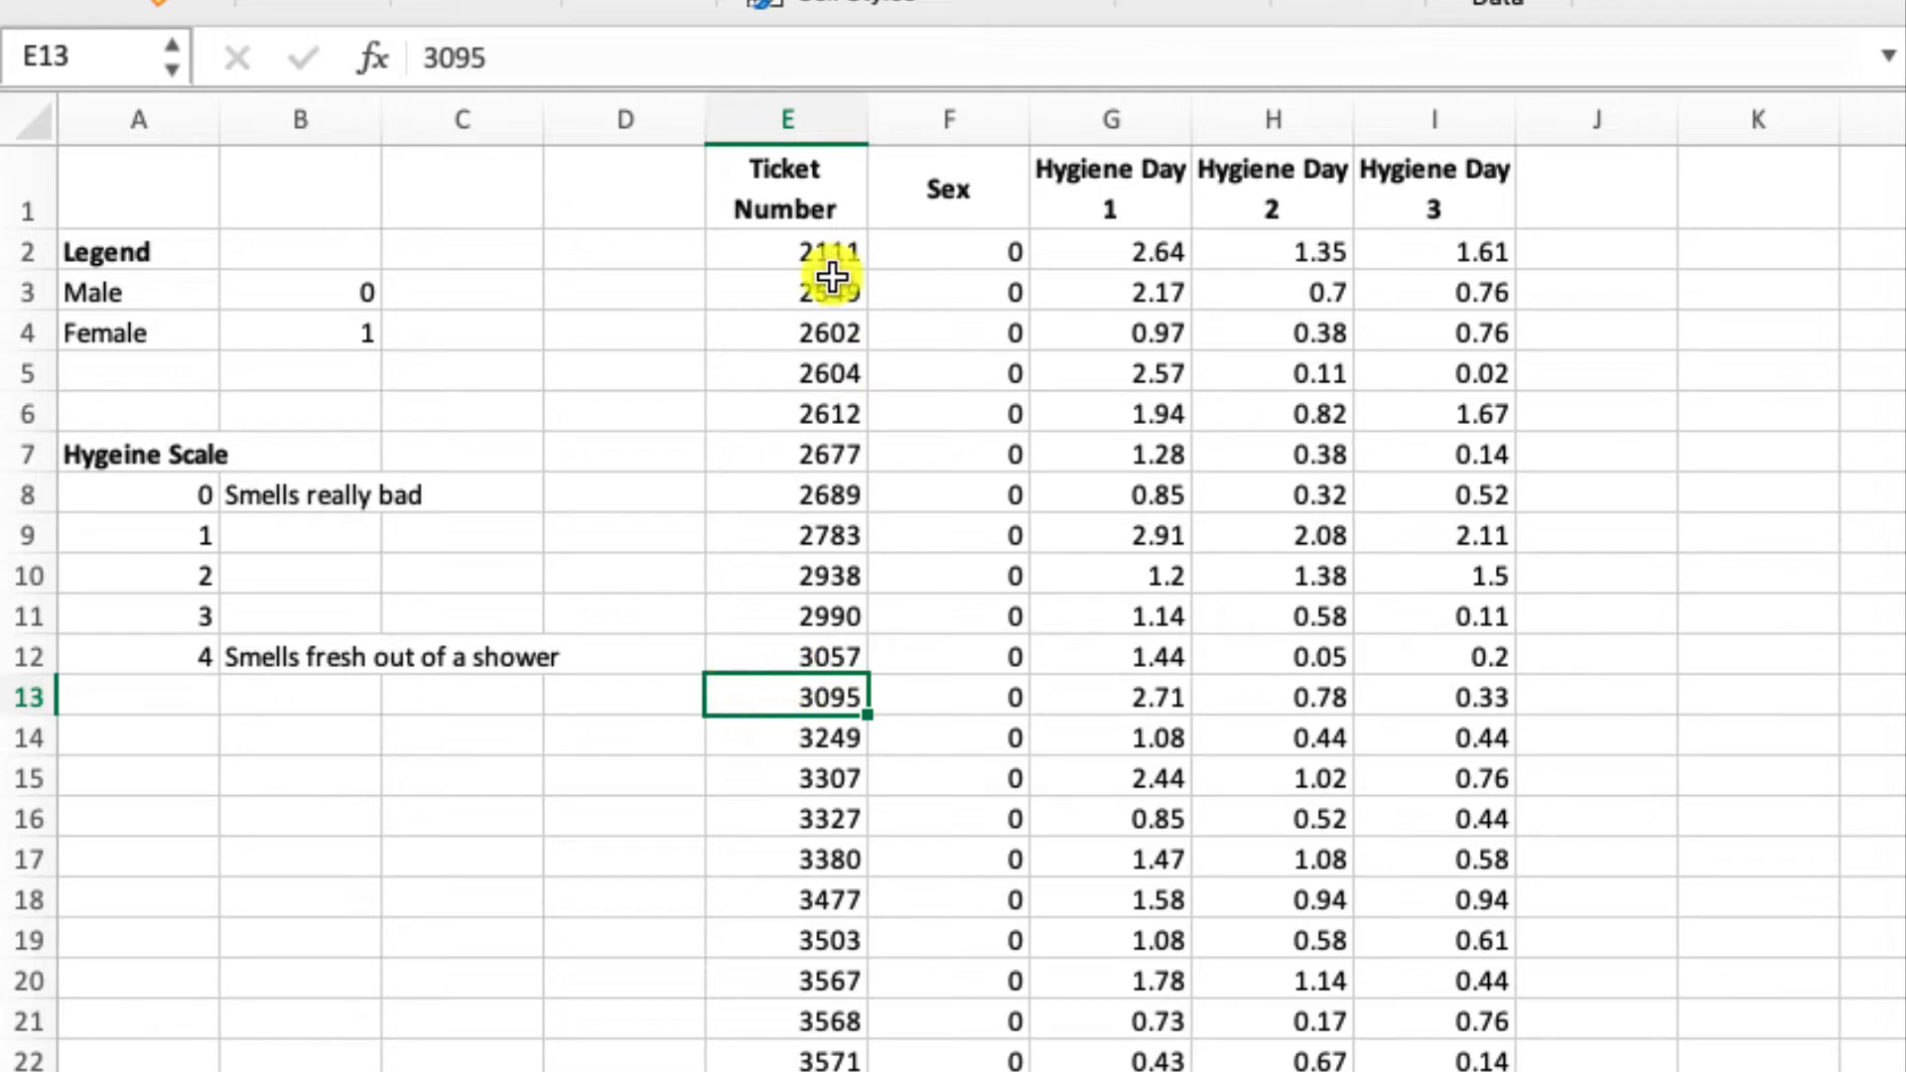
pyautogui.moveTo(805, 254); pyautogui.dragTo(628, 1068)
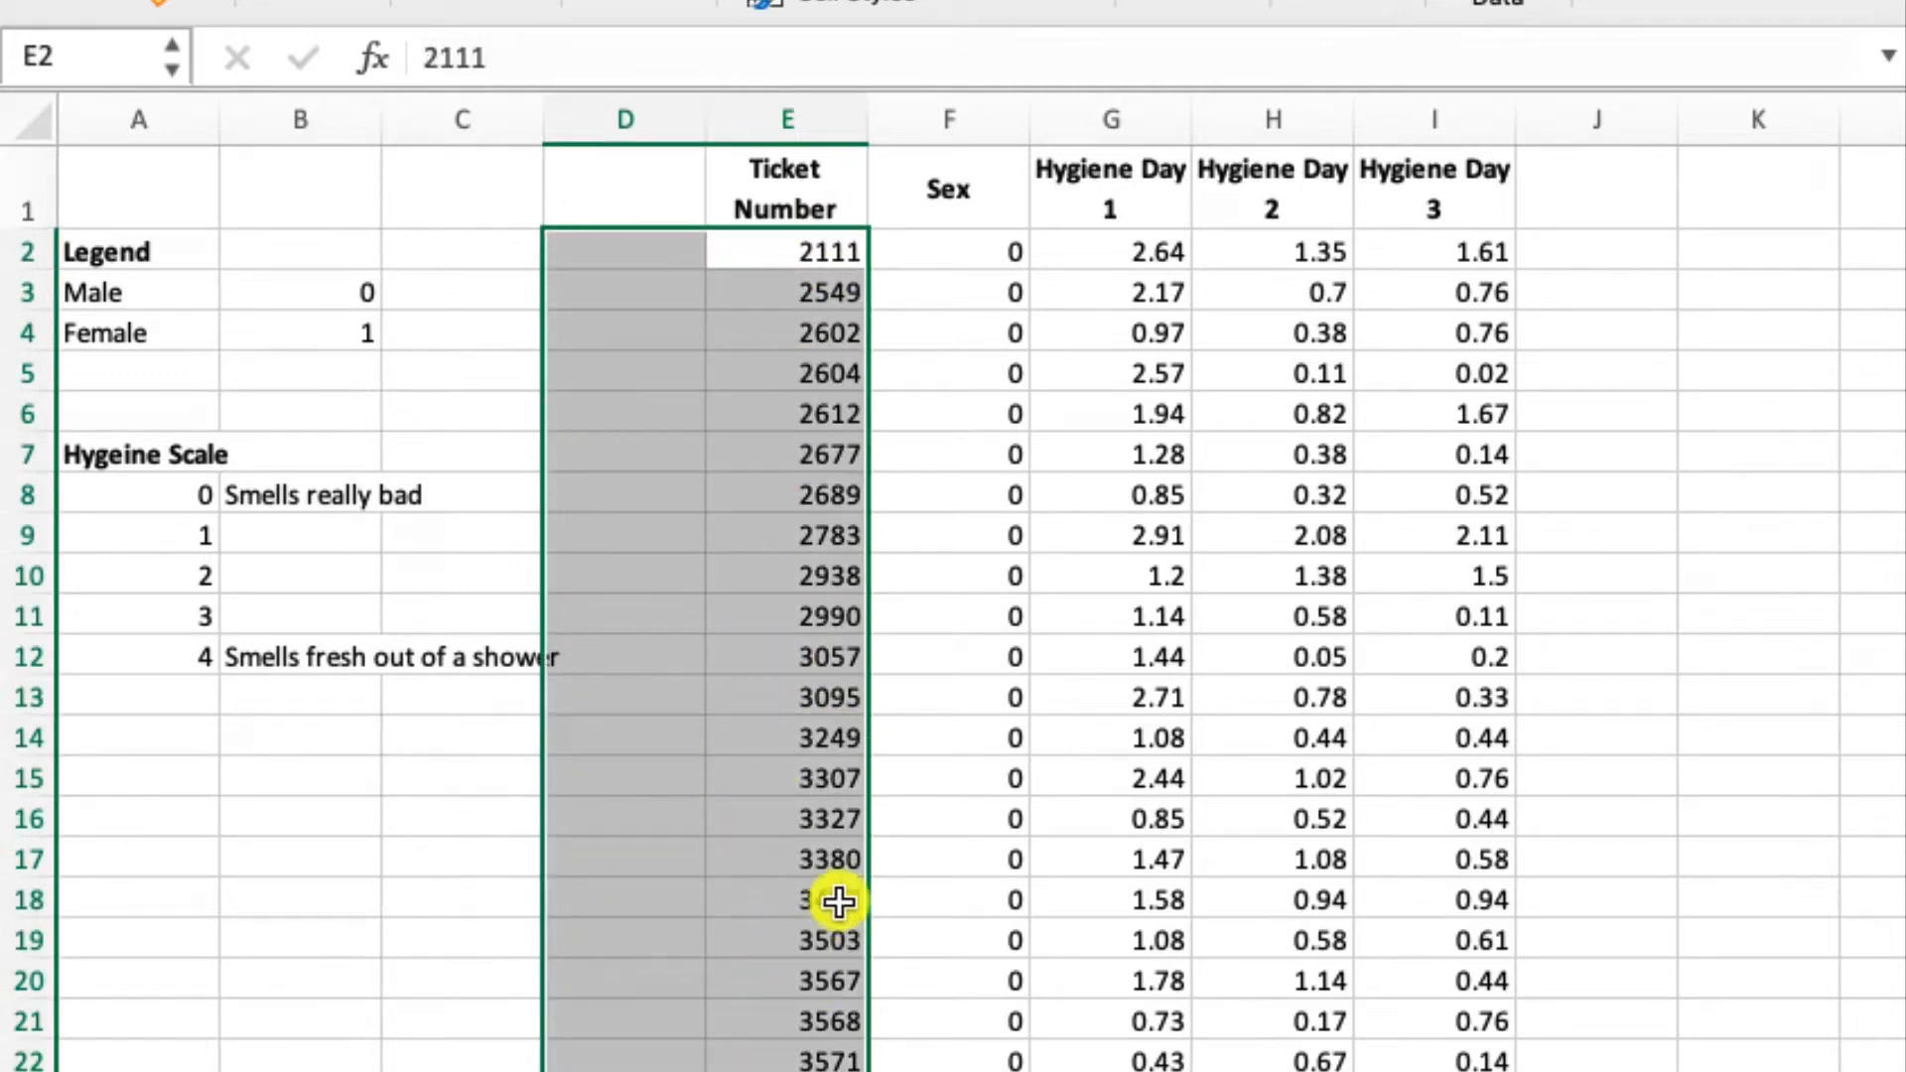
# - Examine the Hygiene Day 1, 2 and 3 columns and the meaning of the hygiene scale from 0 to 4
pyautogui.click(1132, 179)
pyautogui.click(1271, 171)
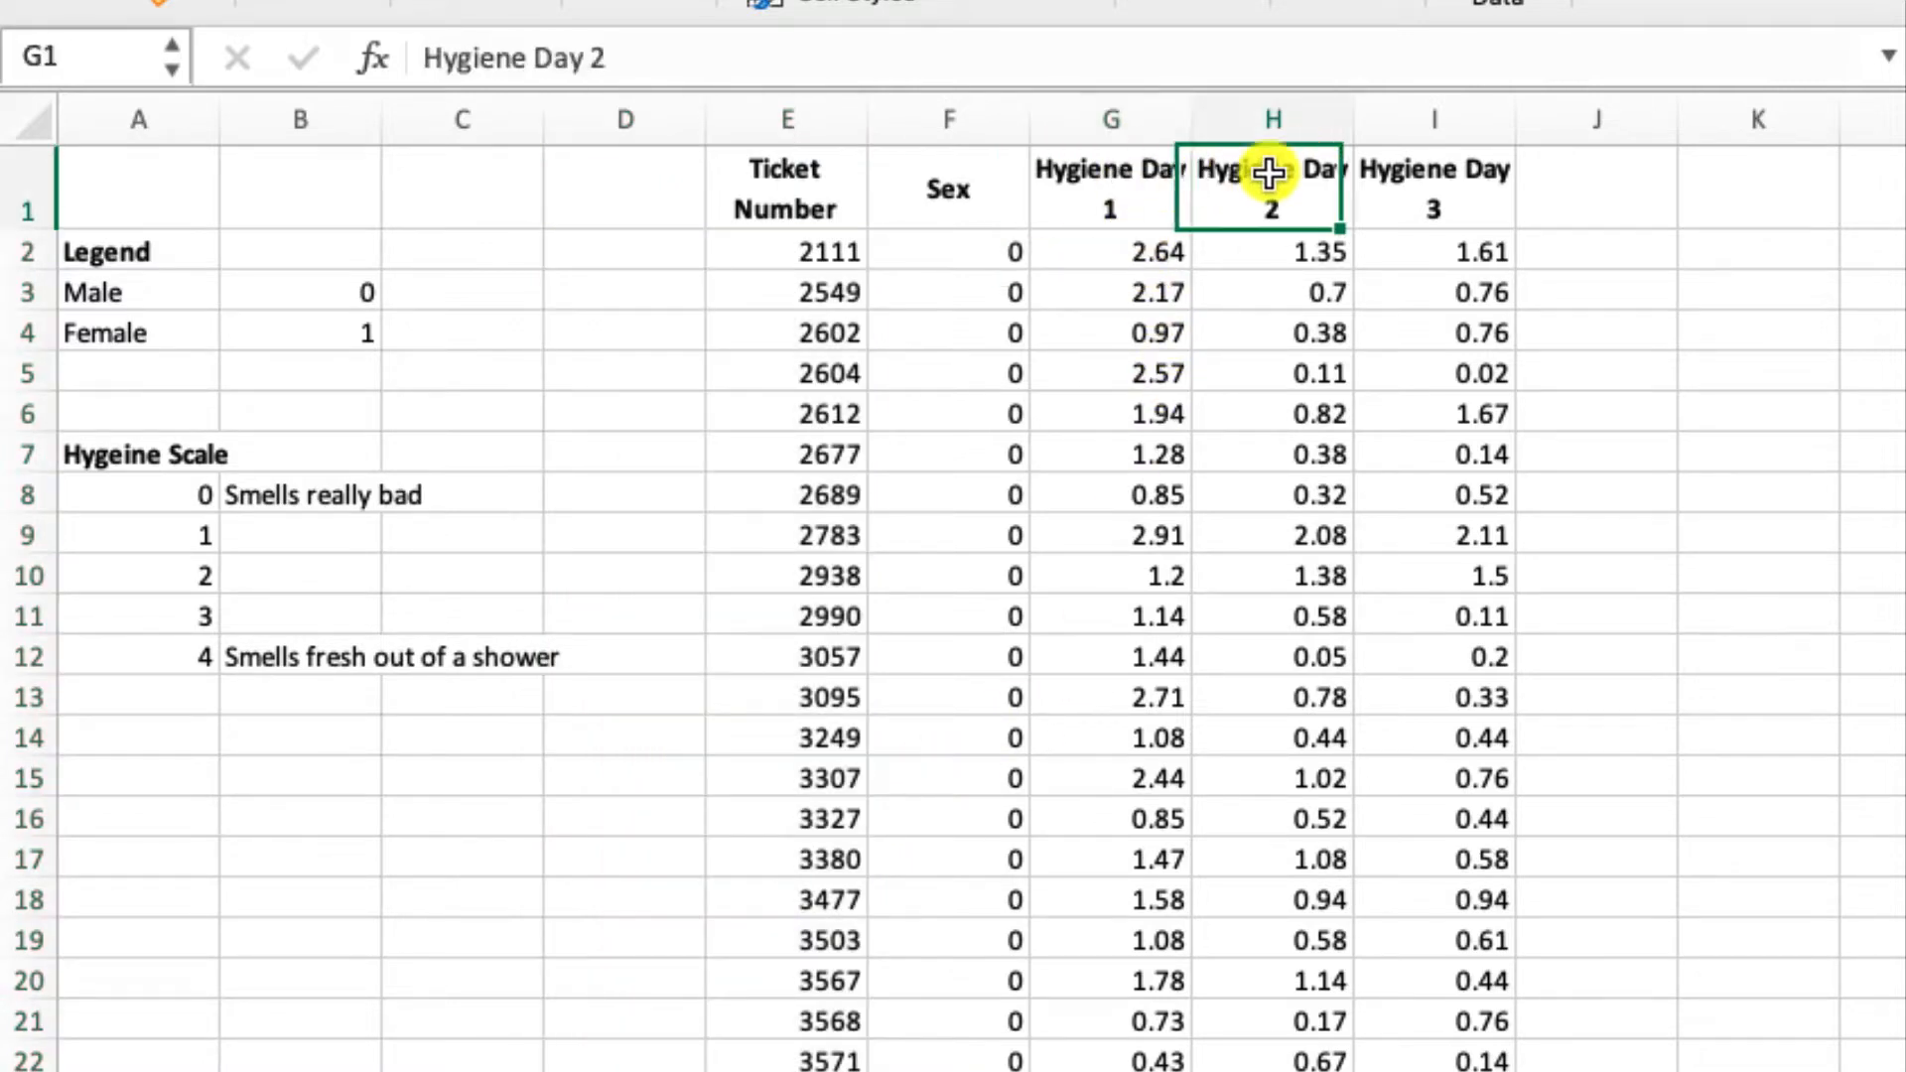
pyautogui.click(1435, 192)
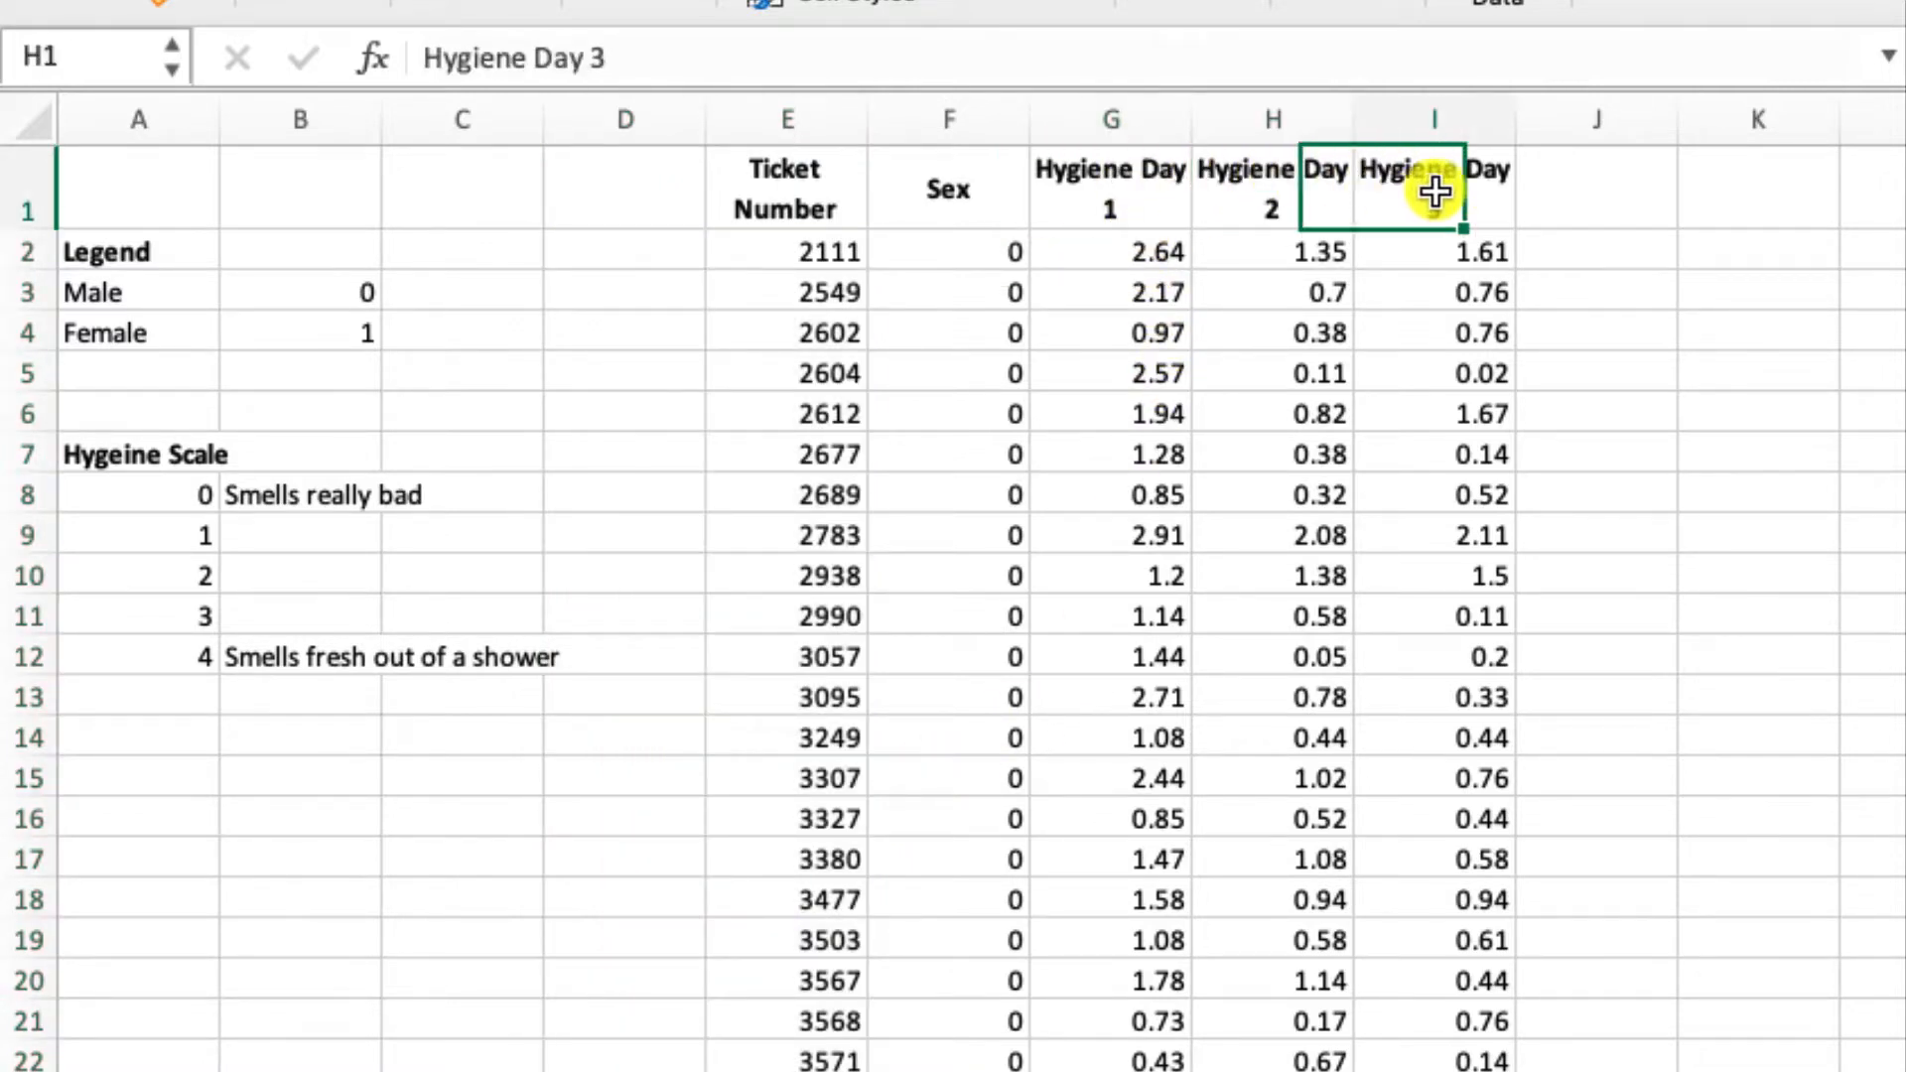
pyautogui.click(1098, 246)
pyautogui.moveTo(1109, 289); pyautogui.dragTo(1108, 893)
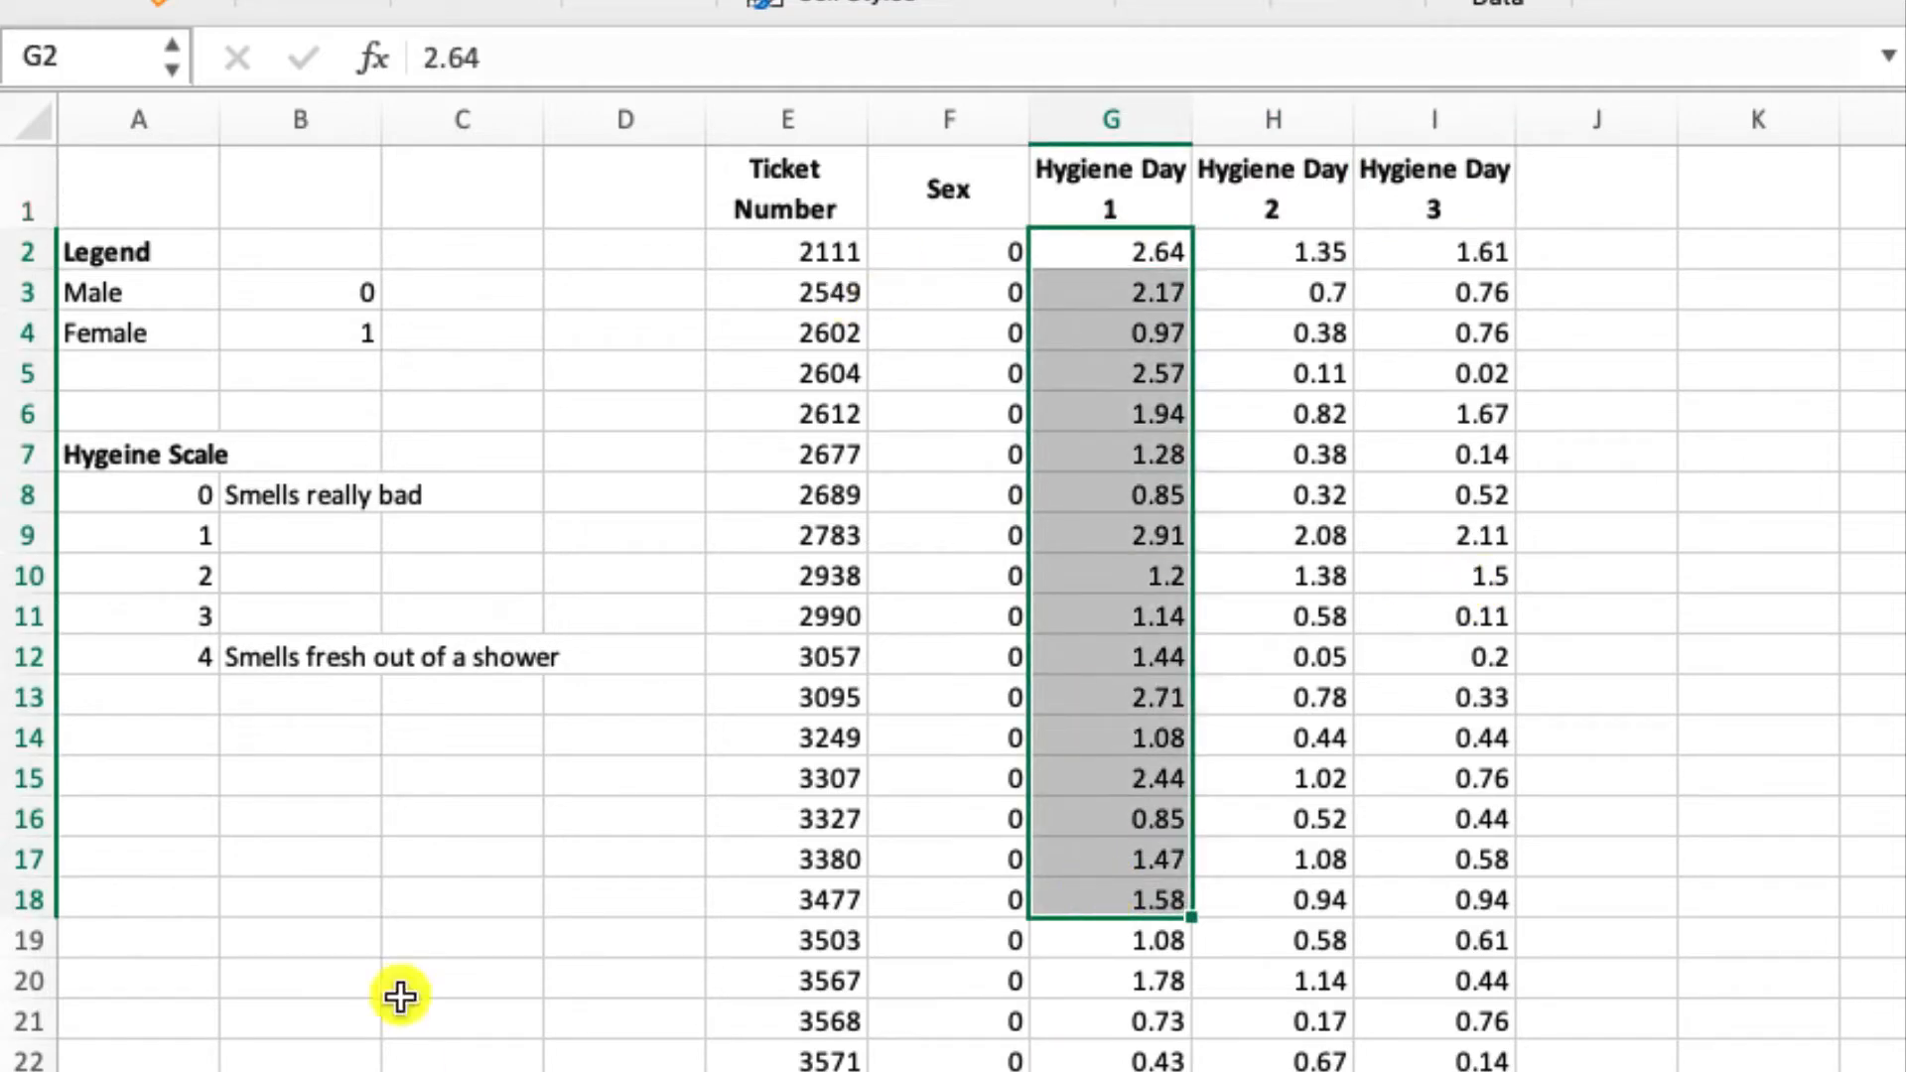
pyautogui.click(189, 496)
pyautogui.click(199, 660)
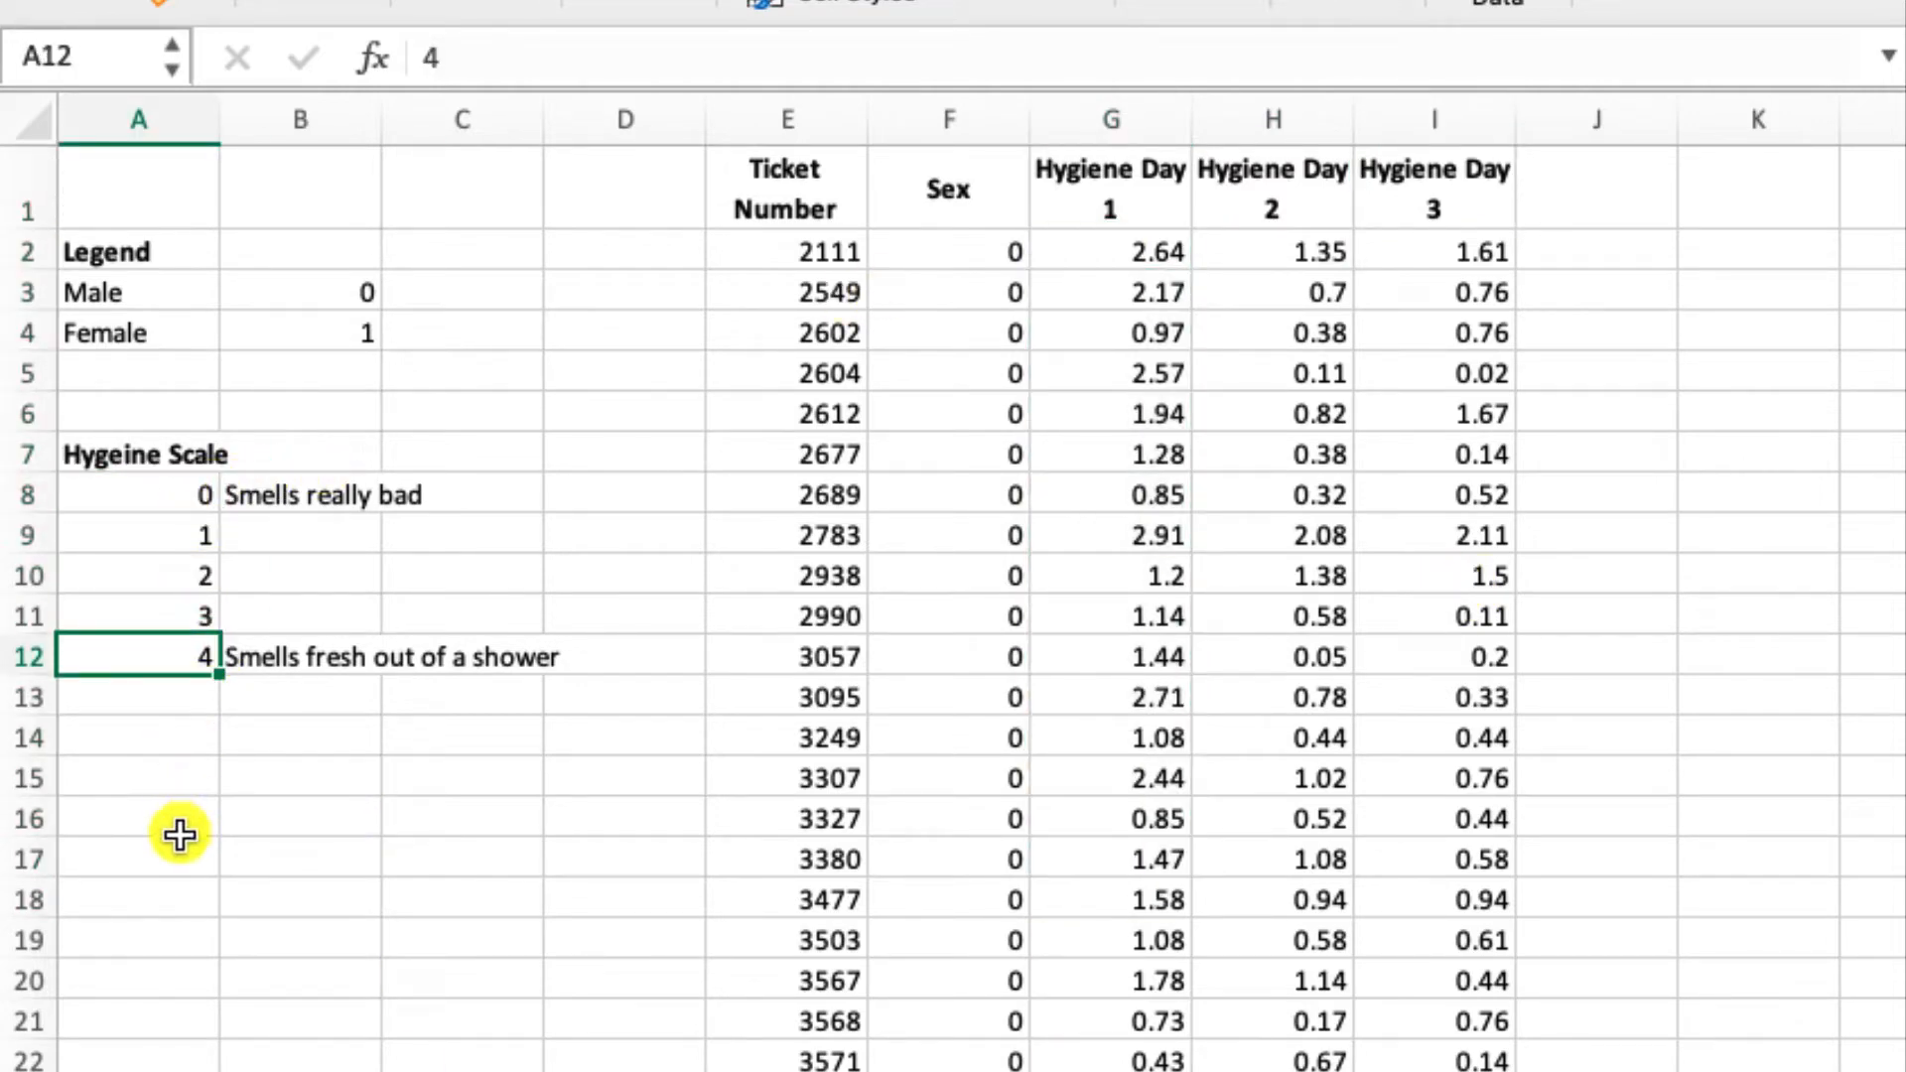
pyautogui.click(267, 493)
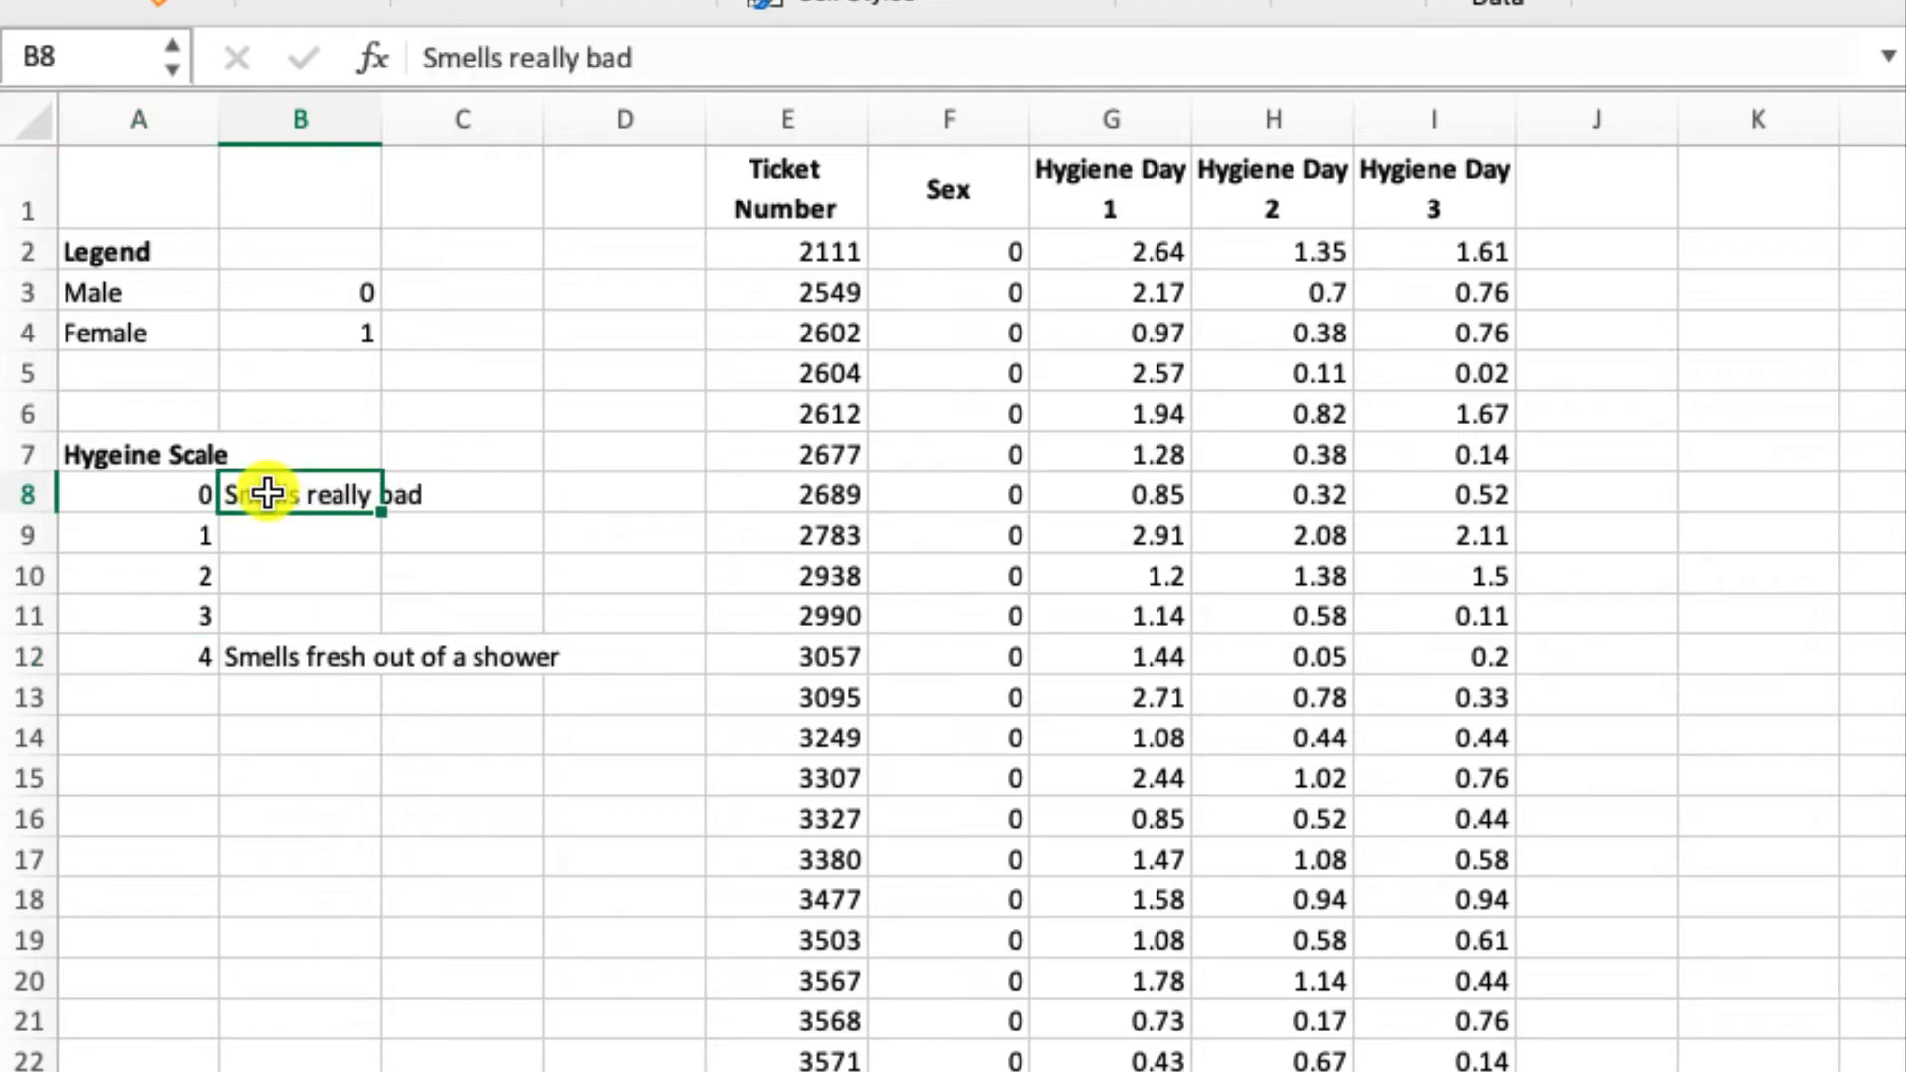
pyautogui.click(267, 660)
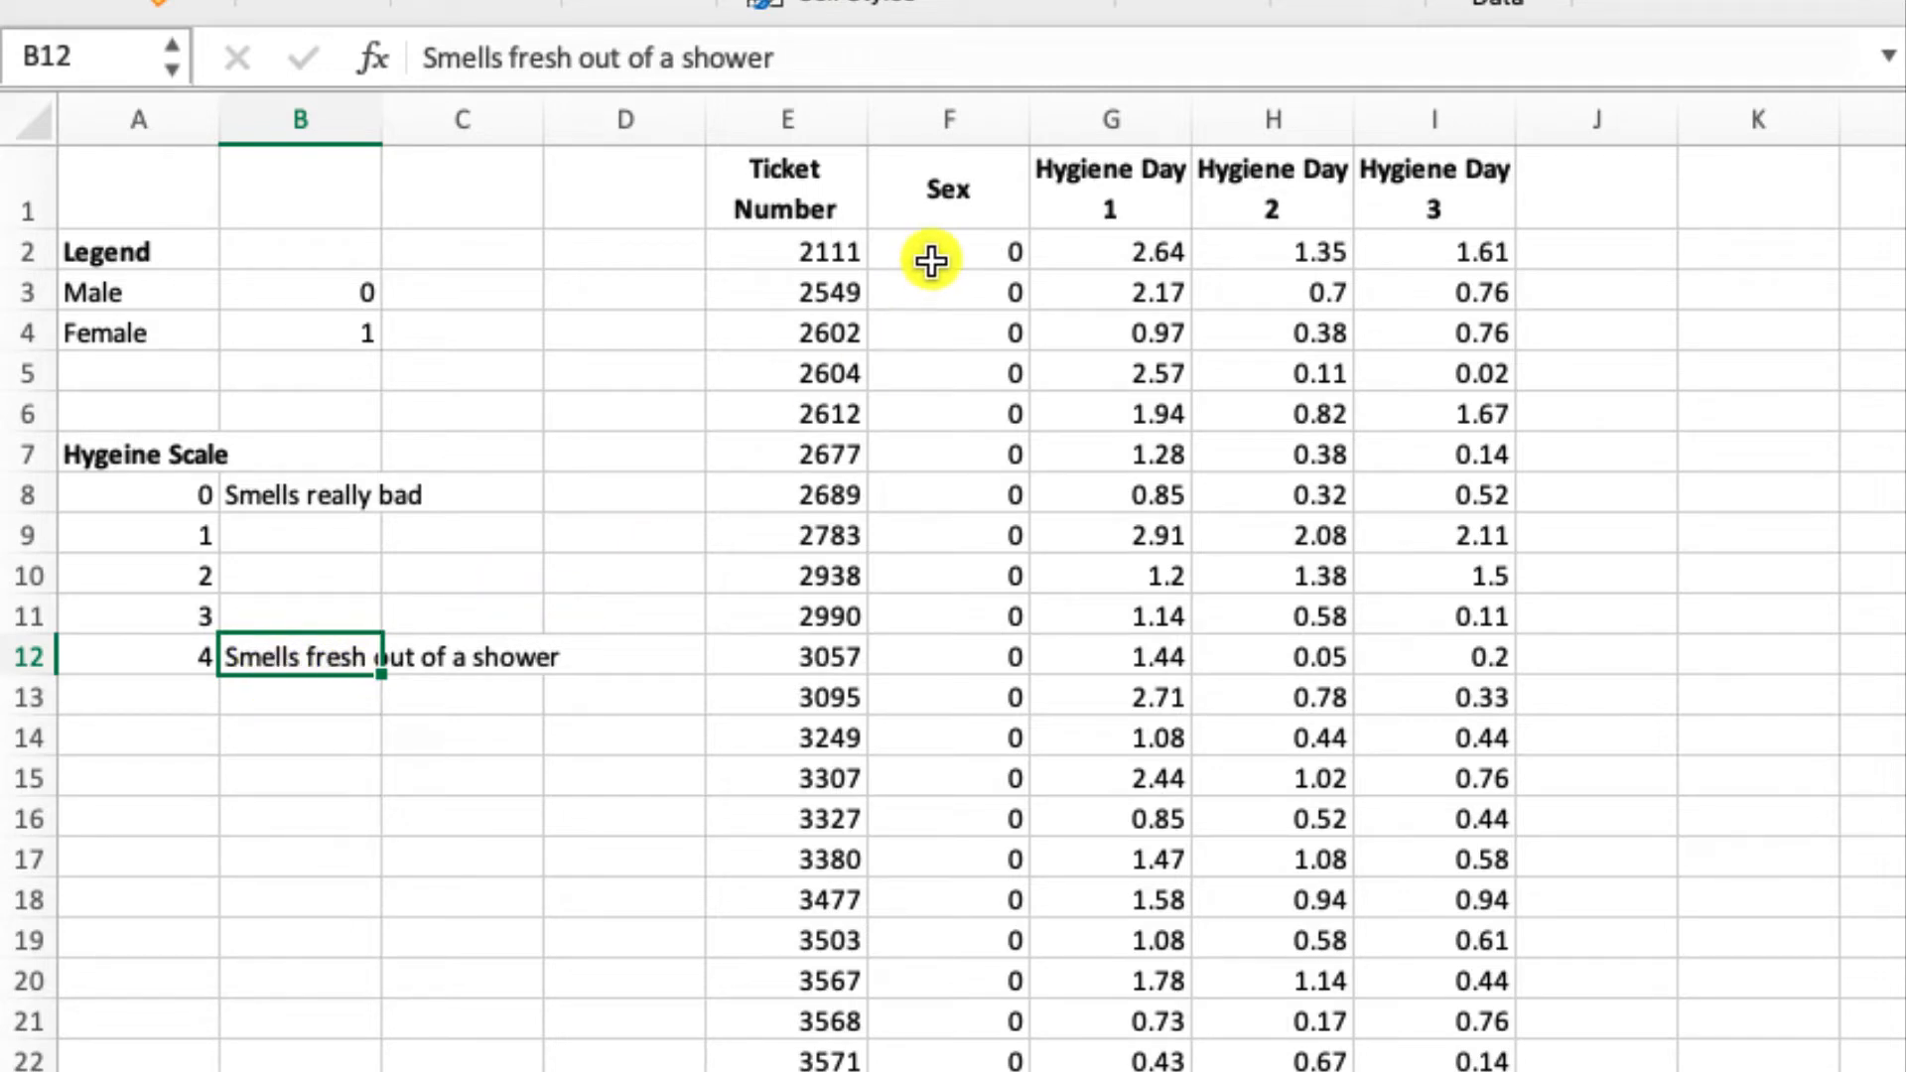
# - Copy the Sex and Hygiene Day 1 to 3 columns with their headers and paste them with variable names into the empty SPSS dataset
pyautogui.moveTo(953, 192); pyautogui.dragTo(1426, 184)
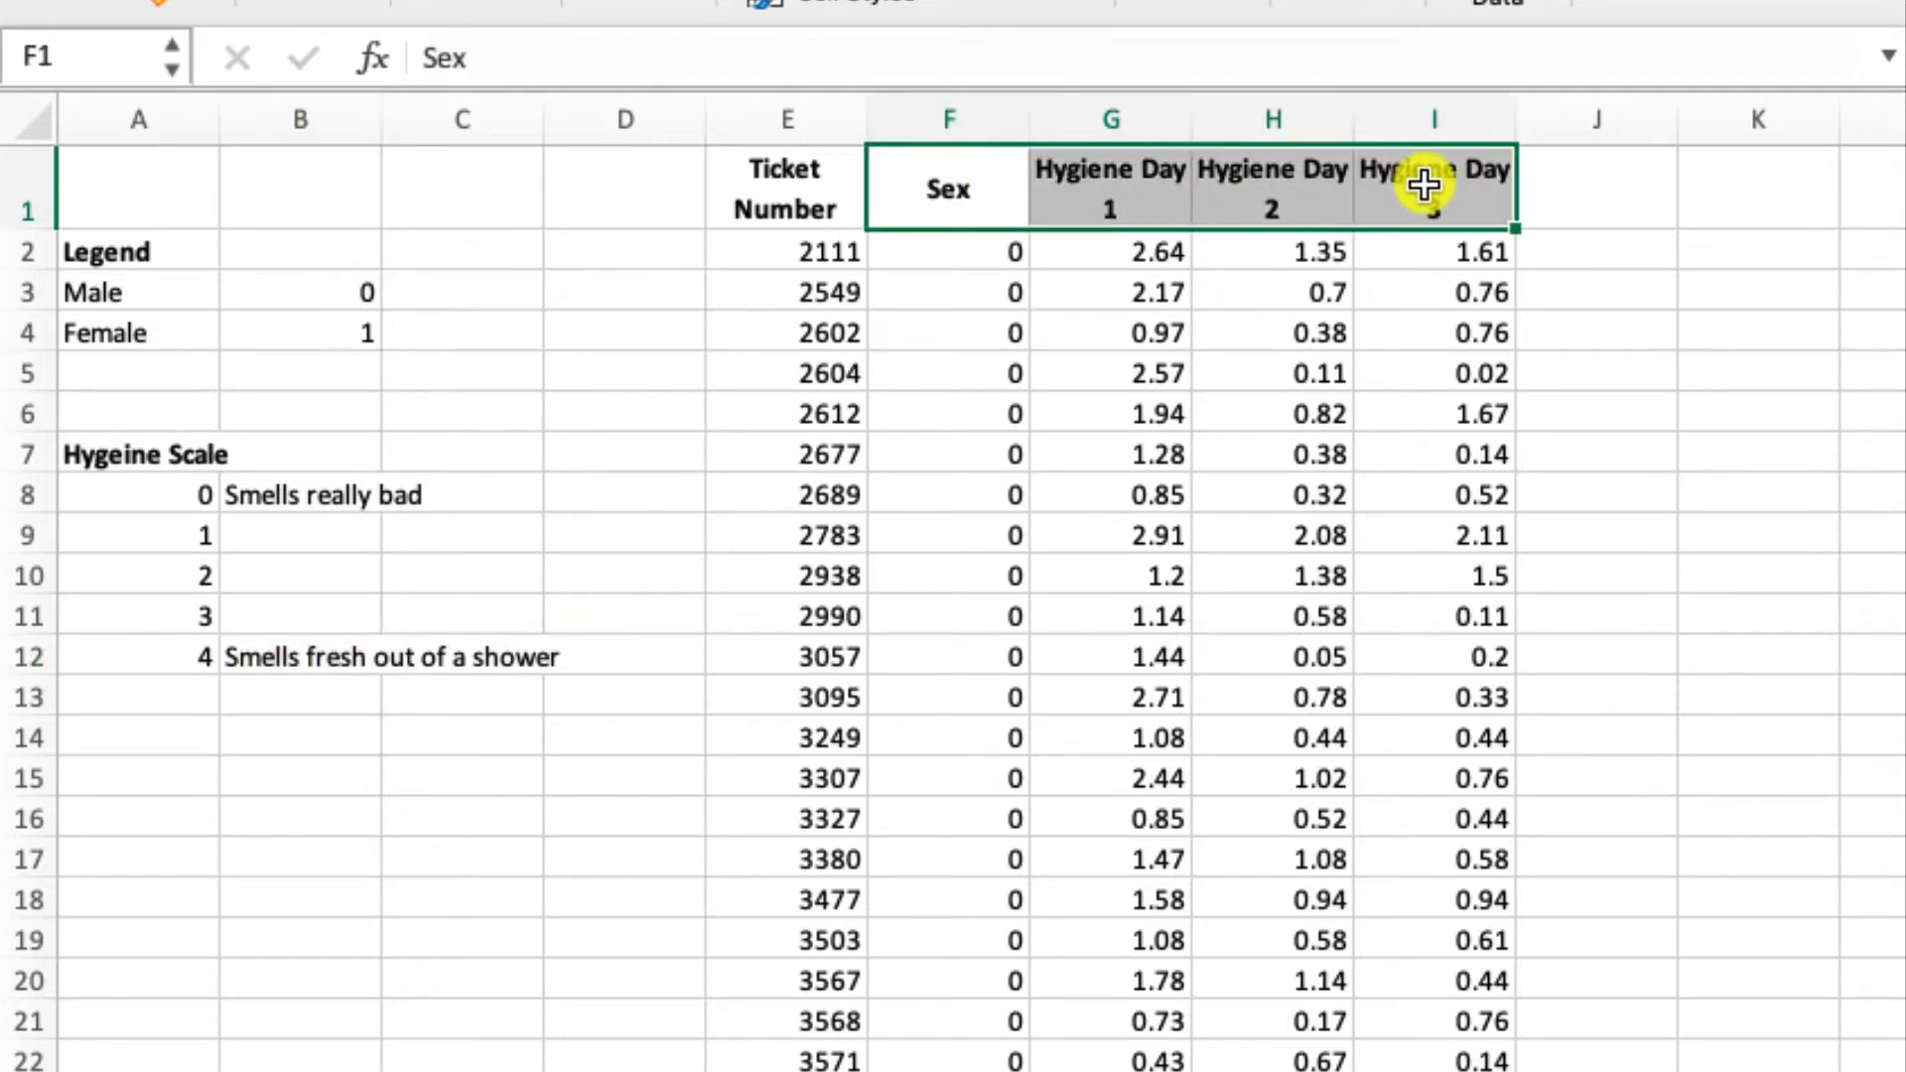
pyautogui.hotkey('ctrl', 'shift', 'Down')
pyautogui.hotkey('ctrl', 'c')
pyautogui.scroll(15, 1425, 184)
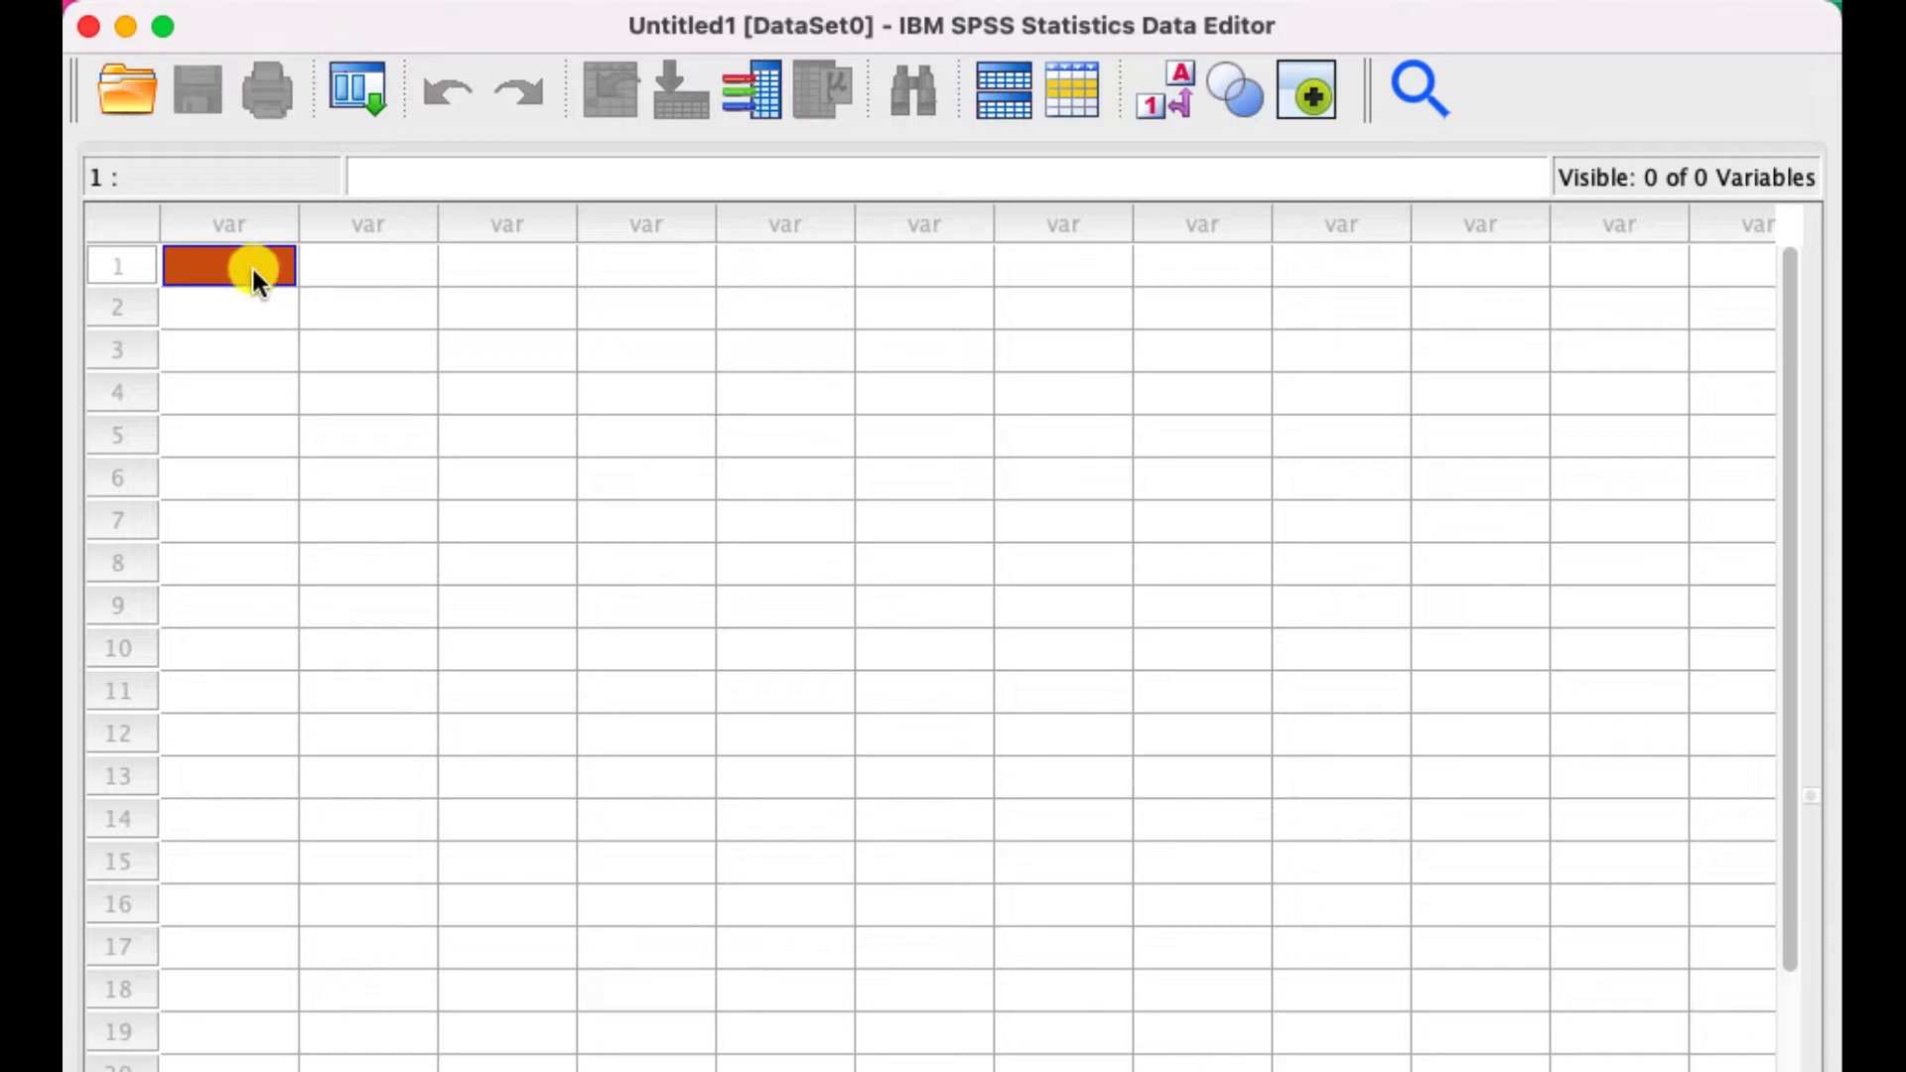
pyautogui.rightClick(252, 265)
pyautogui.click(349, 473)
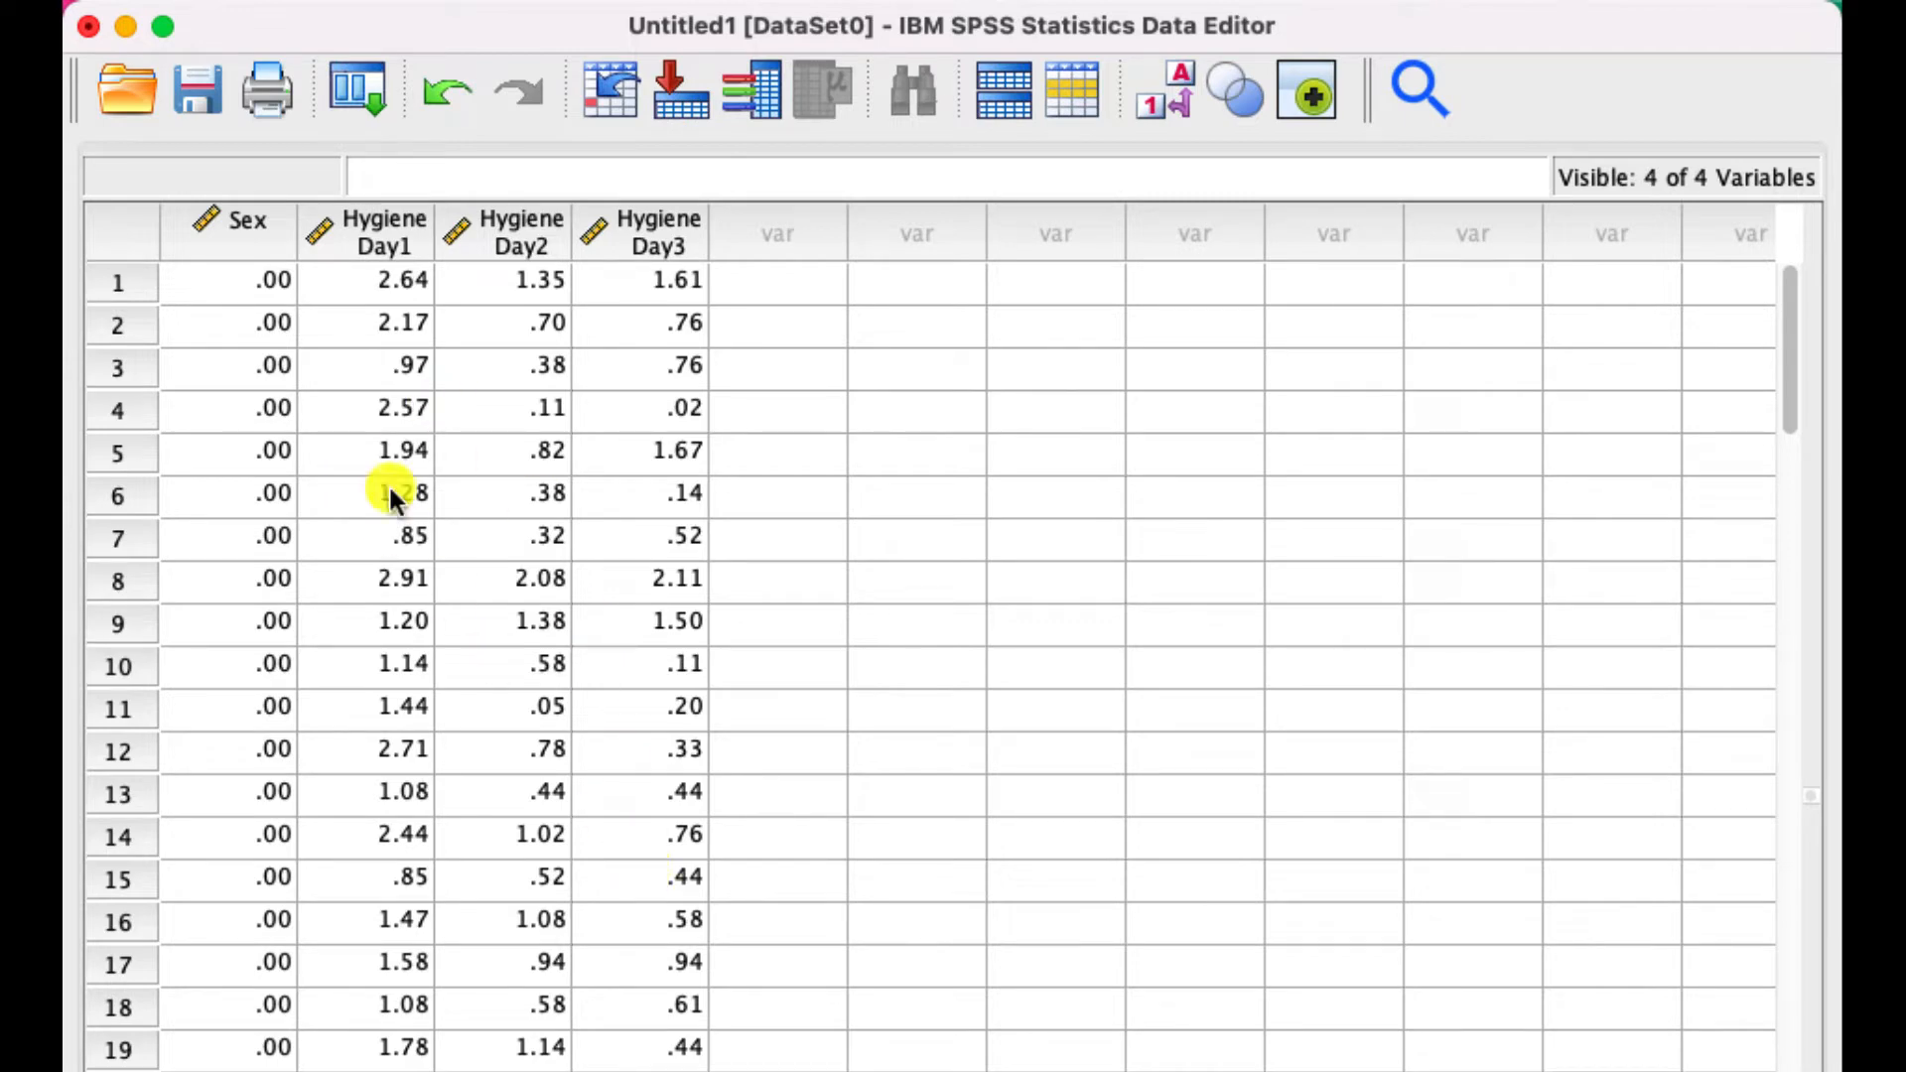
# - In the variable definitions, create two value label rows for Sex and label value 0 as Males
pyautogui.press('super+t')
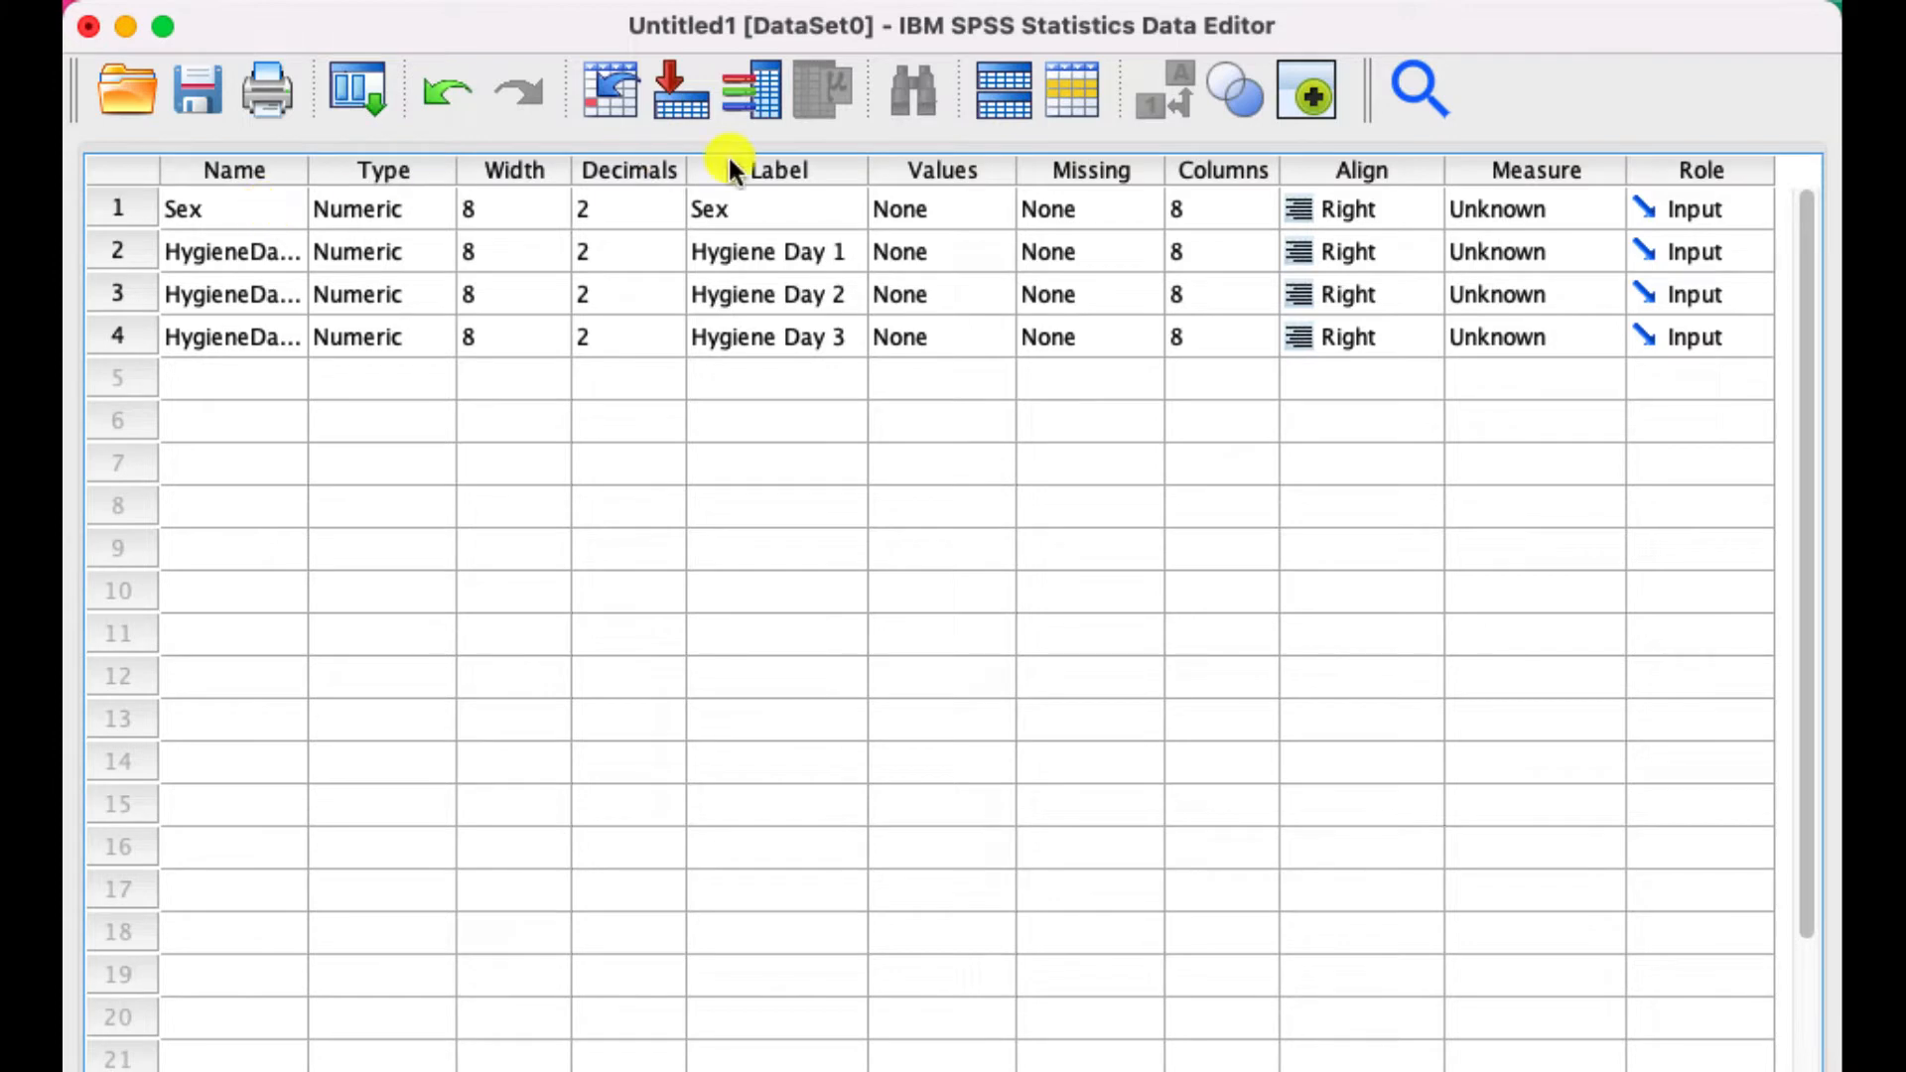
pyautogui.click(987, 204)
pyautogui.click(986, 204)
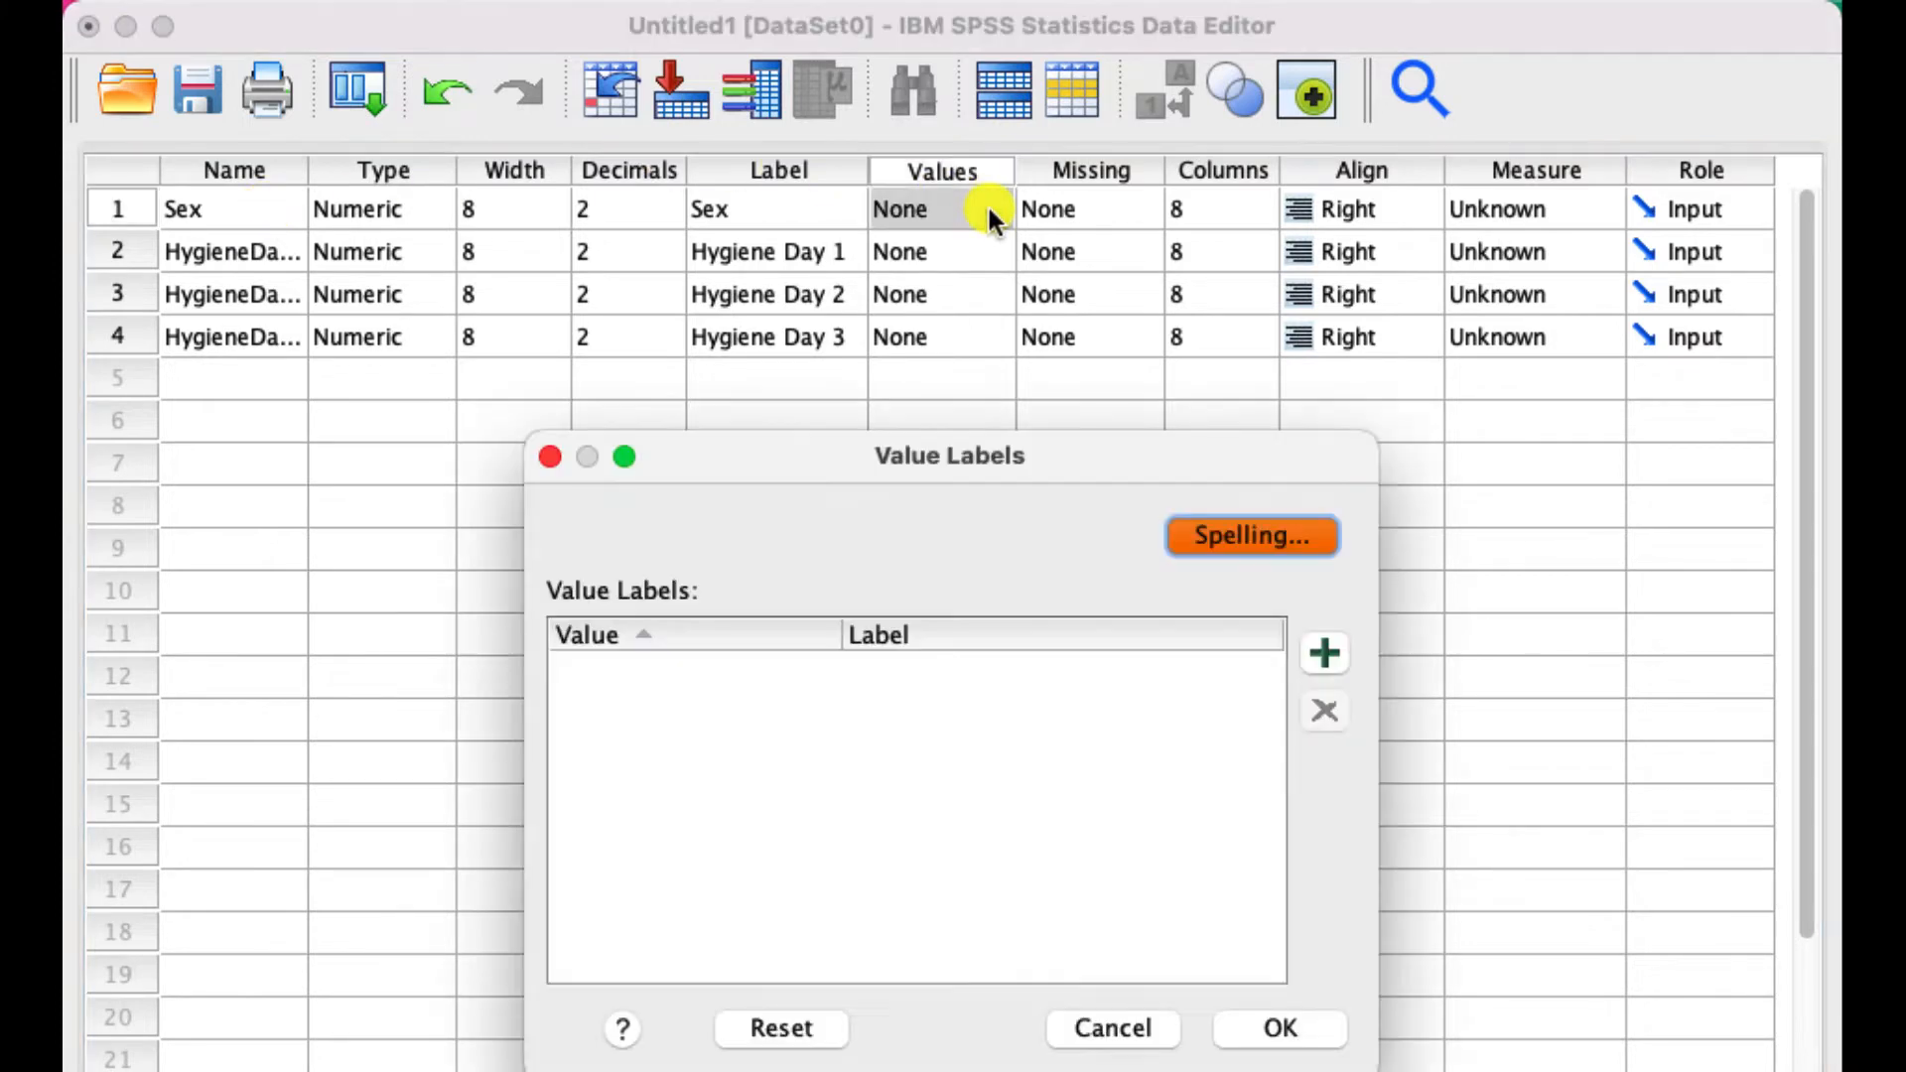
pyautogui.click(1329, 655)
pyautogui.click(1328, 655)
pyautogui.click(760, 668)
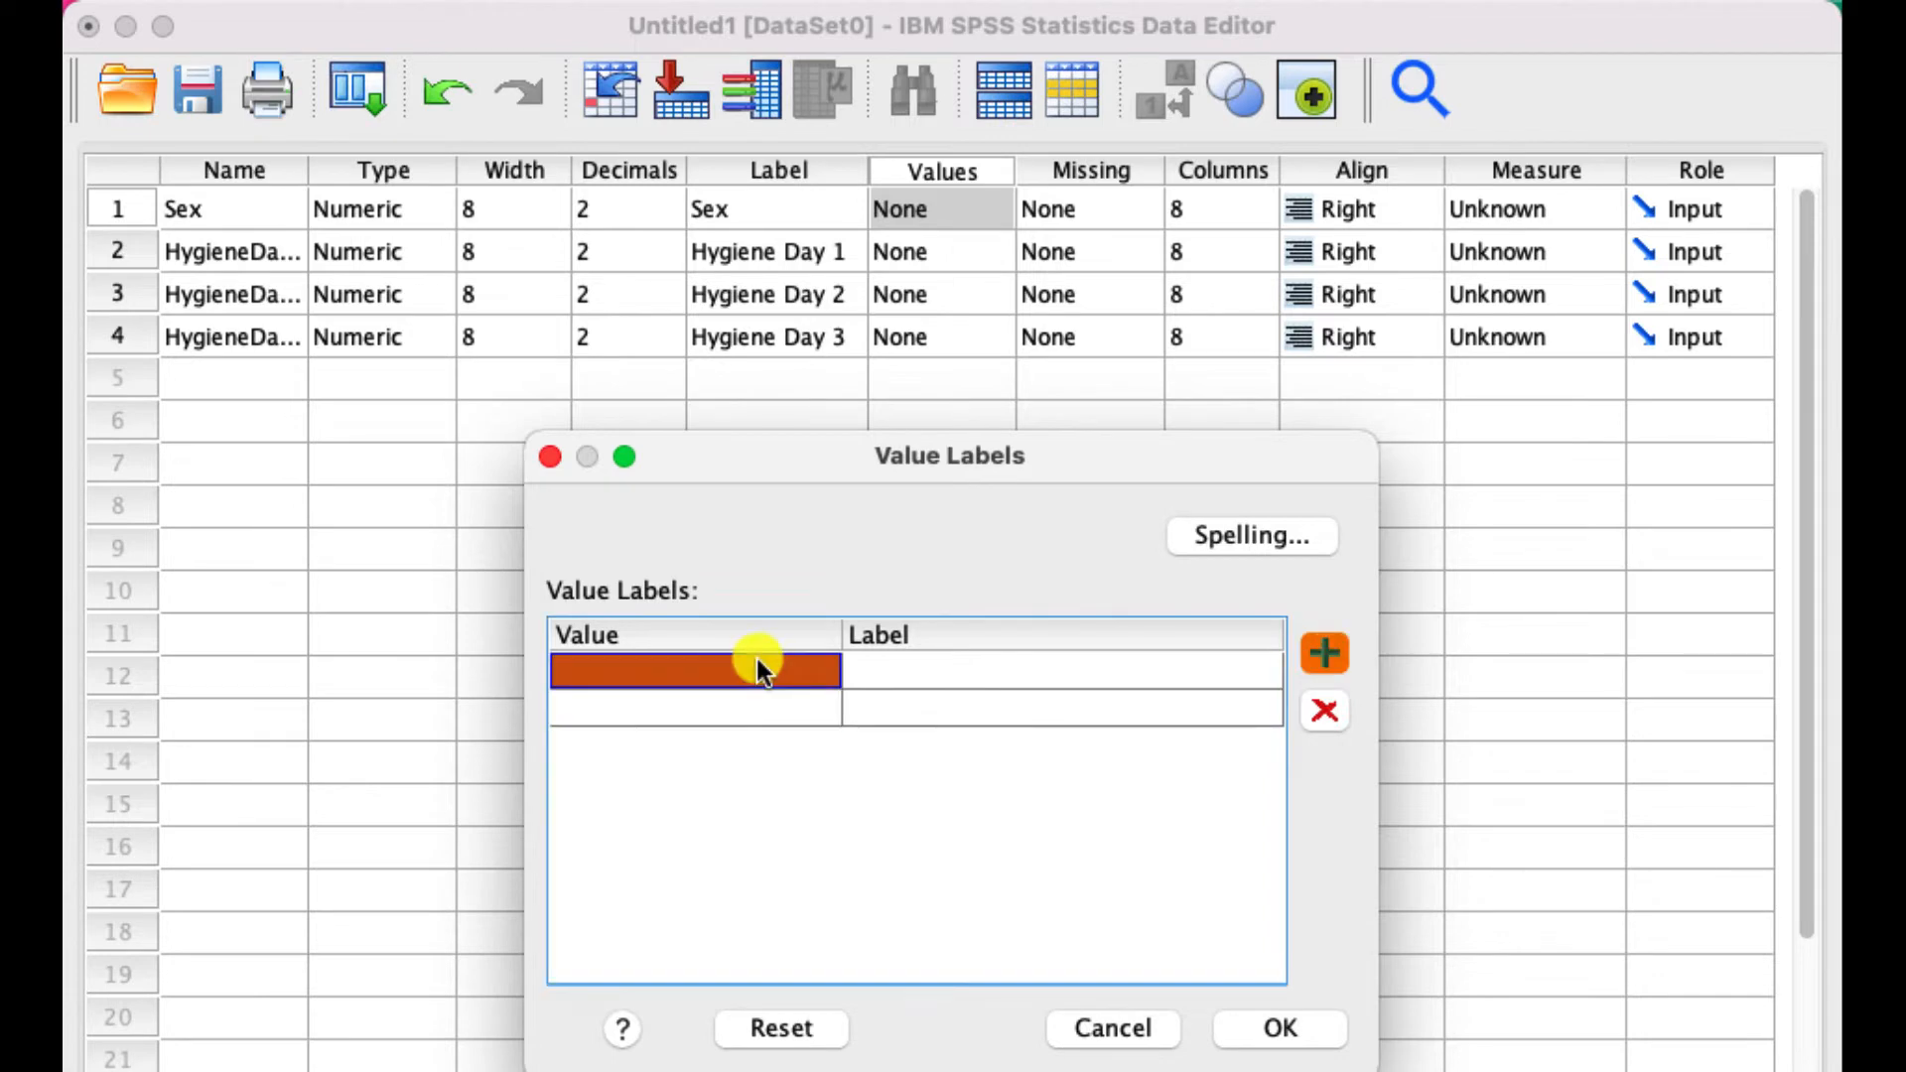
pyautogui.write('0')
pyautogui.click(944, 663)
pyautogui.write('Males')
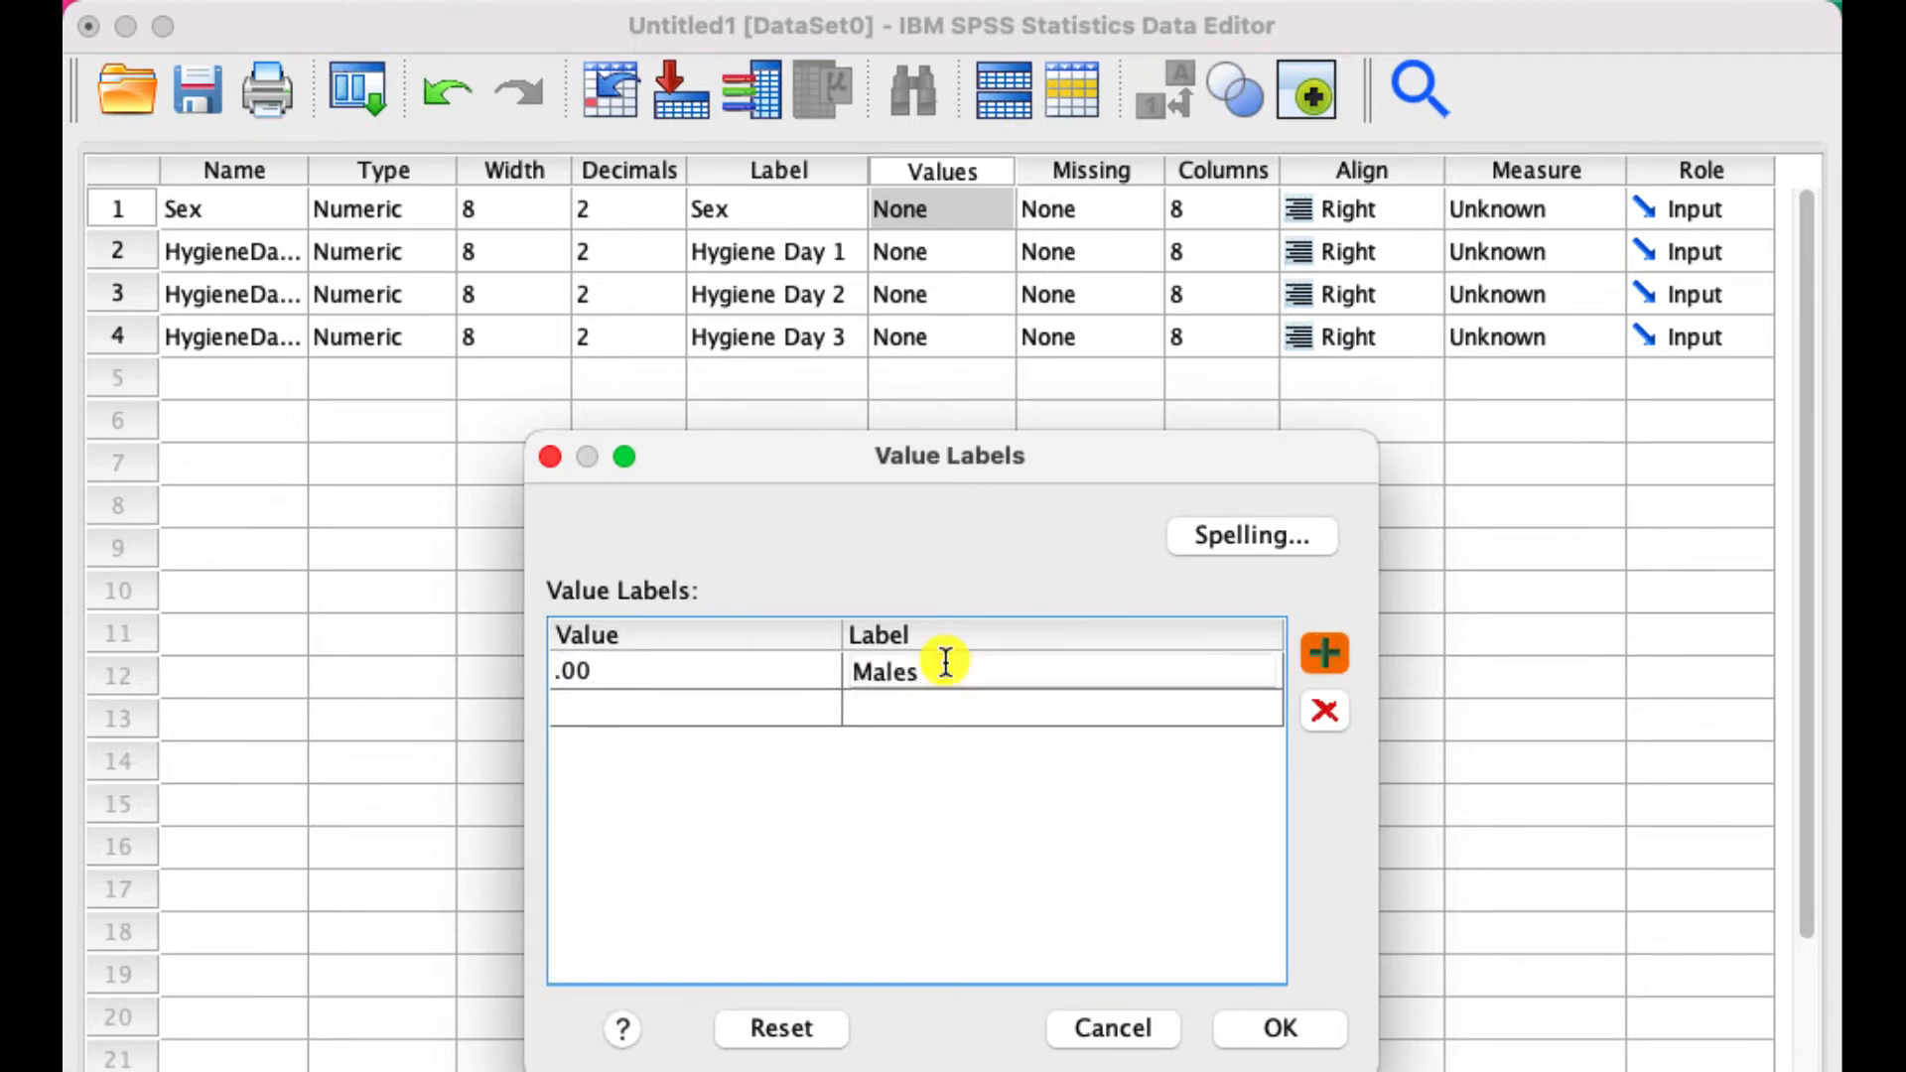
# - Label value 1 of the Sex variable as Females and accept the value labels
pyautogui.click(755, 705)
pyautogui.write('1')
pyautogui.click(961, 707)
pyautogui.write('Females')
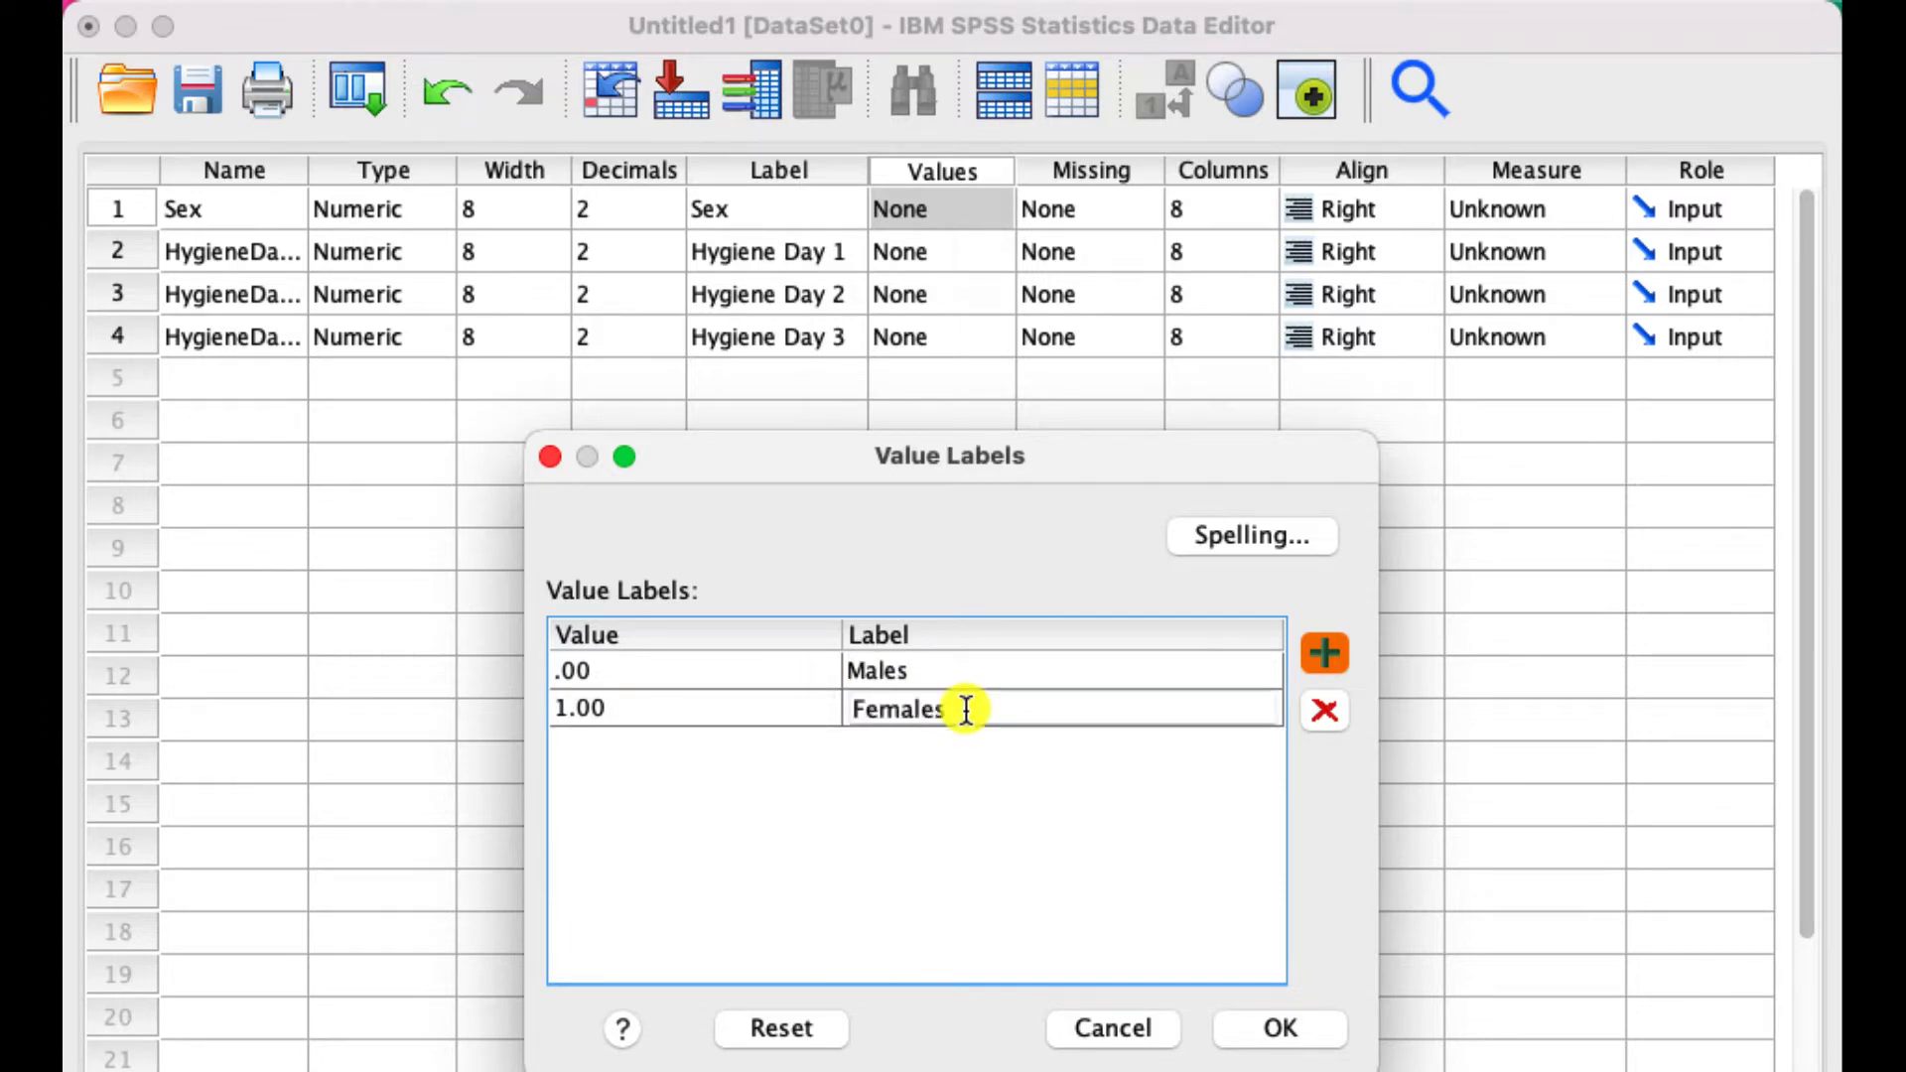
pyautogui.click(1320, 1043)
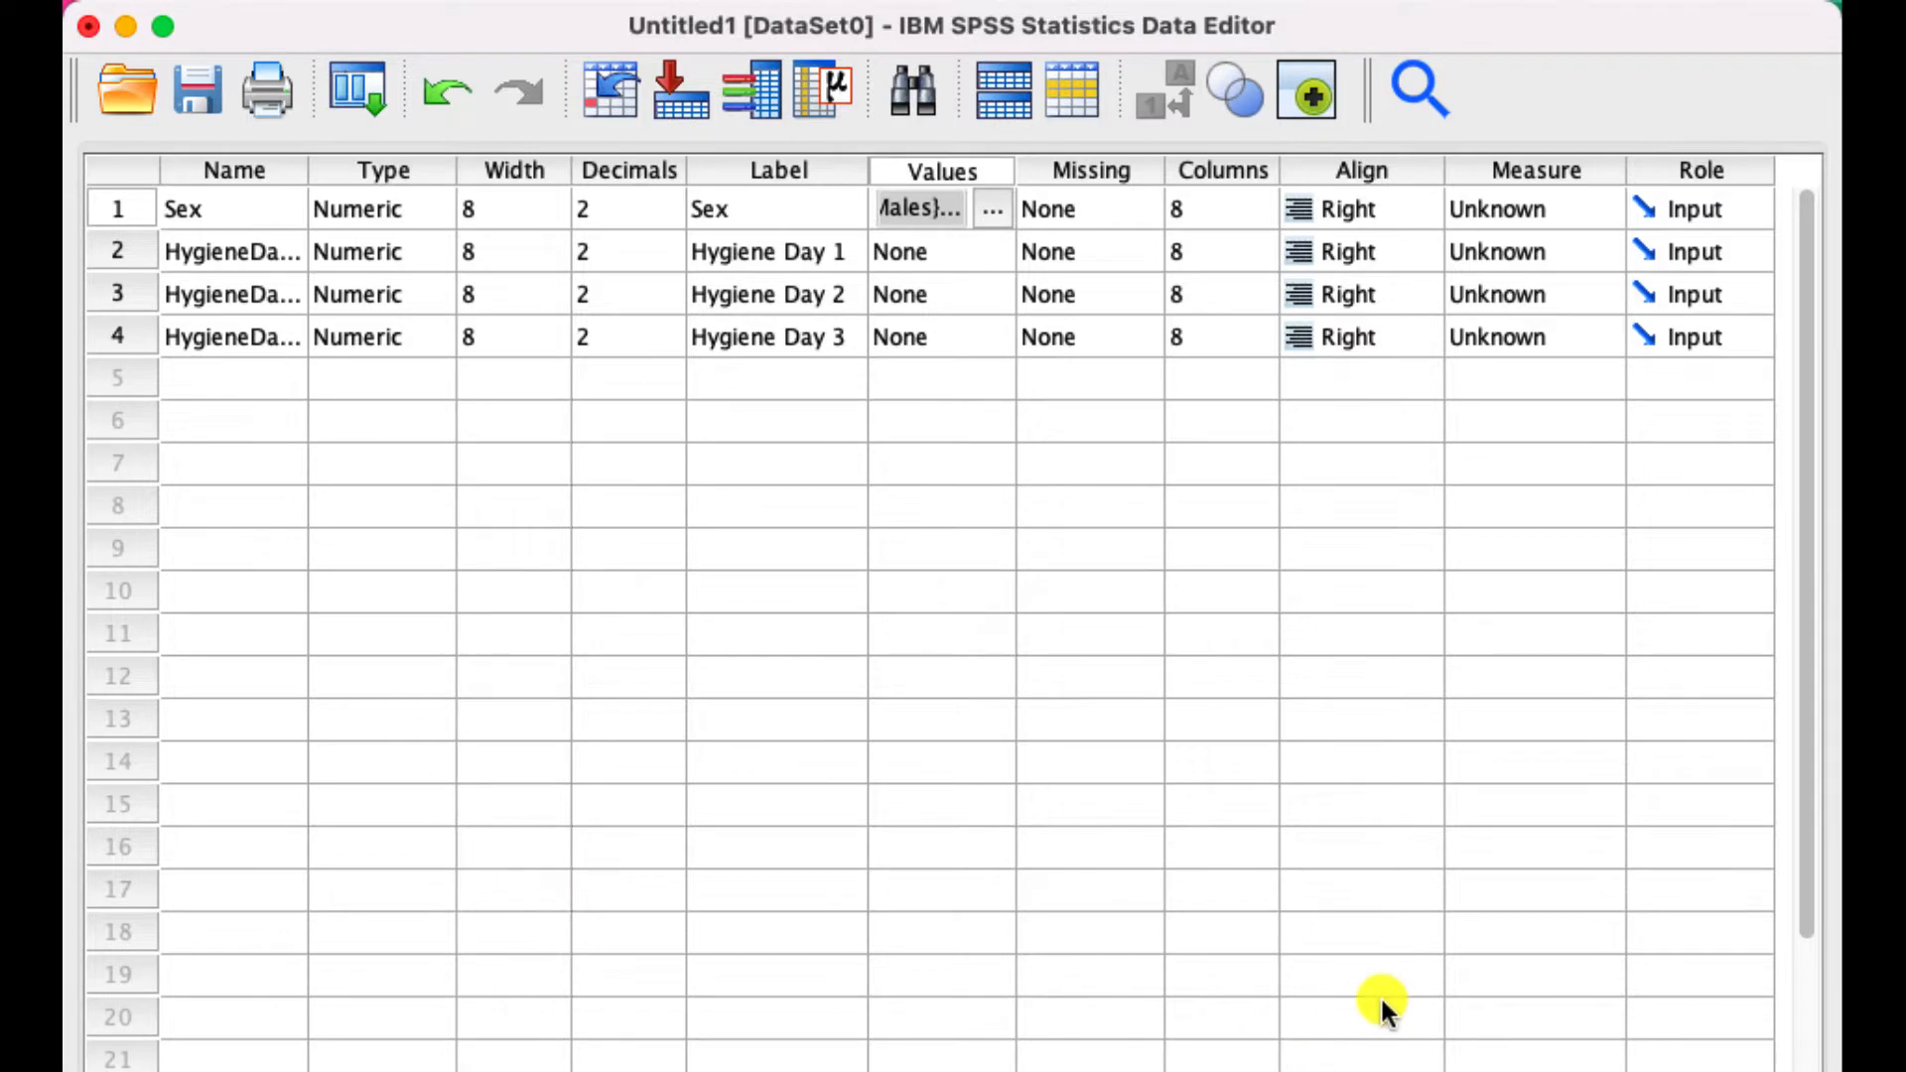
# - Set the measurement level of Sex to Nominal and of Hygiene Day 1, 2 and 3 to Scale
pyautogui.click(1607, 210)
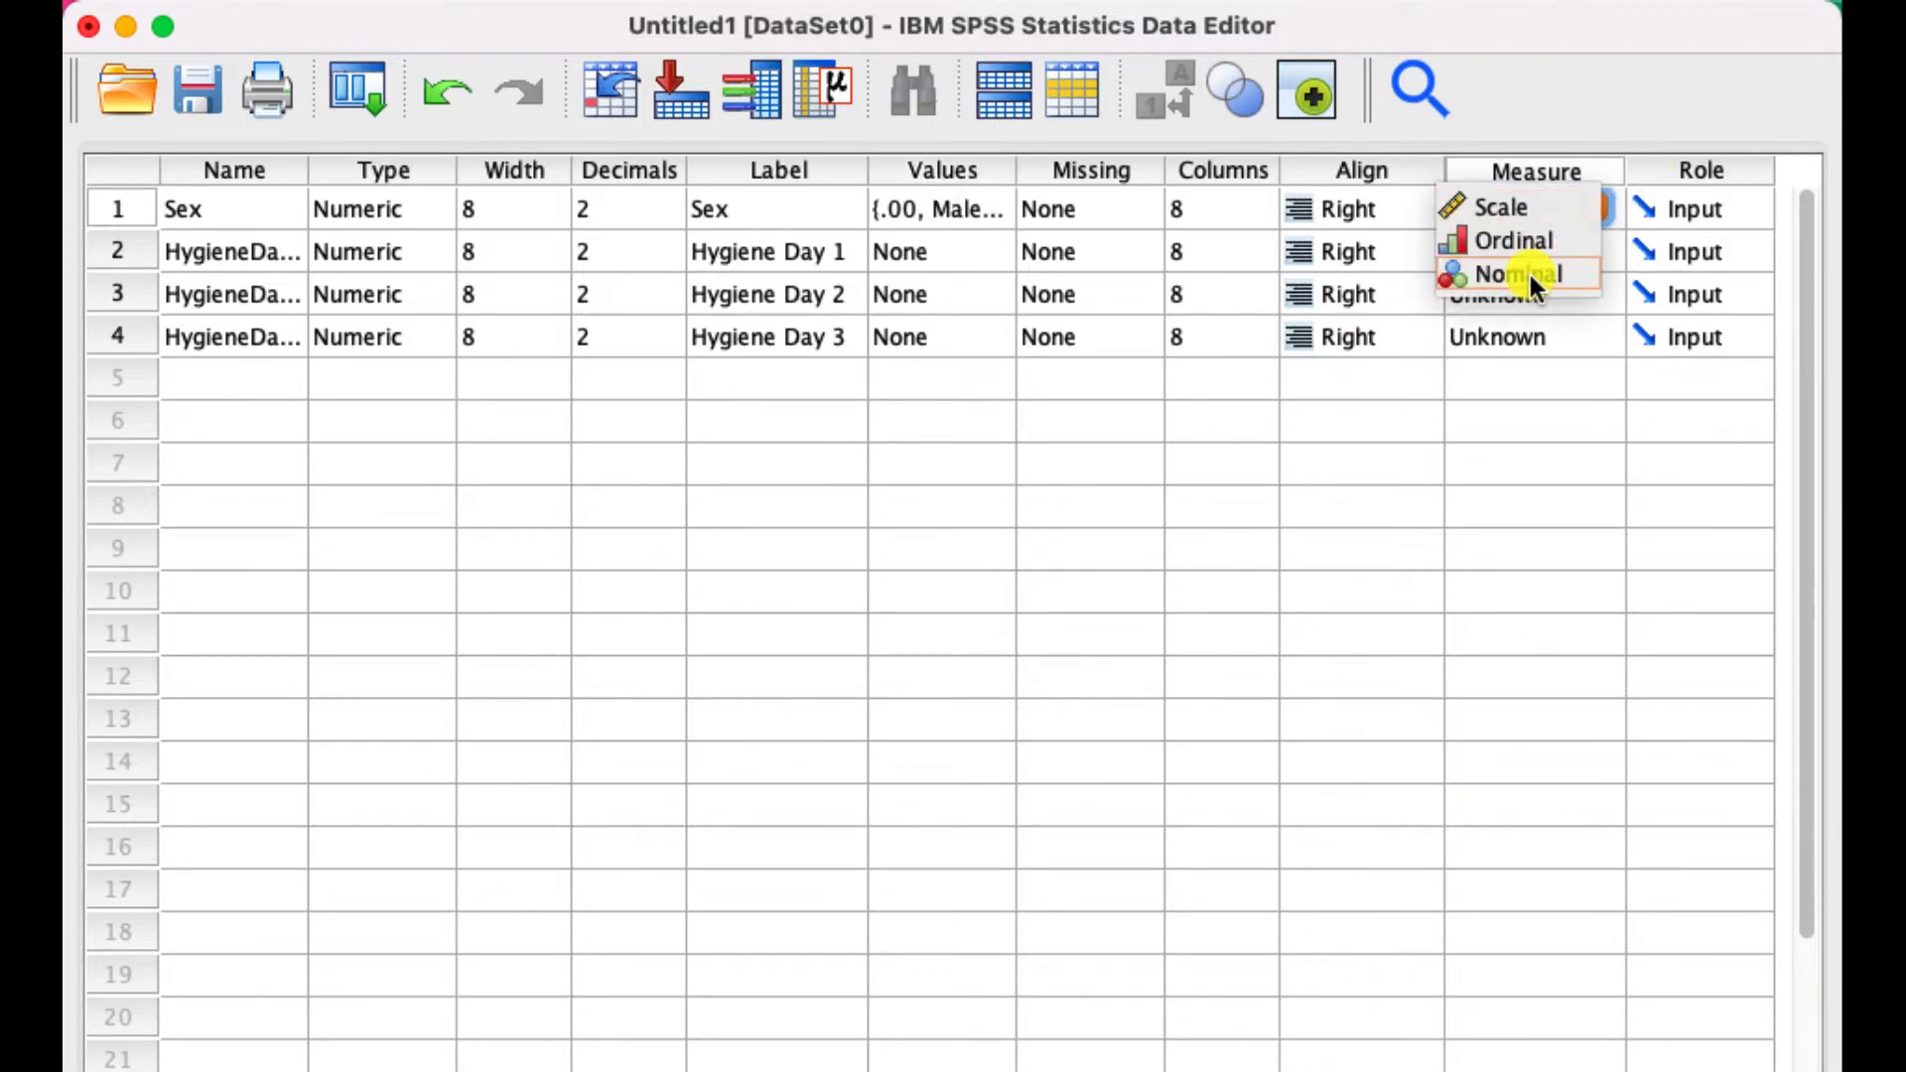
pyautogui.click(1532, 279)
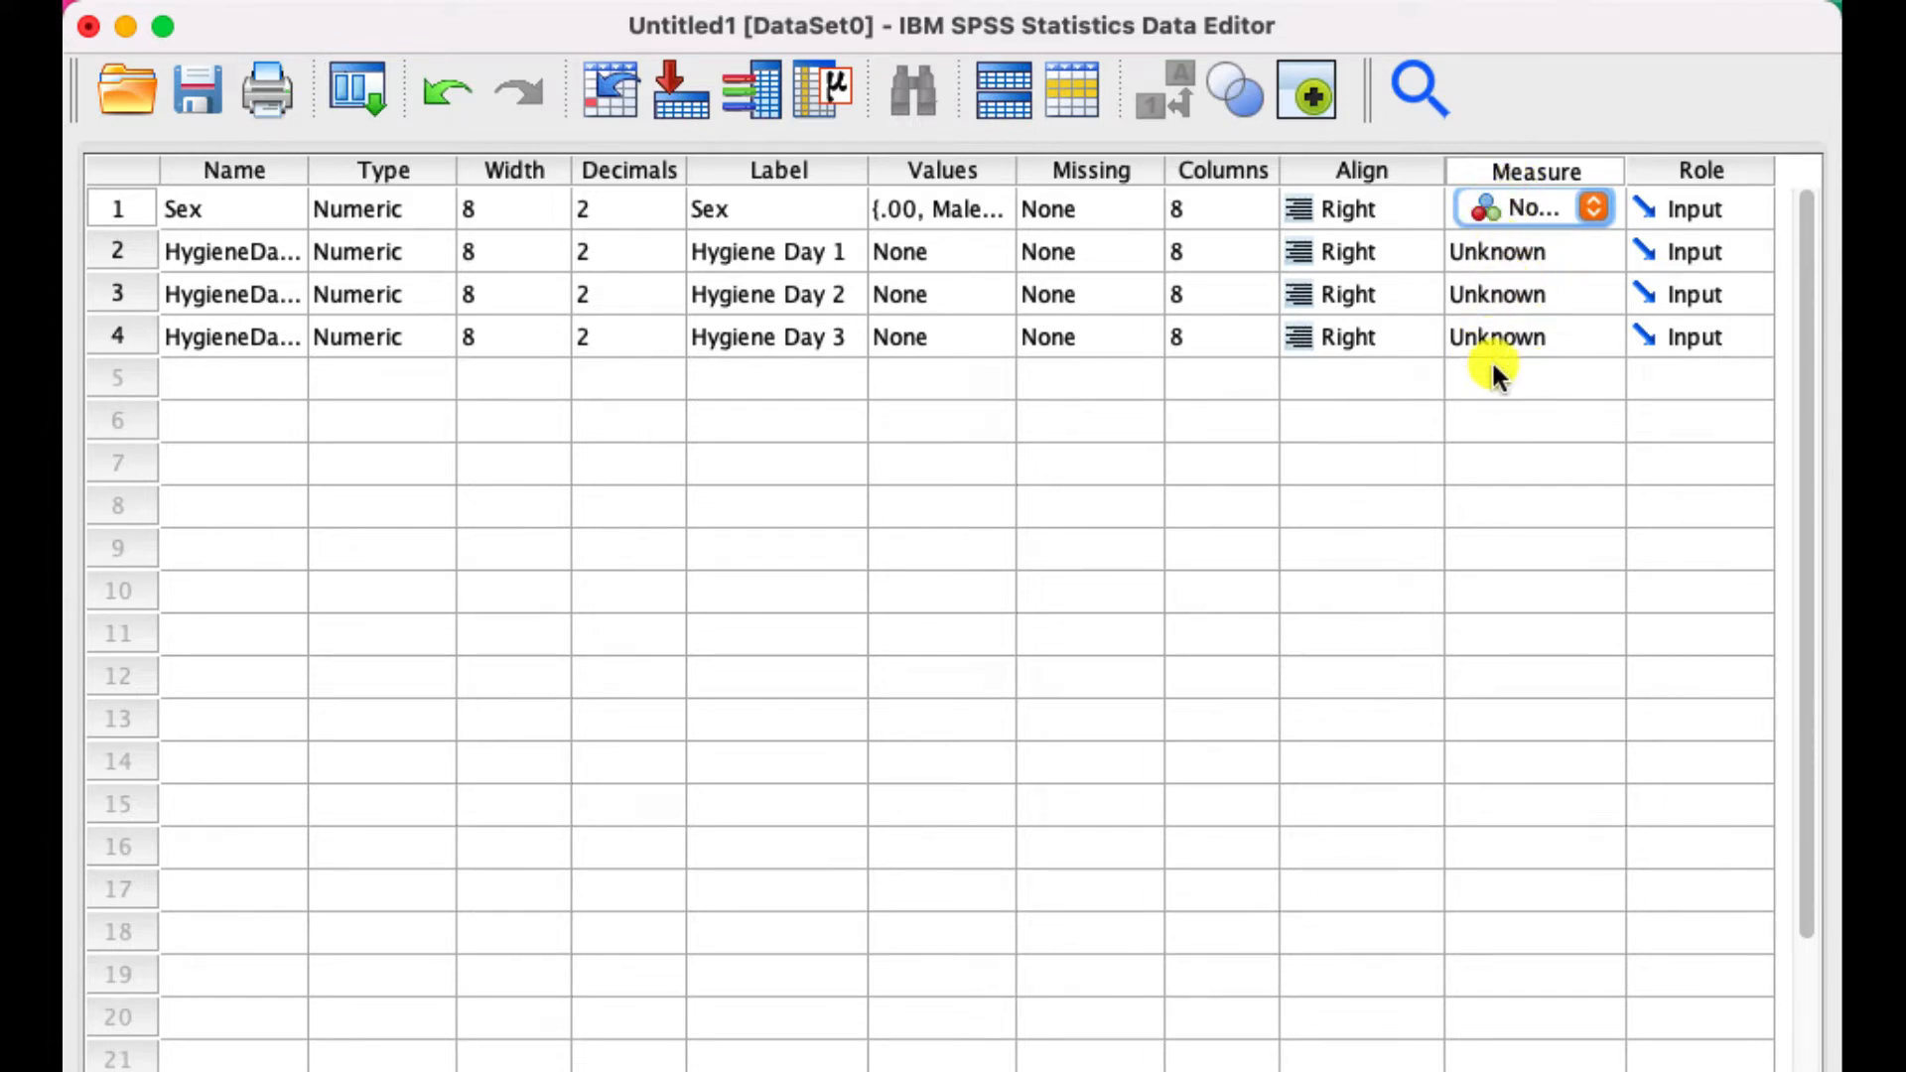
pyautogui.click(1495, 254)
pyautogui.click(1496, 255)
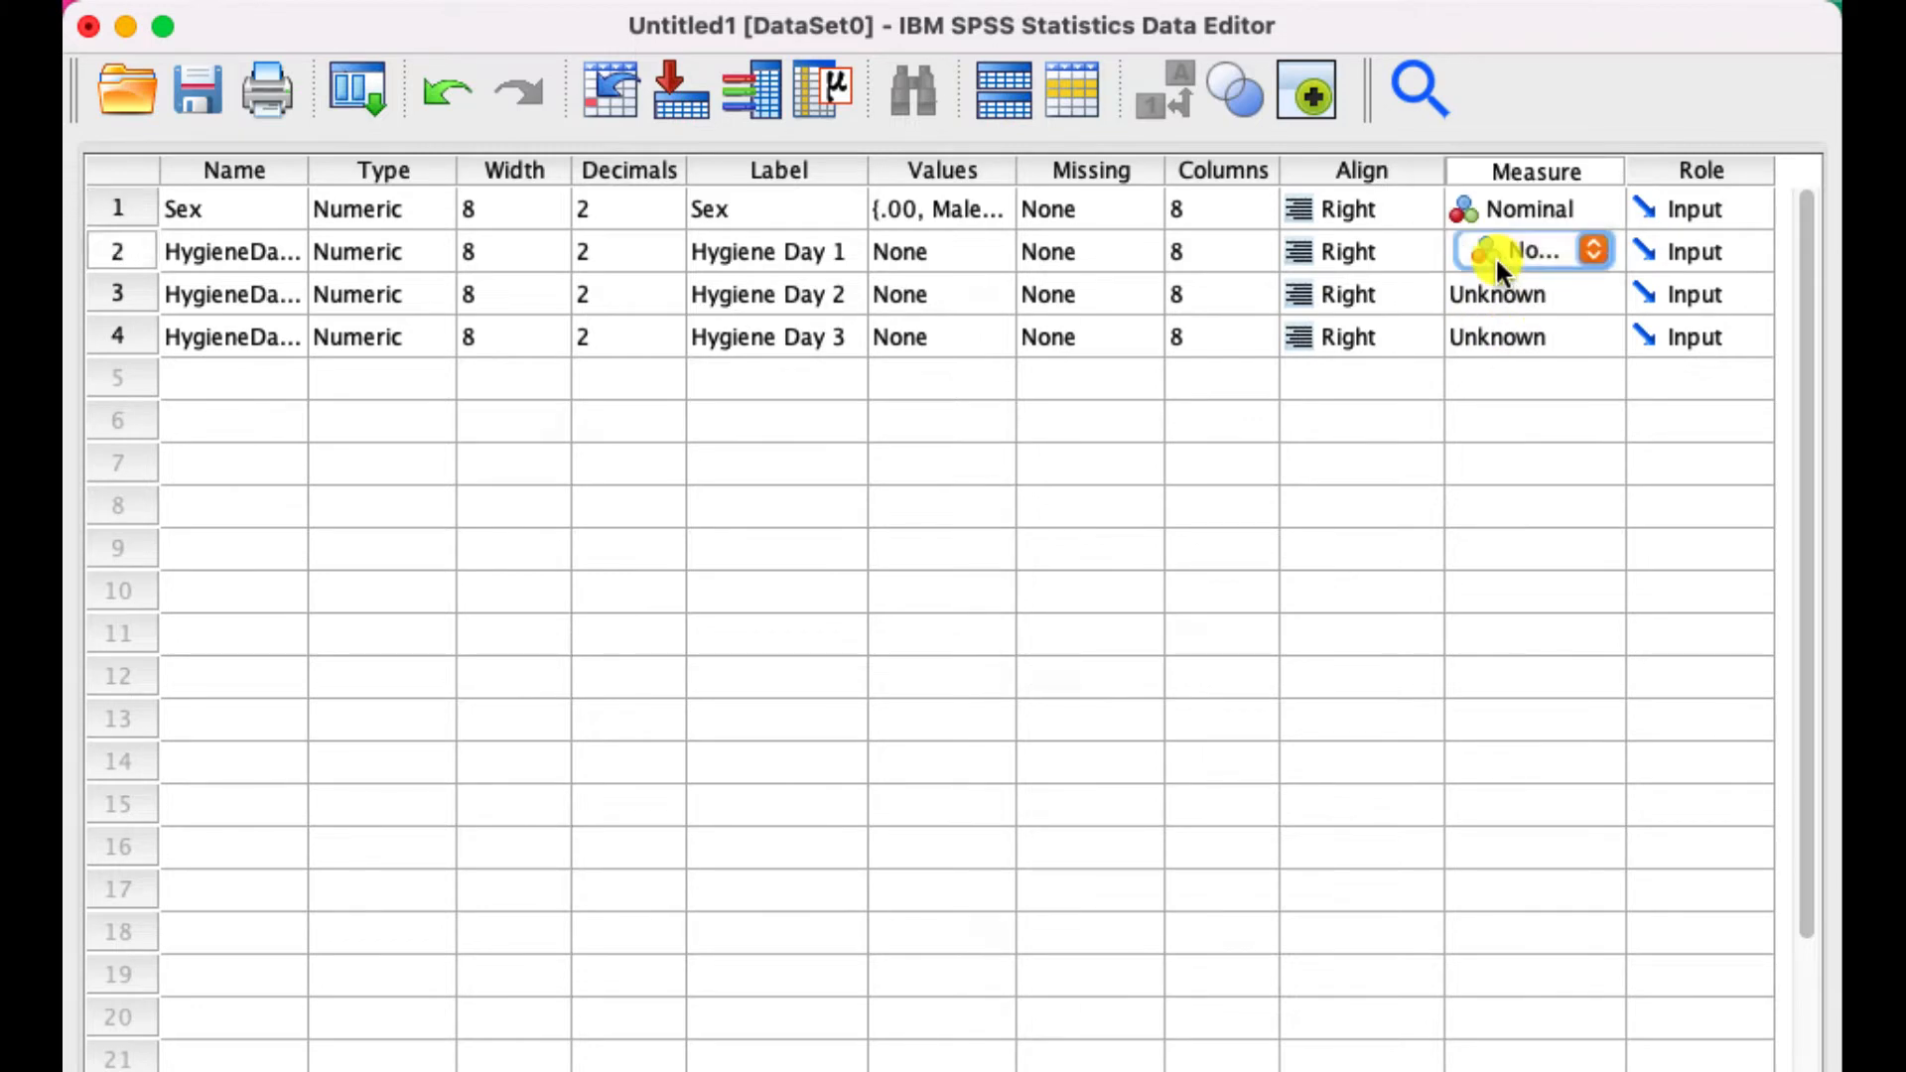
pyautogui.click(1509, 254)
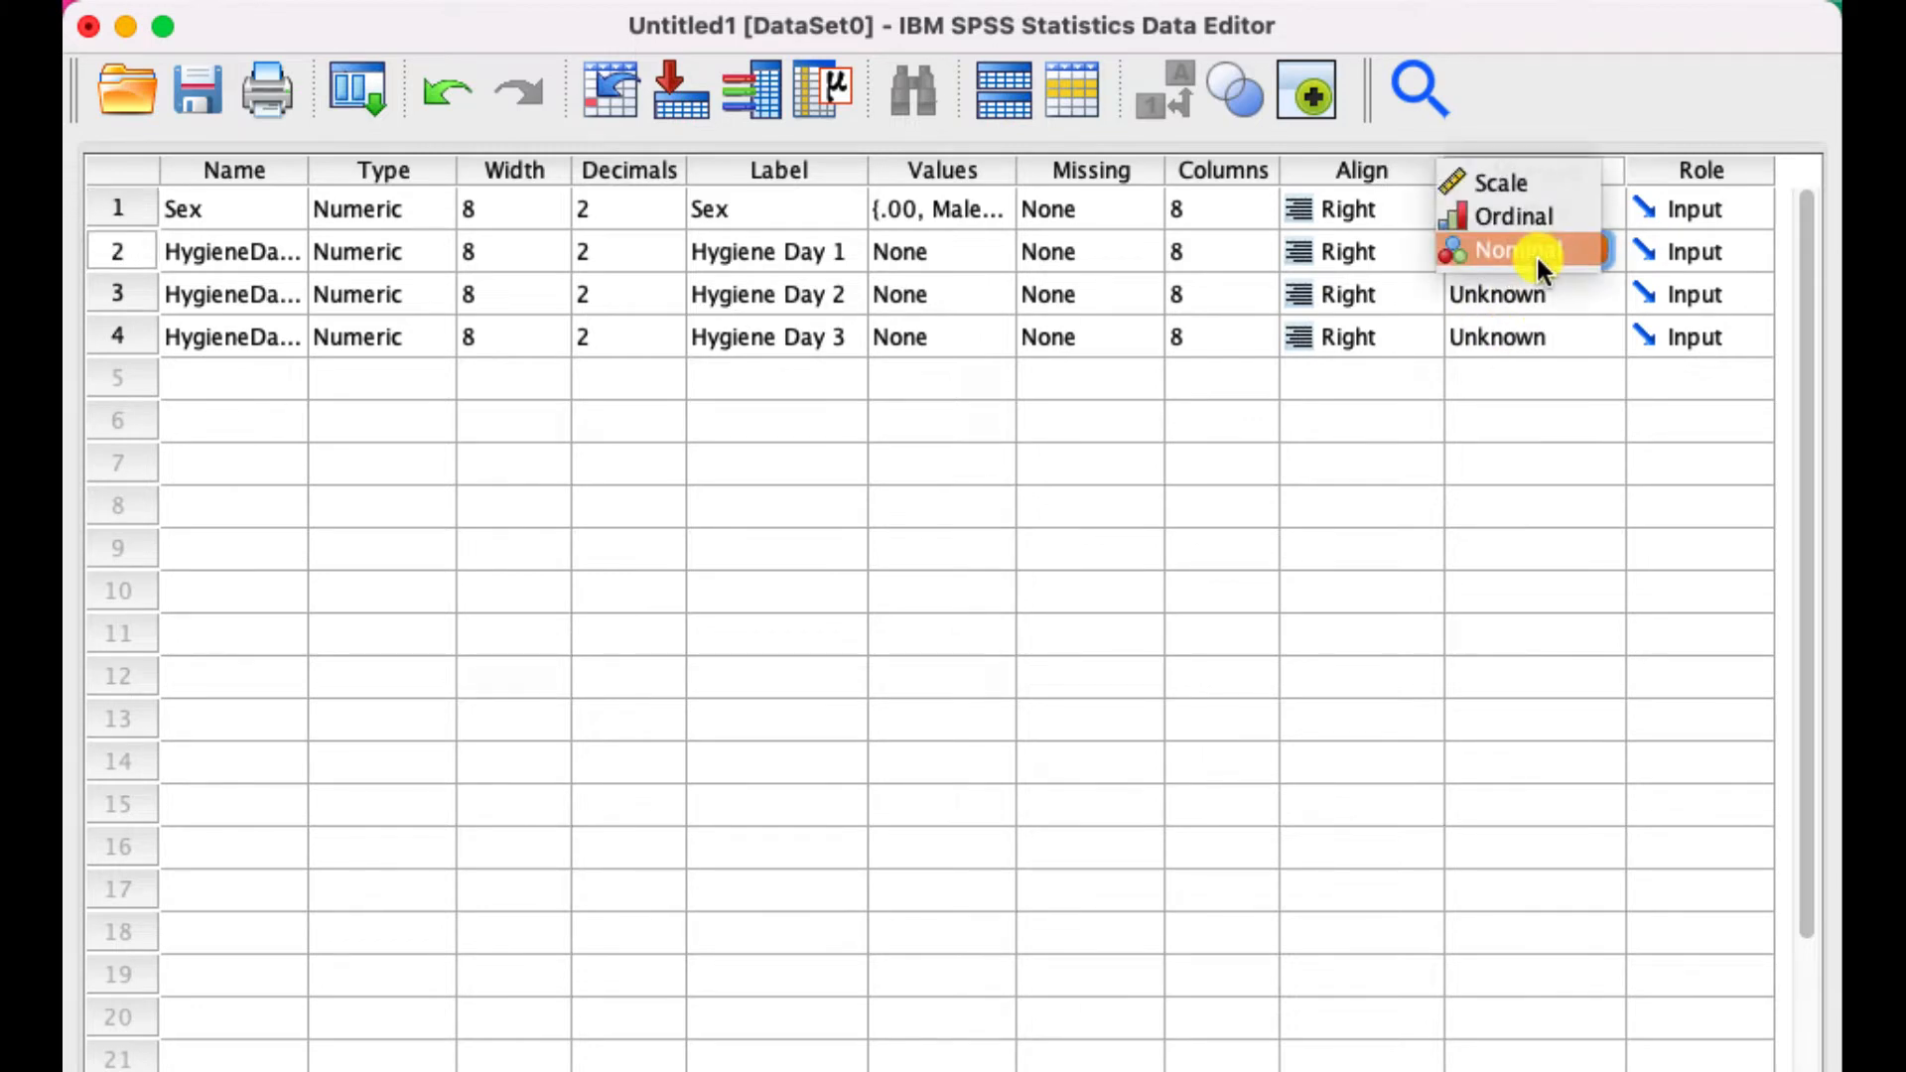
pyautogui.click(1499, 179)
pyautogui.click(1507, 297)
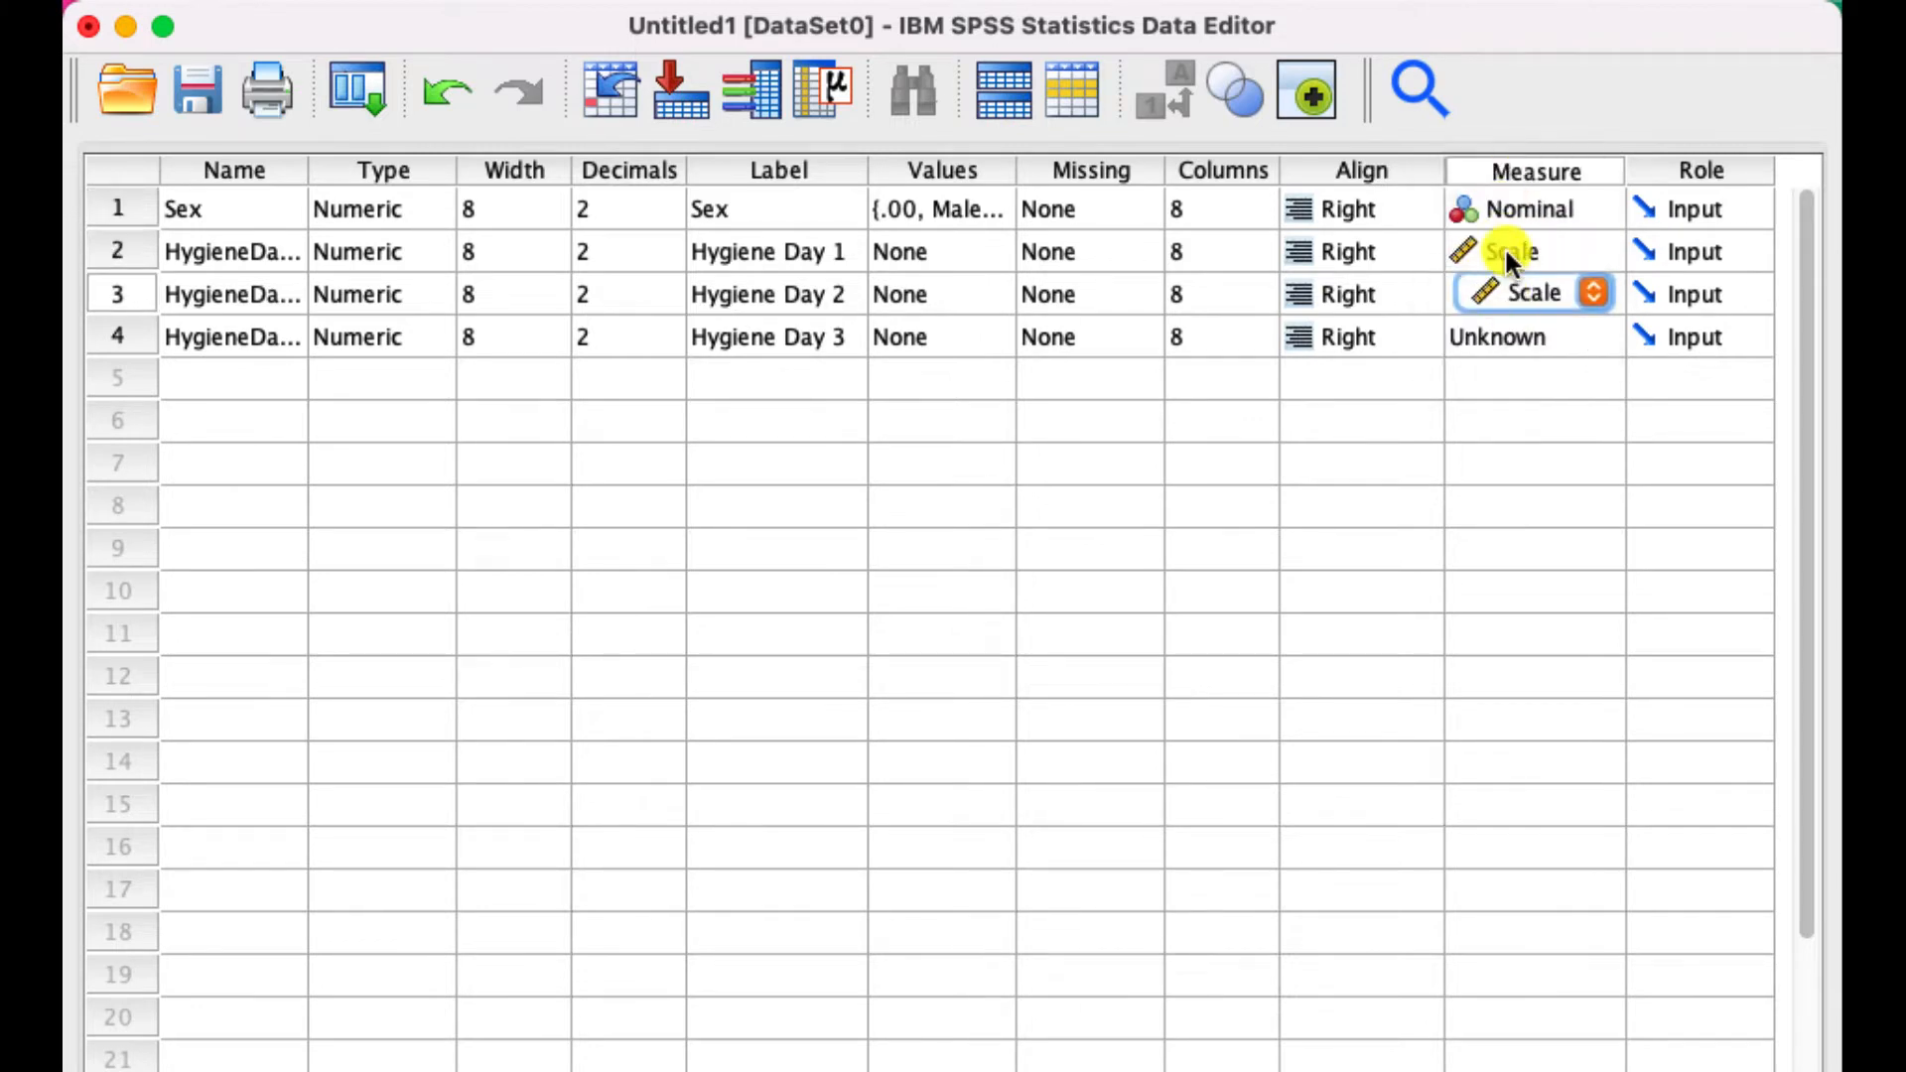
pyautogui.click(1503, 340)
pyautogui.click(1506, 515)
pyautogui.click(1531, 431)
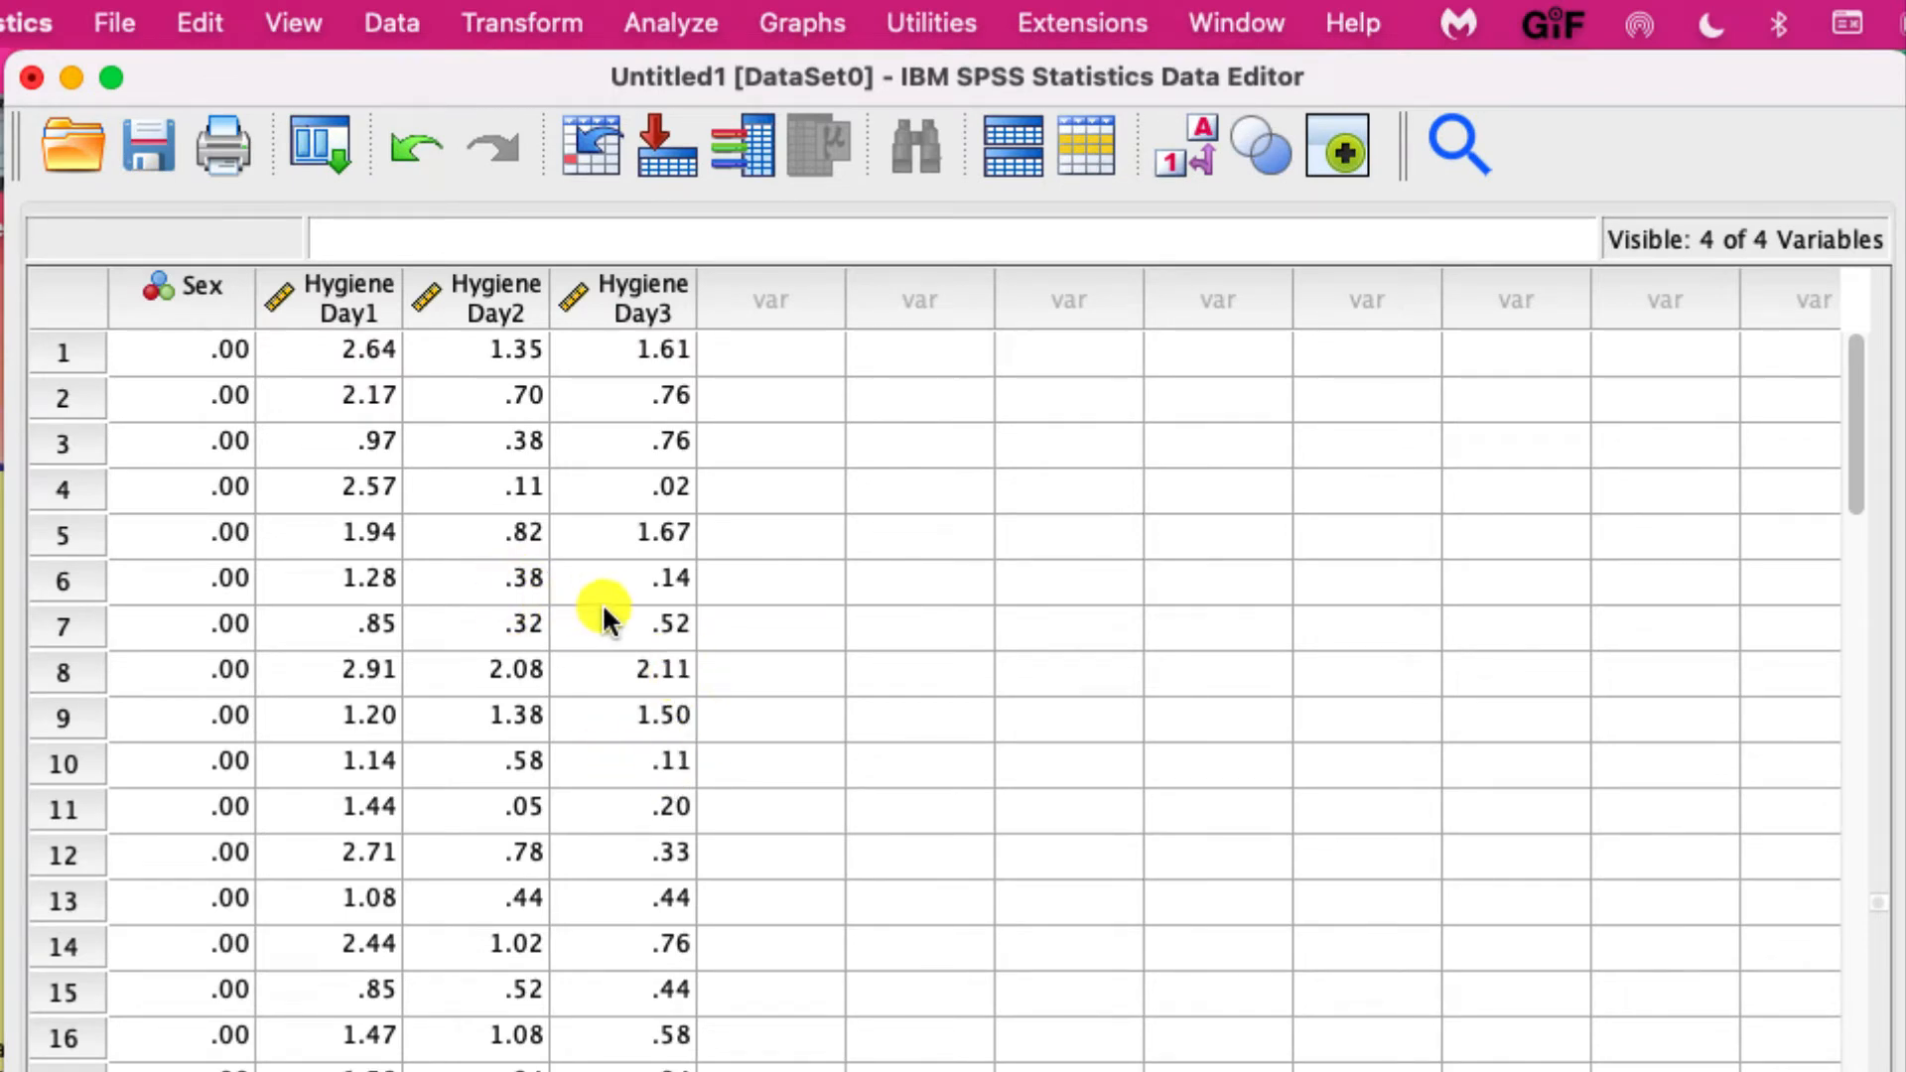
# - Start a Bivariate Correlations analysis with Hygiene Day 1, Hygiene Day 2 and Hygiene Day 3 as its variables
pyautogui.click(672, 23)
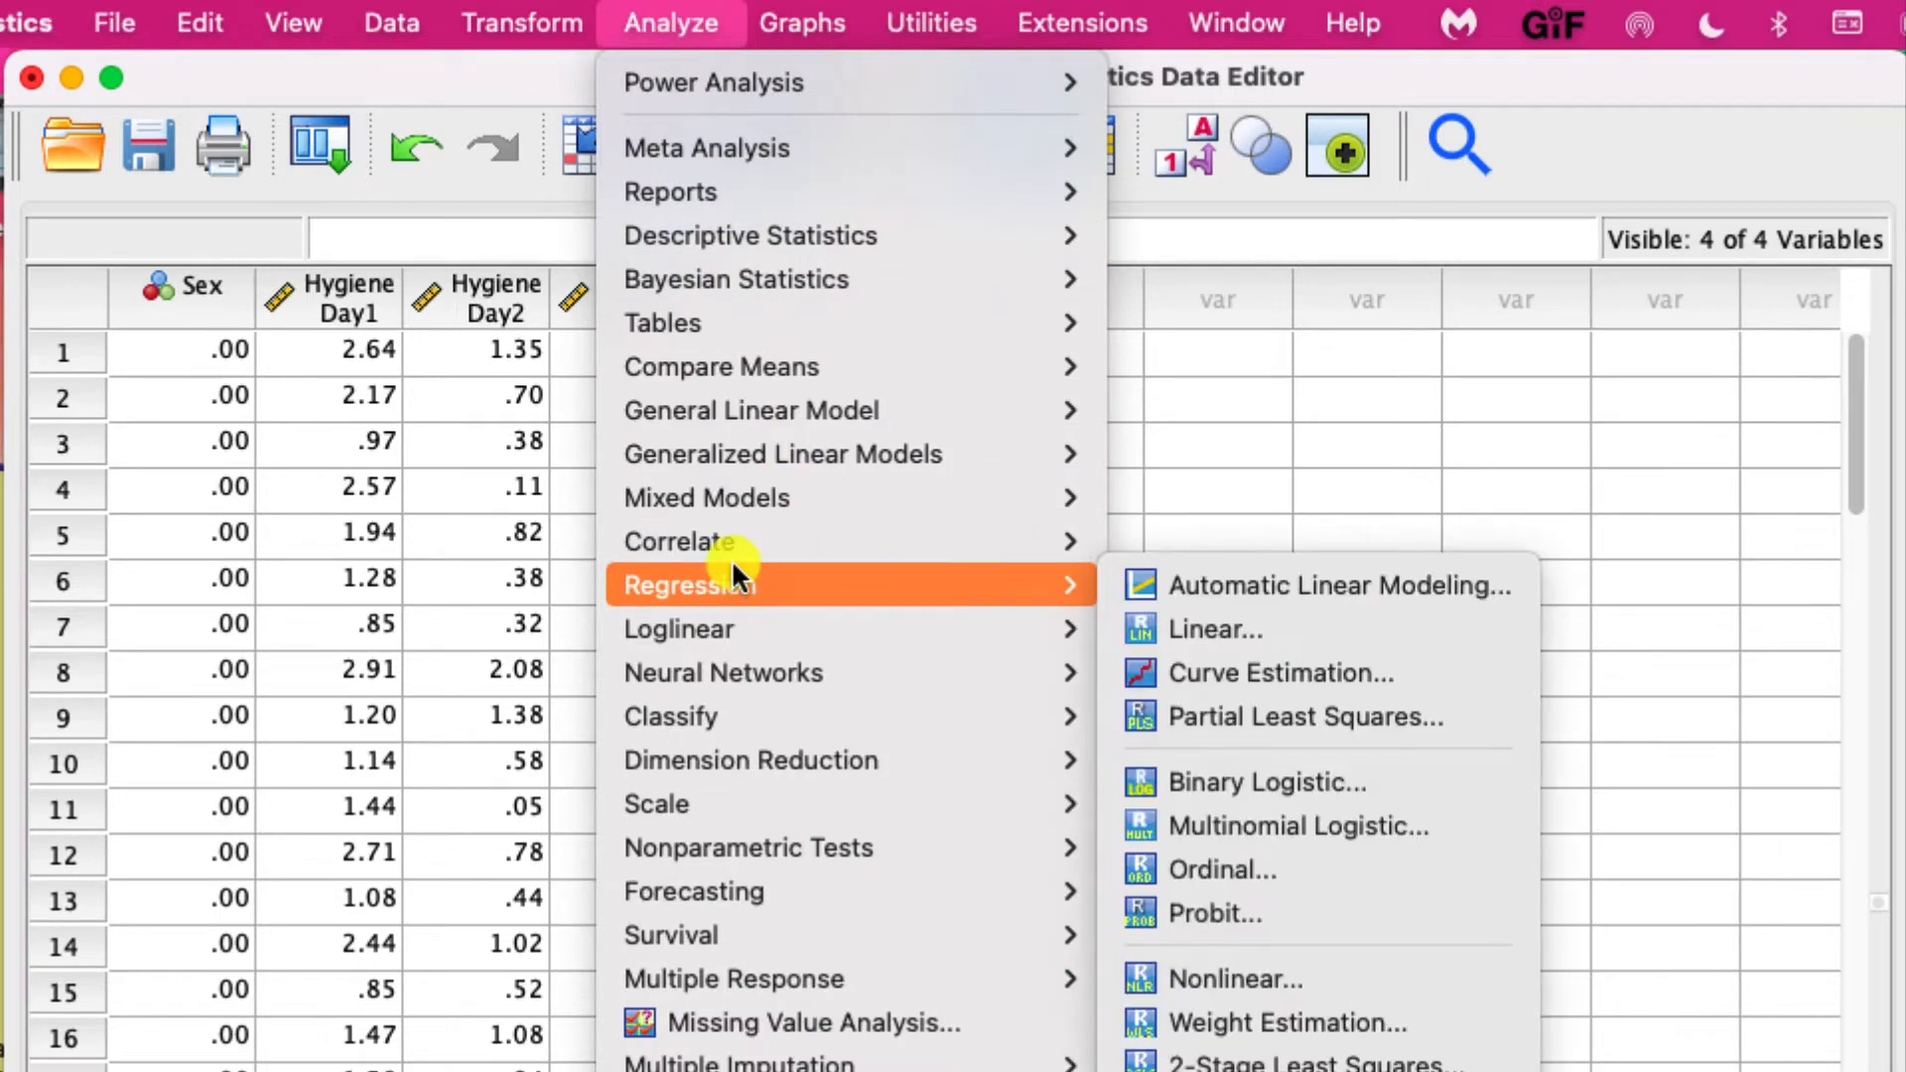
pyautogui.moveTo(727, 542)
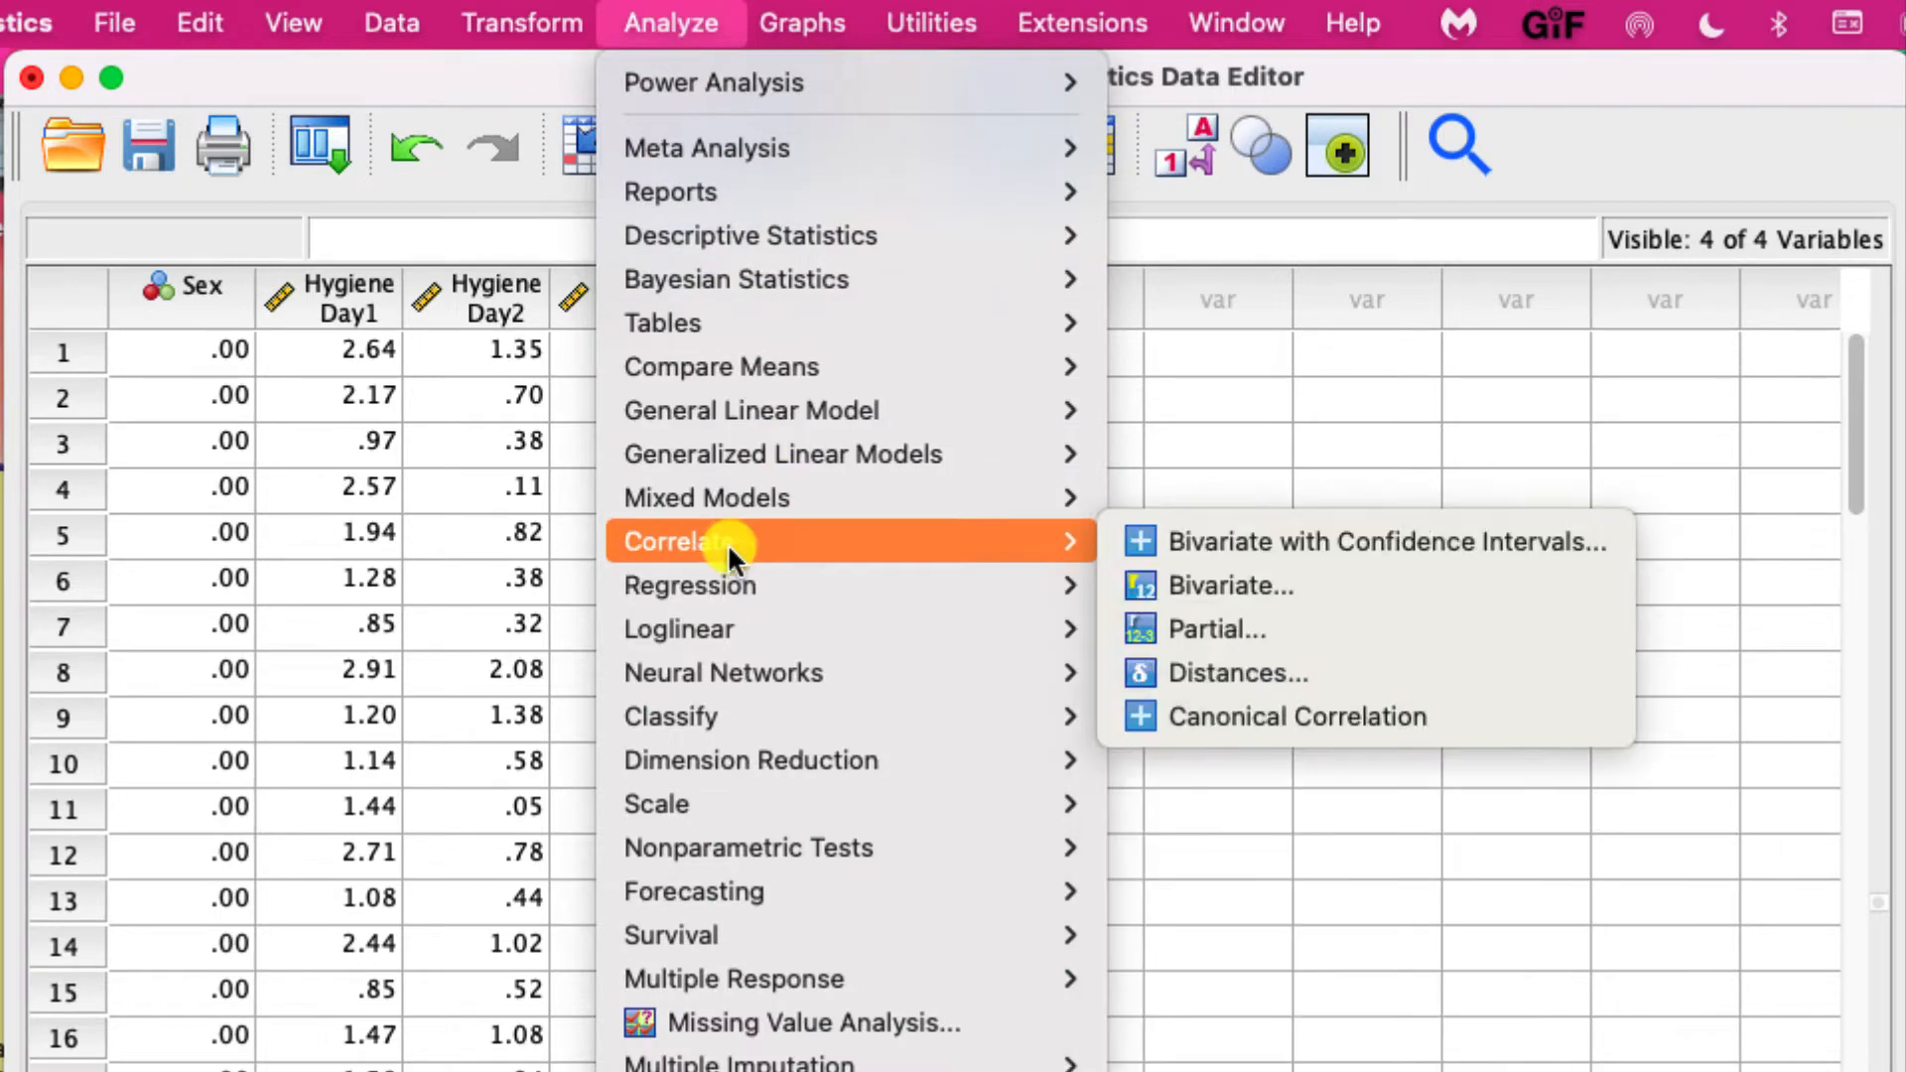
pyautogui.click(1223, 586)
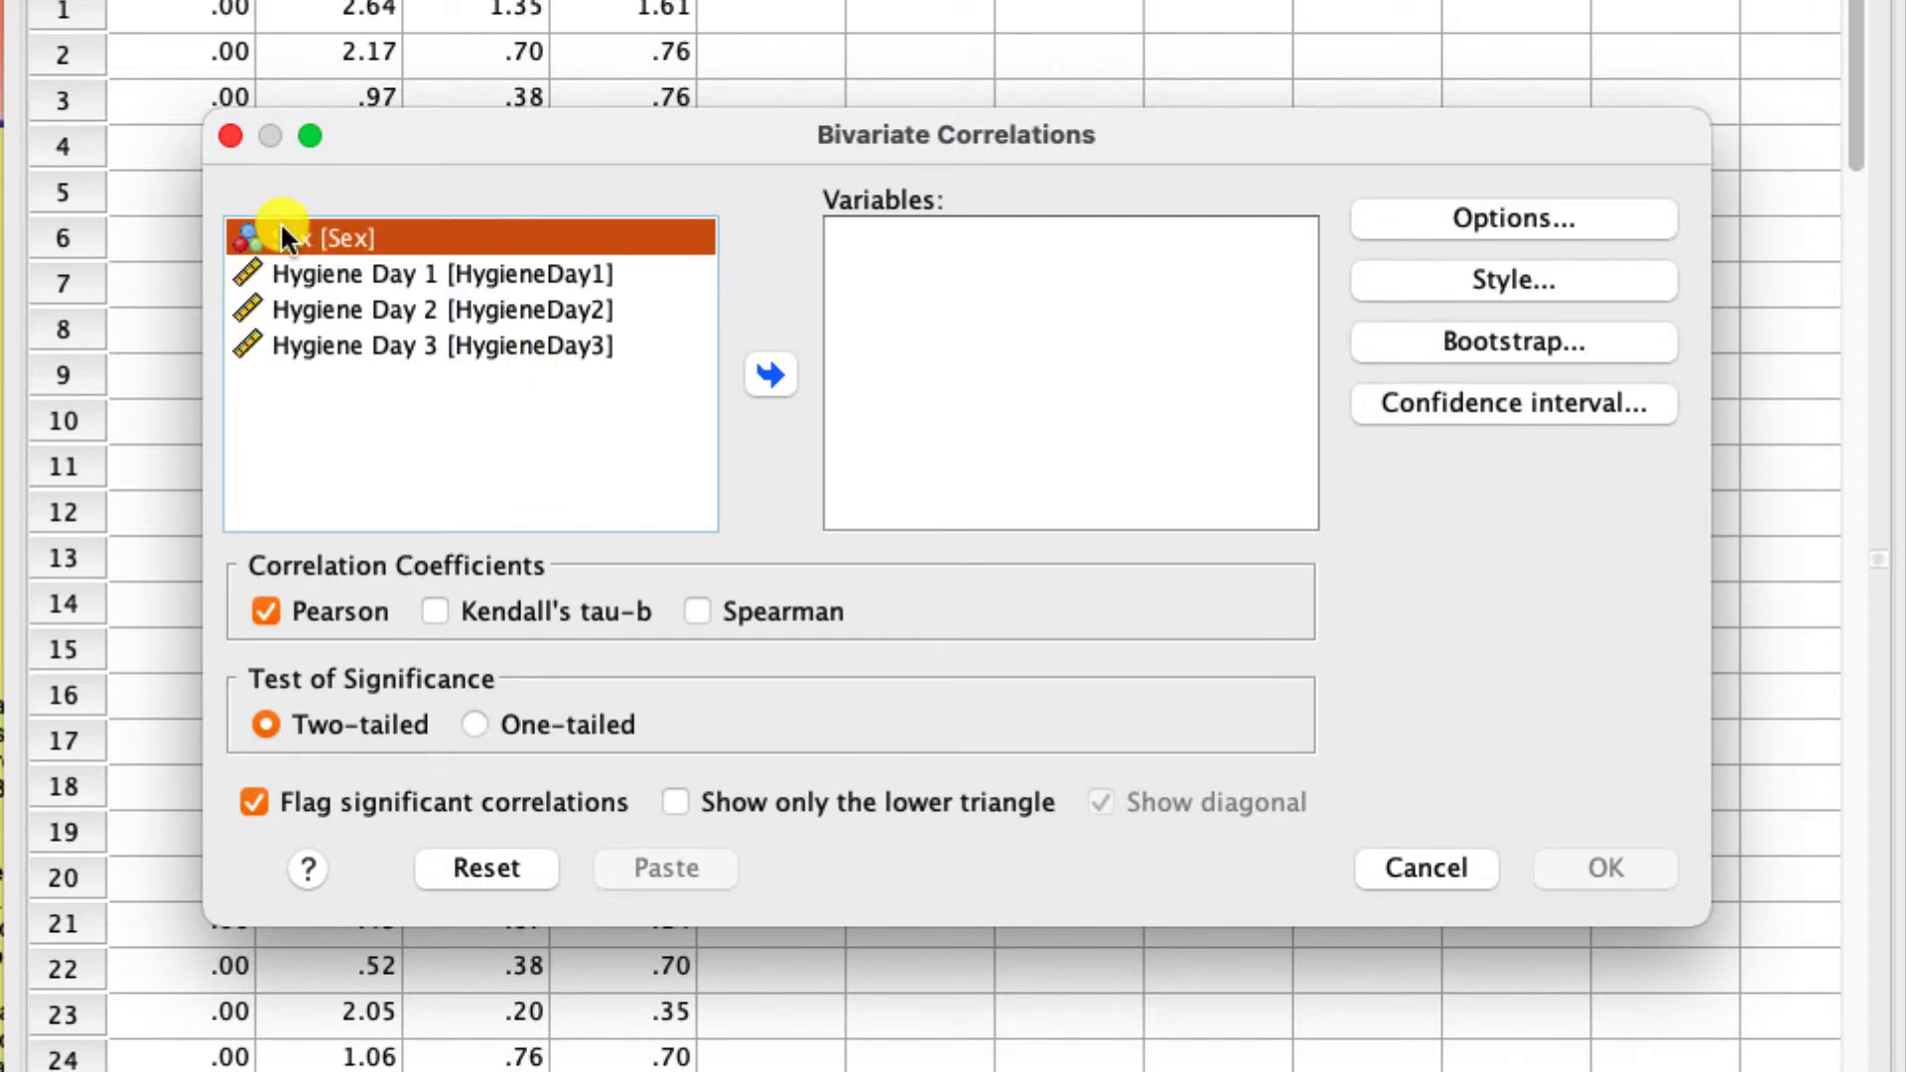
pyautogui.click(376, 272)
pyautogui.keyDown('shift'); pyautogui.click(377, 341); pyautogui.keyUp('shift')
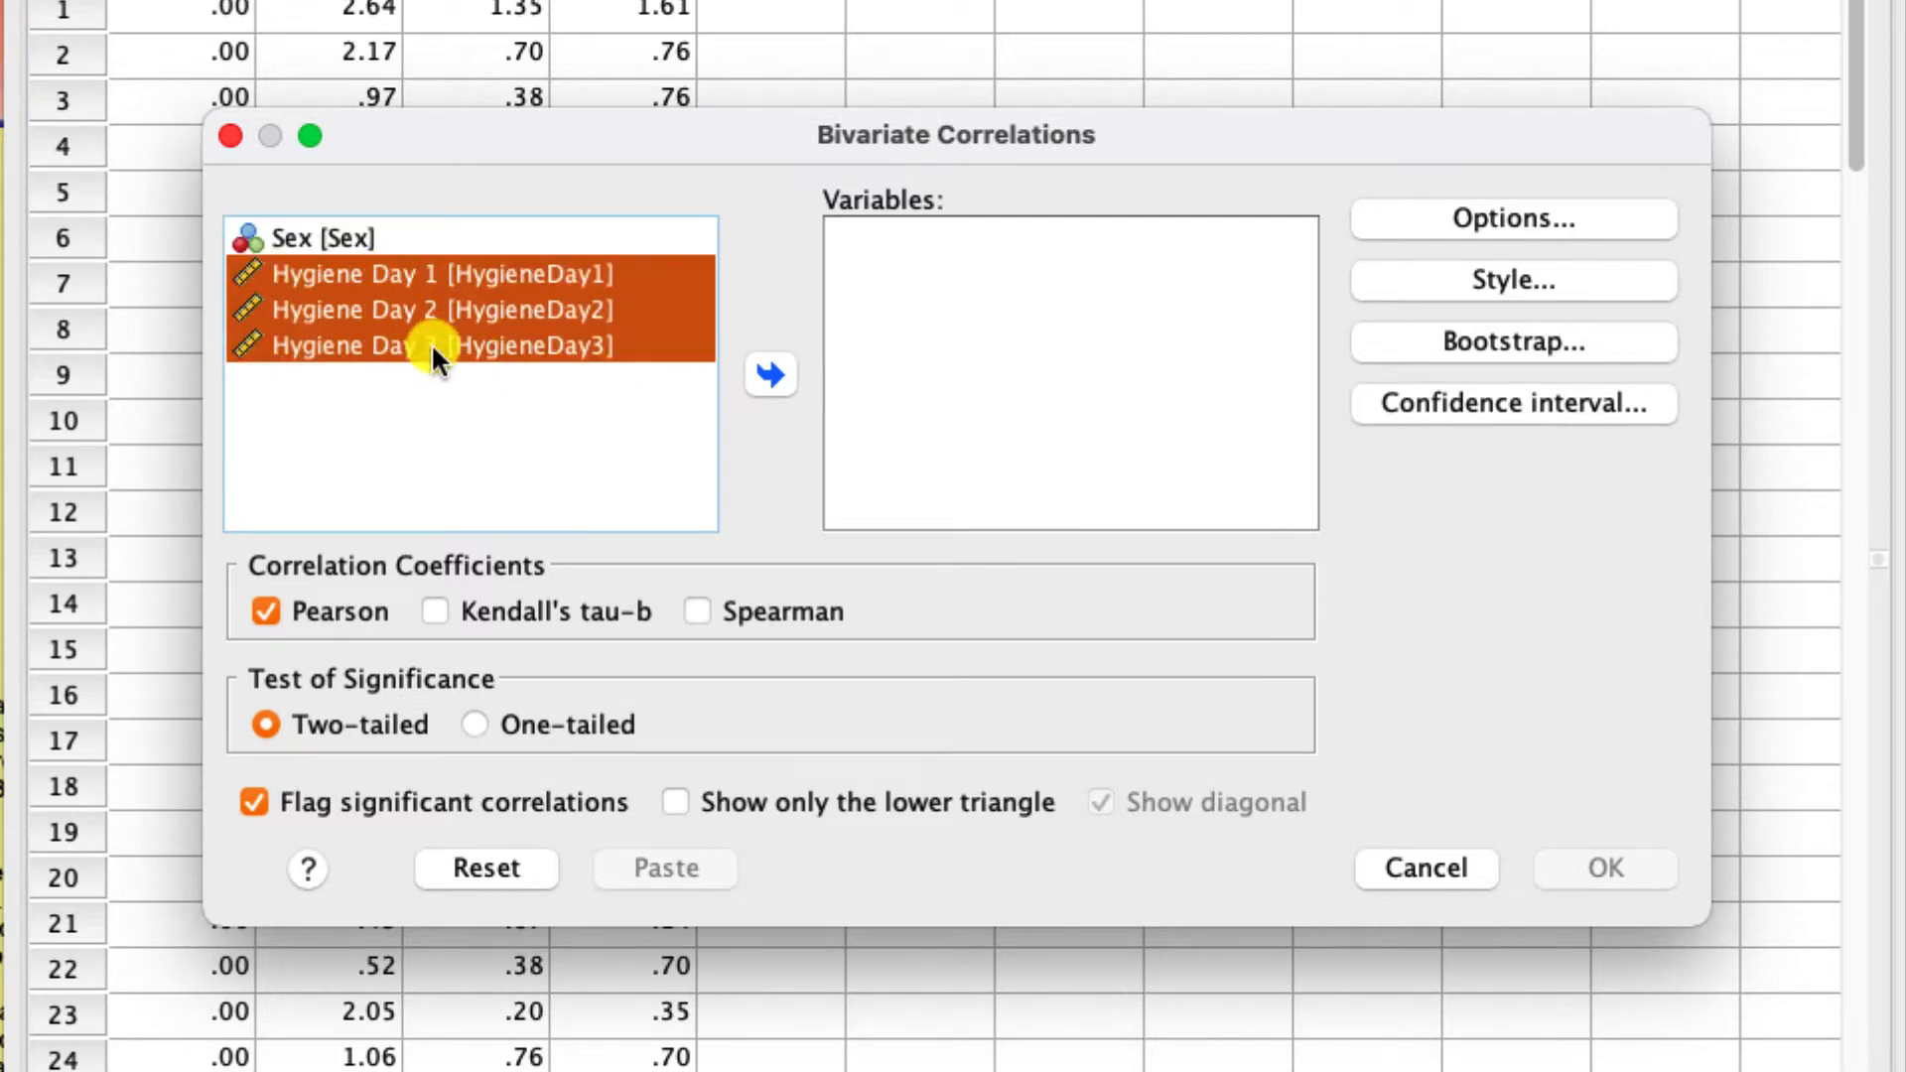
pyautogui.click(779, 373)
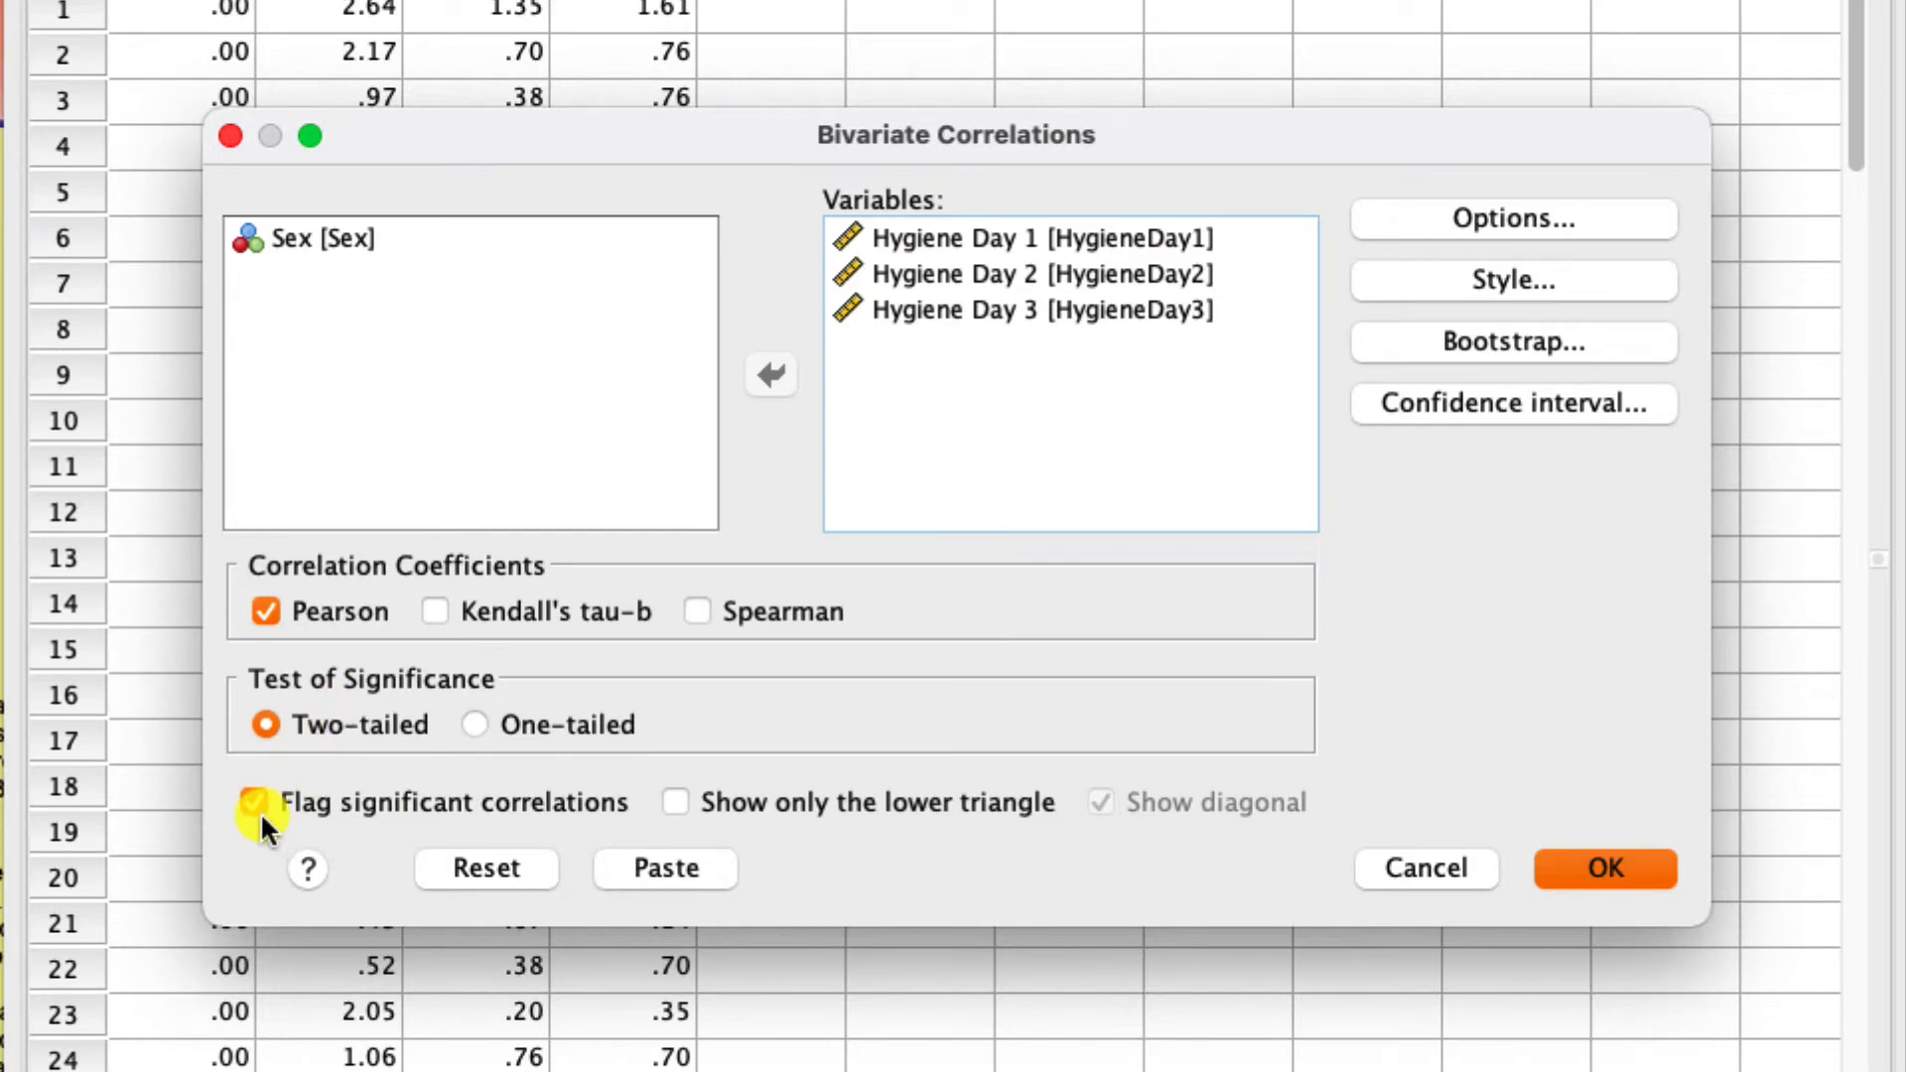
# - Restrict the correlation table to the lower triangle without the diagonal and run the analysis
pyautogui.click(675, 804)
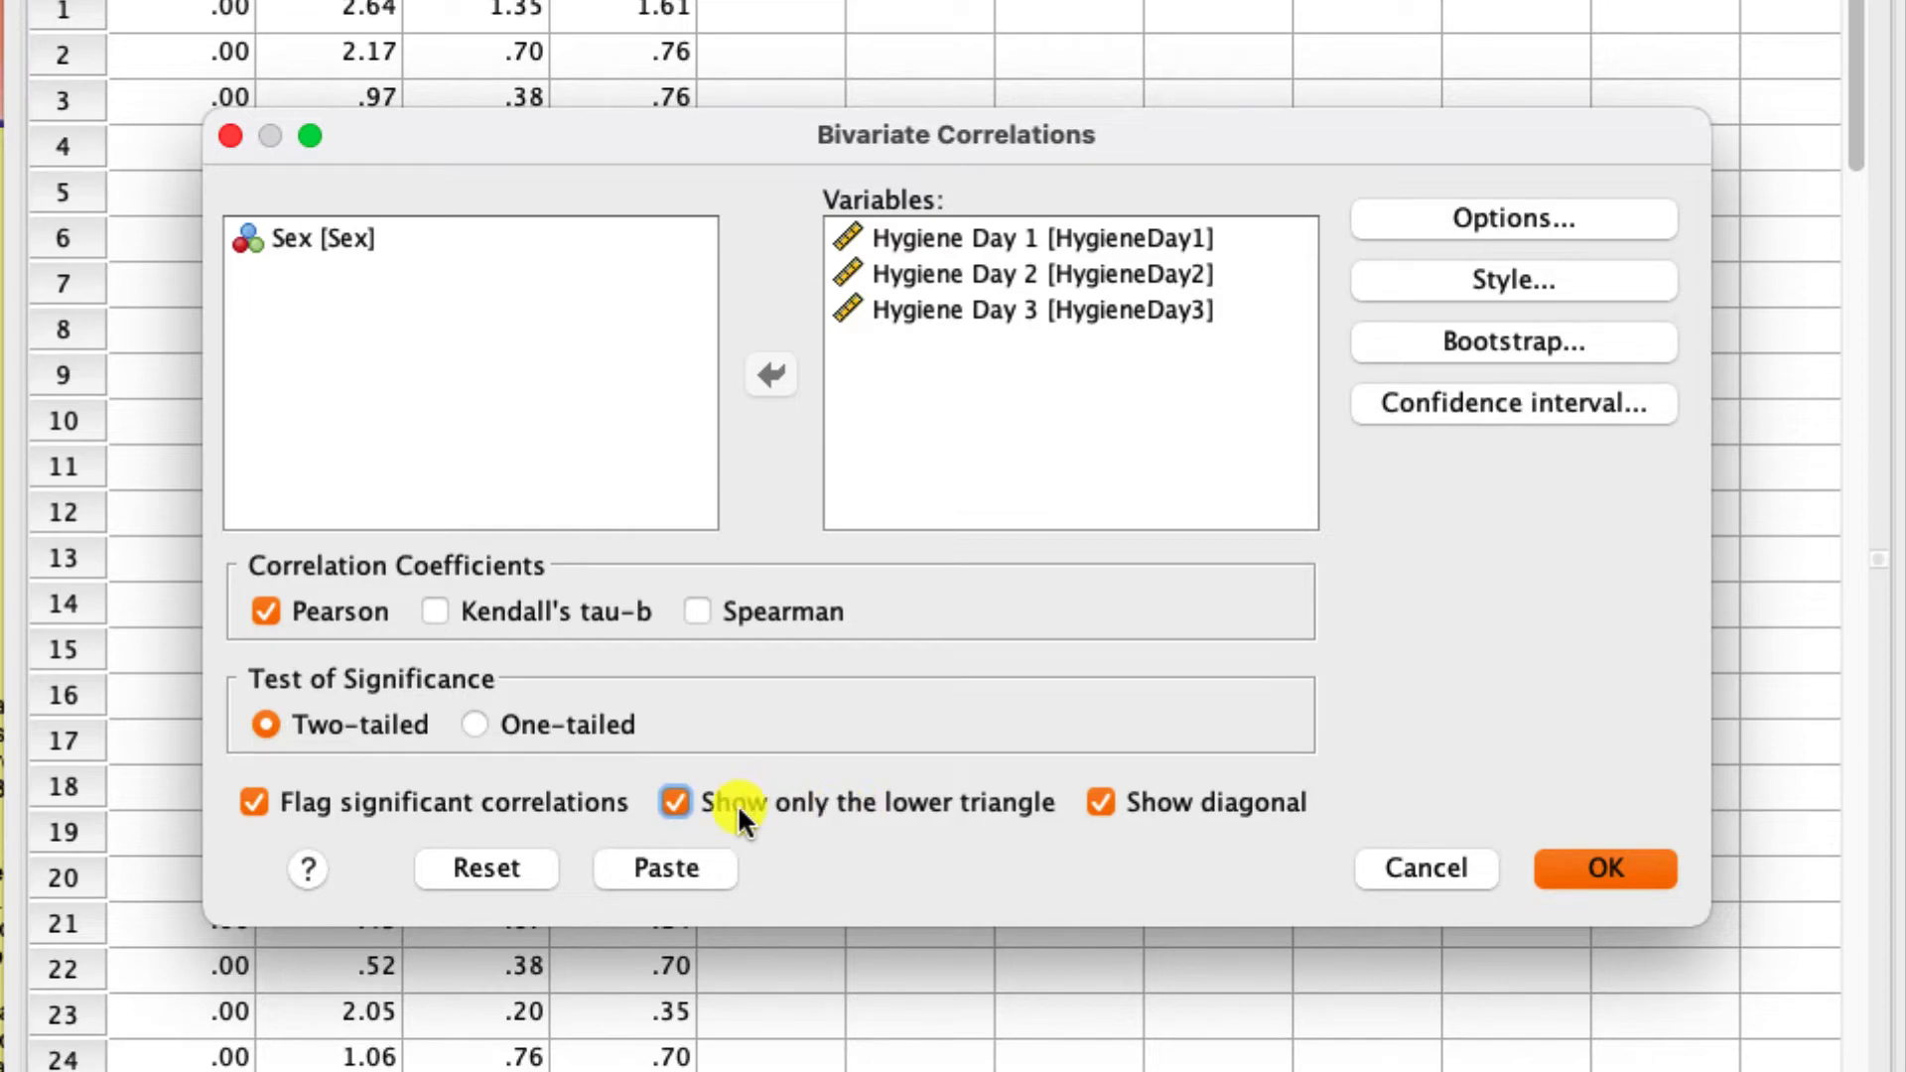
pyautogui.click(677, 803)
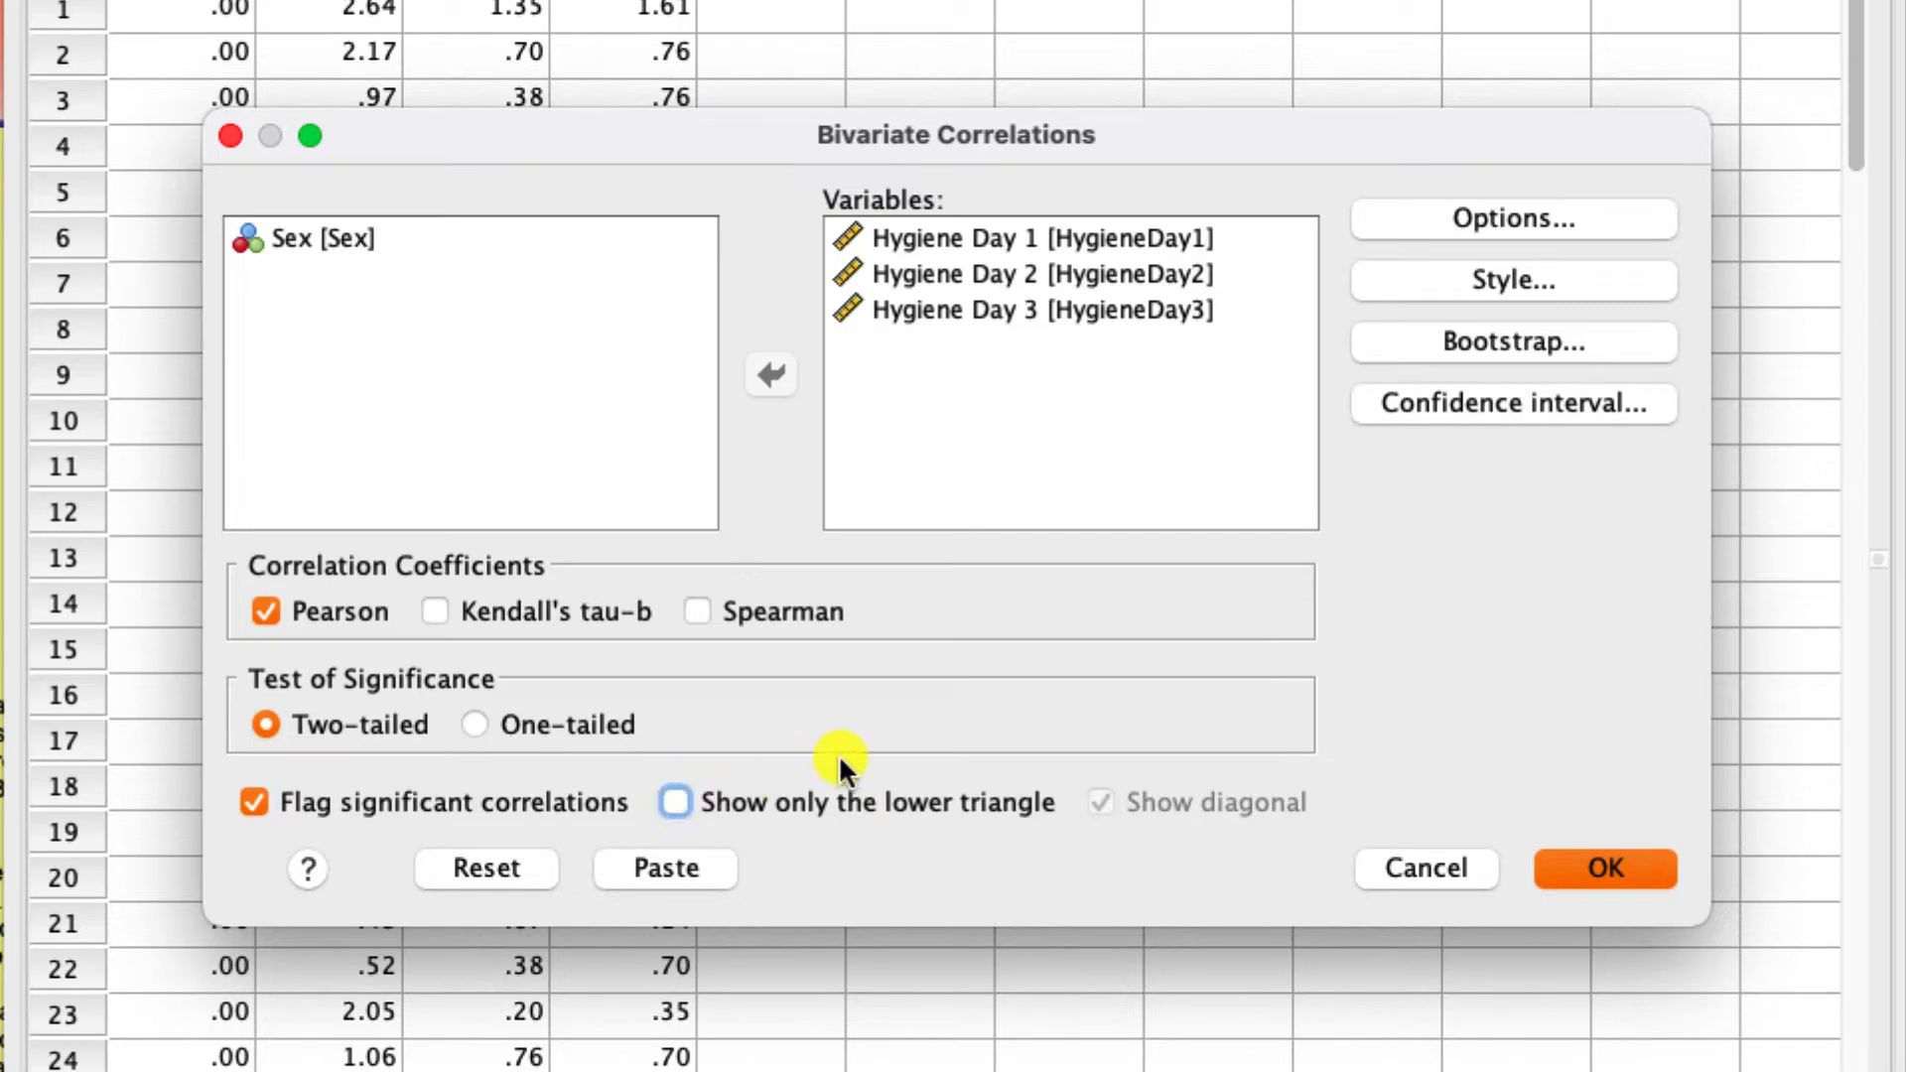
pyautogui.click(673, 802)
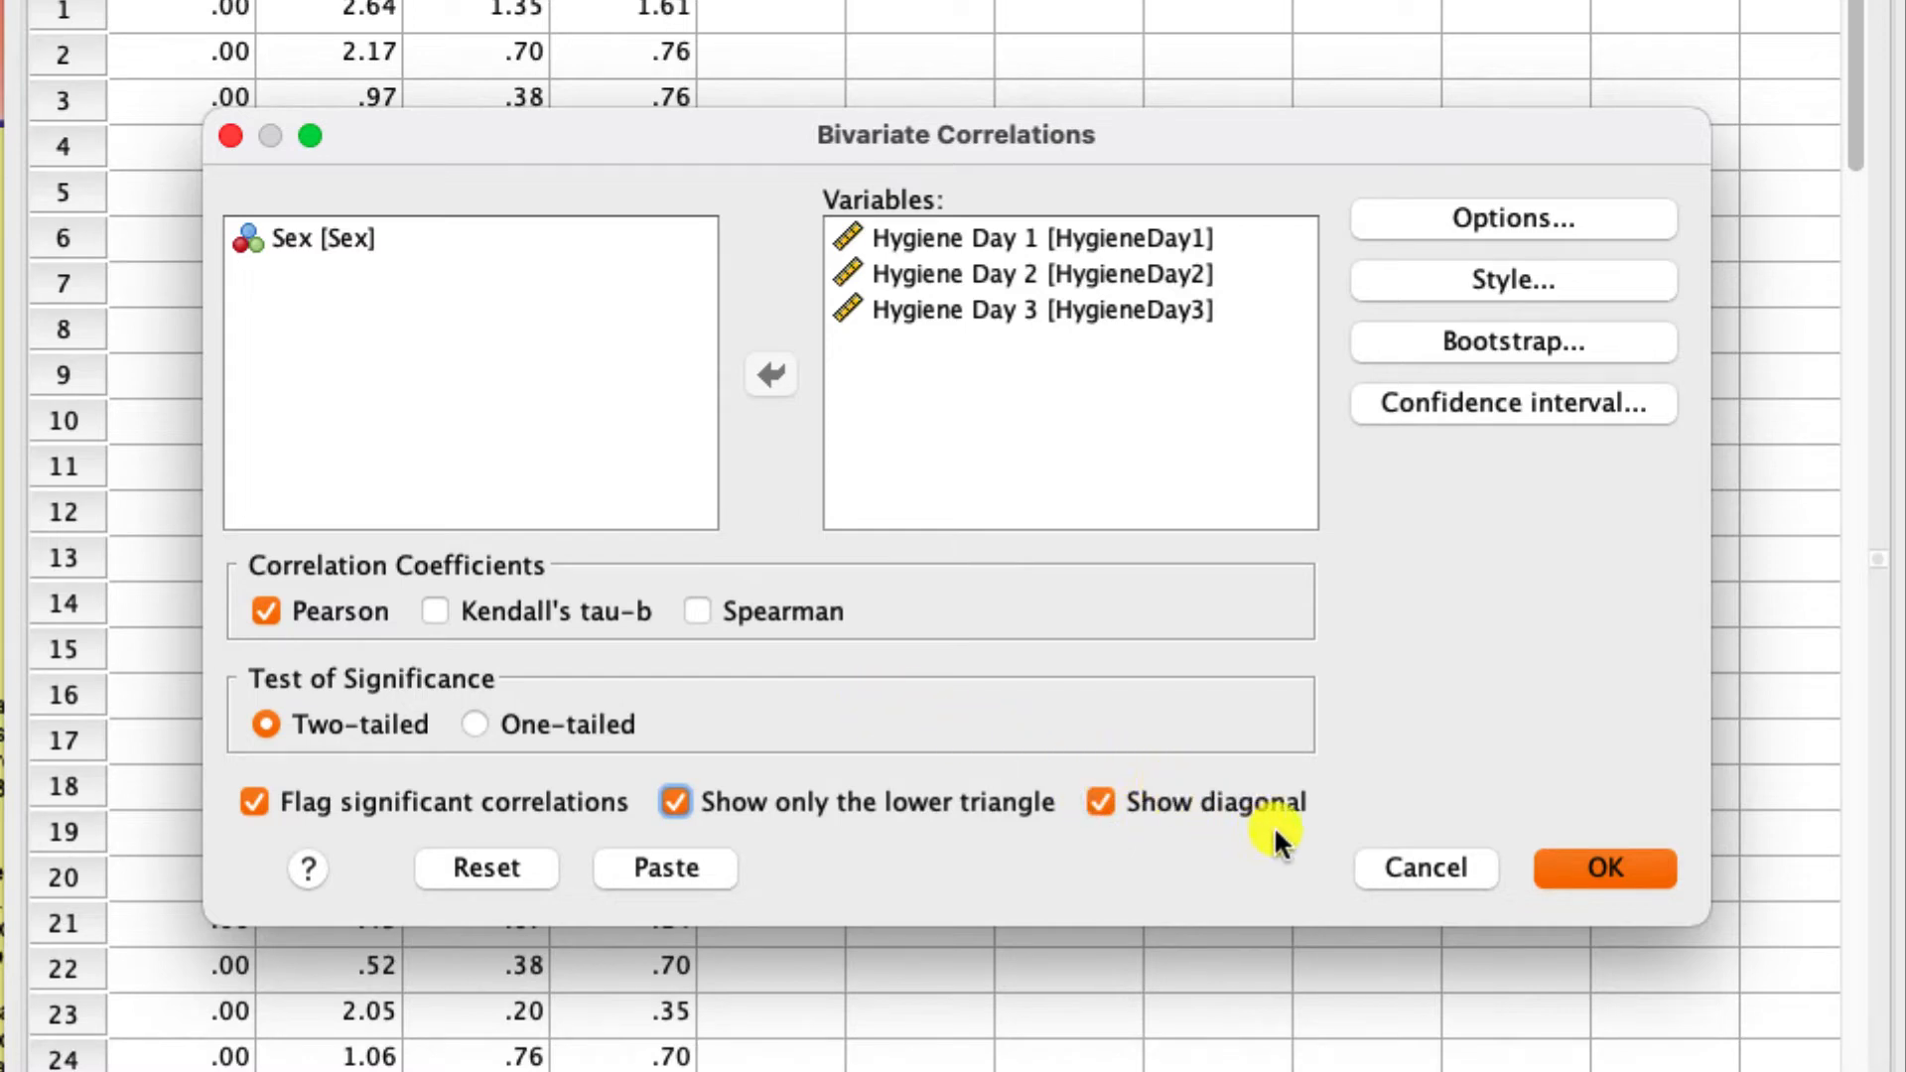
pyautogui.click(1102, 806)
pyautogui.click(1609, 869)
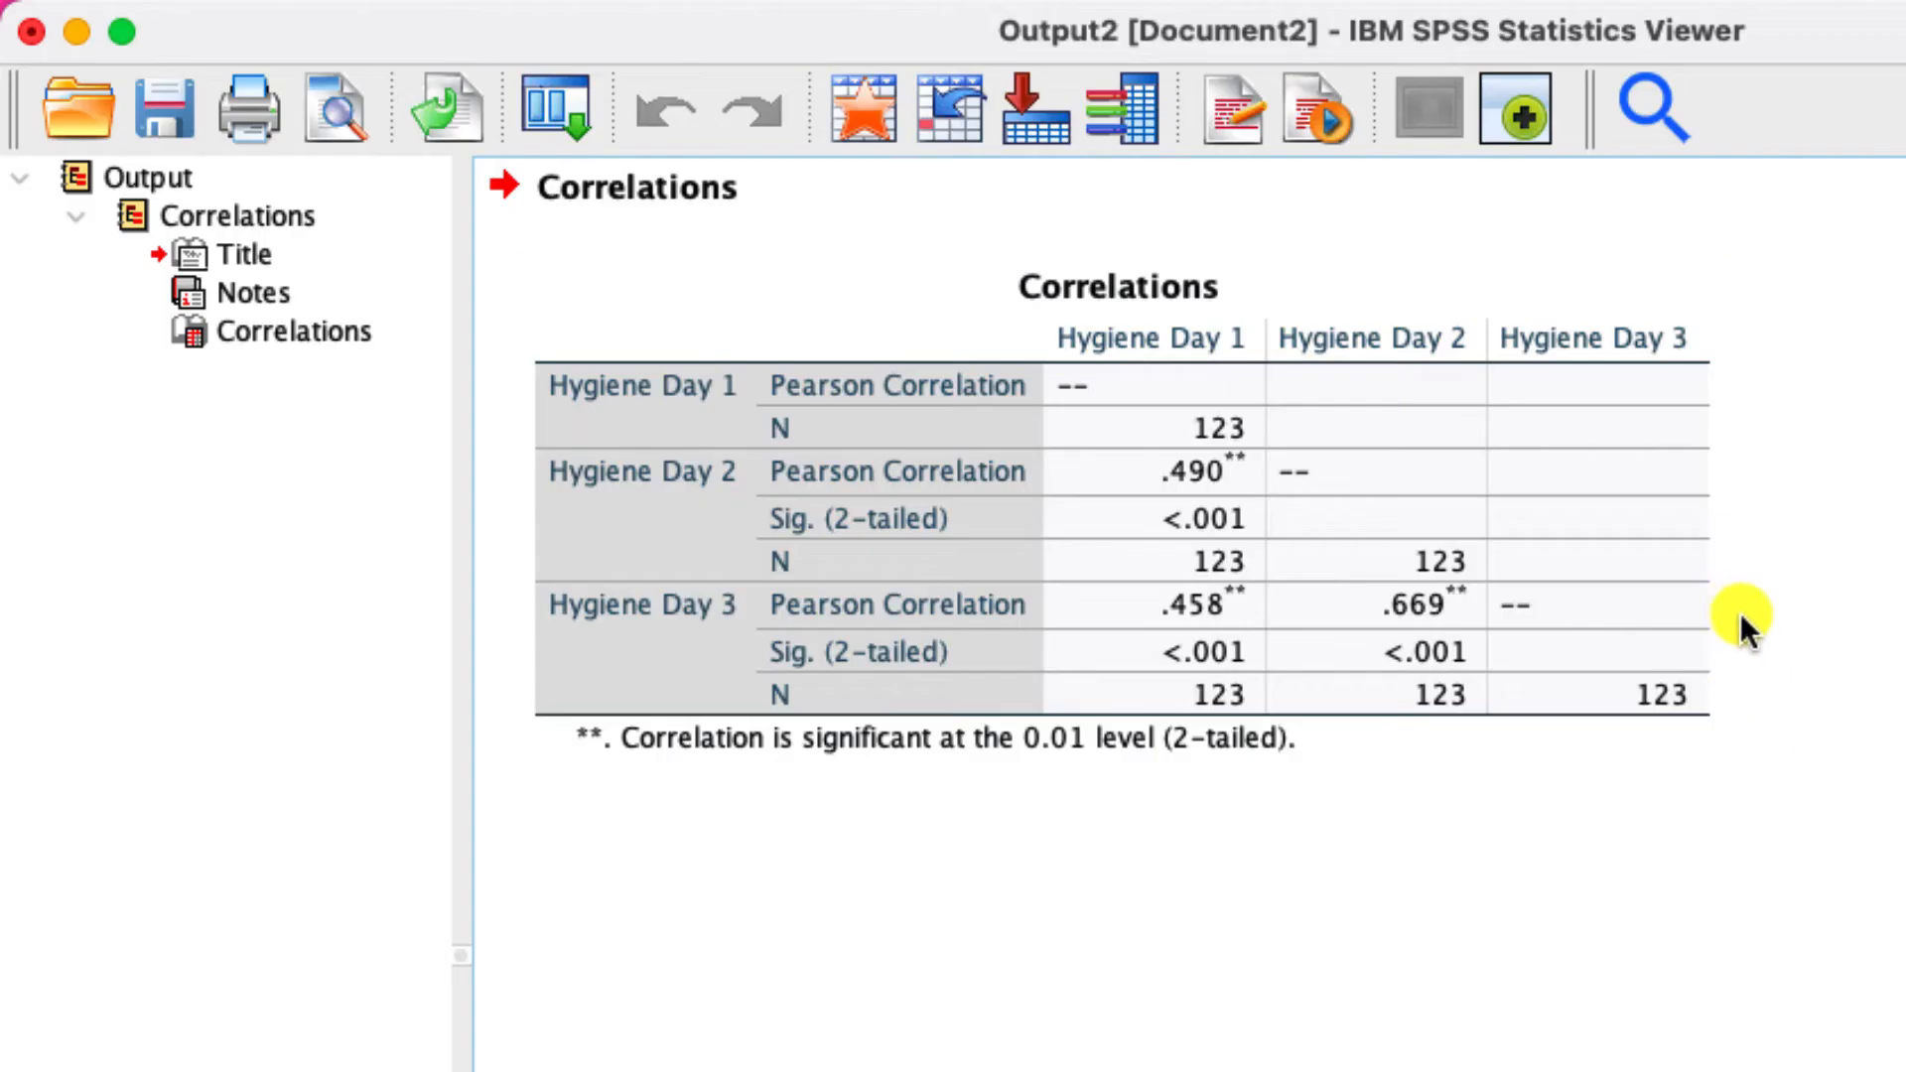
pyautogui.click(1400, 442)
pyautogui.click(1588, 948)
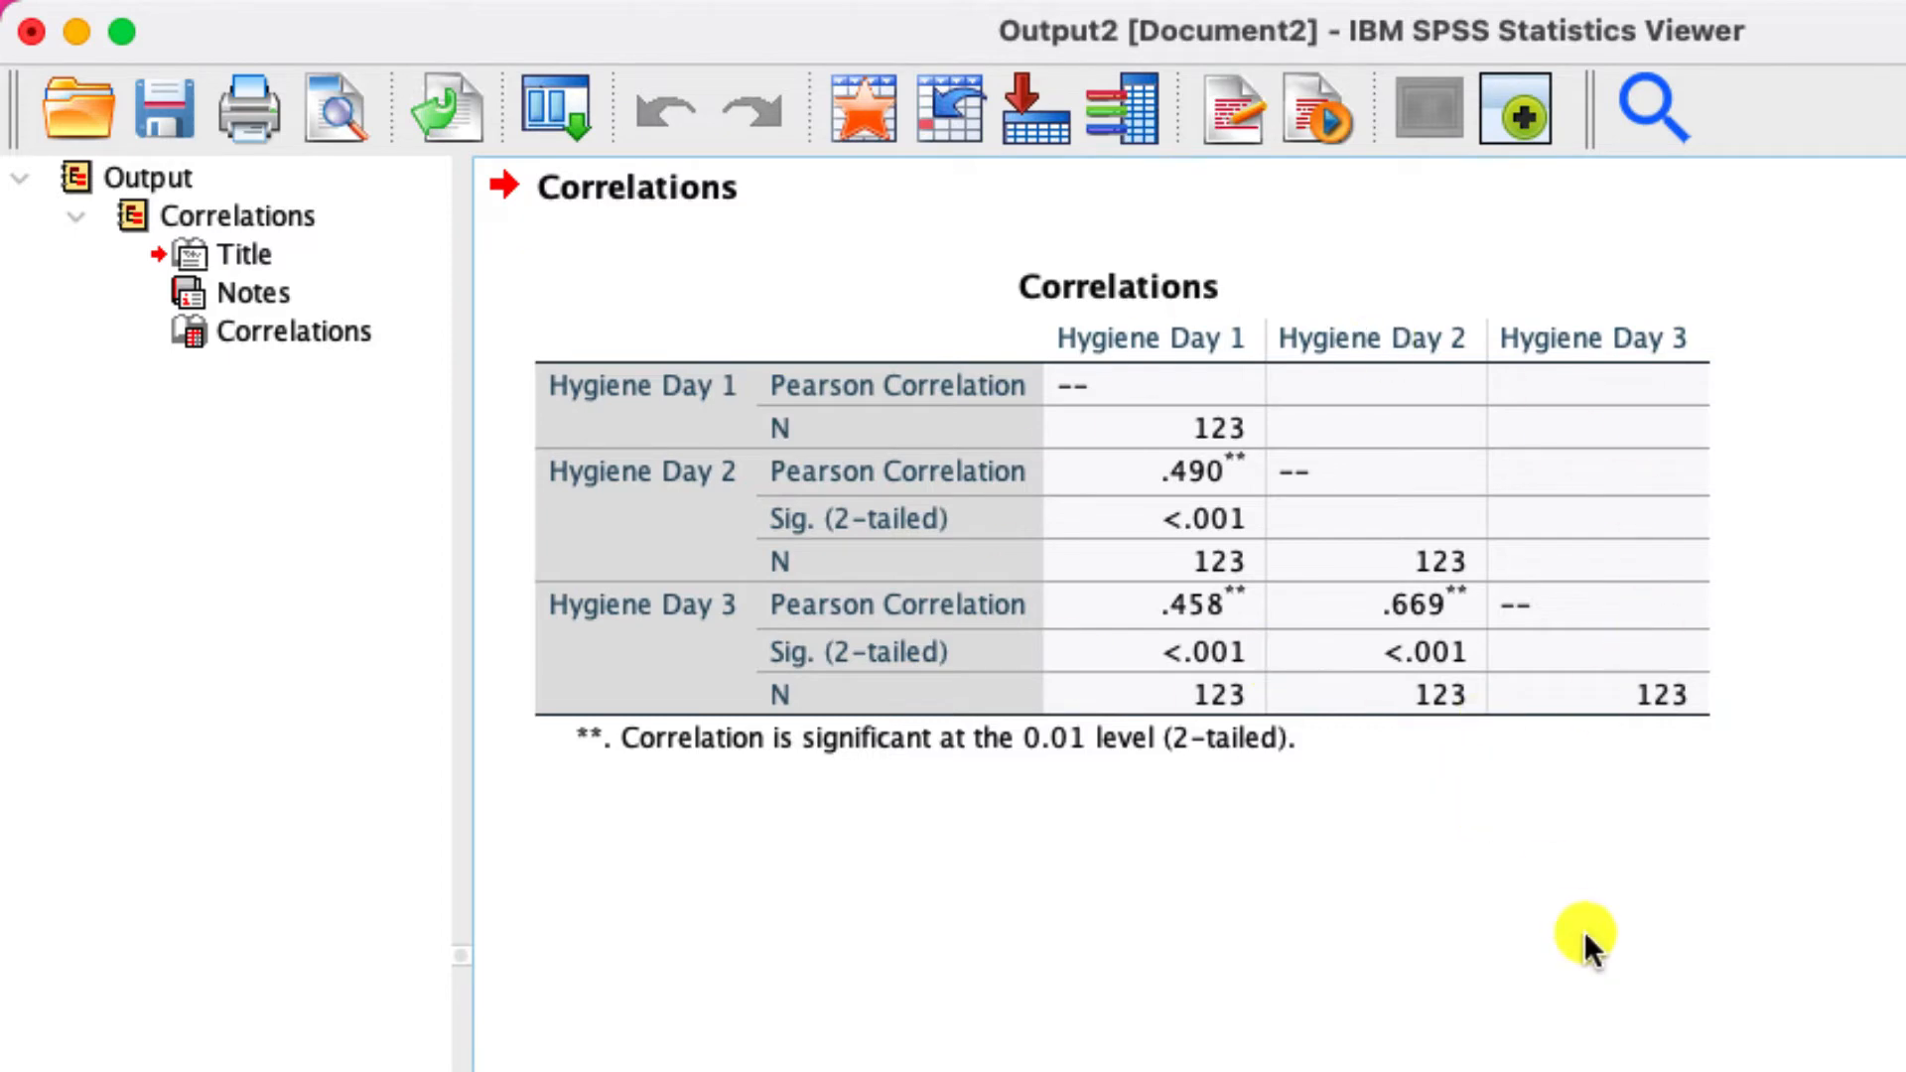
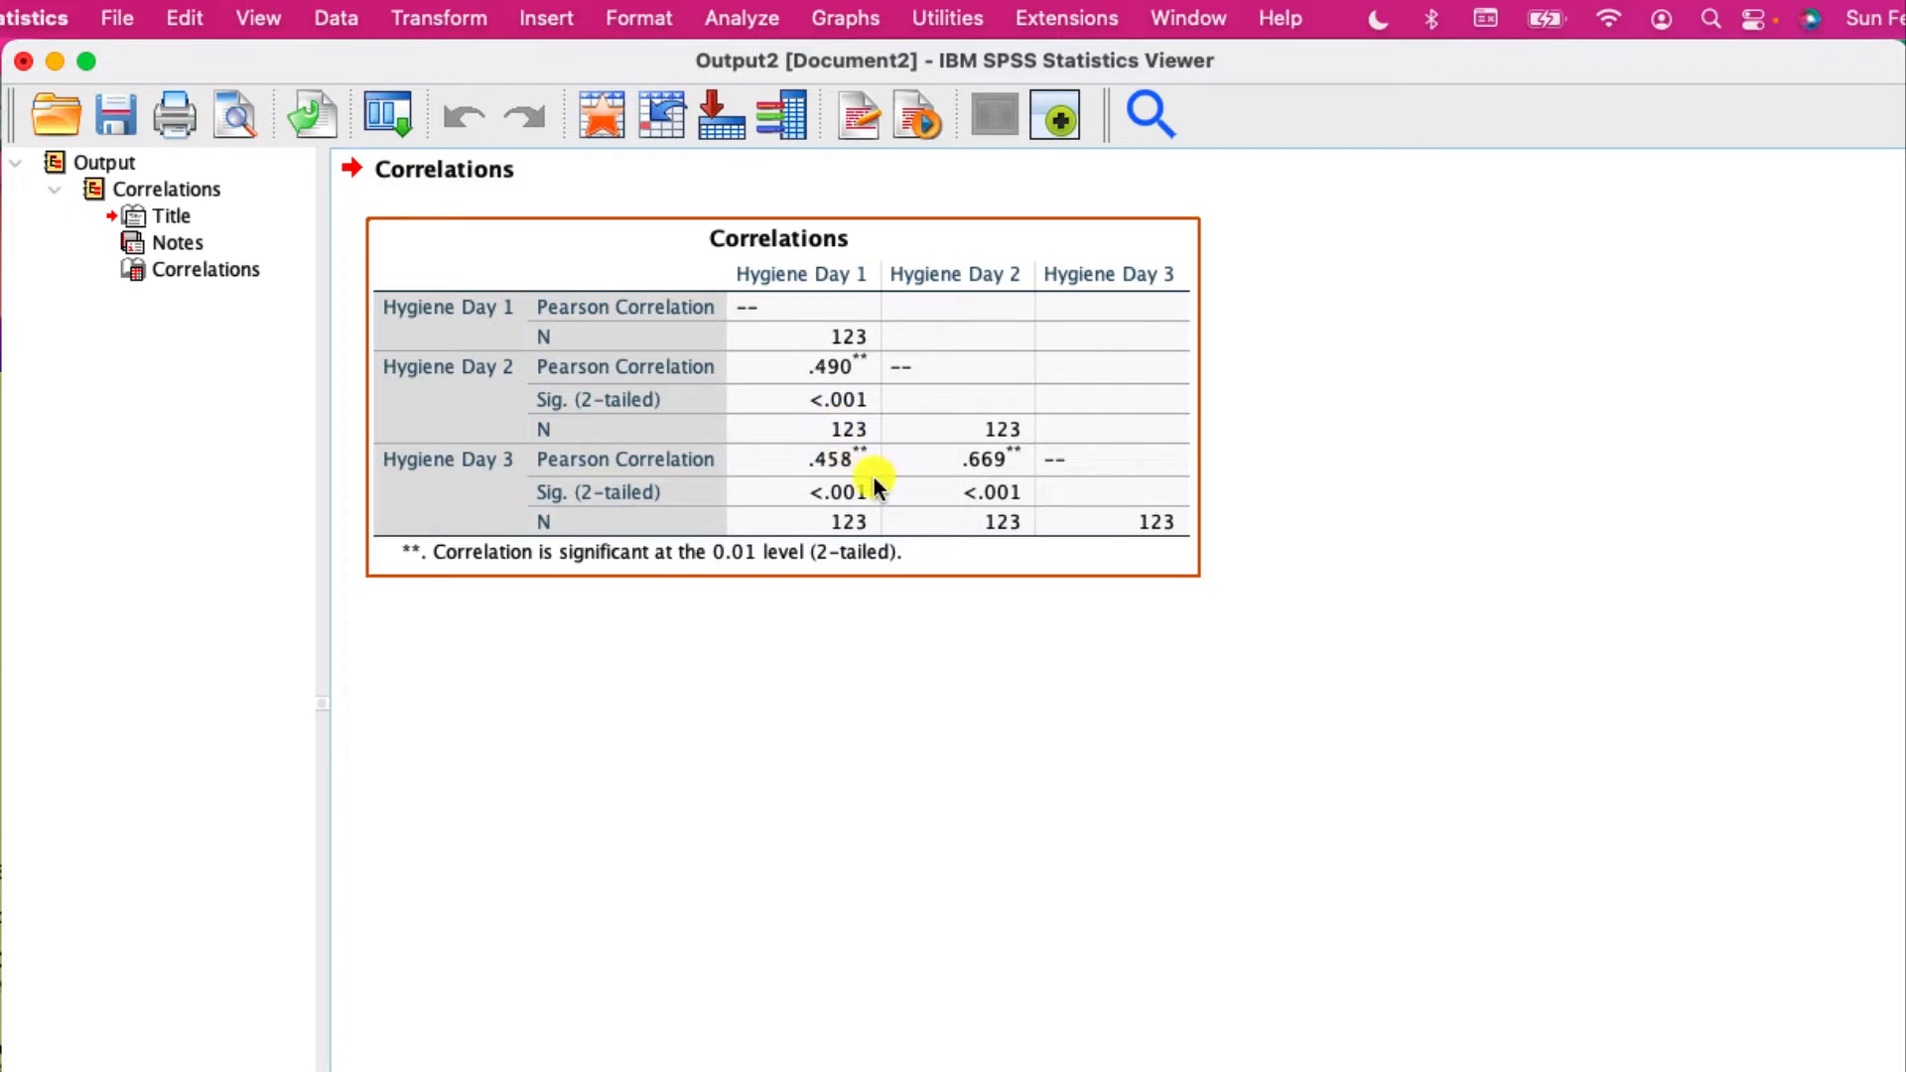
# - Split the file by Sex using the Compare groups option, sorting the file by the grouping variable
pyautogui.click(336, 18)
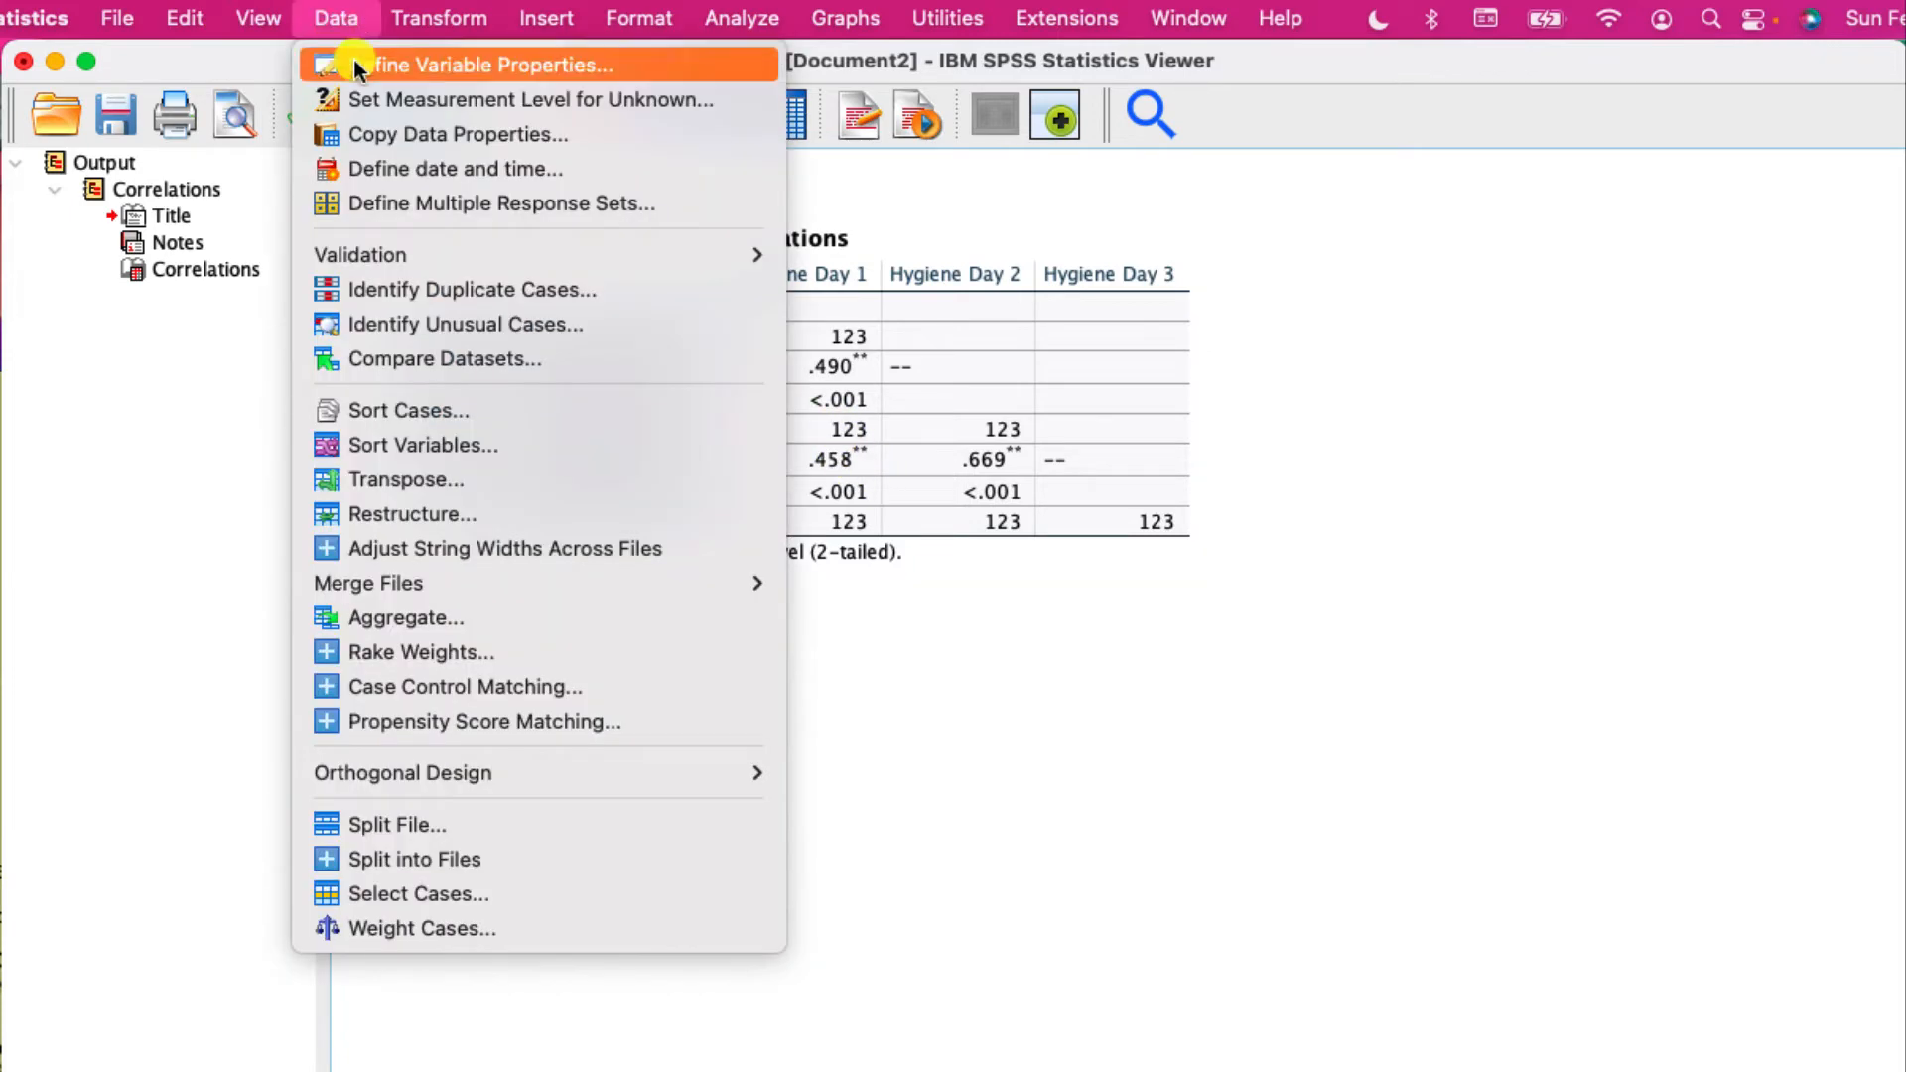
pyautogui.click(385, 825)
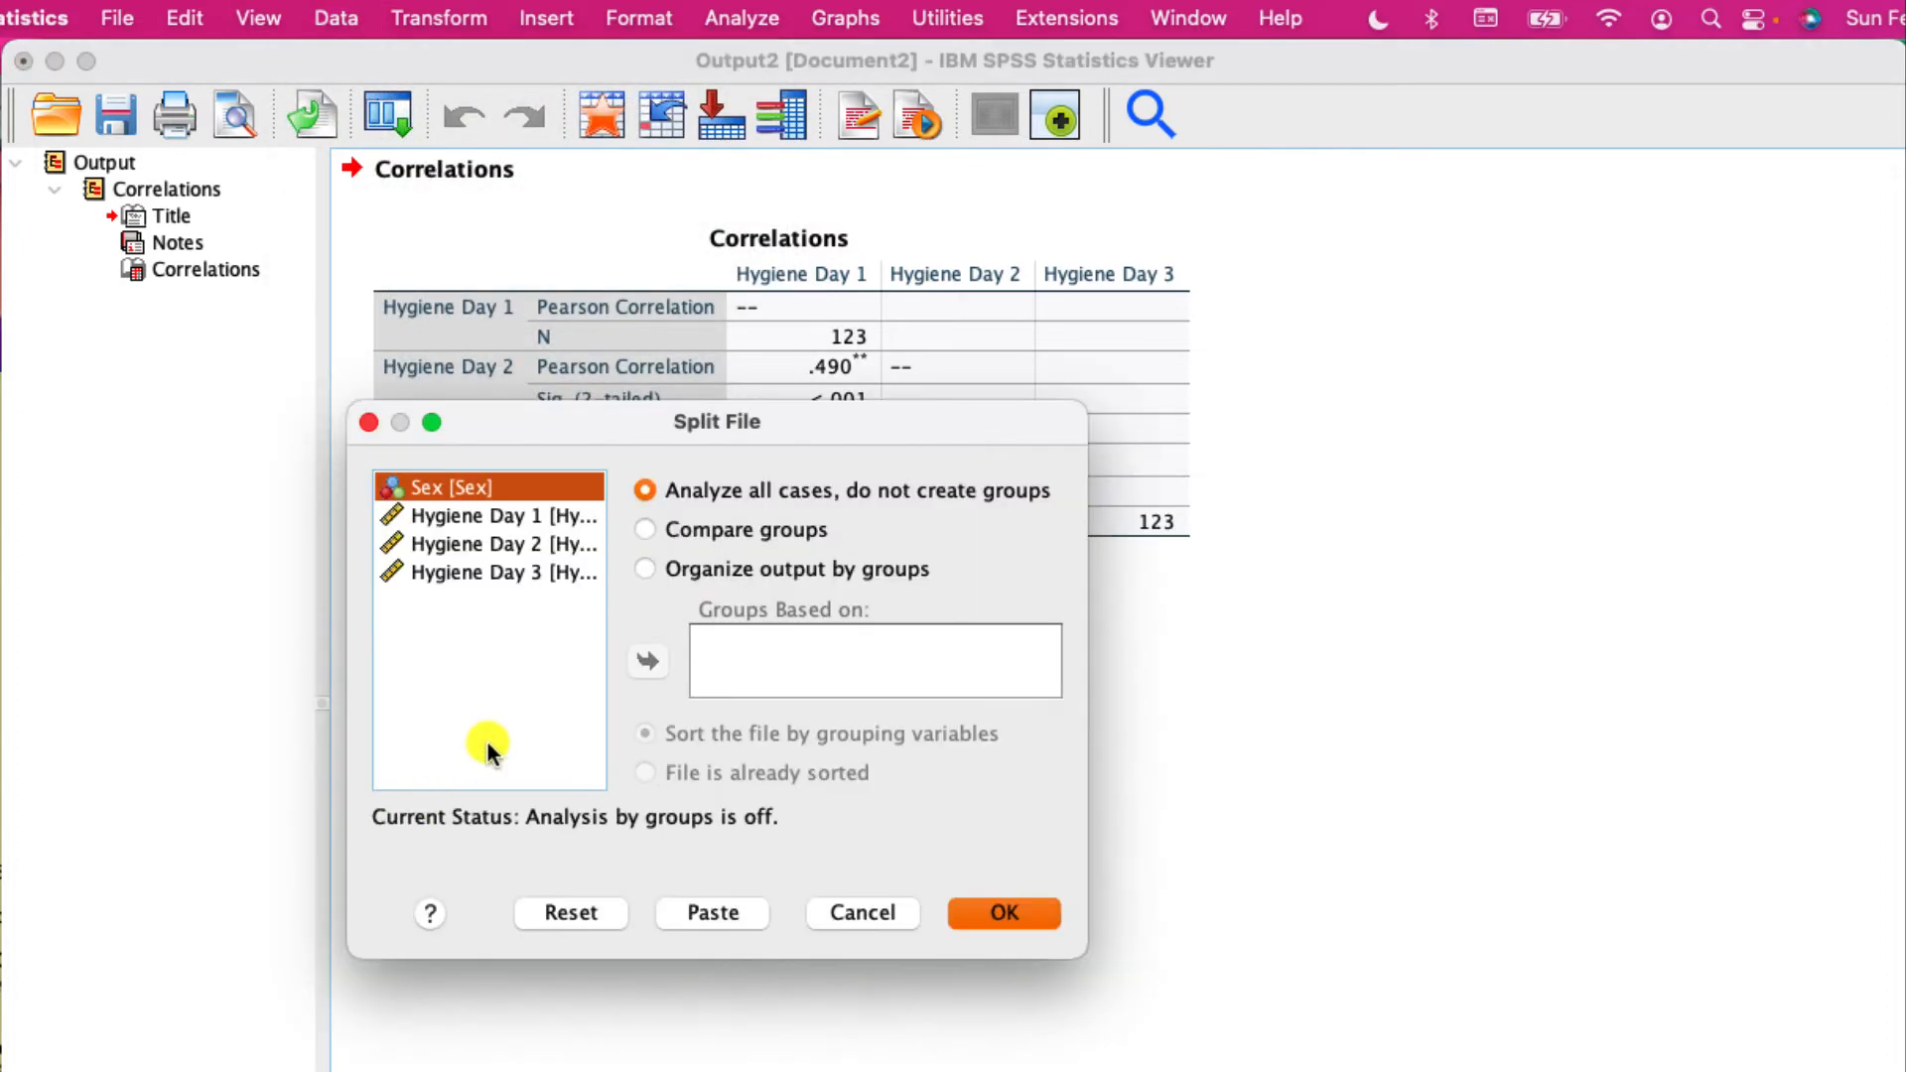
pyautogui.click(644, 531)
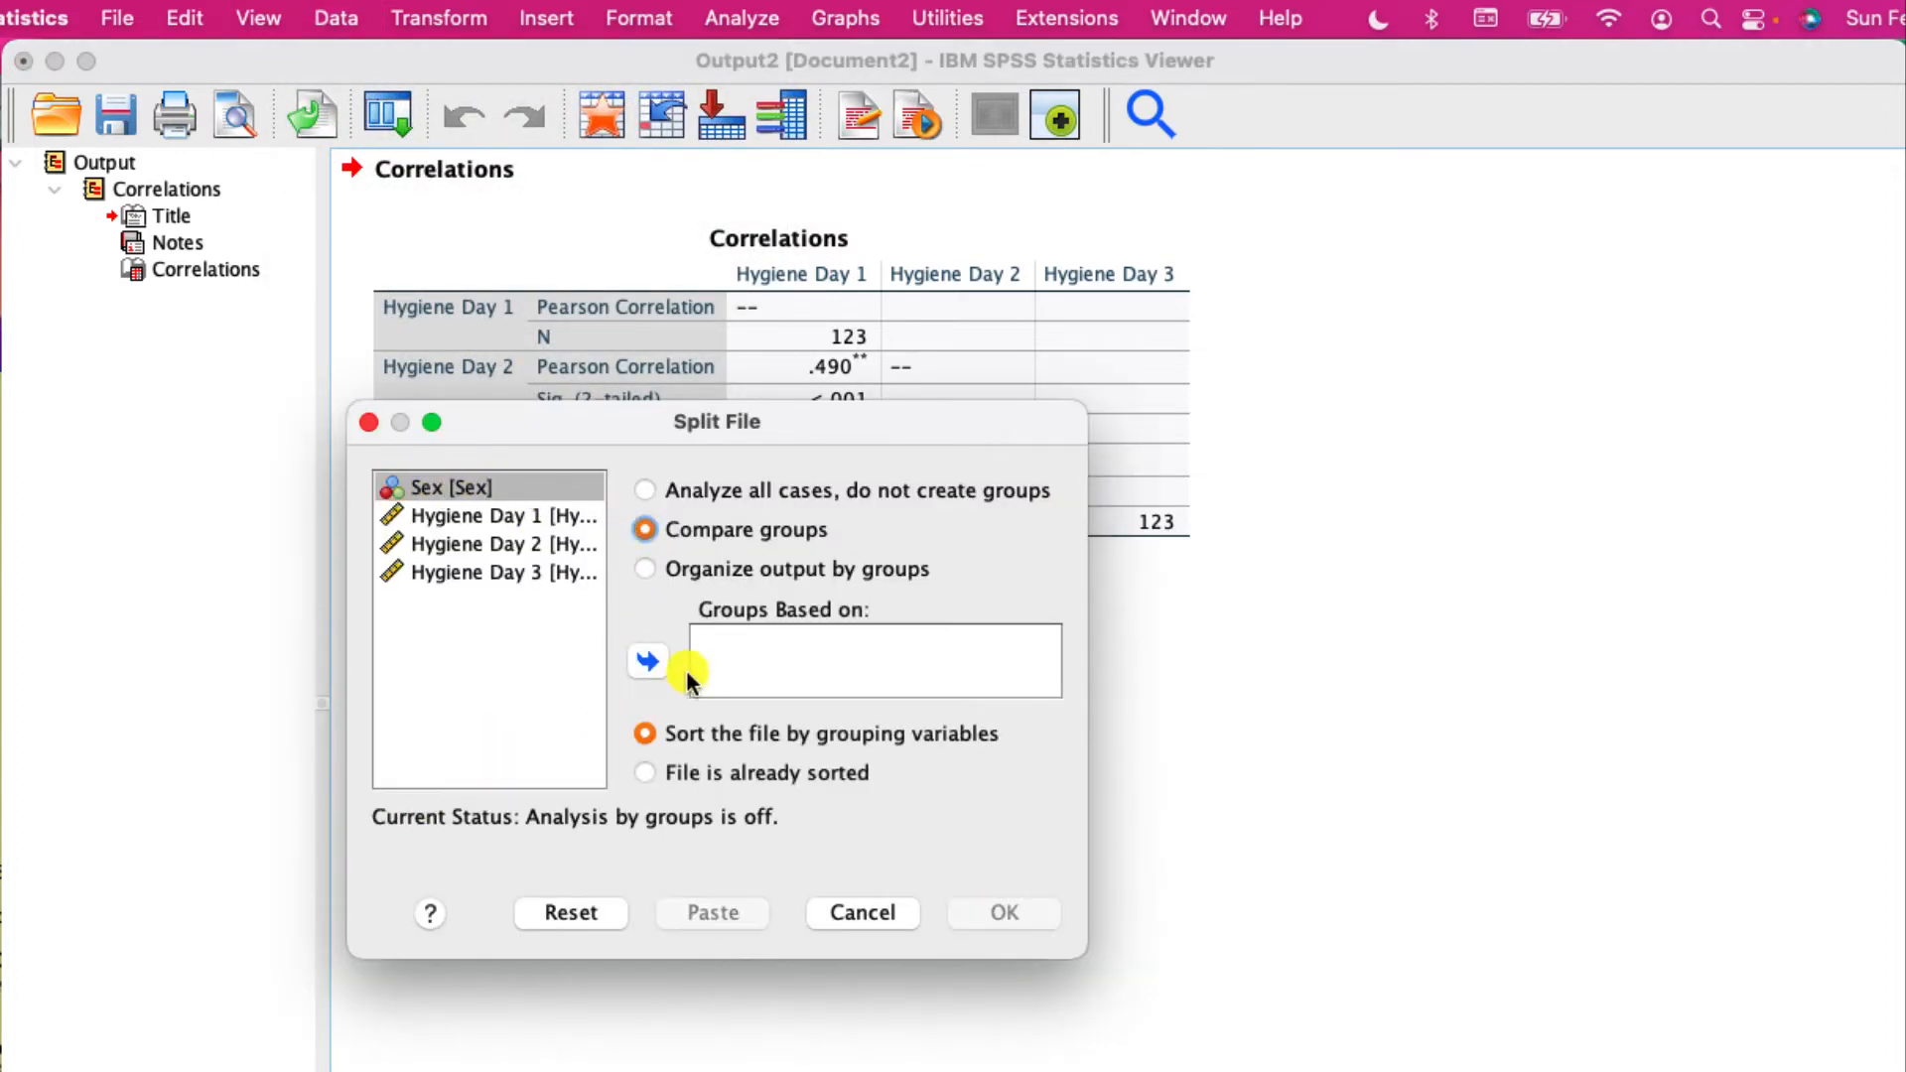
pyautogui.click(653, 660)
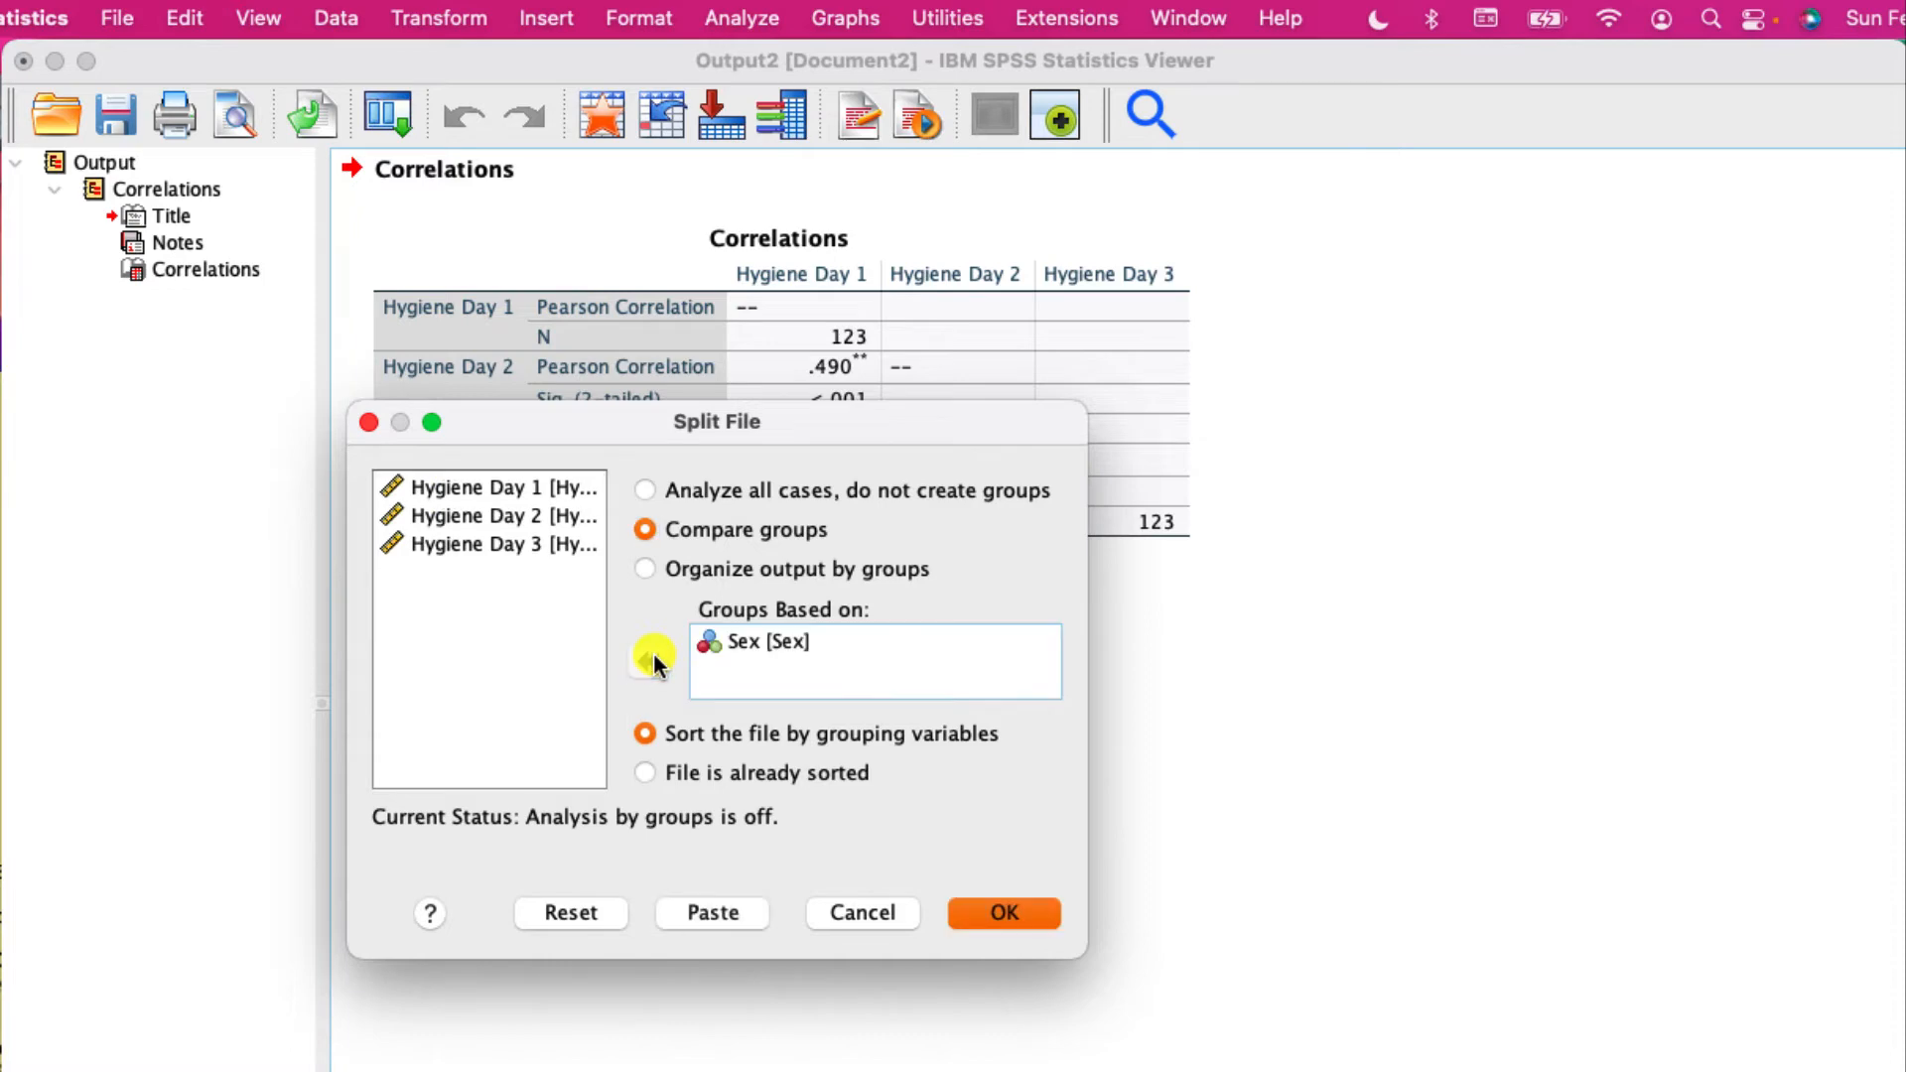
pyautogui.click(1016, 915)
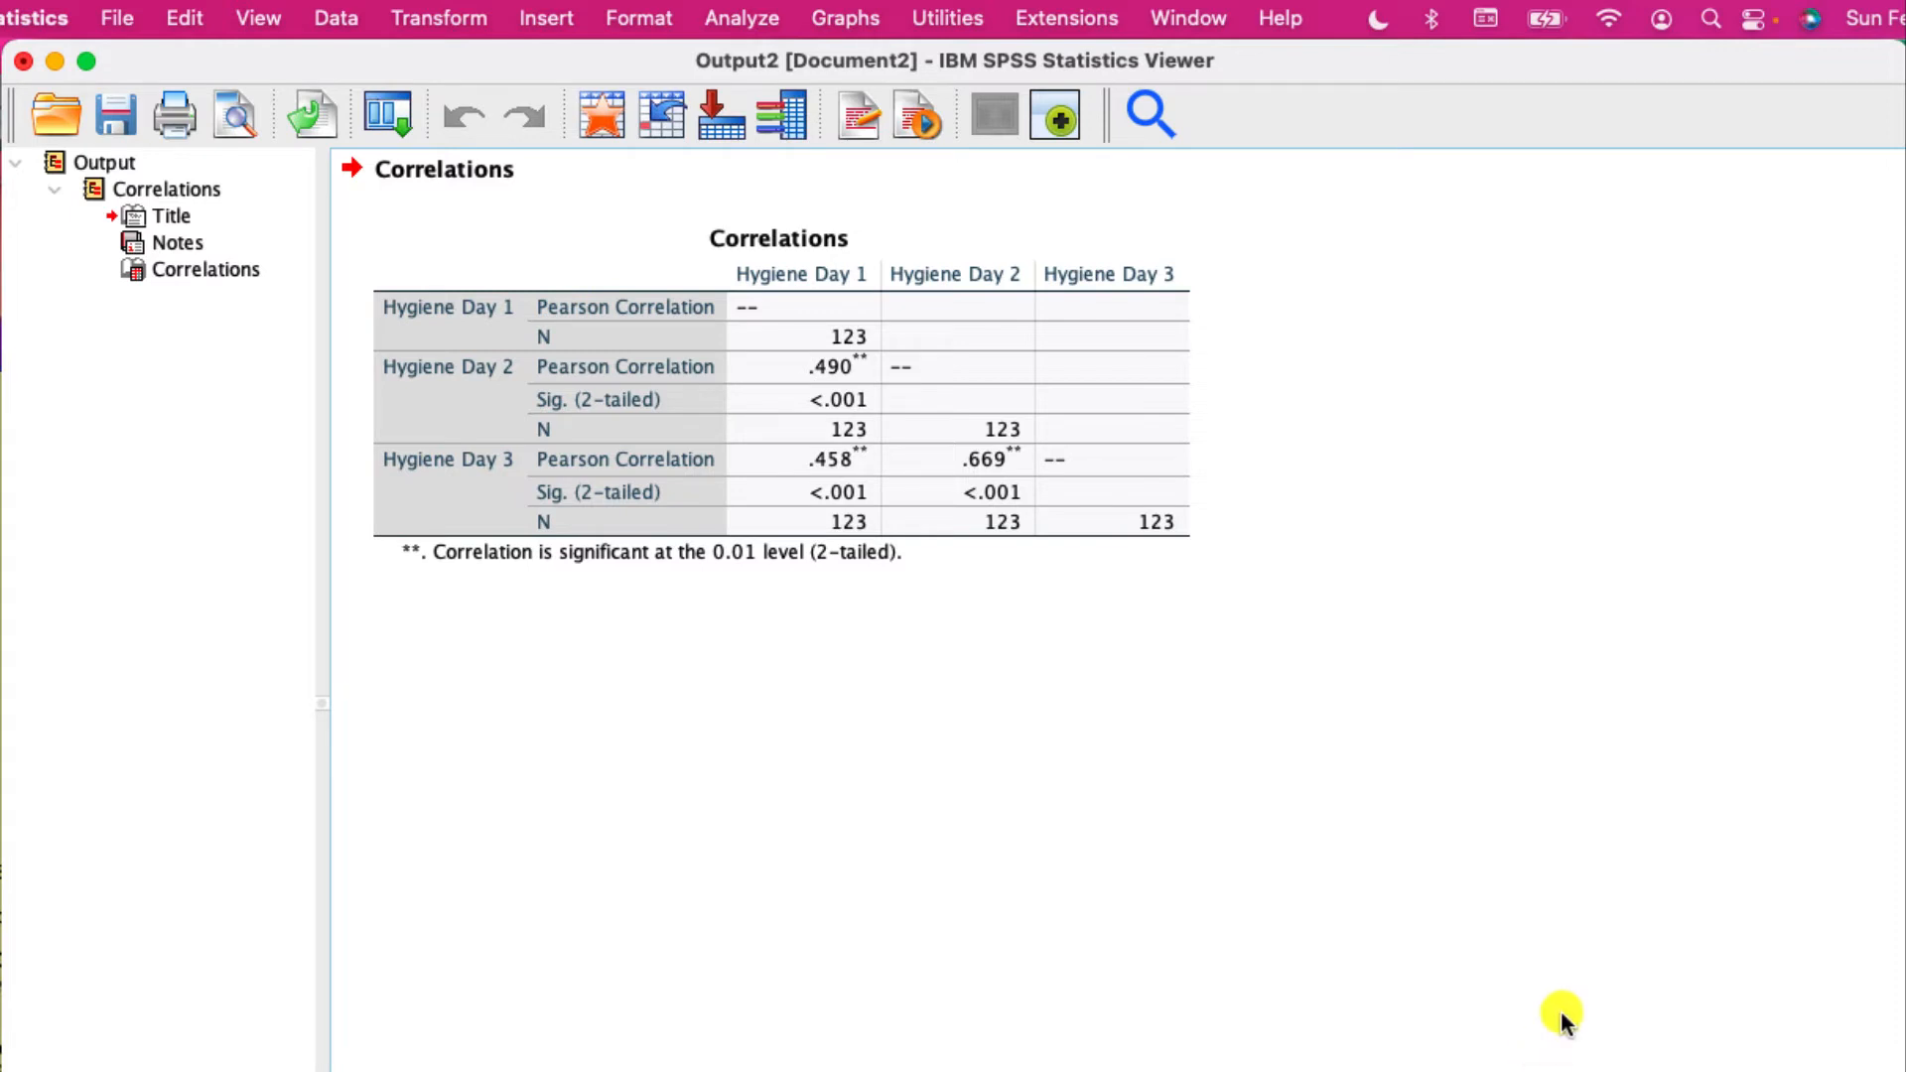
# - Rerun the two-tailed Pearson bivariate correlations of Hygiene Day 1, 2 and 3 on the split file
pyautogui.click(765, 18)
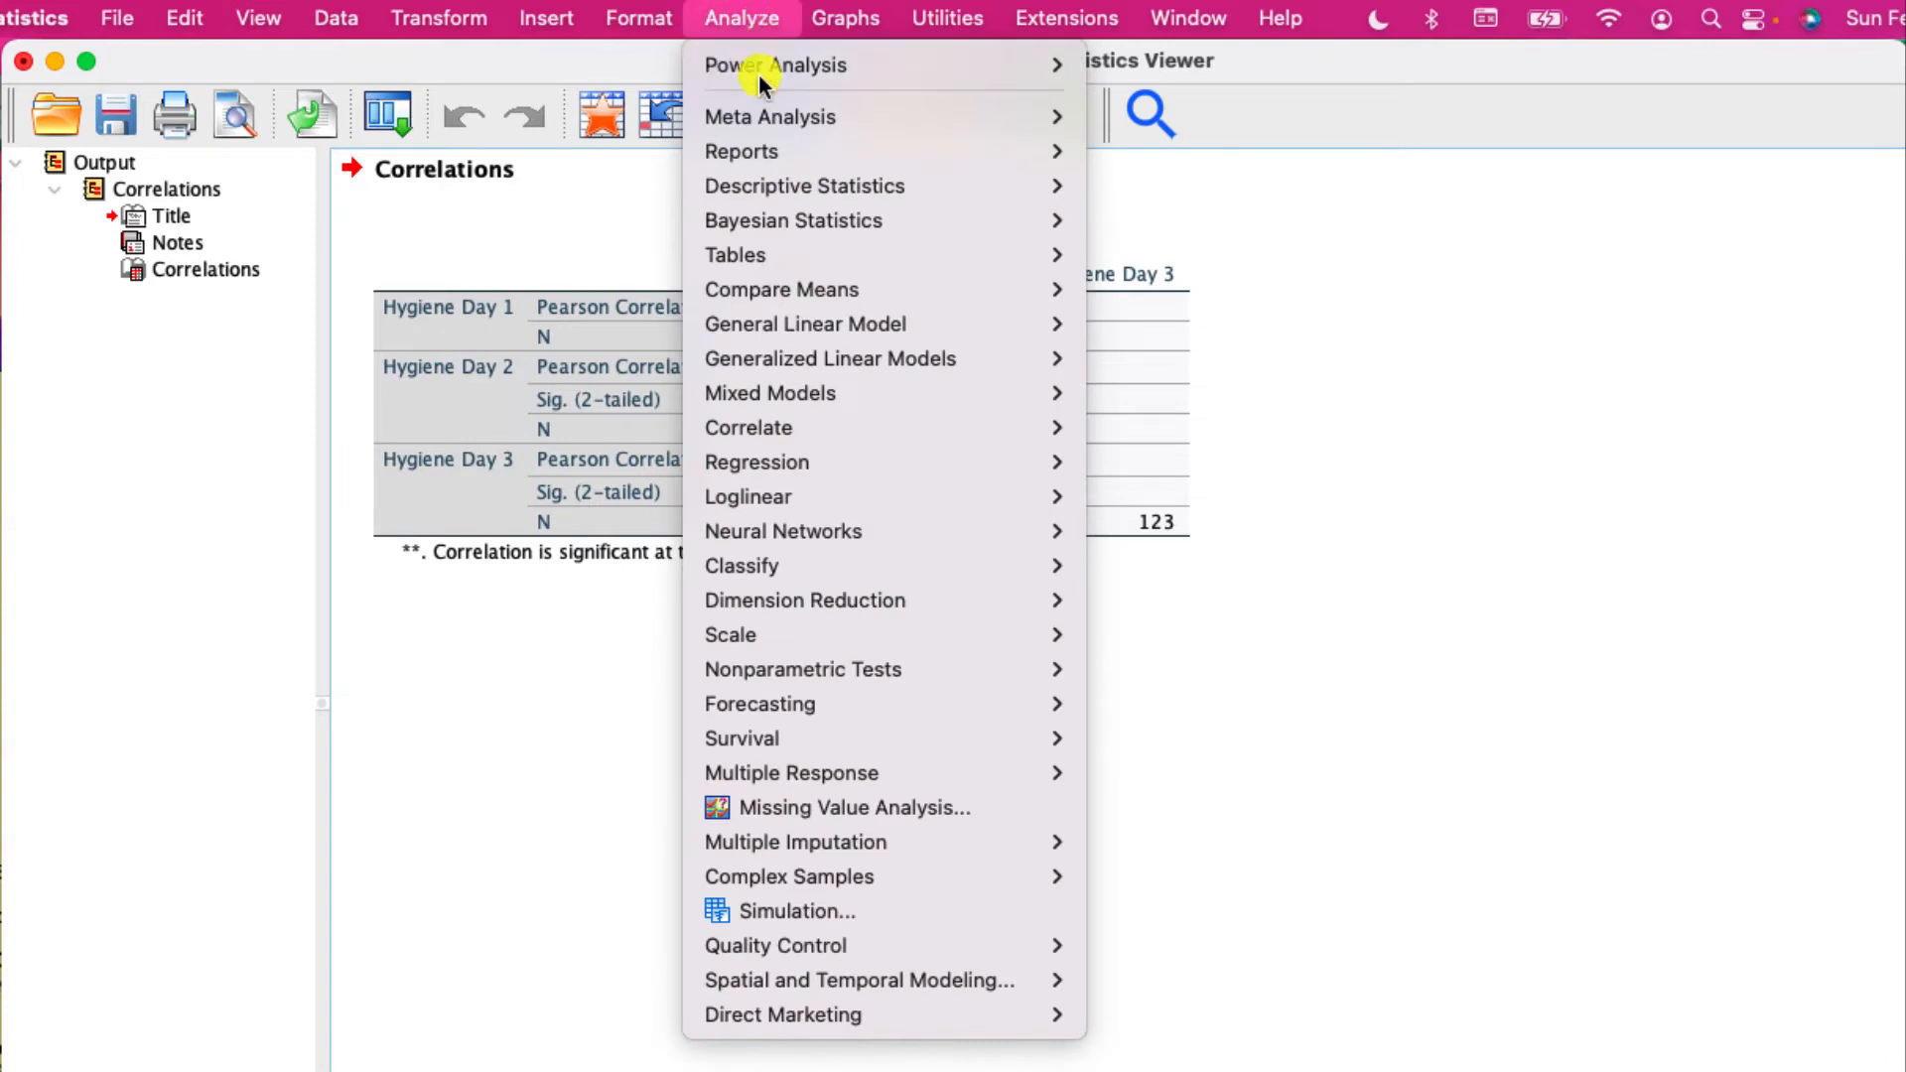
pyautogui.moveTo(907, 431)
pyautogui.click(1162, 463)
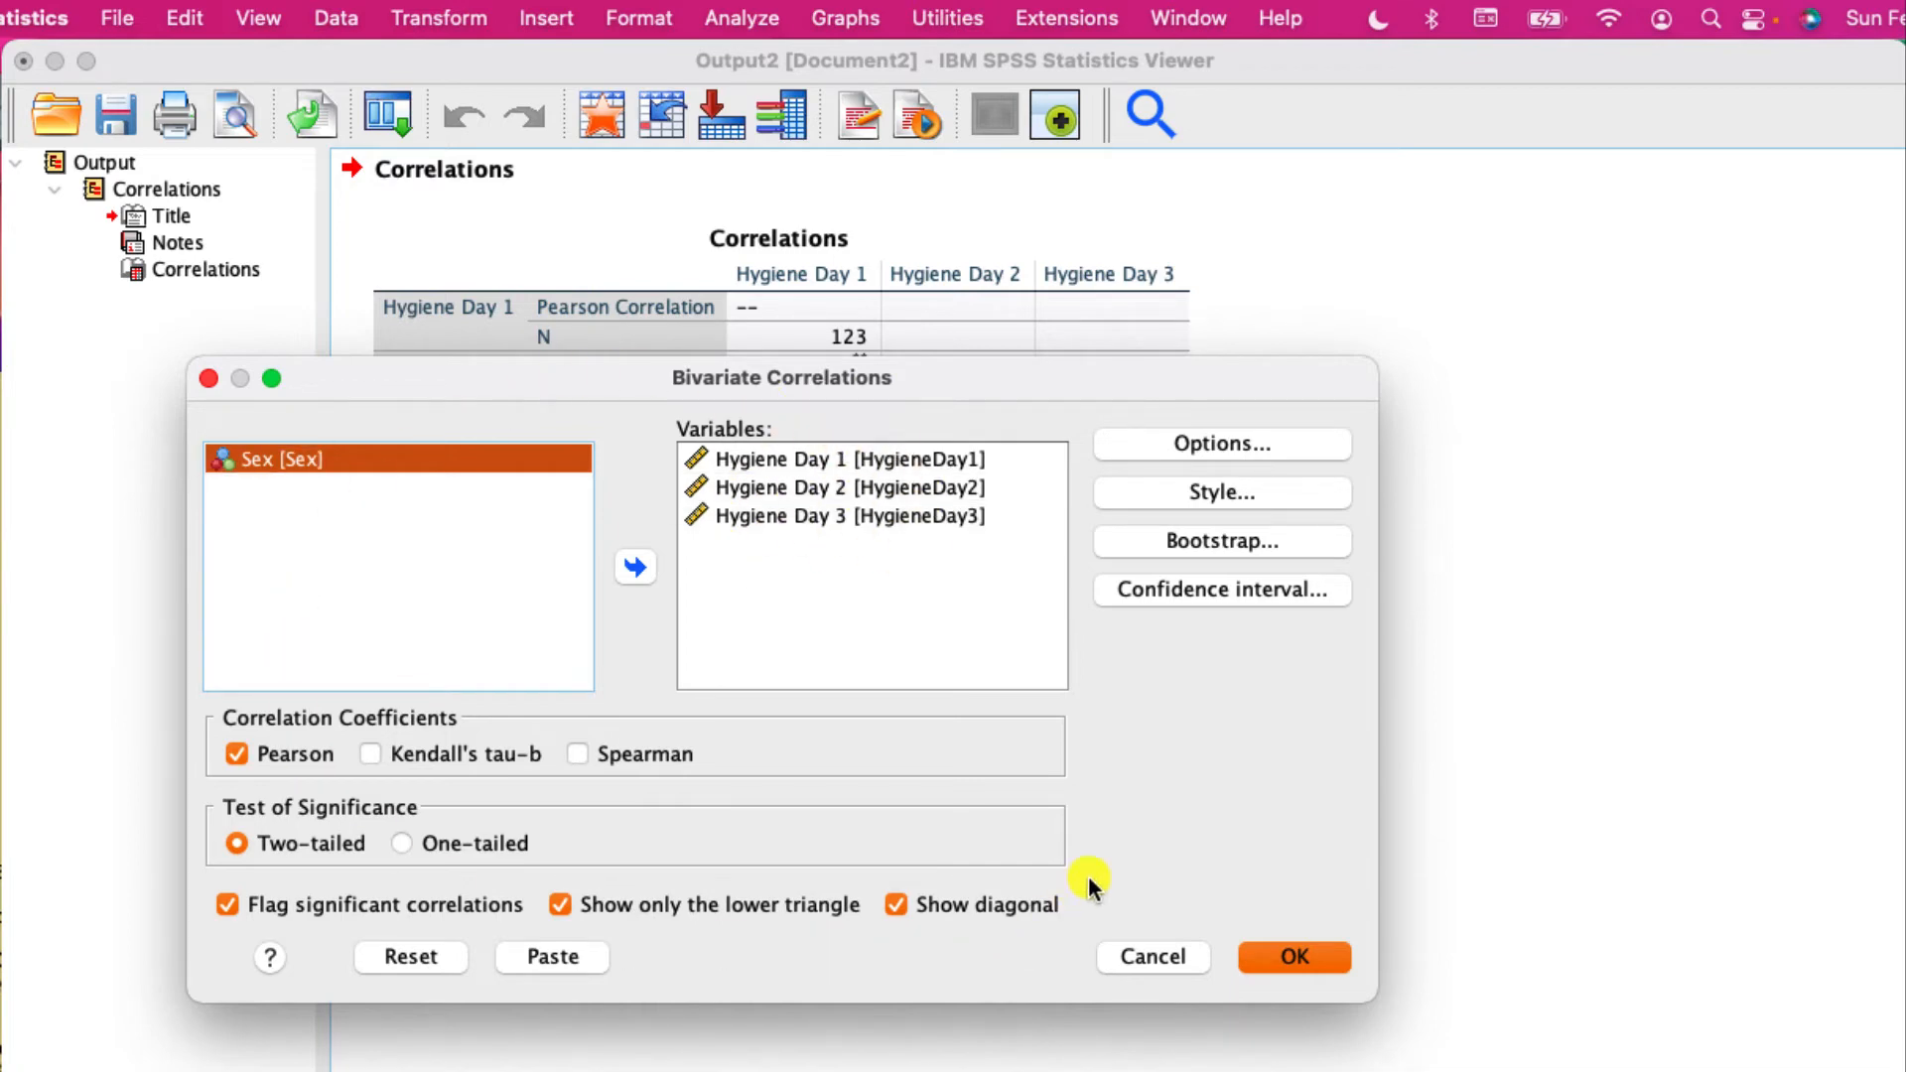
pyautogui.click(1300, 957)
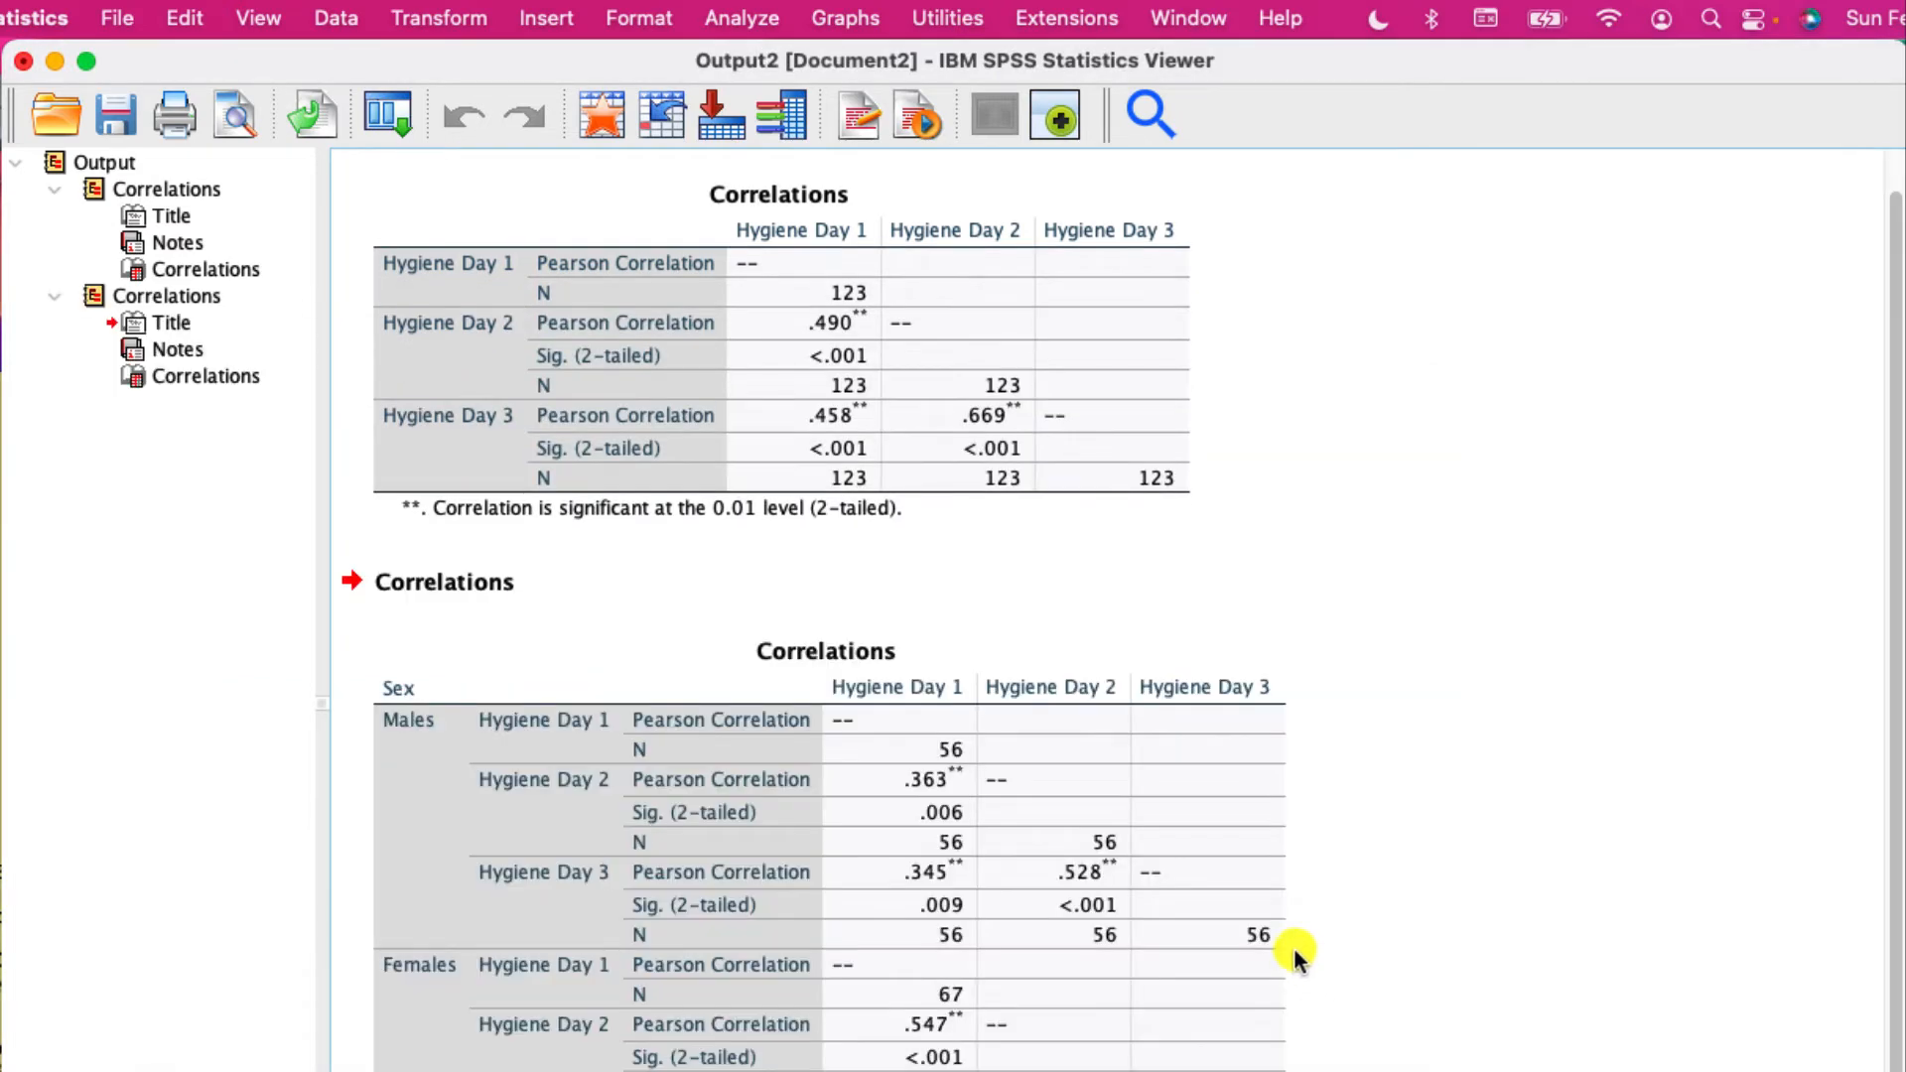
# - Rename the first Correlations group in the output outline as "ALL Subjects"
pyautogui.click(170, 185)
pyautogui.click(198, 192)
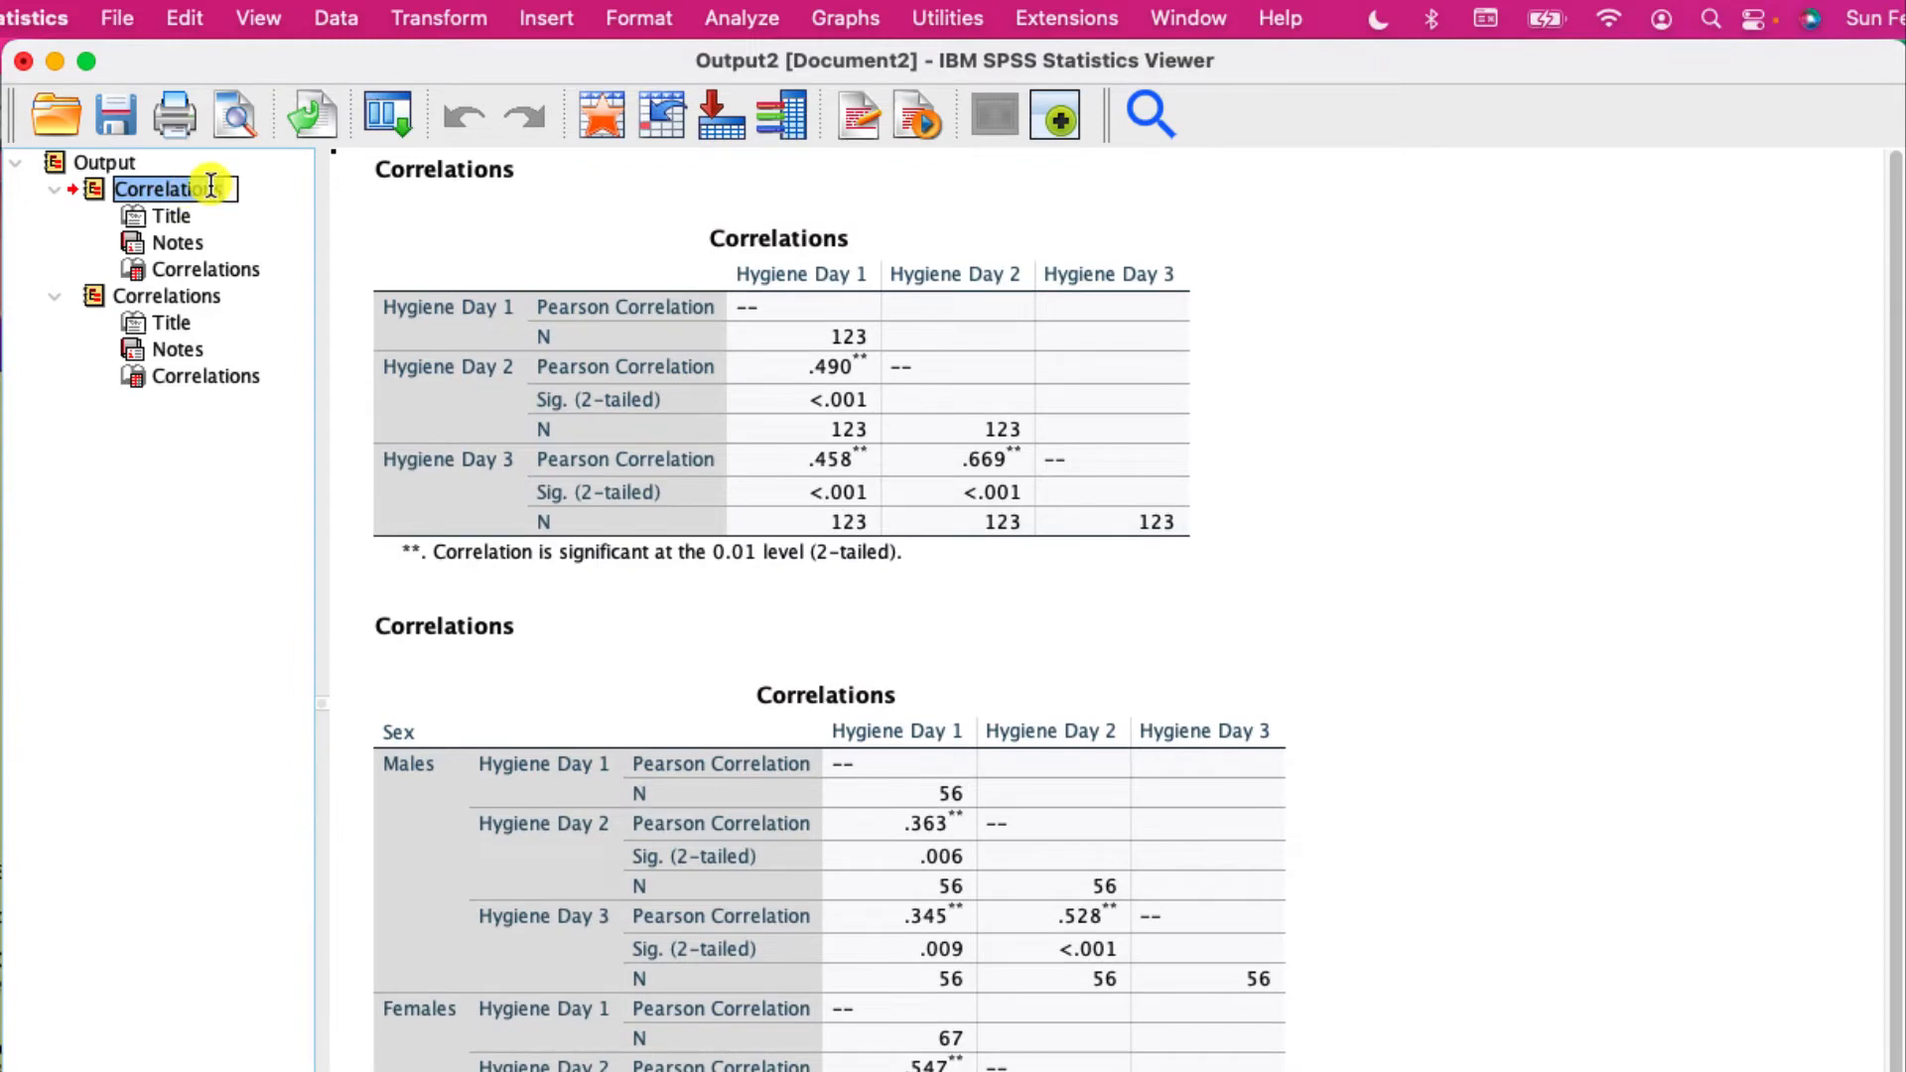
pyautogui.write('ALL')
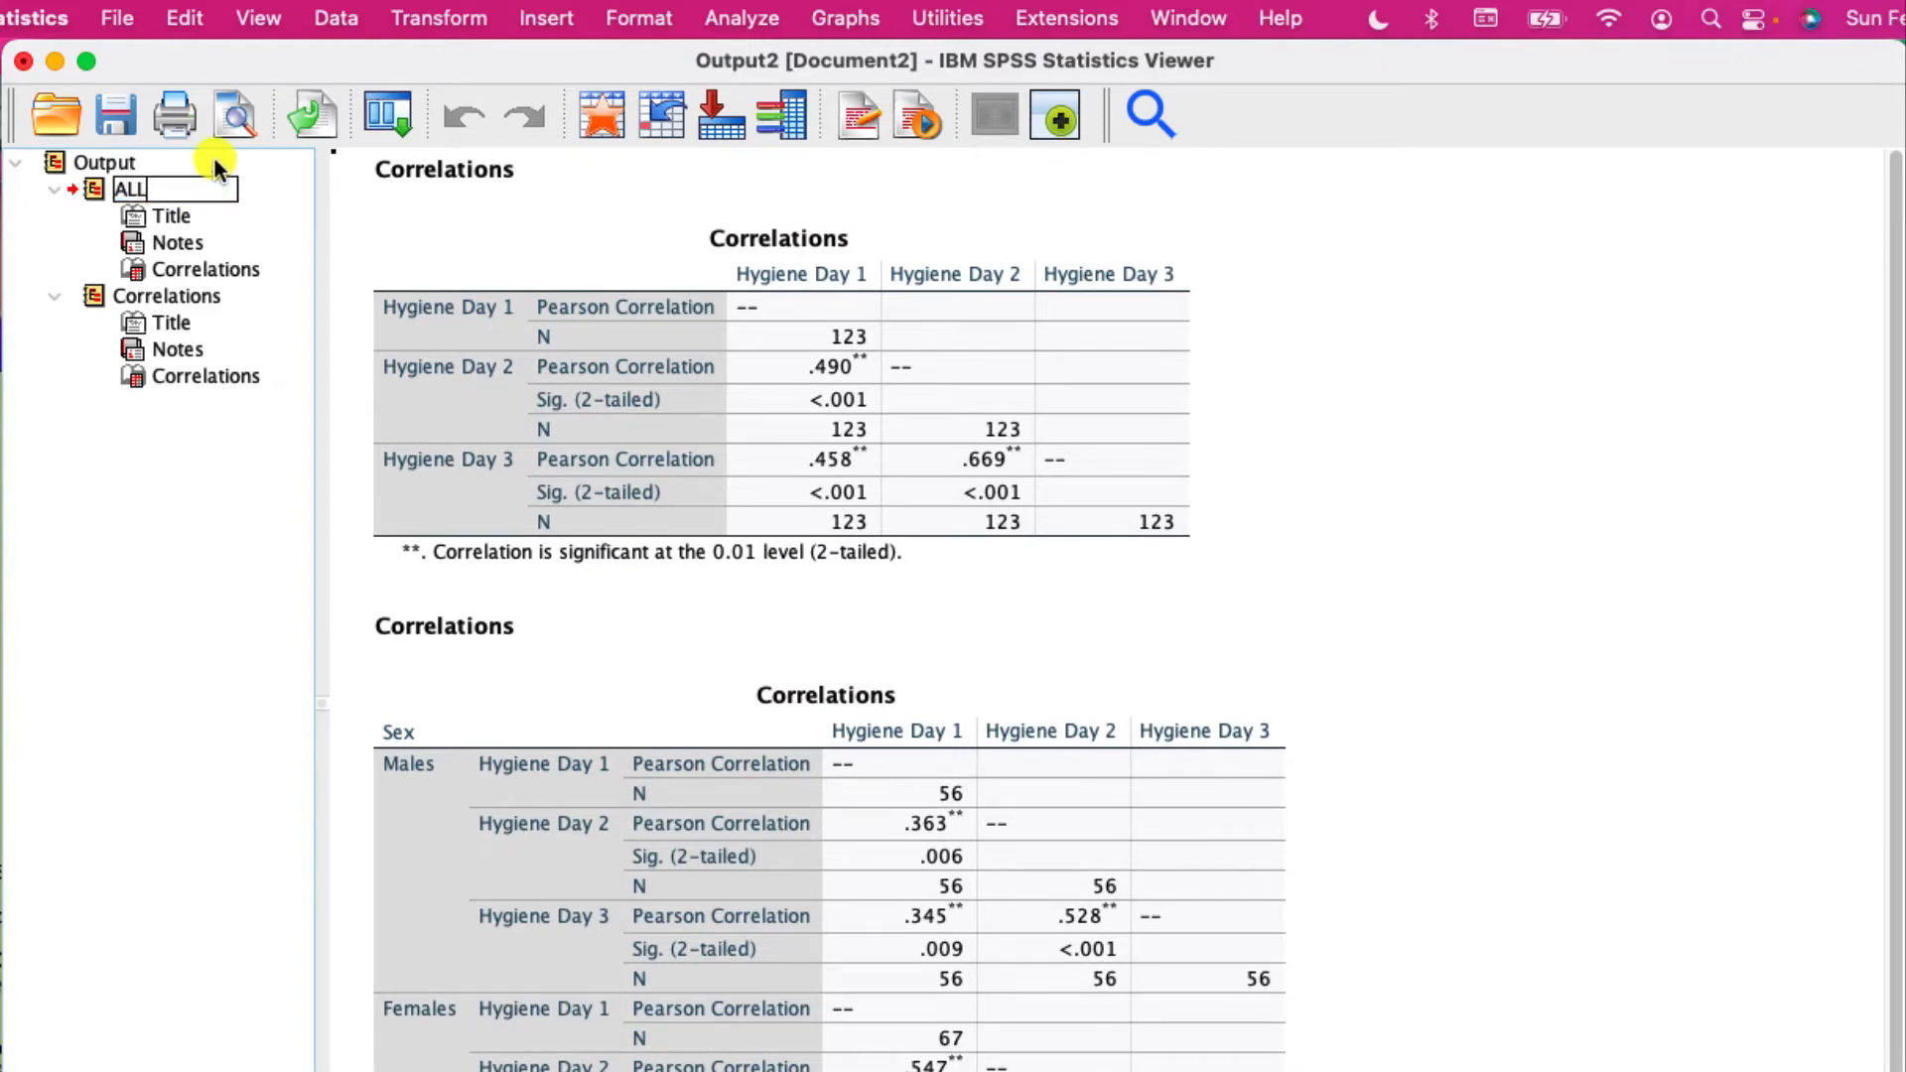
pyautogui.write(' Subject')
pyautogui.press('Return')
pyautogui.doubleClick(214, 191)
pyautogui.click(225, 188)
pyautogui.write('s')
# - Rename the second Correlations group in the output outline as "Split by Sex"
pyautogui.doubleClick(186, 297)
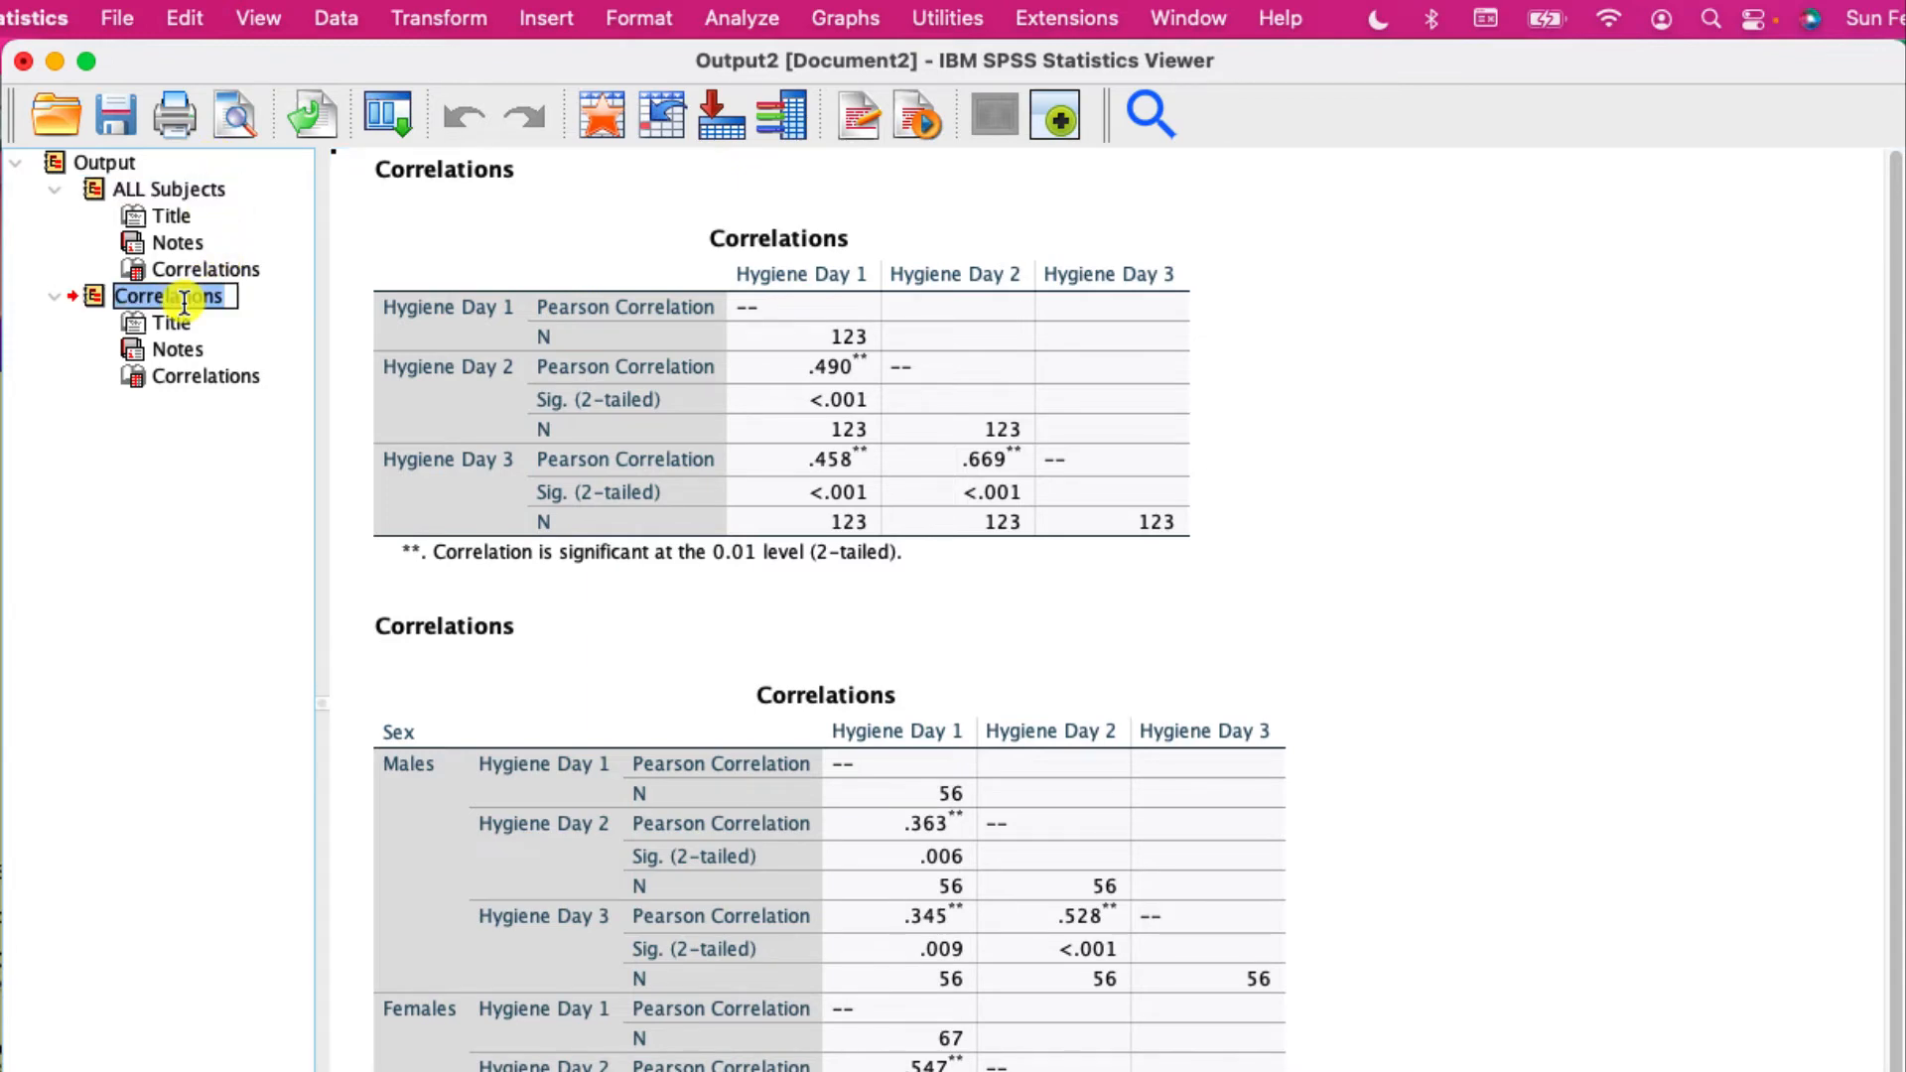
pyautogui.write('Split')
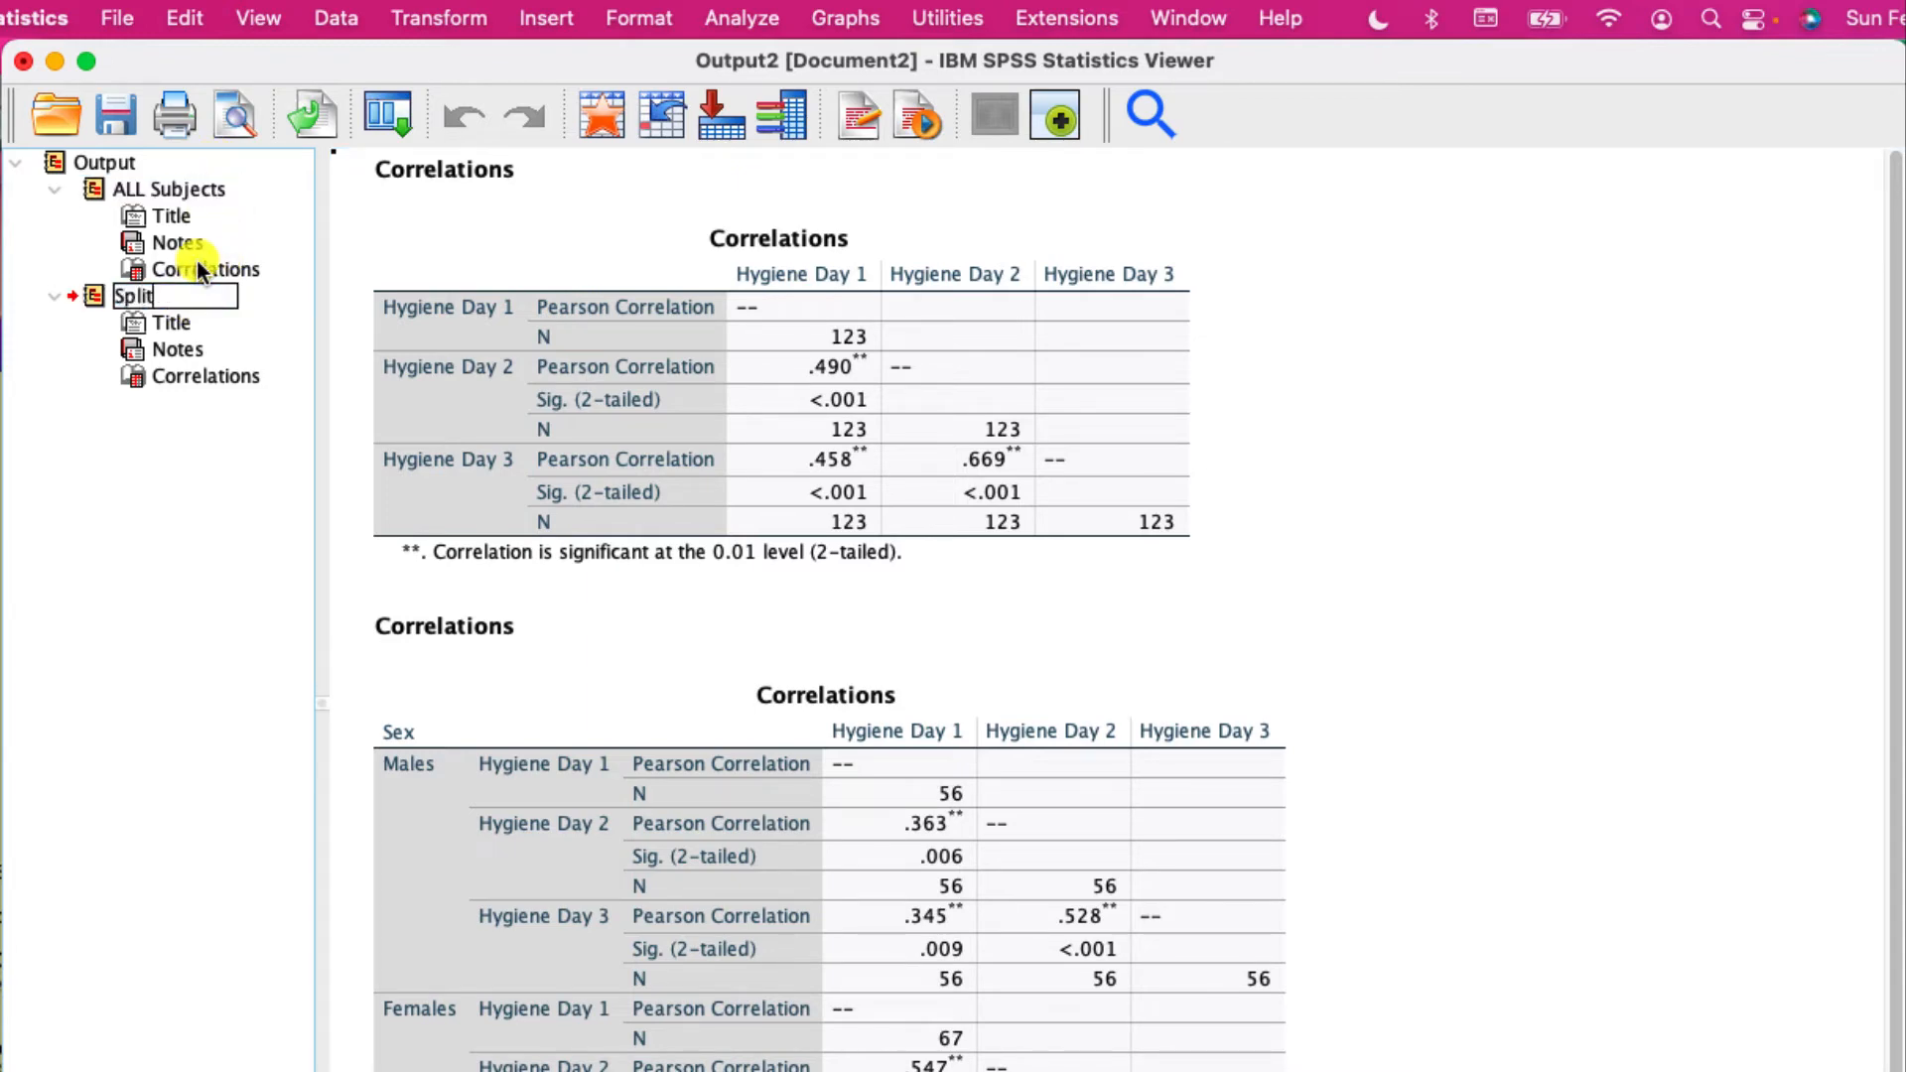
pyautogui.write(' by Sex')
pyautogui.press('Return')
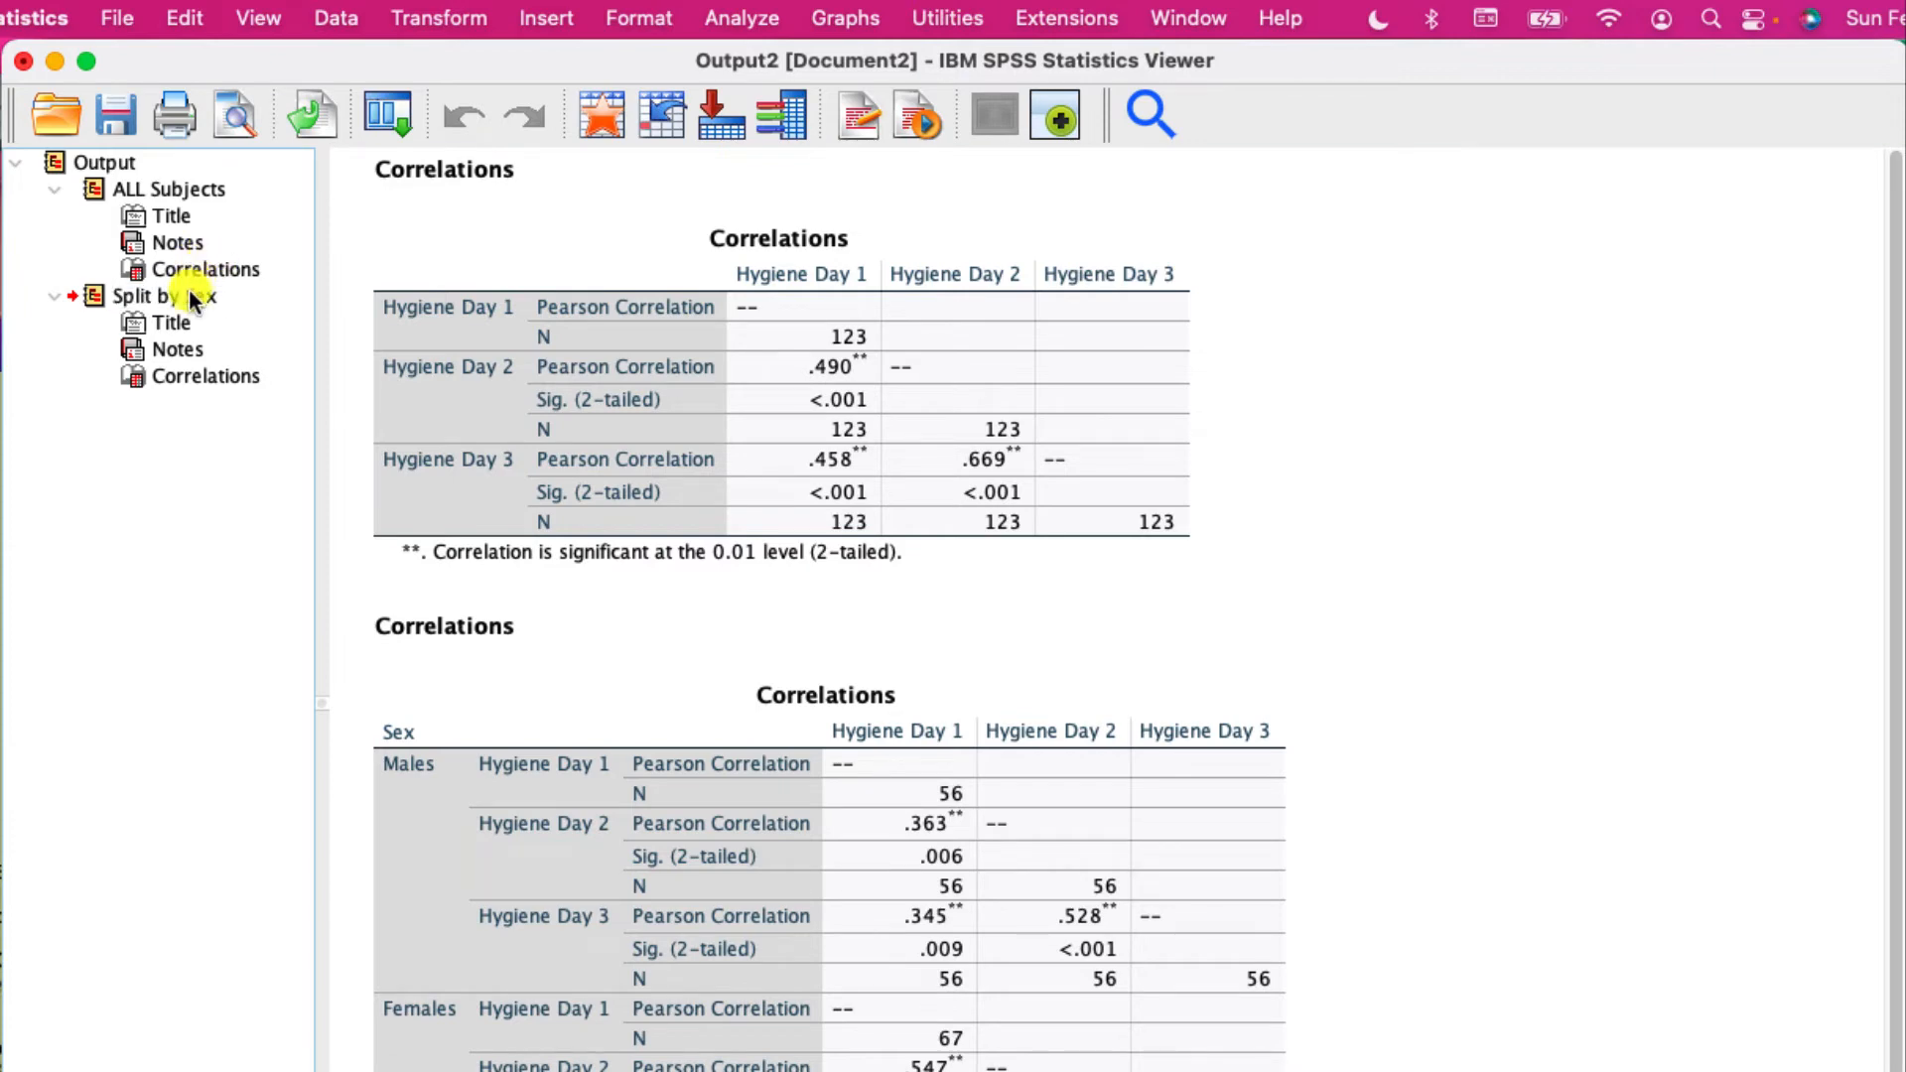
# - Review the correlation table split by sex, and set Split File back to analyzing all cases without groups
pyautogui.click(432, 695)
pyautogui.scroll(-5, 433, 664)
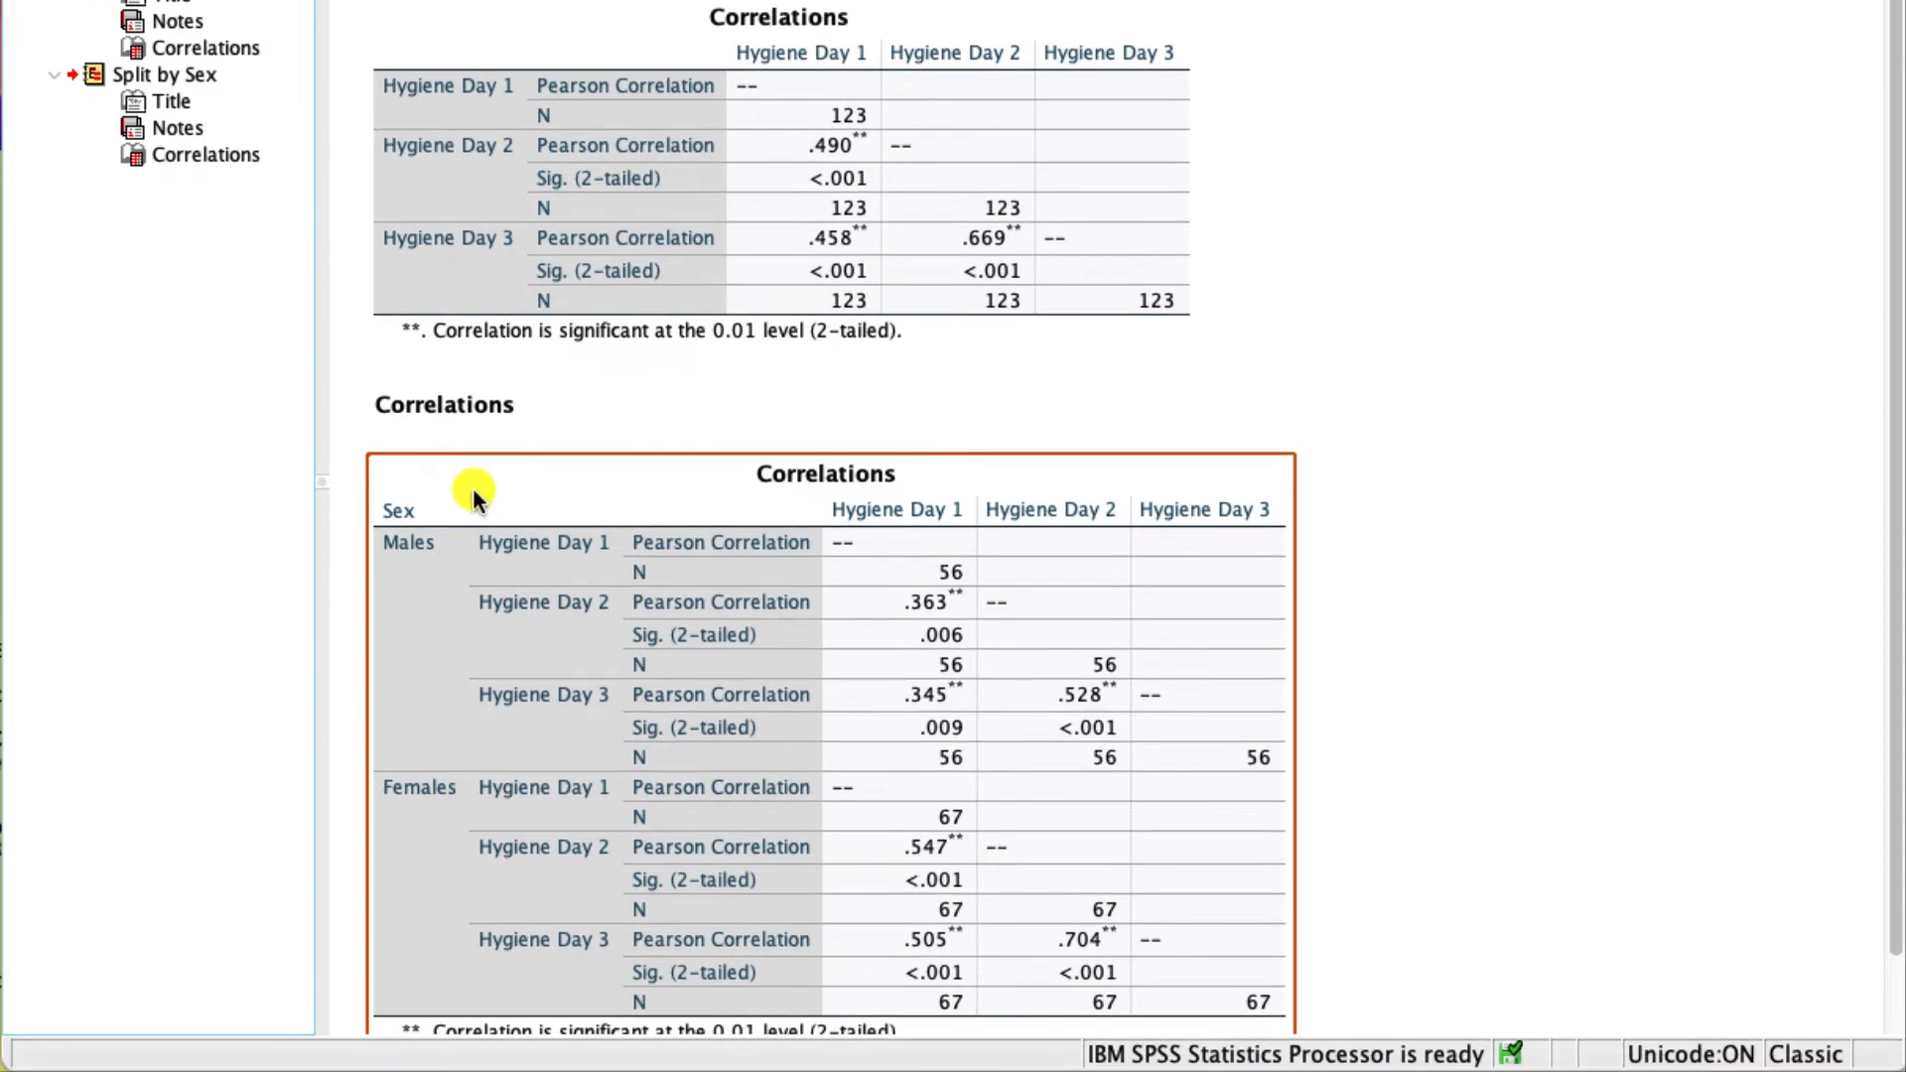
pyautogui.scroll(-2, 472, 493)
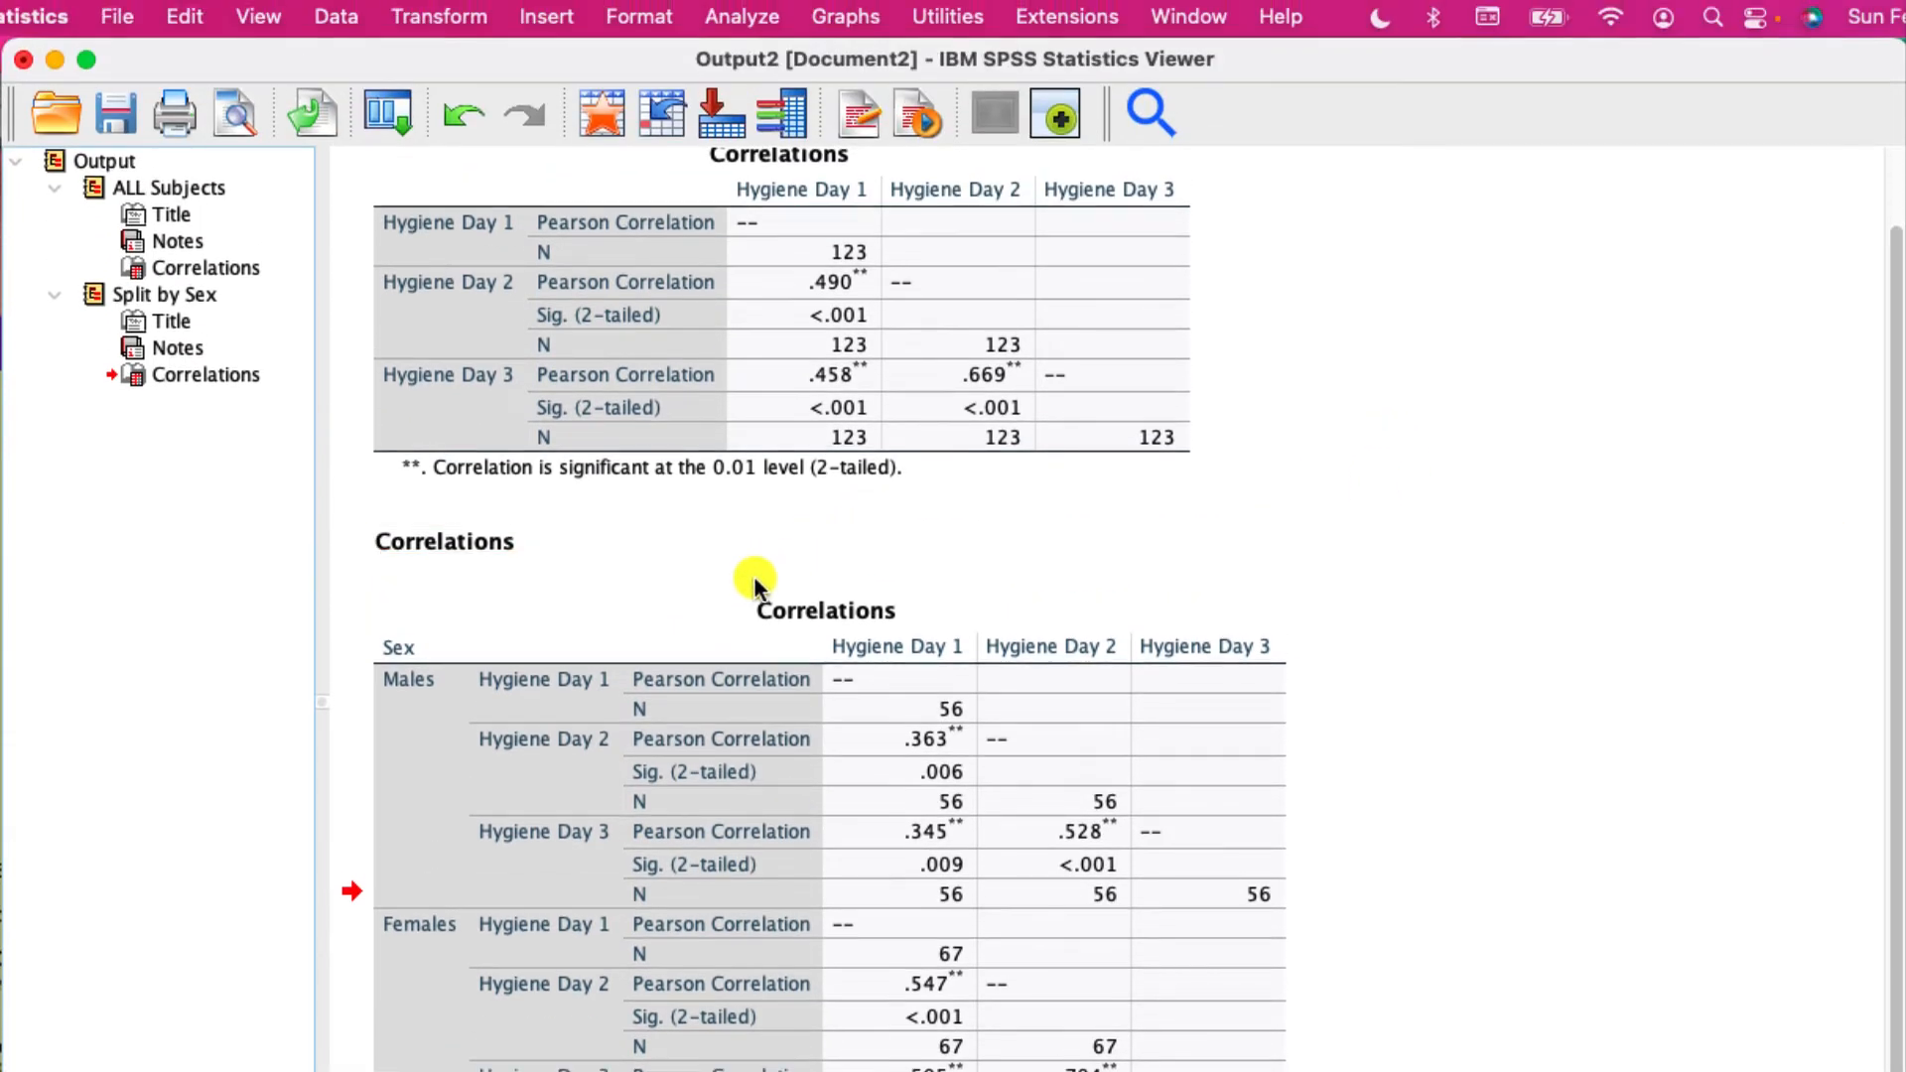
pyautogui.click(364, 22)
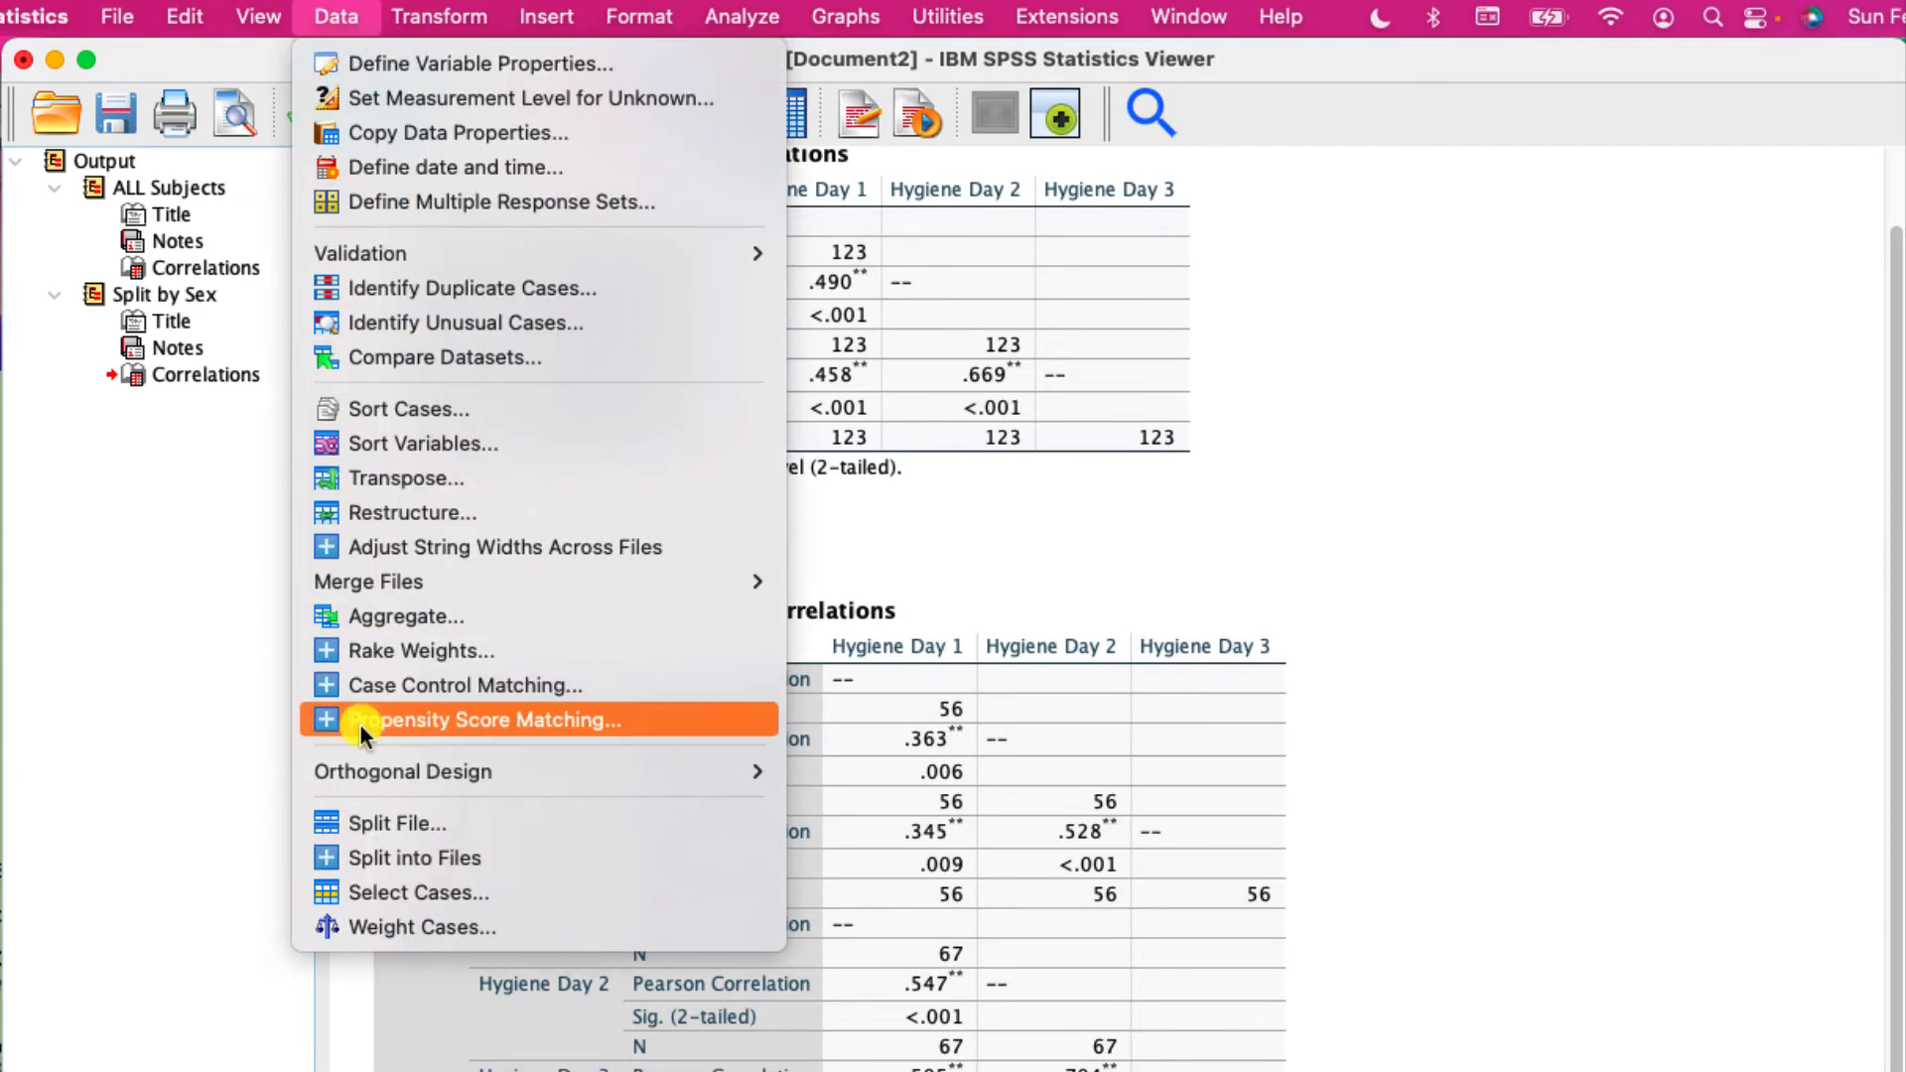
pyautogui.click(364, 822)
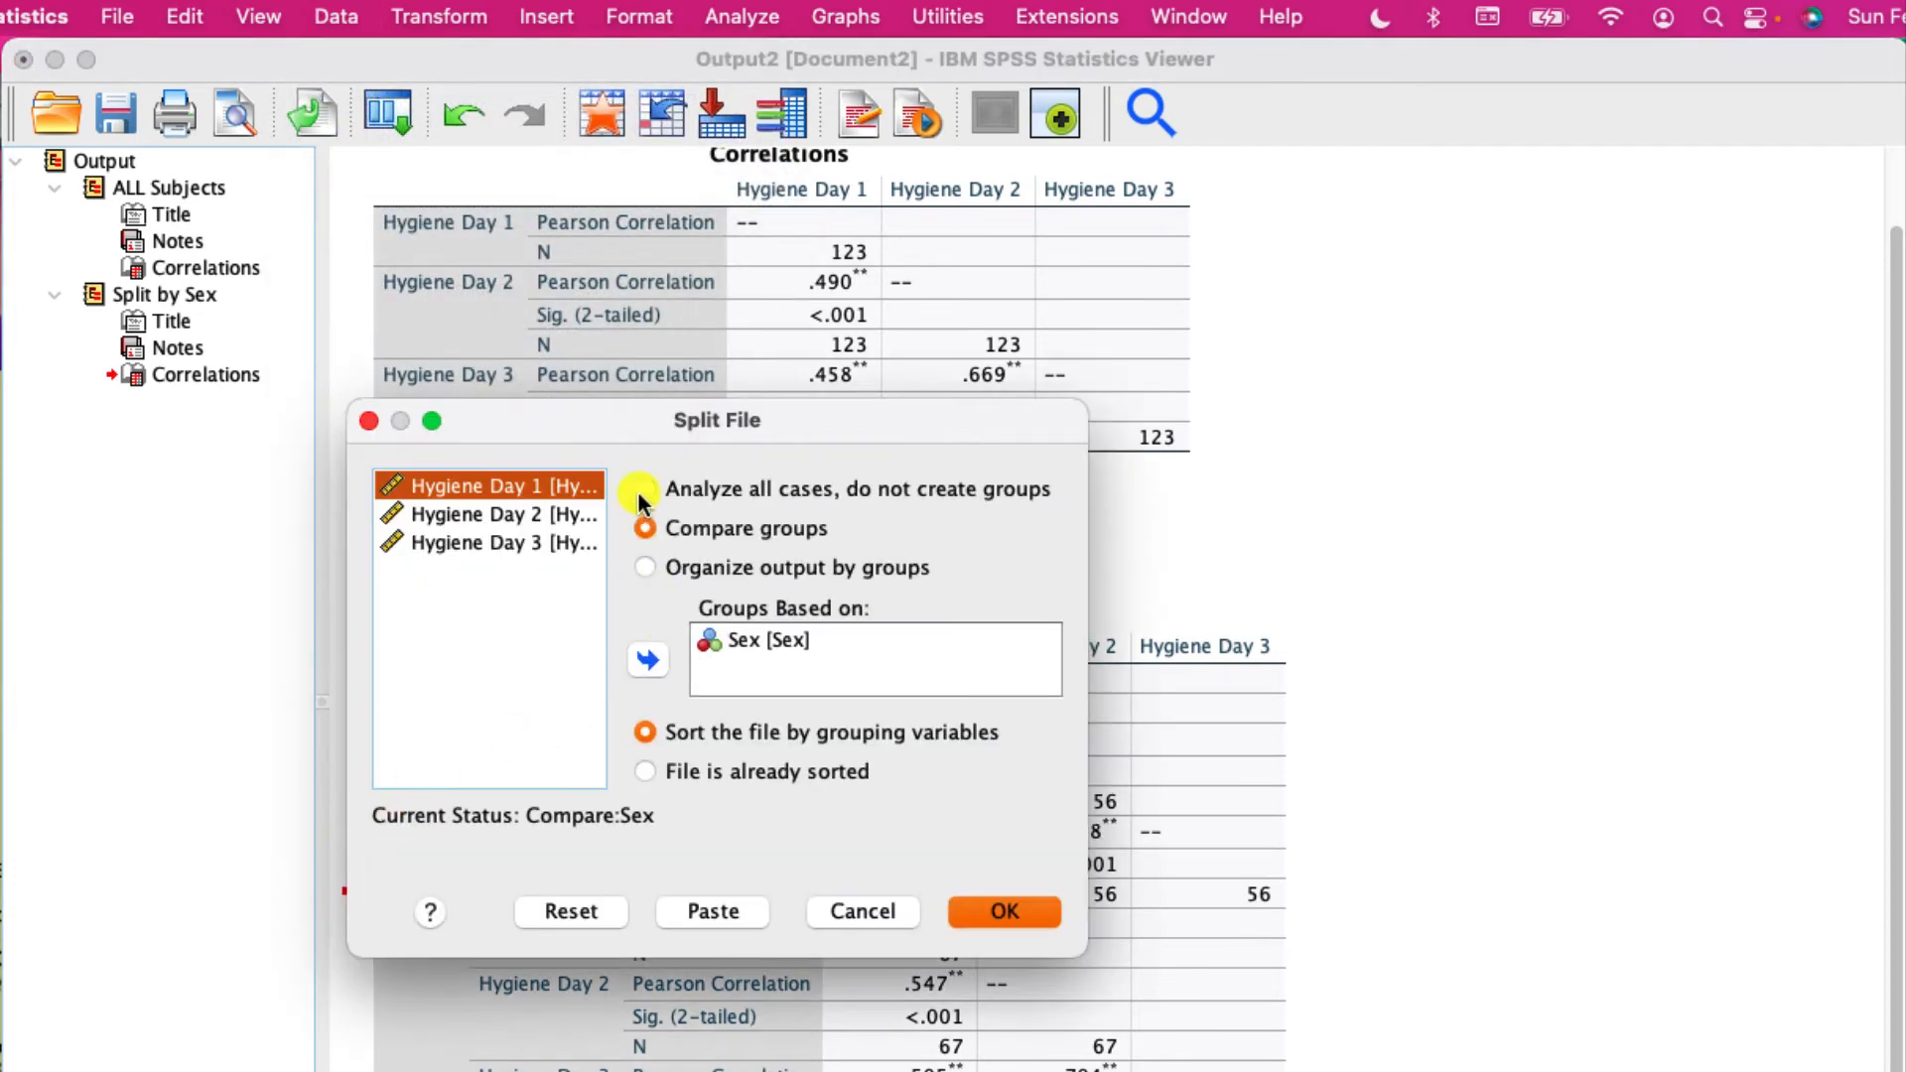
pyautogui.click(642, 491)
pyautogui.click(977, 902)
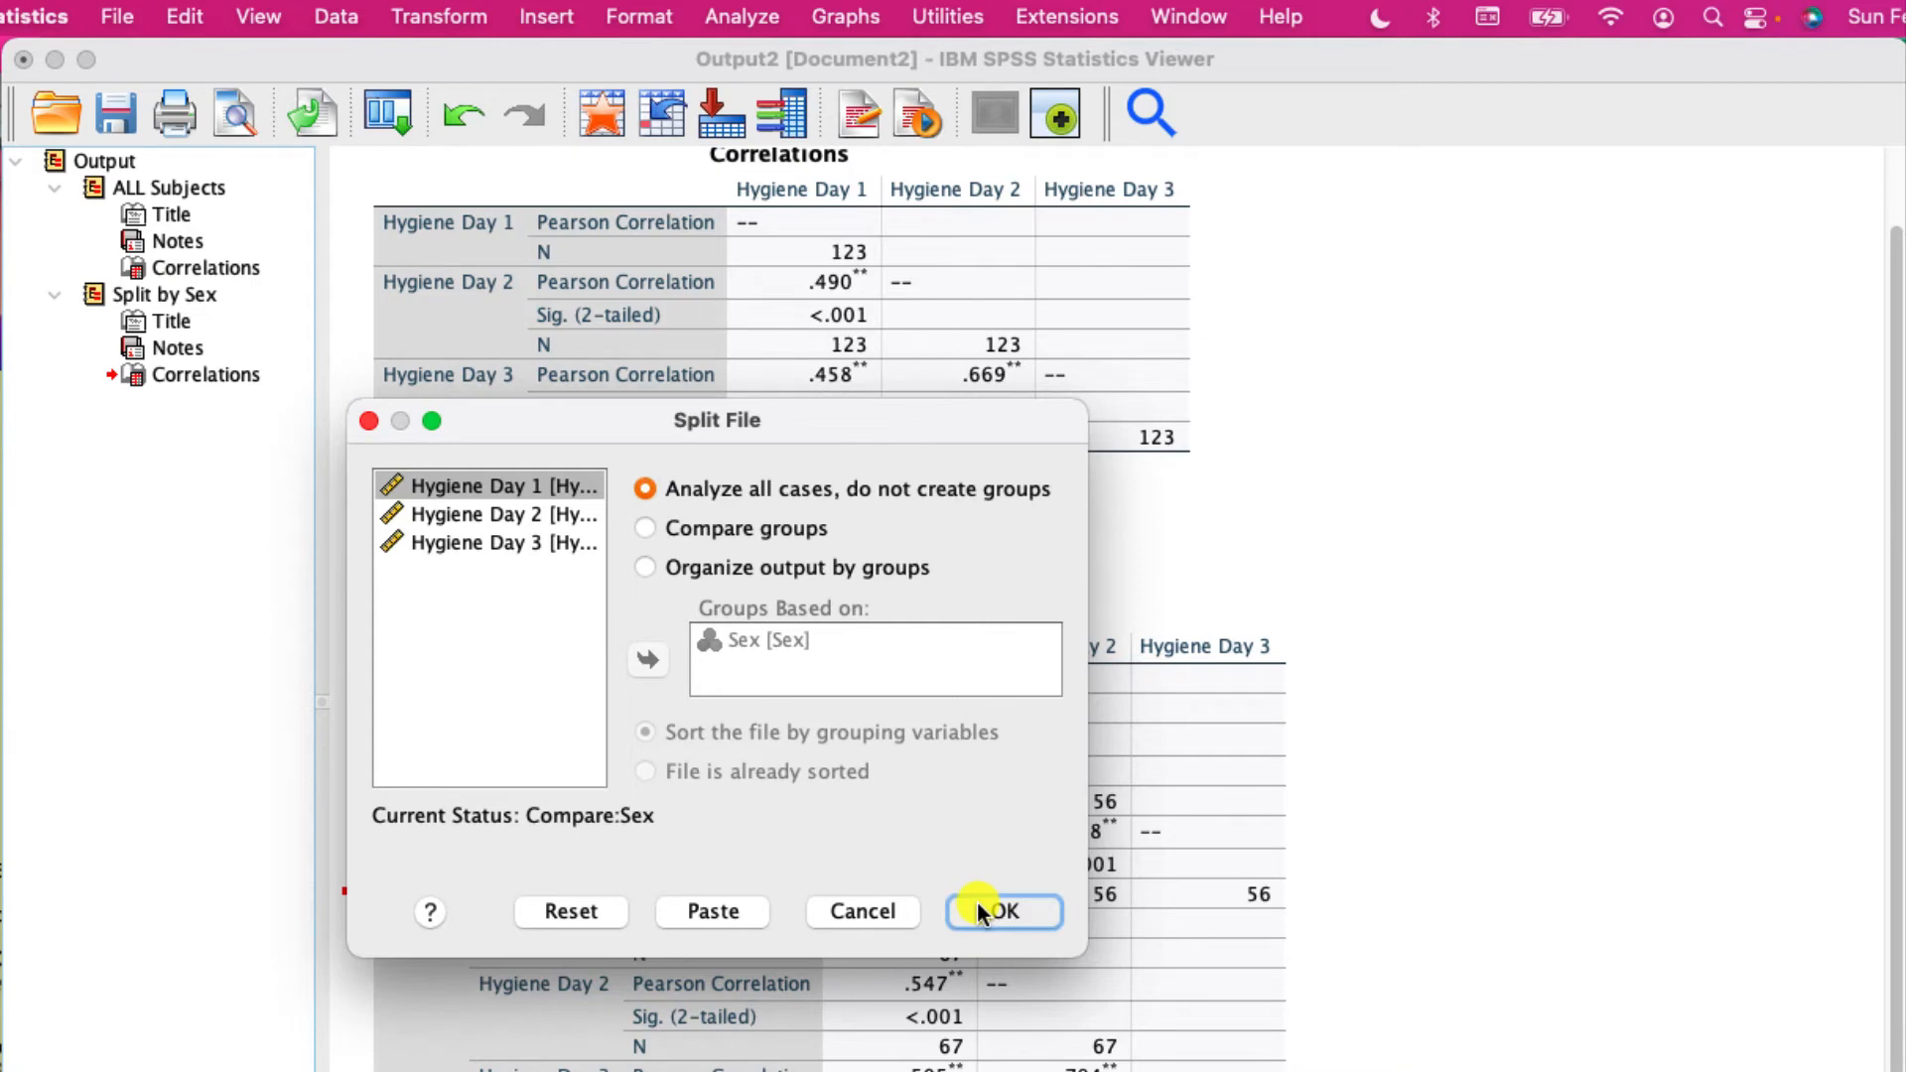
# - Set up a simple Scatter Plot in Chart Builder with Hygiene Day 1 on the X axis and Hygiene Day 2 on the Y axis
pyautogui.click(848, 16)
pyautogui.click(861, 62)
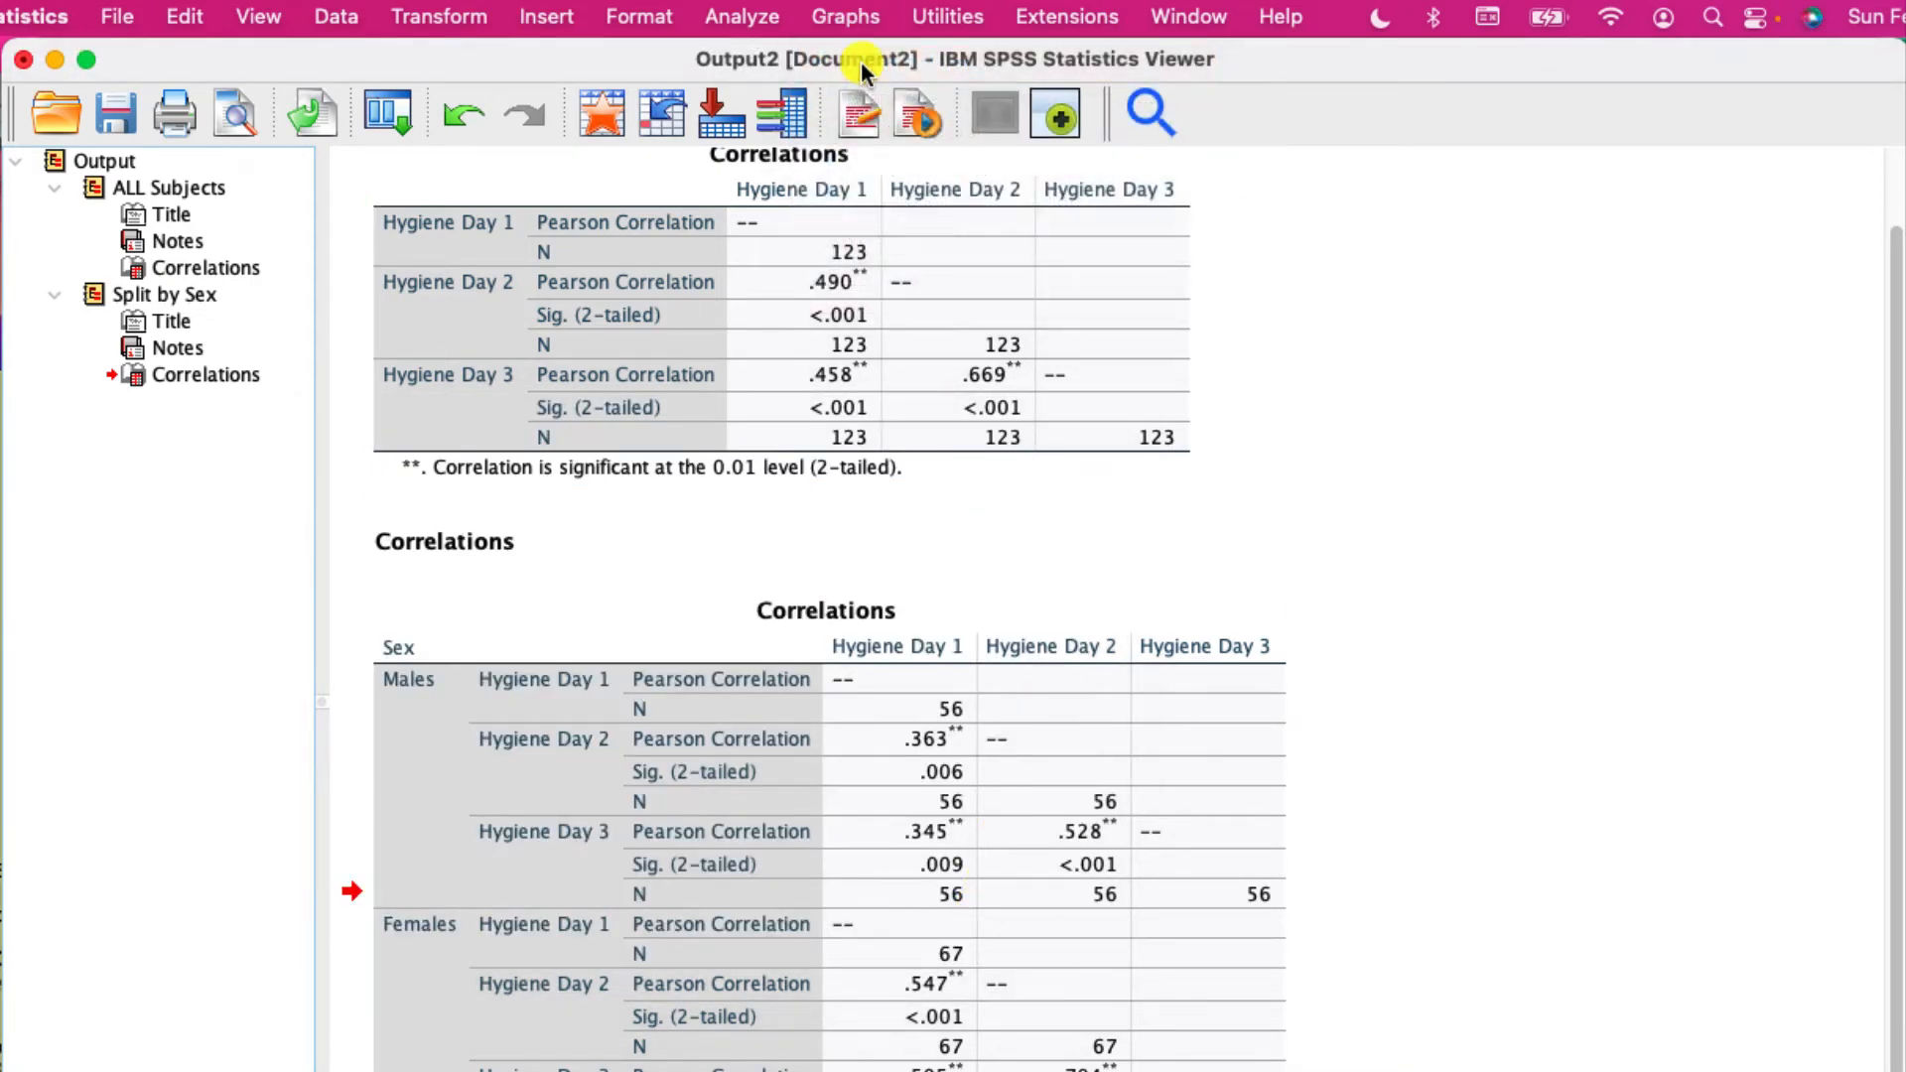
pyautogui.click(240, 951)
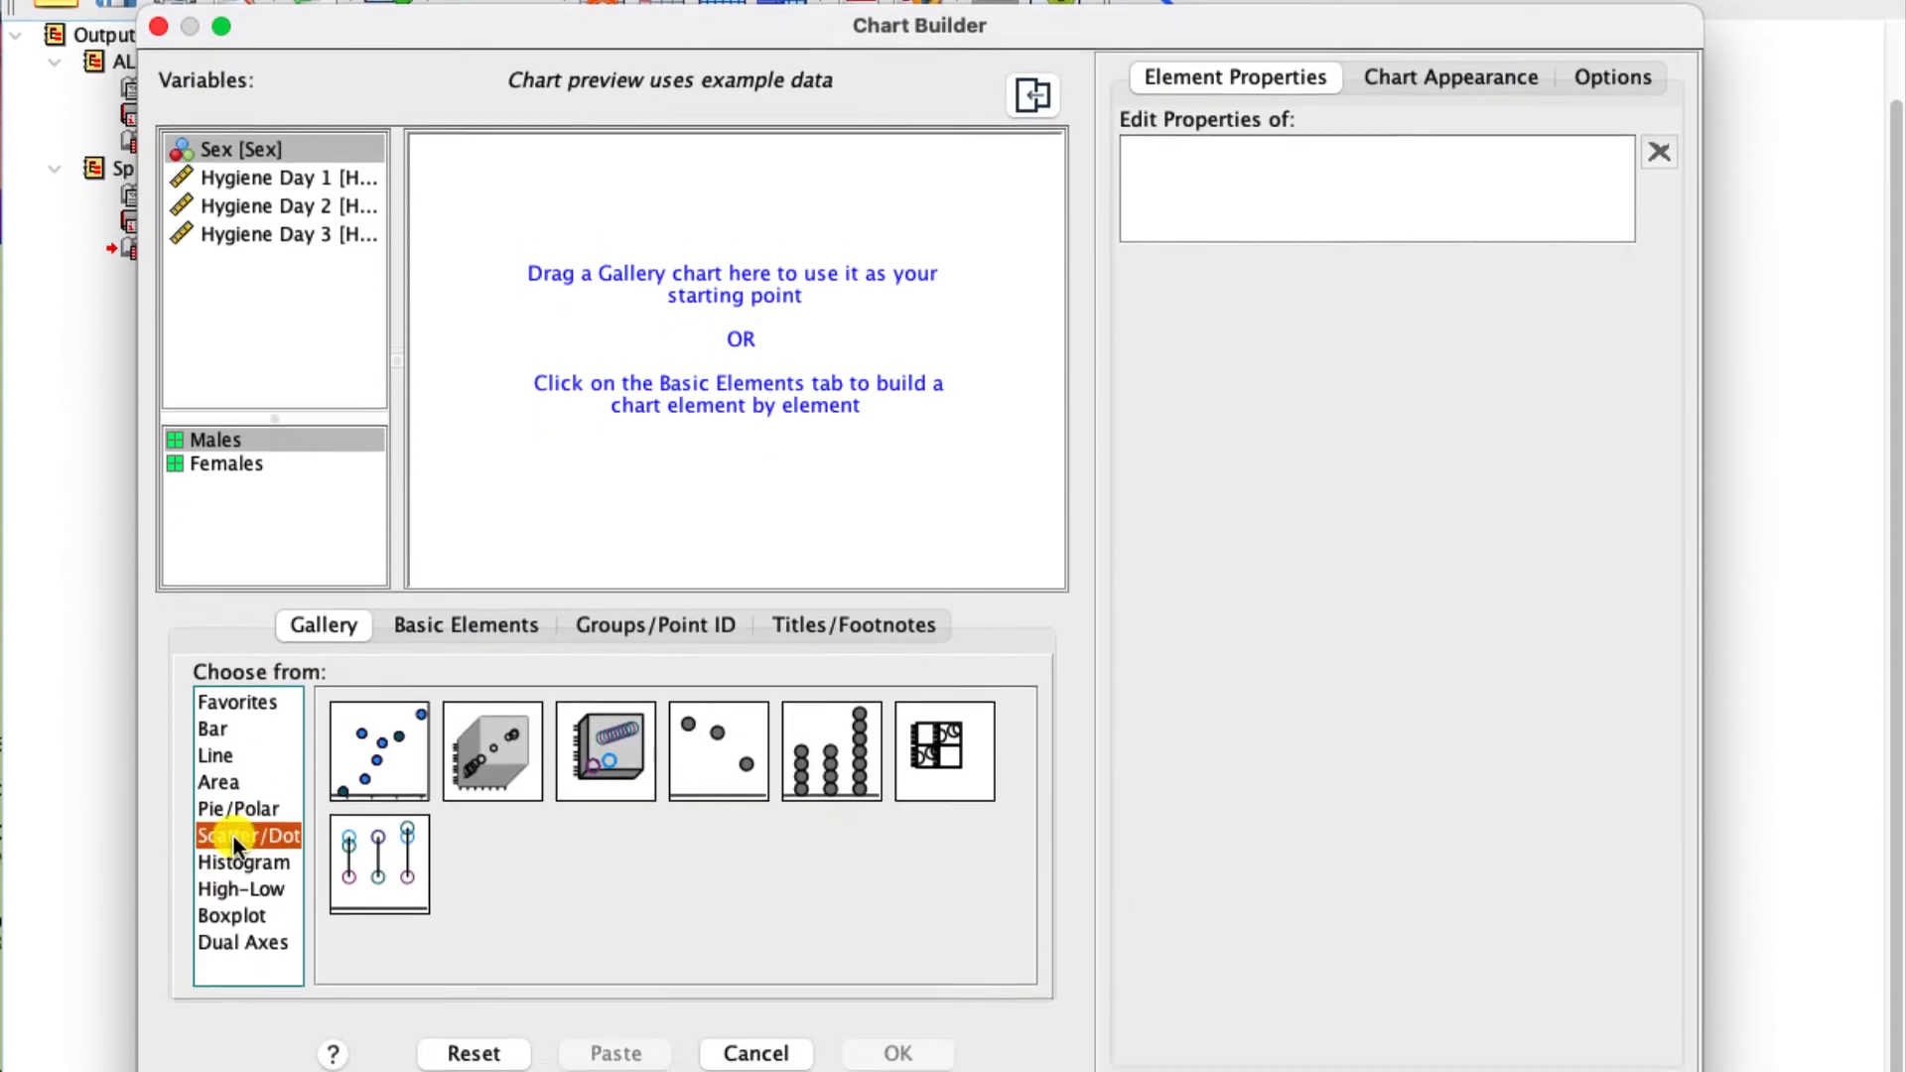
pyautogui.click(362, 758)
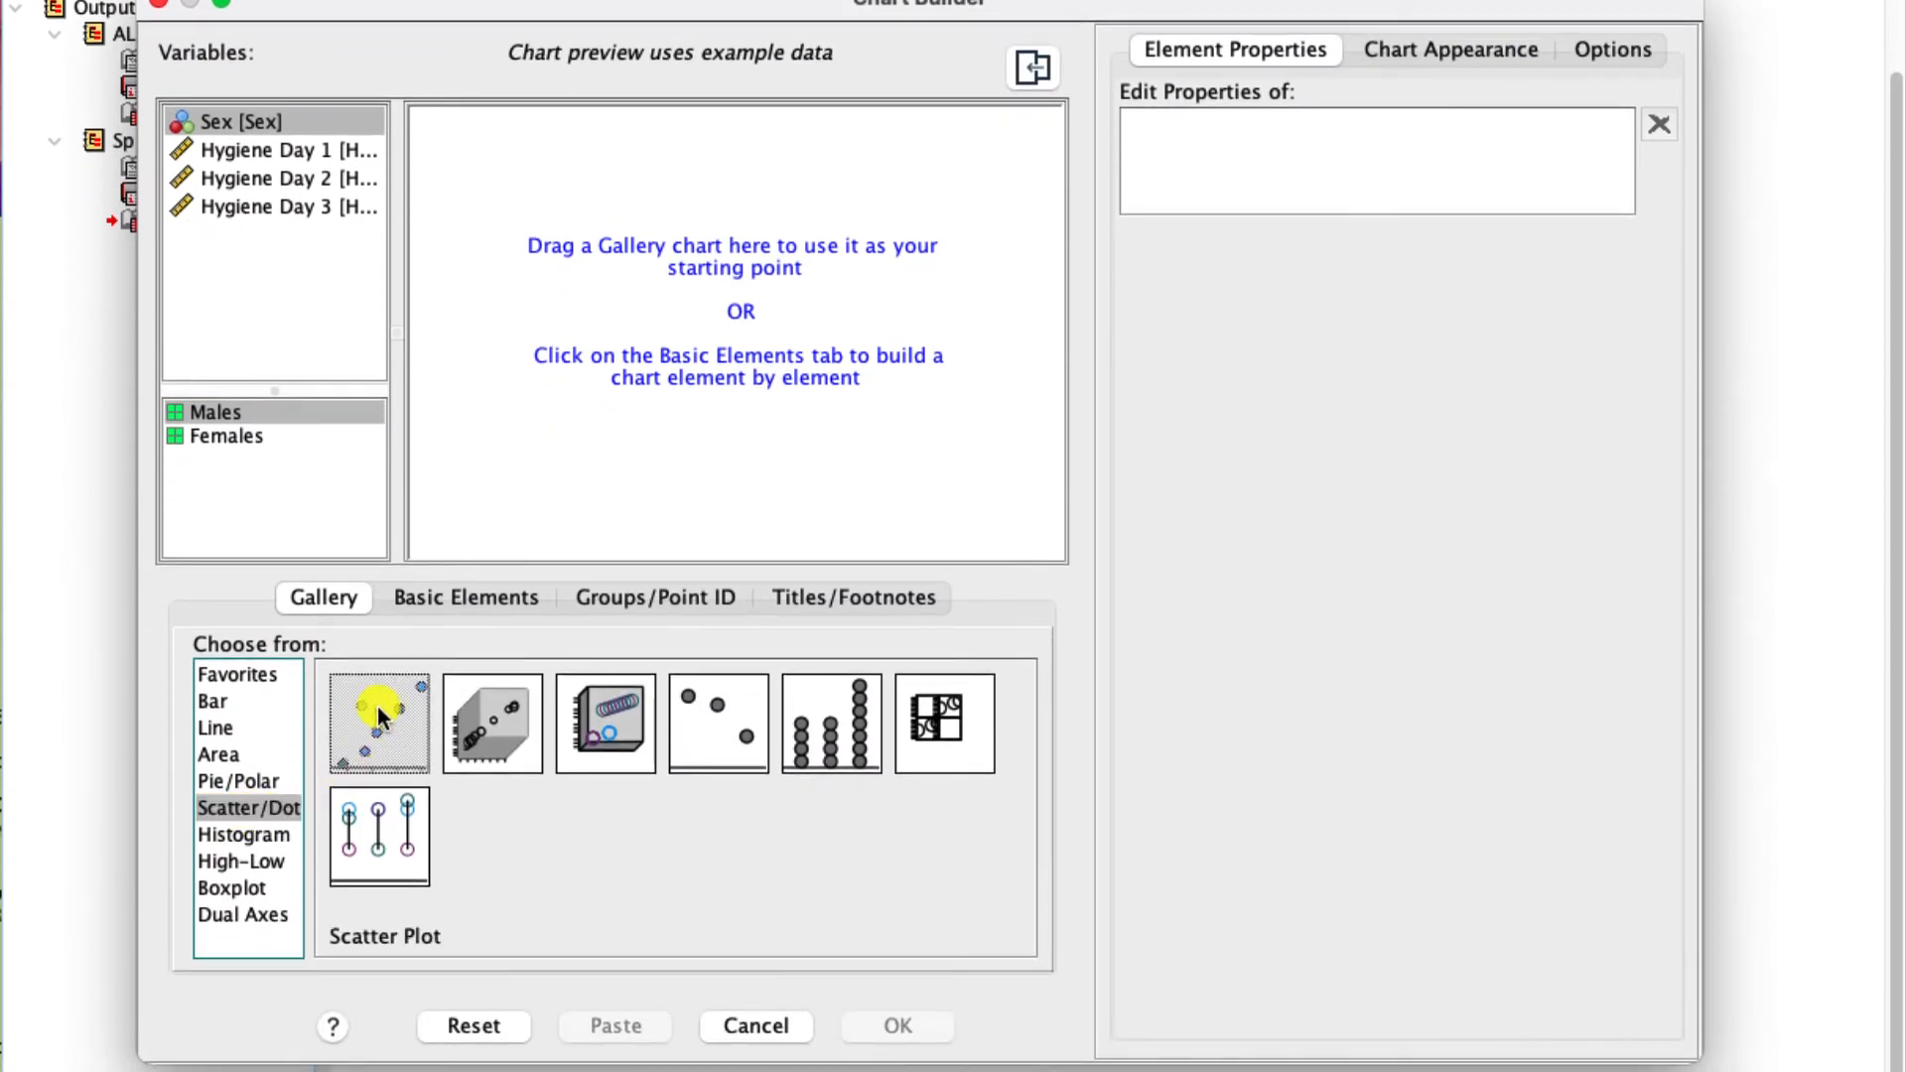
pyautogui.moveTo(379, 711); pyautogui.dragTo(719, 308)
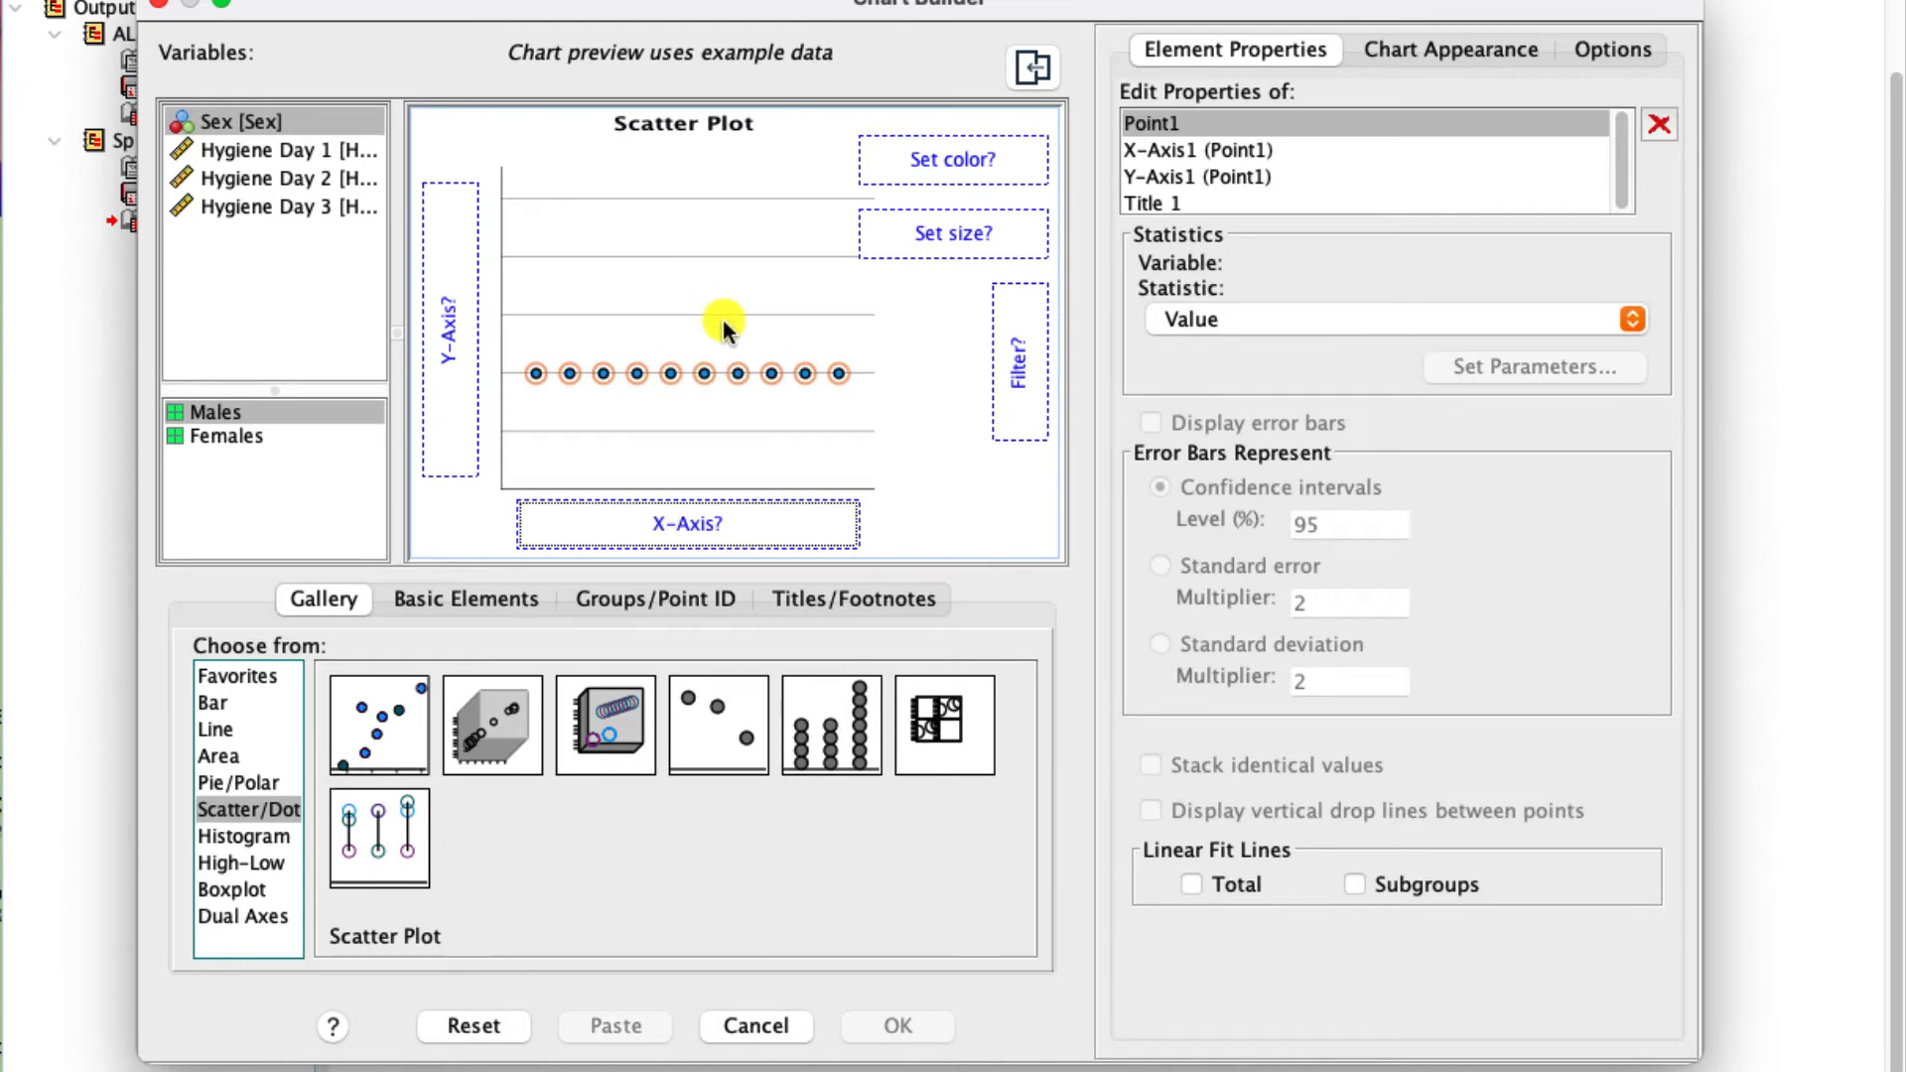
pyautogui.moveTo(290, 153); pyautogui.dragTo(629, 528)
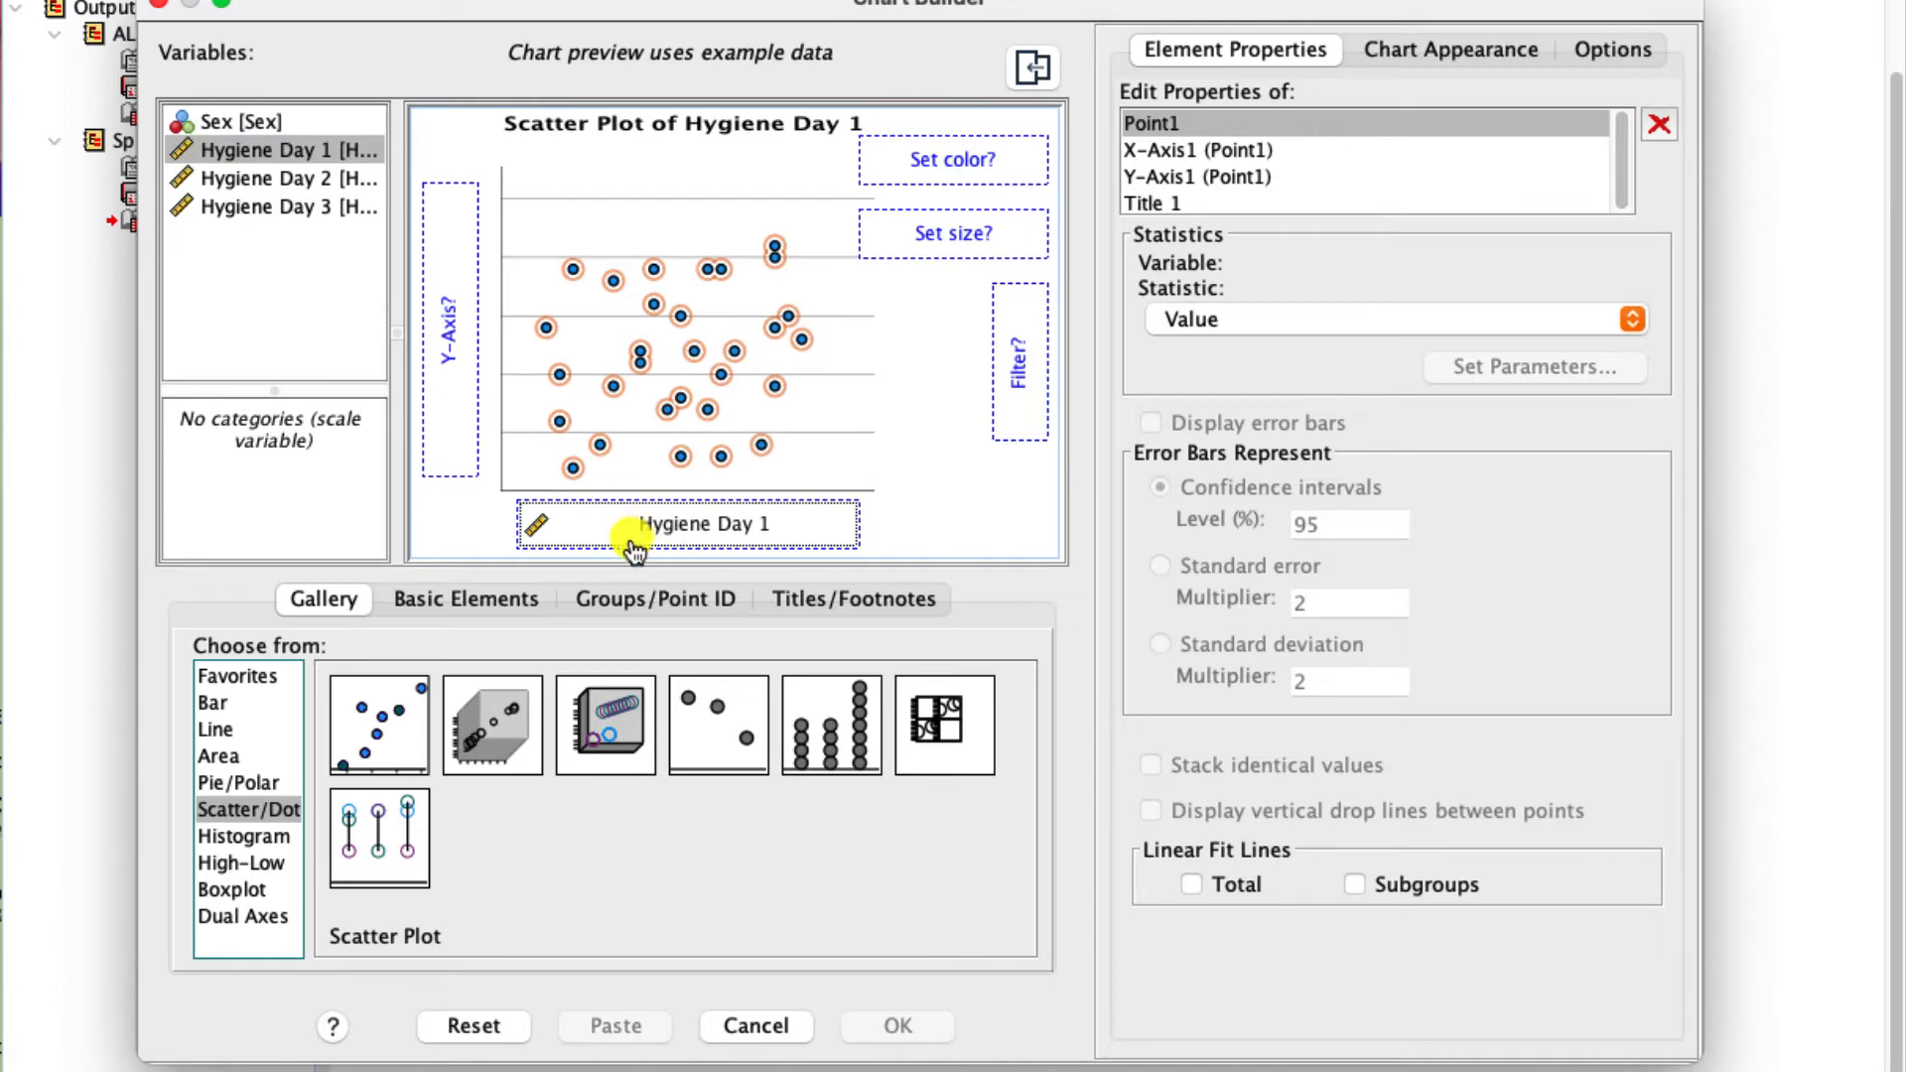
pyautogui.click(242, 180)
pyautogui.moveTo(228, 179); pyautogui.dragTo(485, 298)
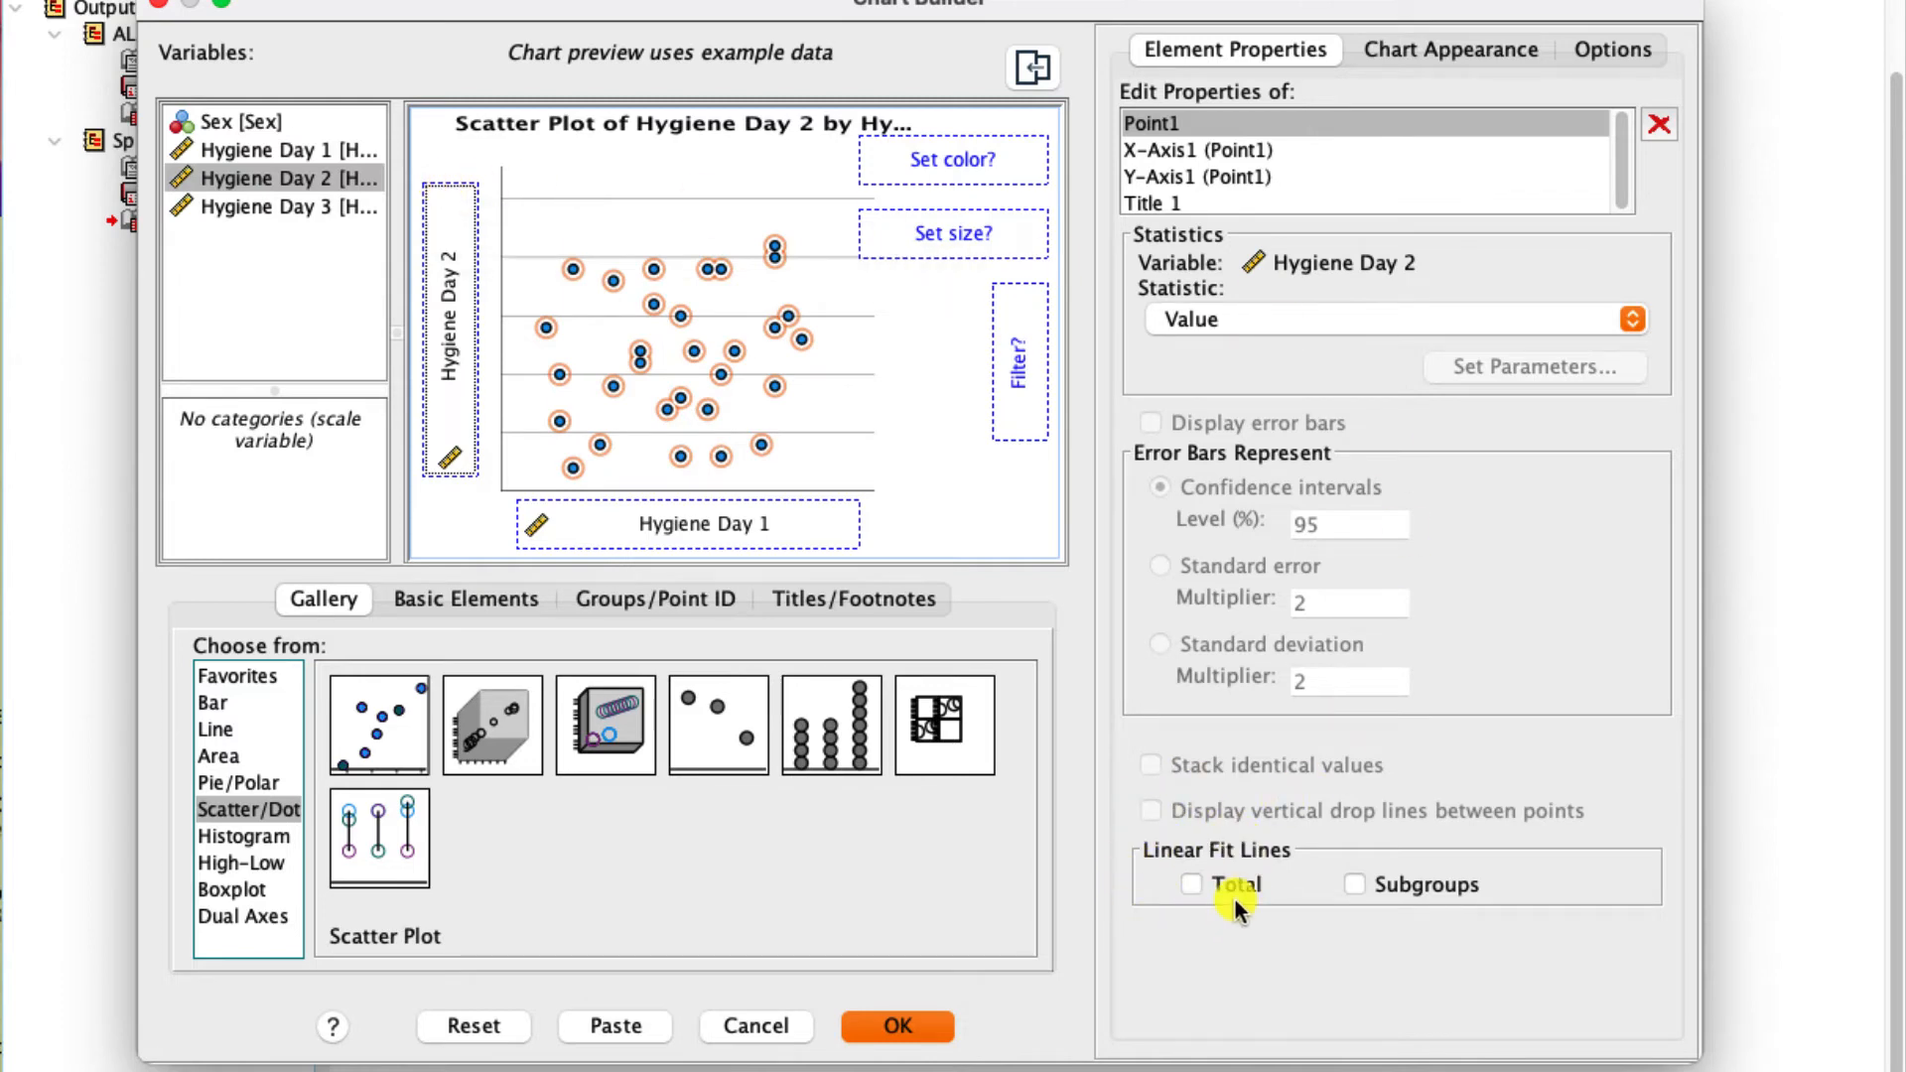
# - Add a Total linear fit line to the scatter plot and generate the chart
pyautogui.click(1190, 883)
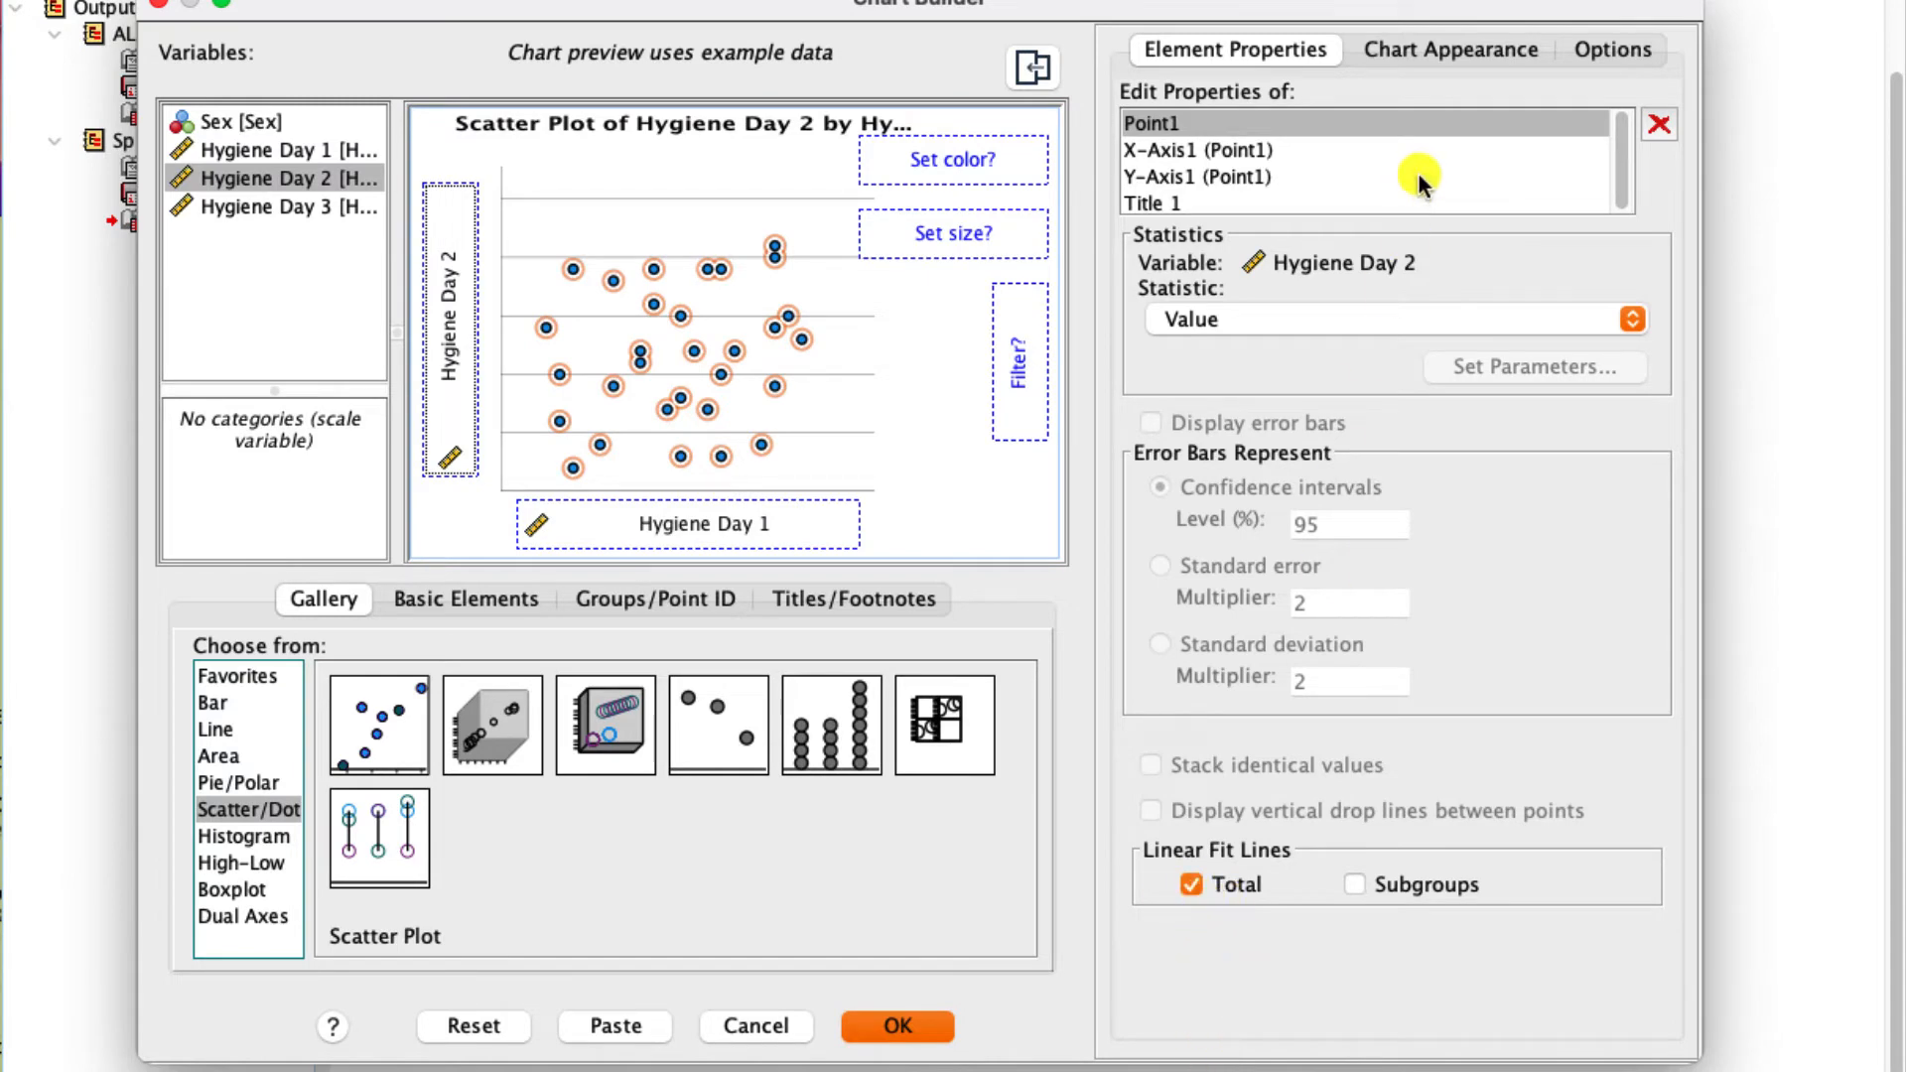
pyautogui.click(1409, 46)
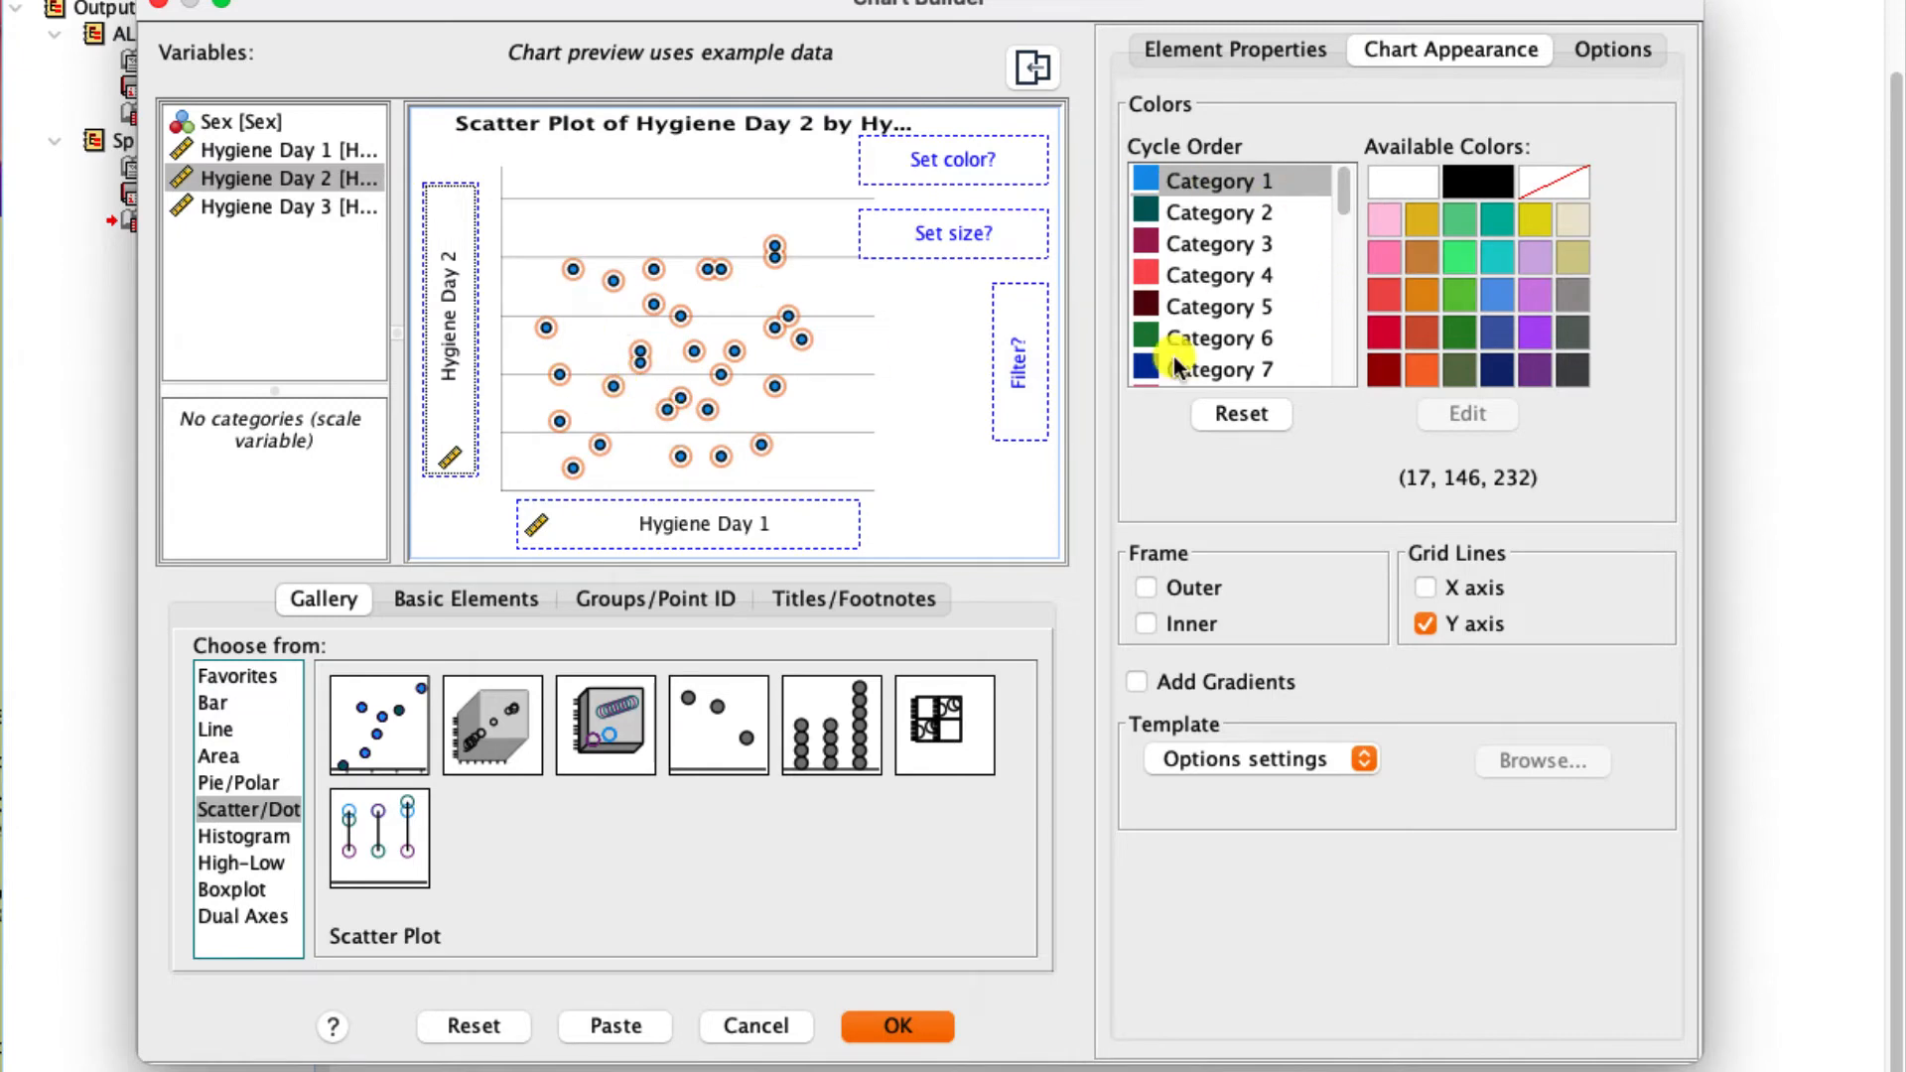
pyautogui.click(1269, 51)
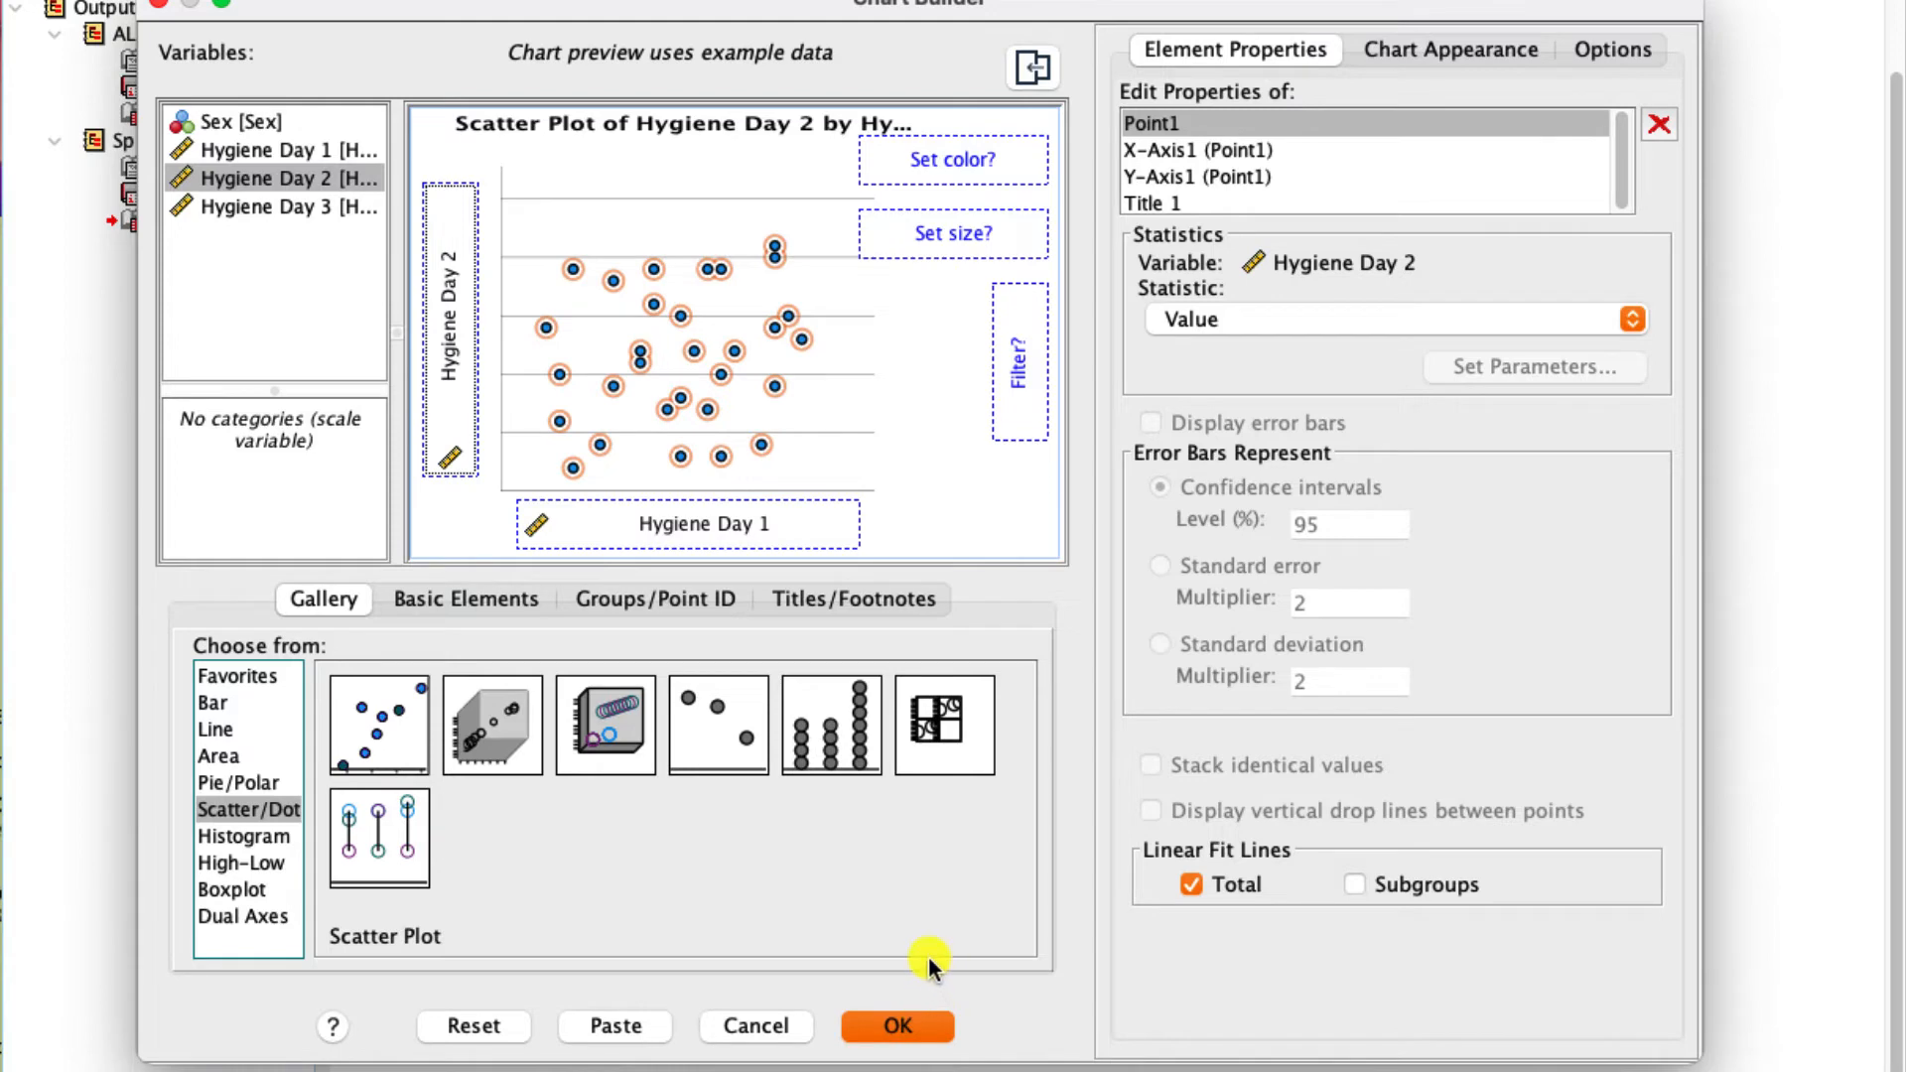
pyautogui.click(920, 1018)
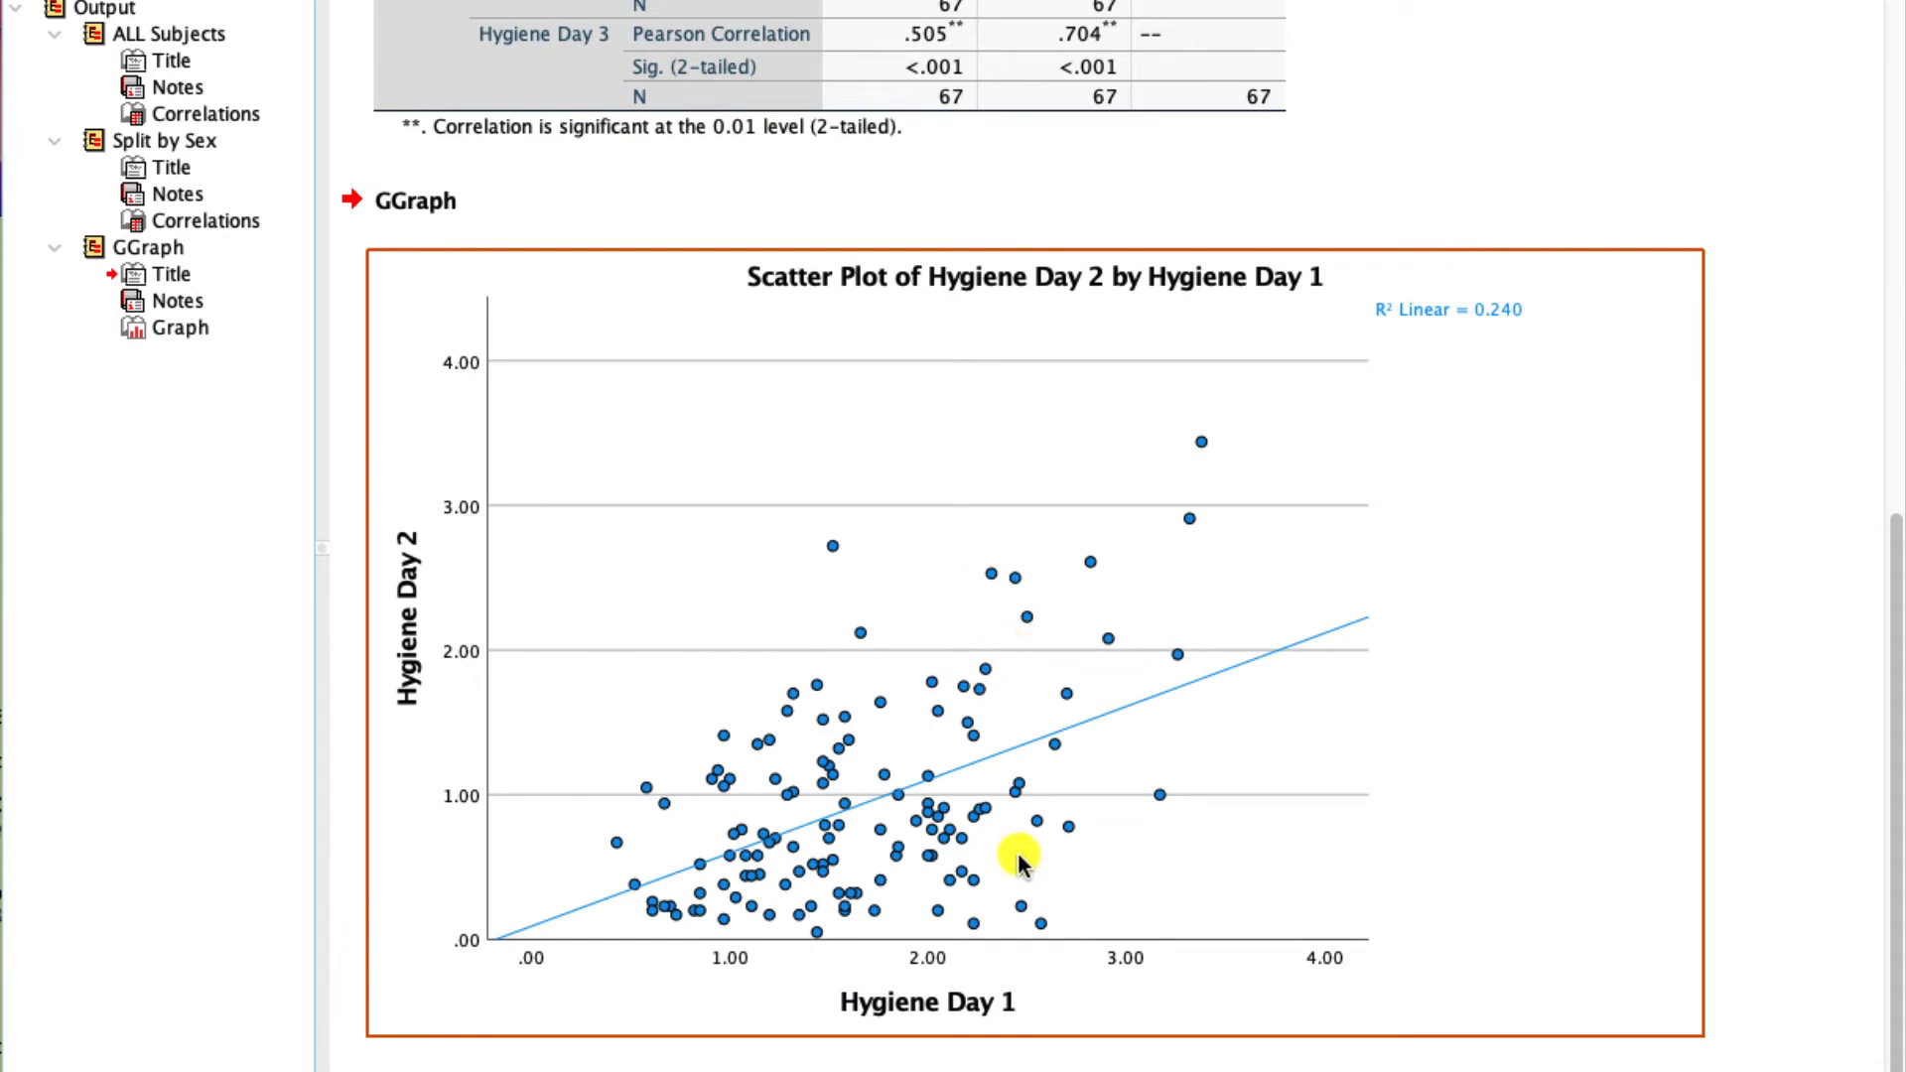
# - Rename the GGraph group in the output outline as "Day 1 v Day 2 ALL"
pyautogui.click(148, 248)
pyautogui.click(159, 249)
pyautogui.write('Day')
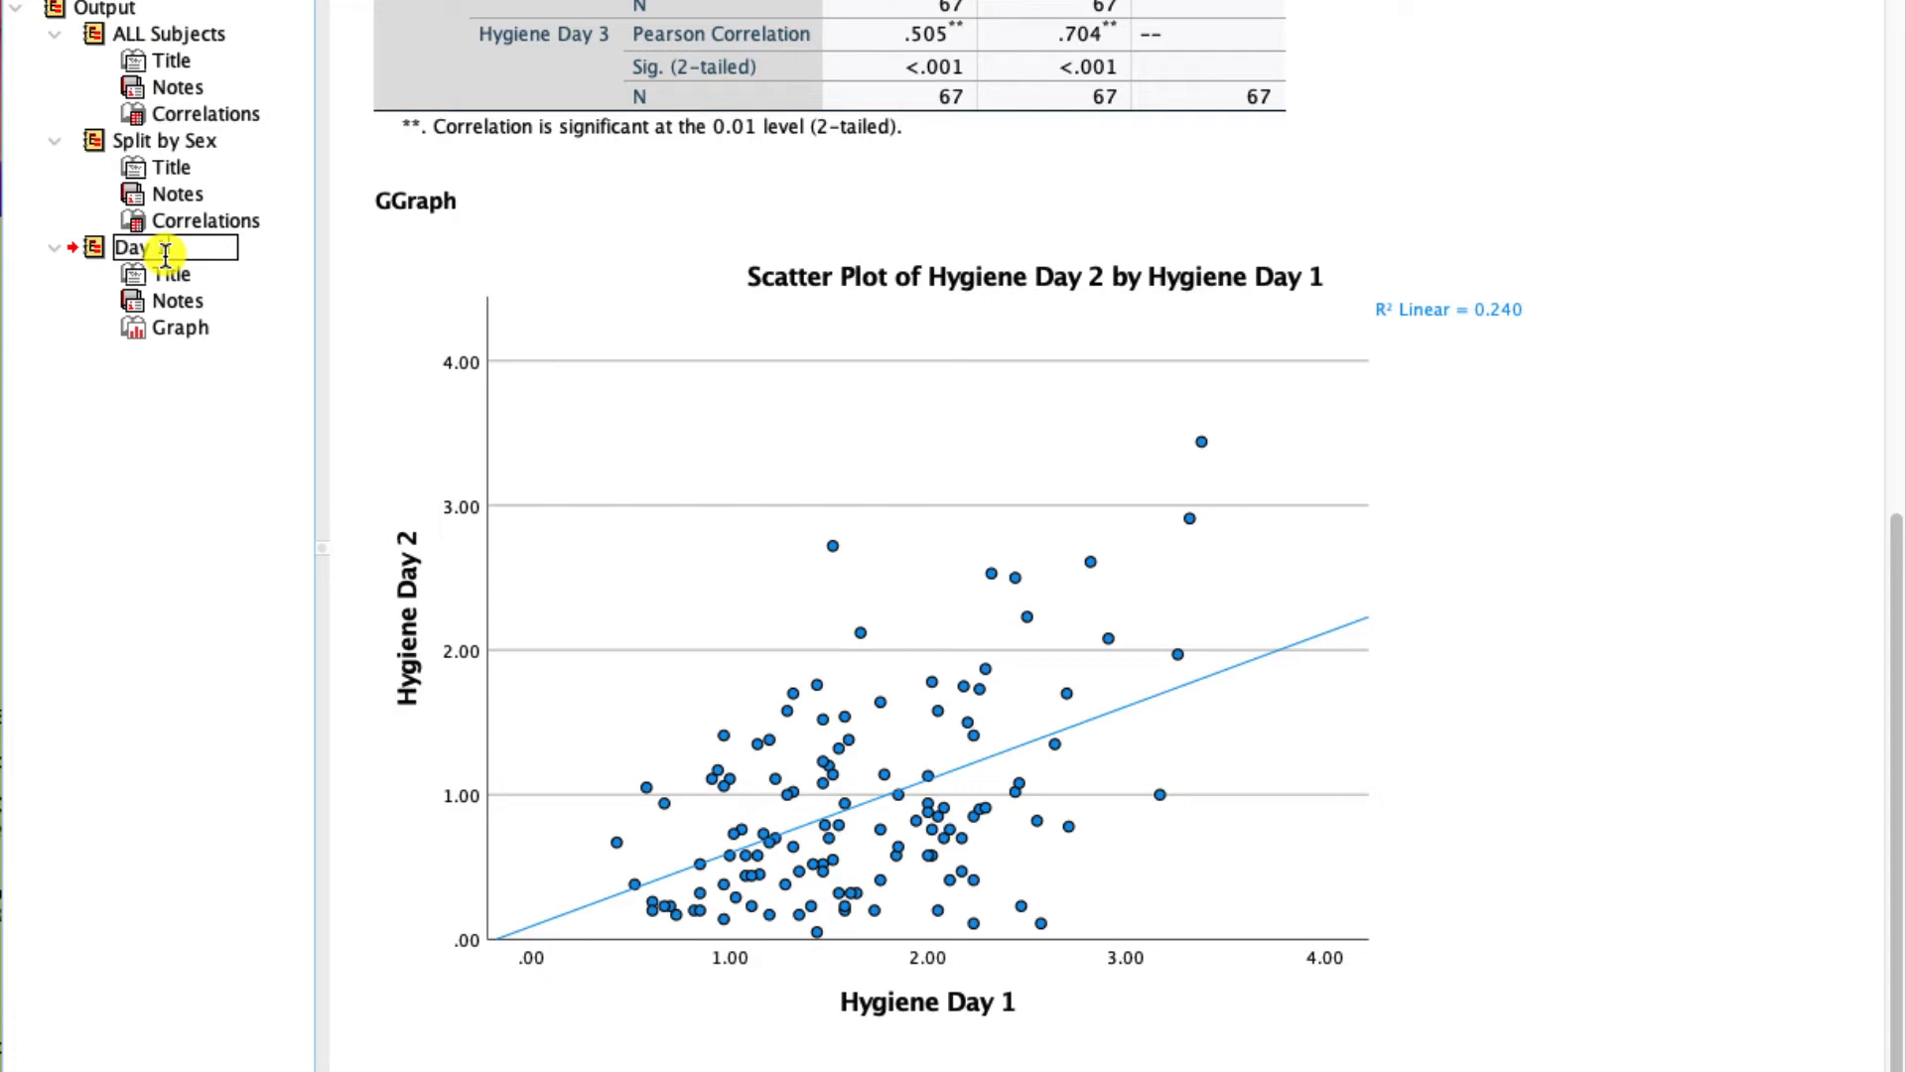
pyautogui.write(' 1 by Day 2 ALL')
pyautogui.press('Return')
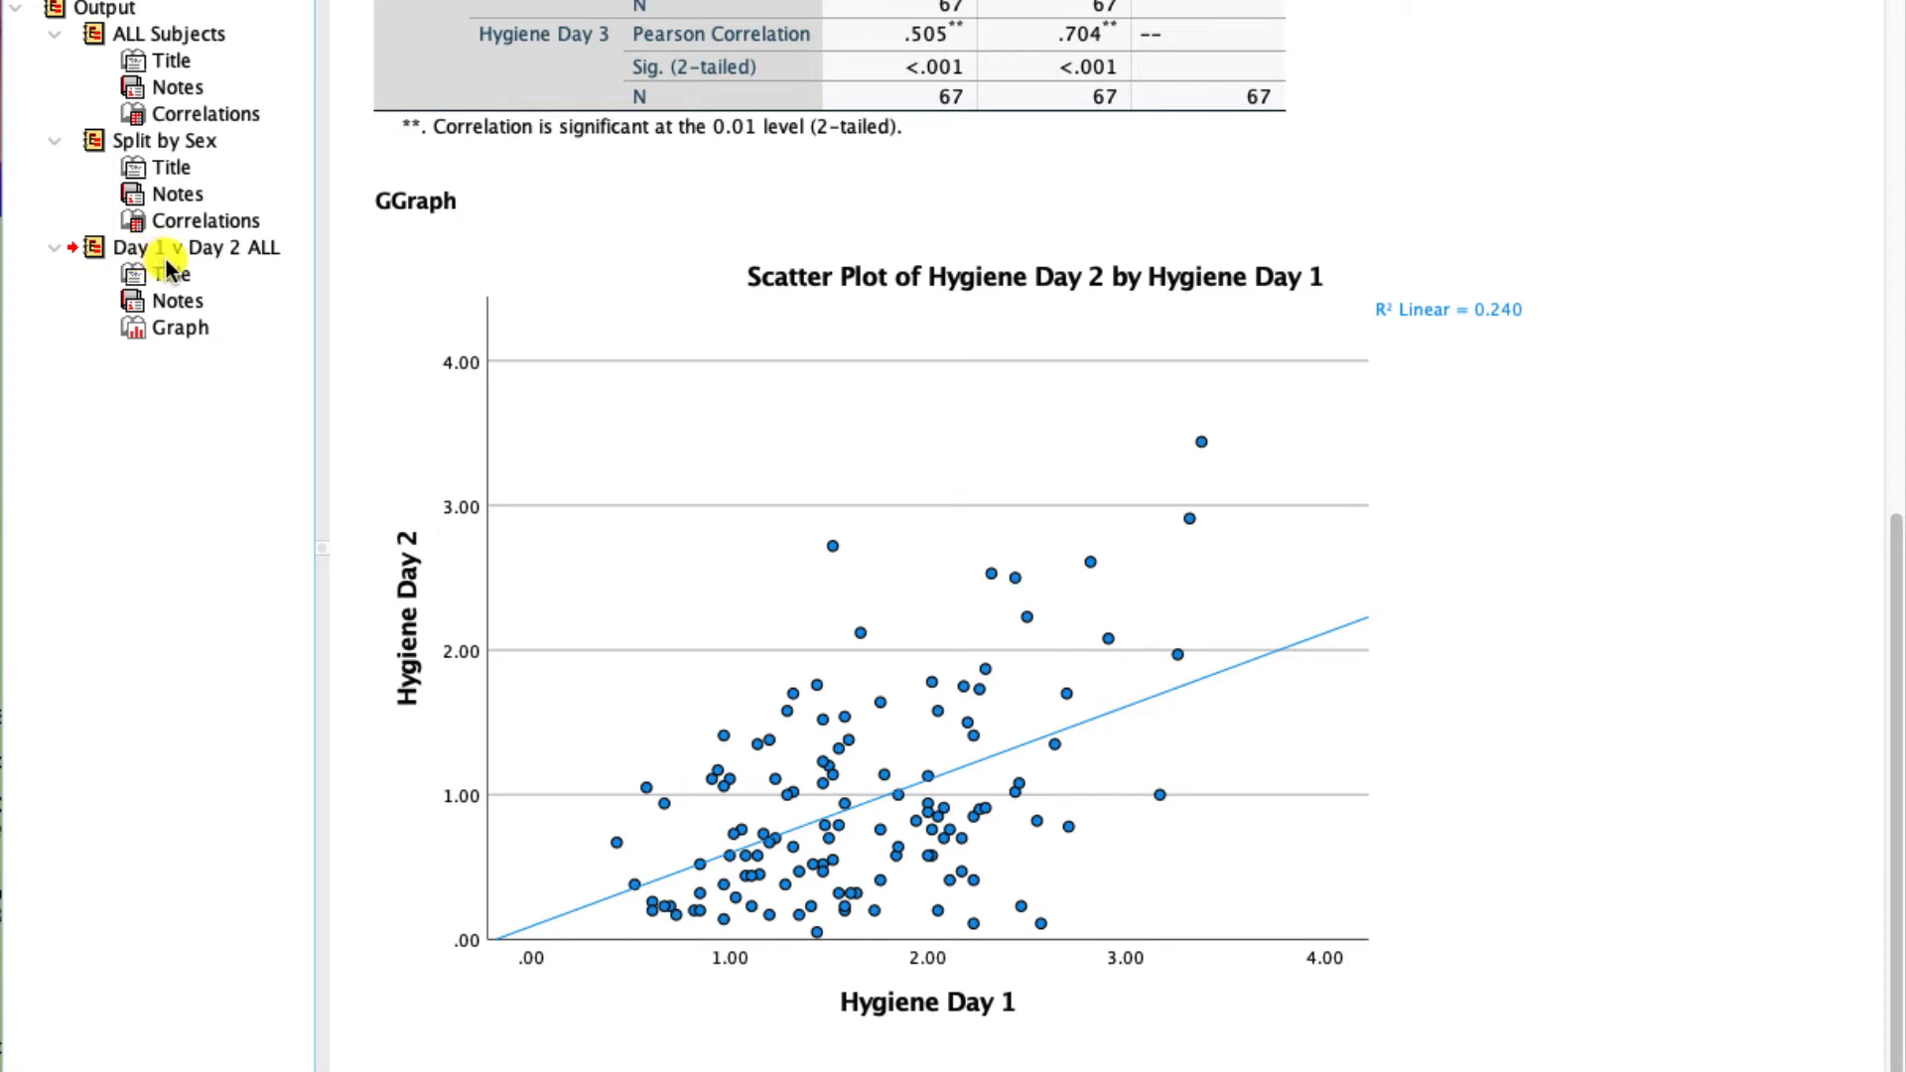
# - Open the scatter plot in the Chart Editor and examine its title, axis titles and plot area as editable elements
pyautogui.click(609, 536)
pyautogui.doubleClick(922, 481)
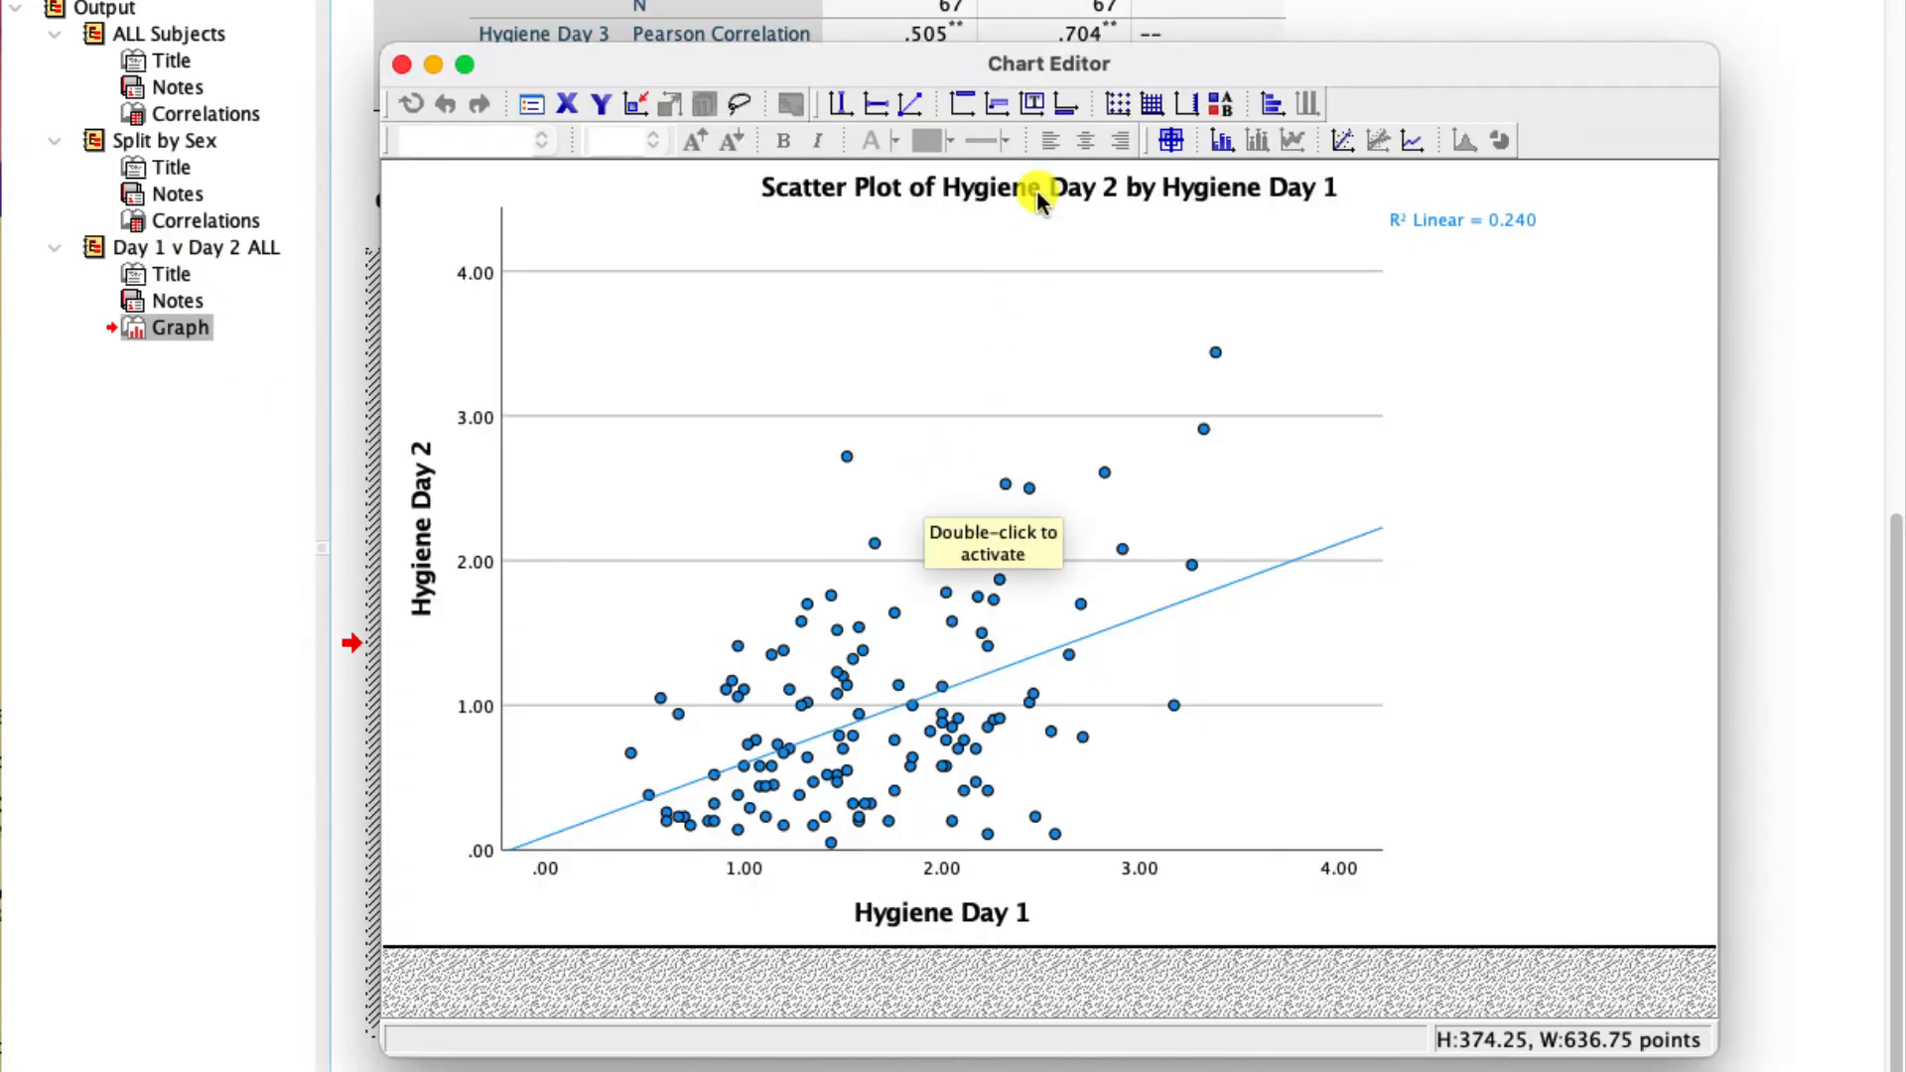
pyautogui.click(1038, 193)
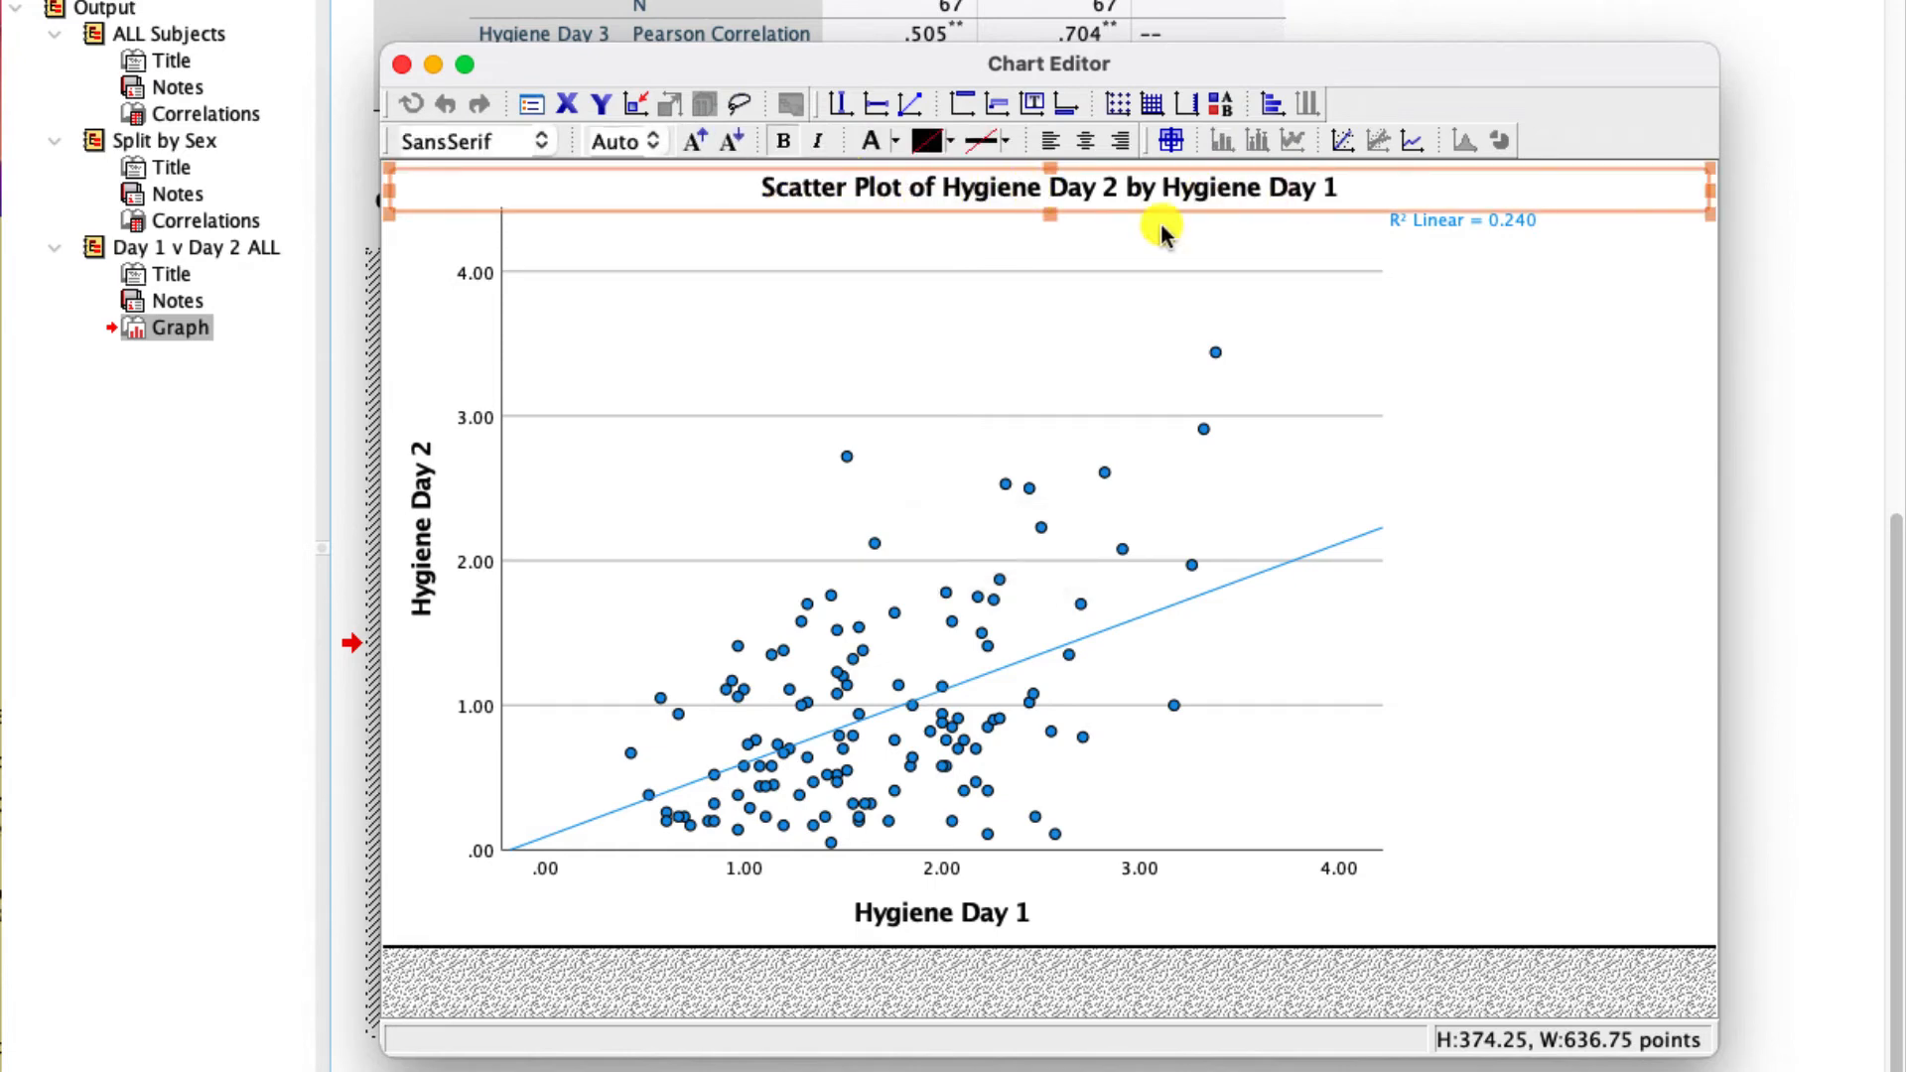
pyautogui.click(415, 550)
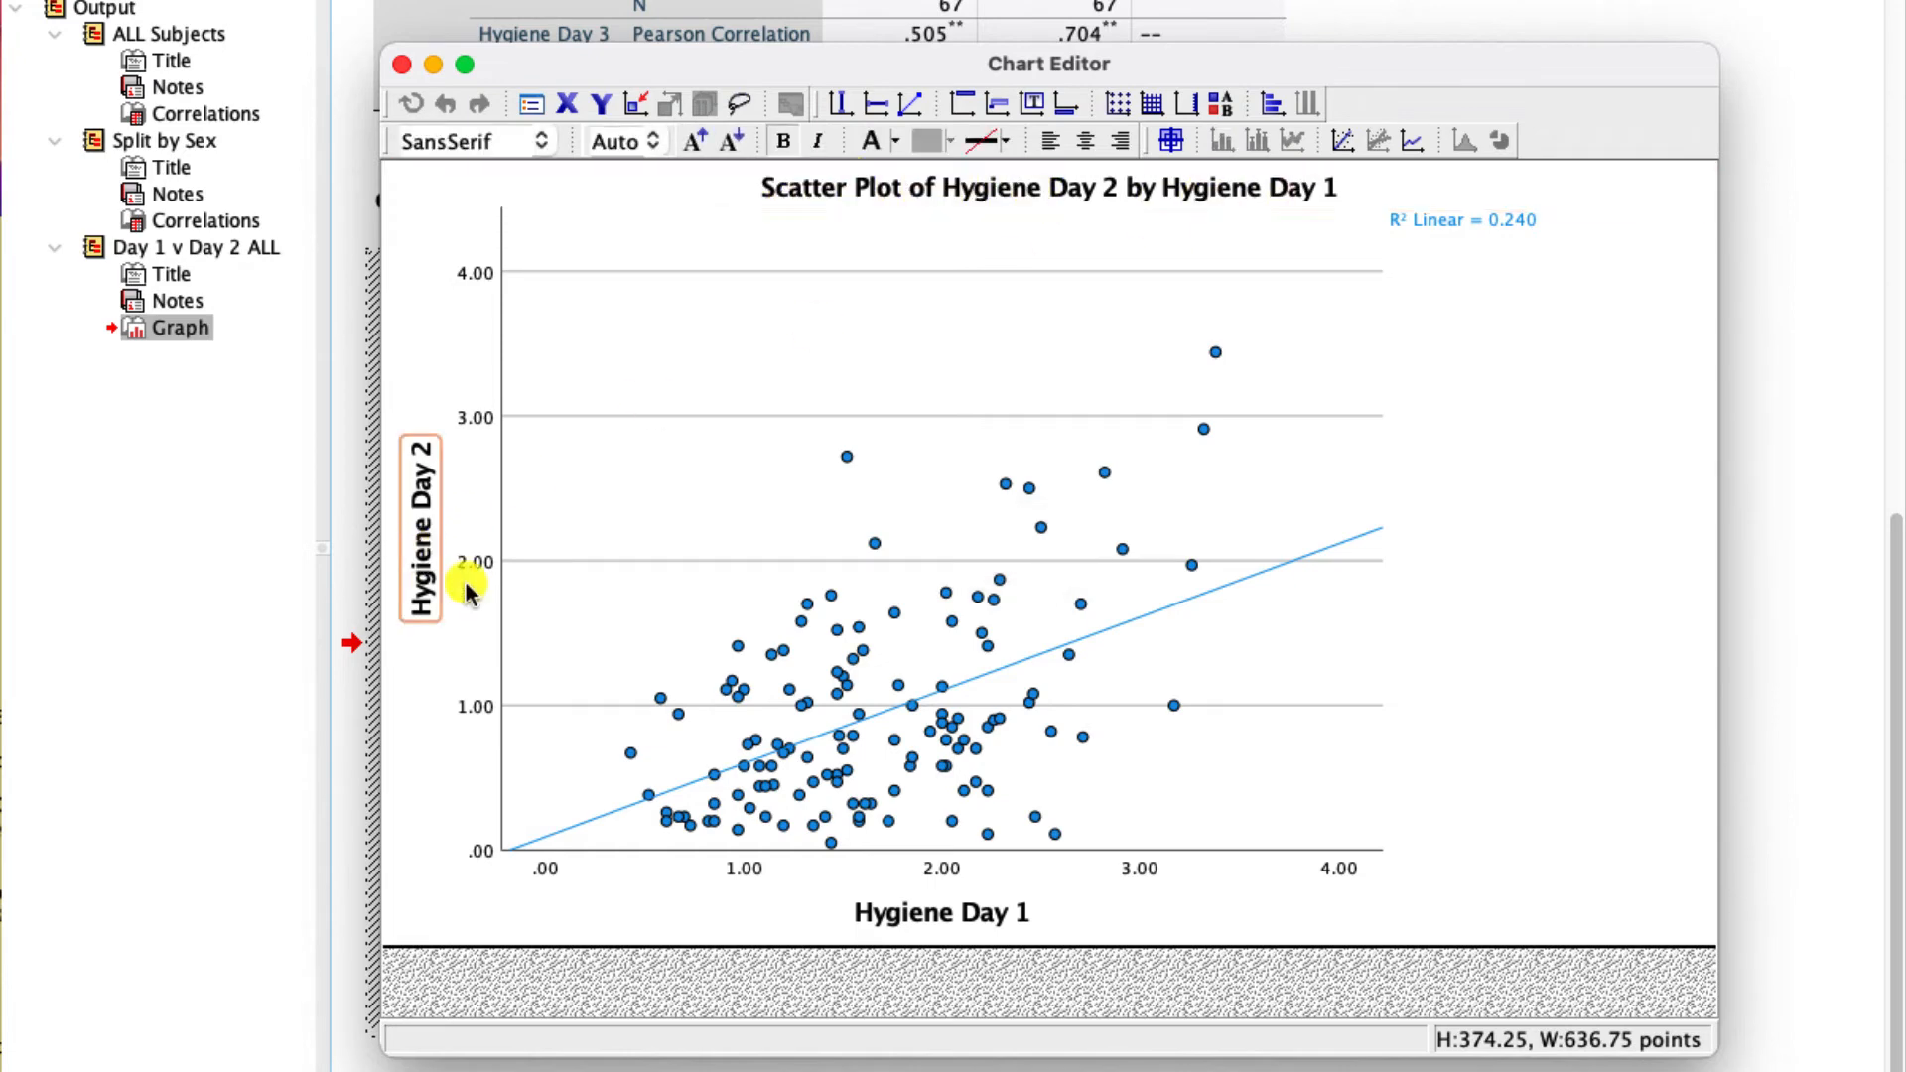
pyautogui.click(949, 913)
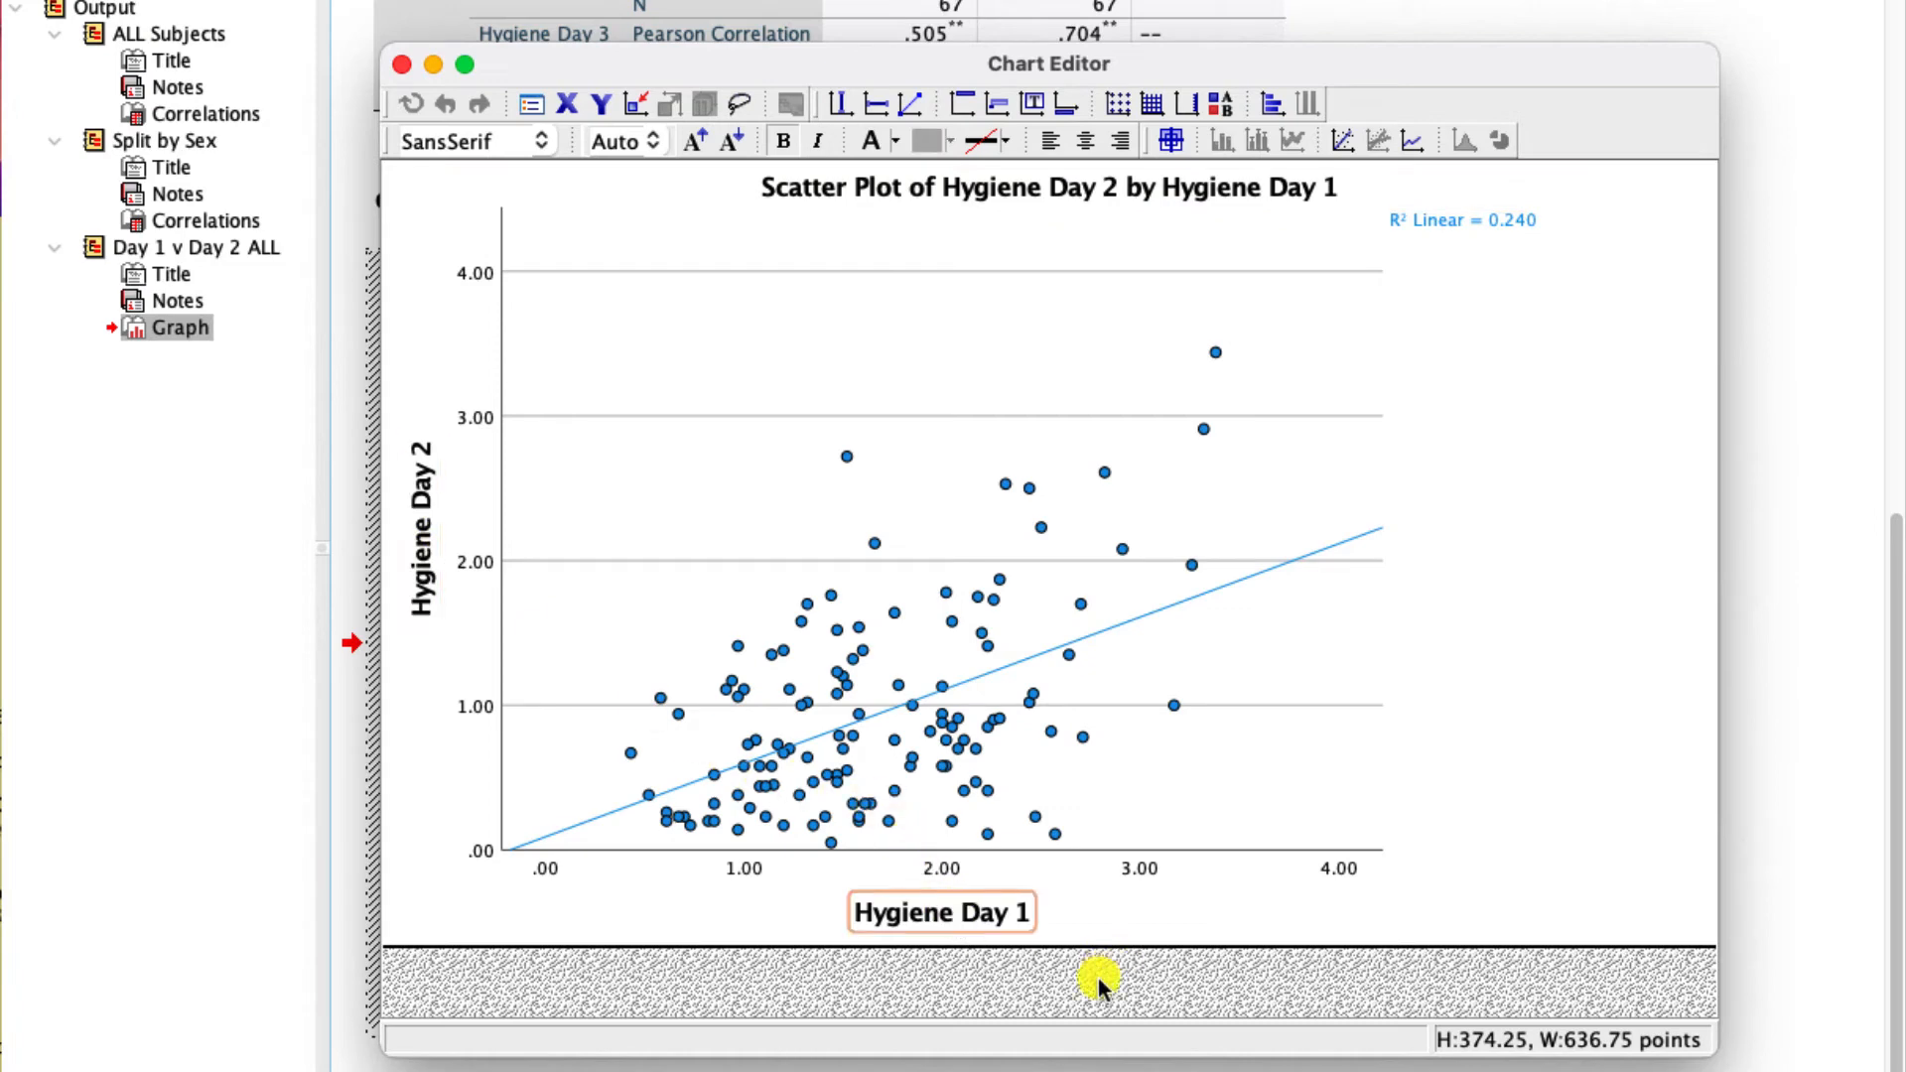
pyautogui.click(1097, 629)
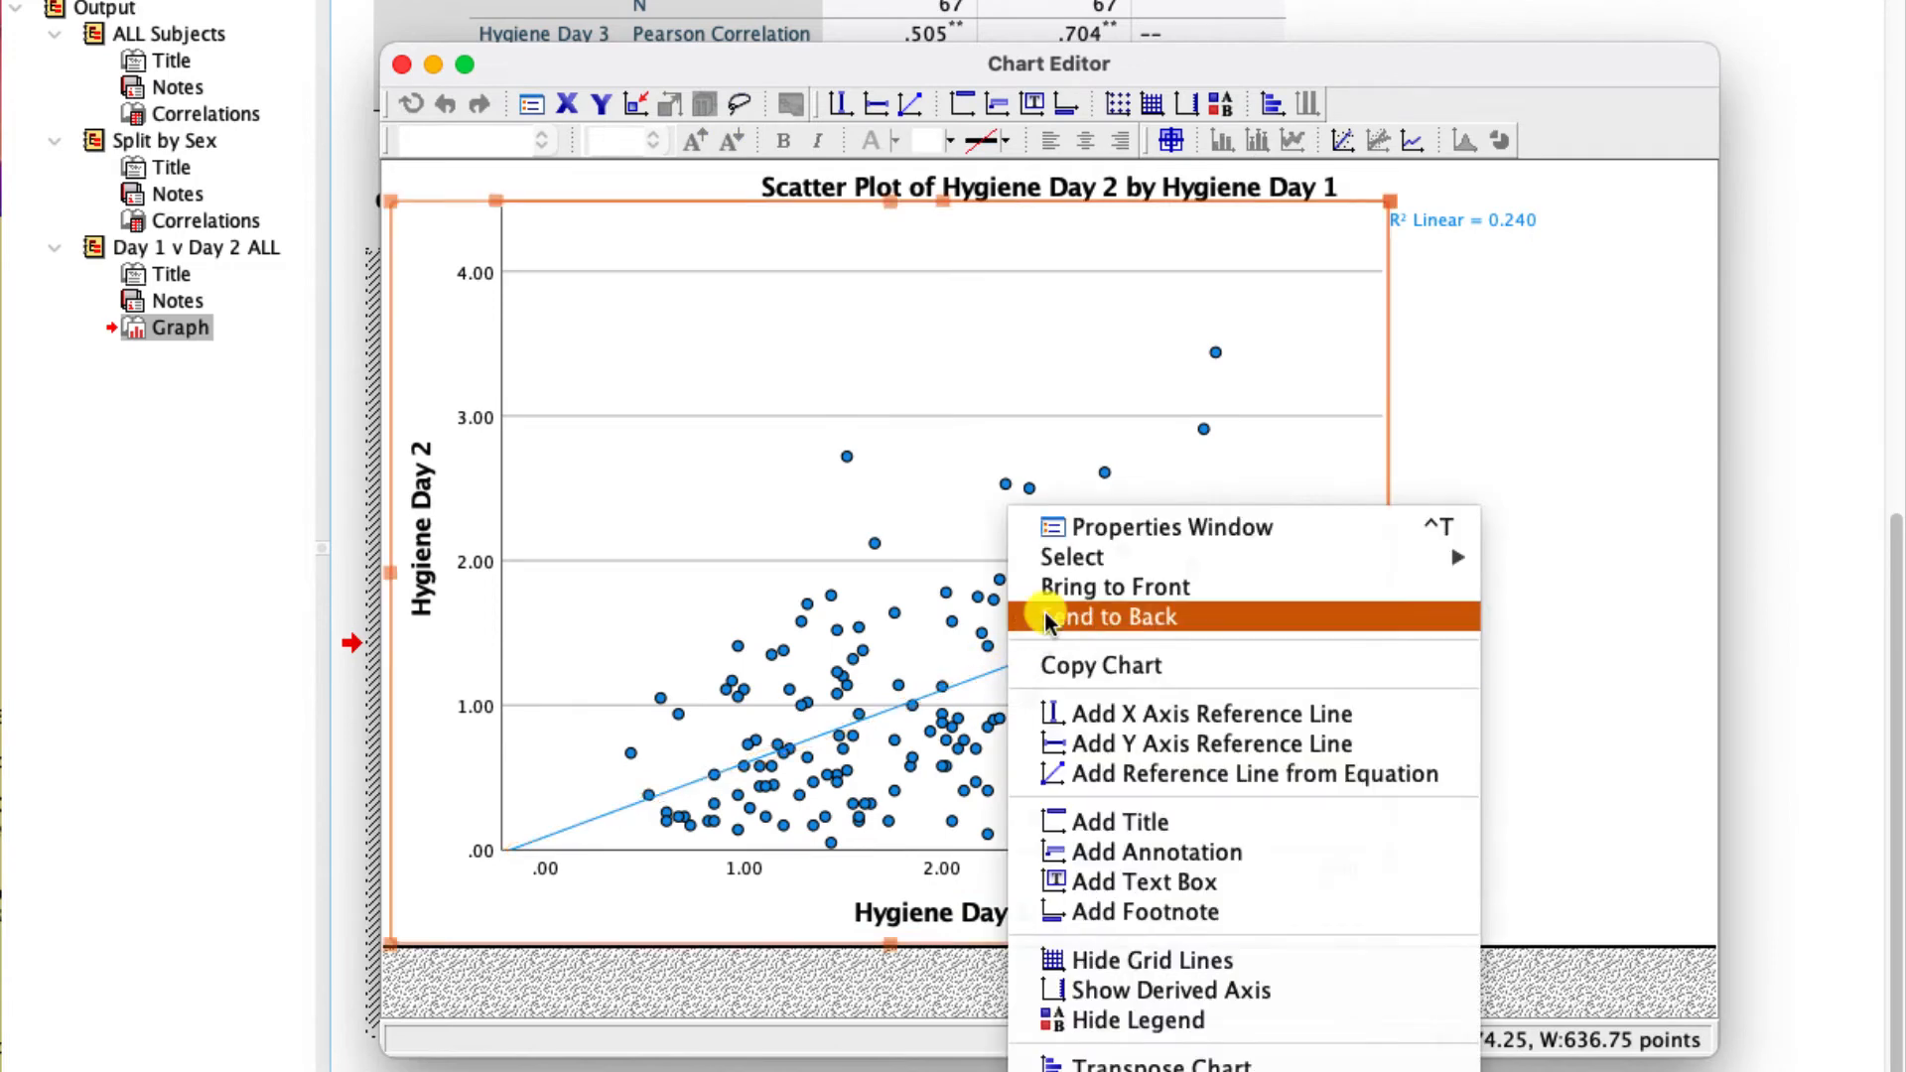
pyautogui.click(886, 487)
pyautogui.click(885, 487)
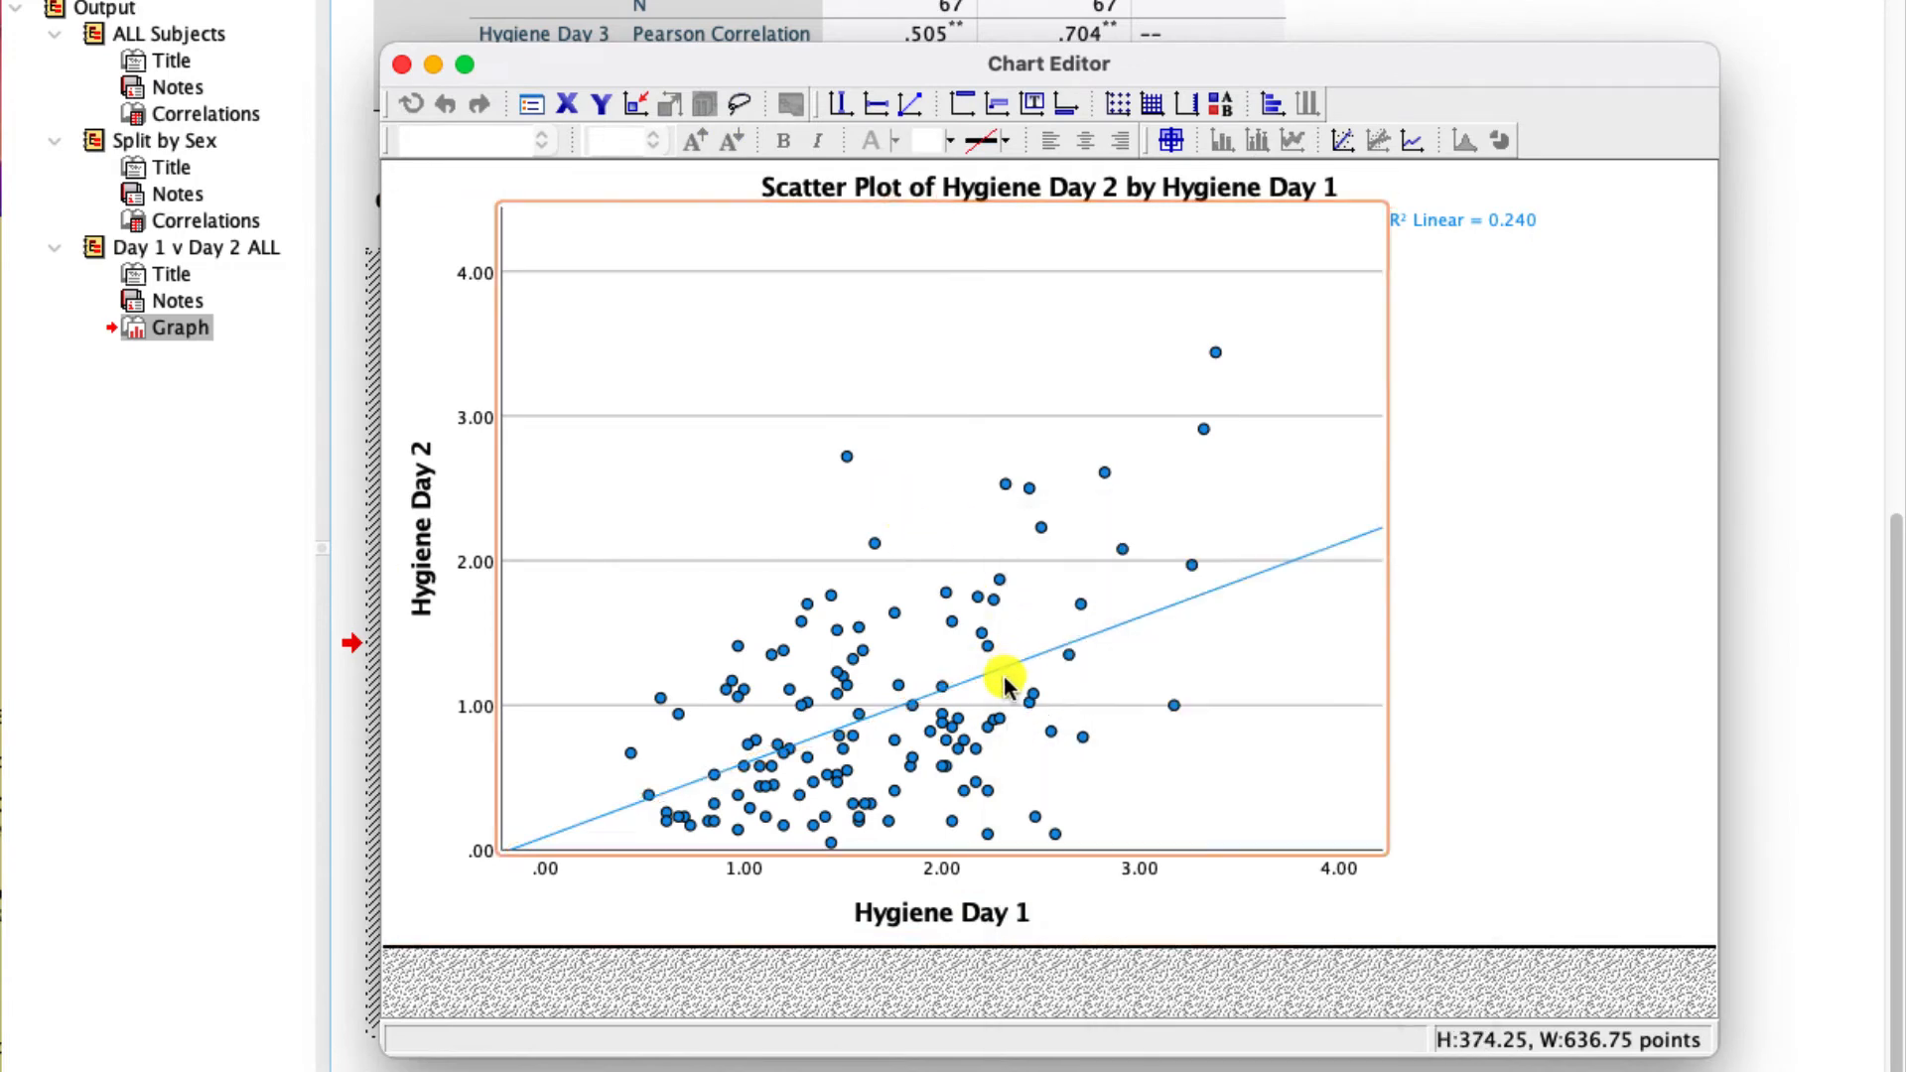
# - Attach the equation label to the linear fit line of the Day 1 versus Day 2 scatter plot and close the Chart Editor
pyautogui.click(991, 670)
pyautogui.rightClick(991, 670)
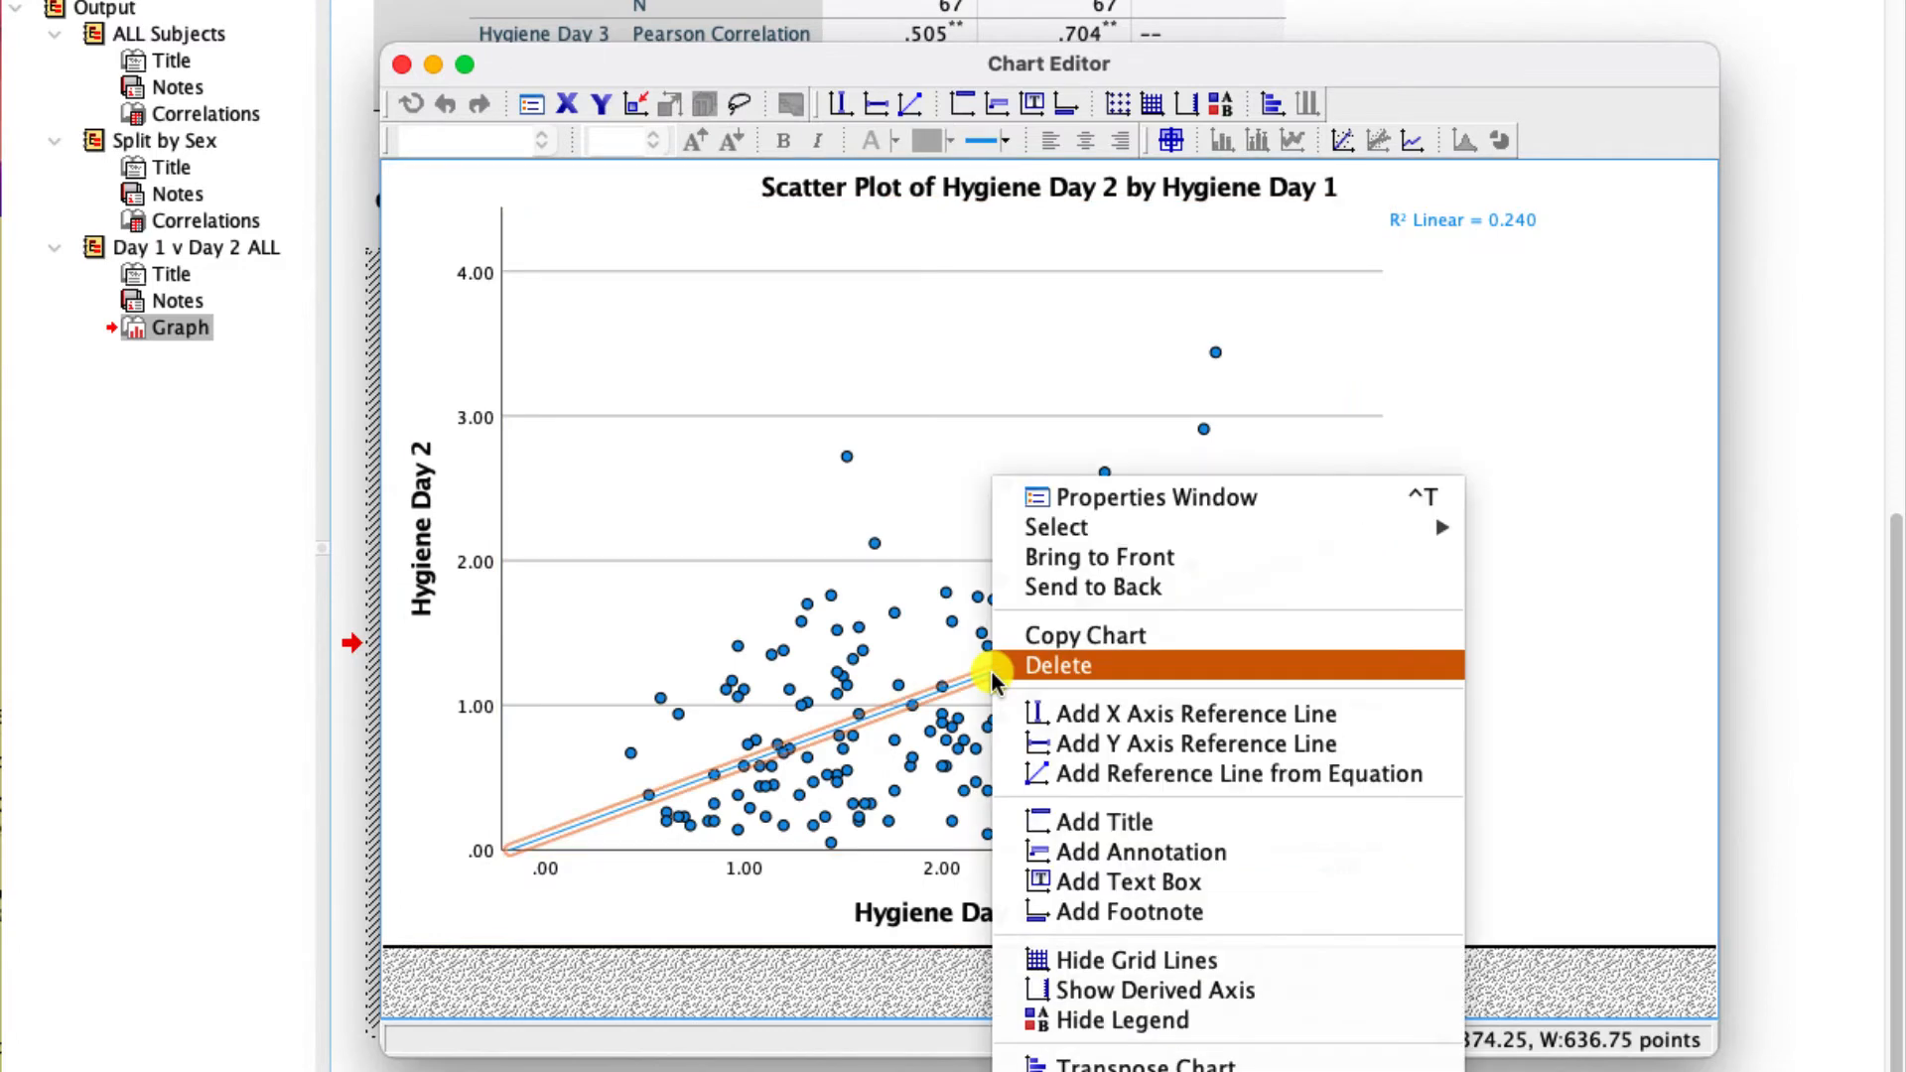
pyautogui.click(1093, 497)
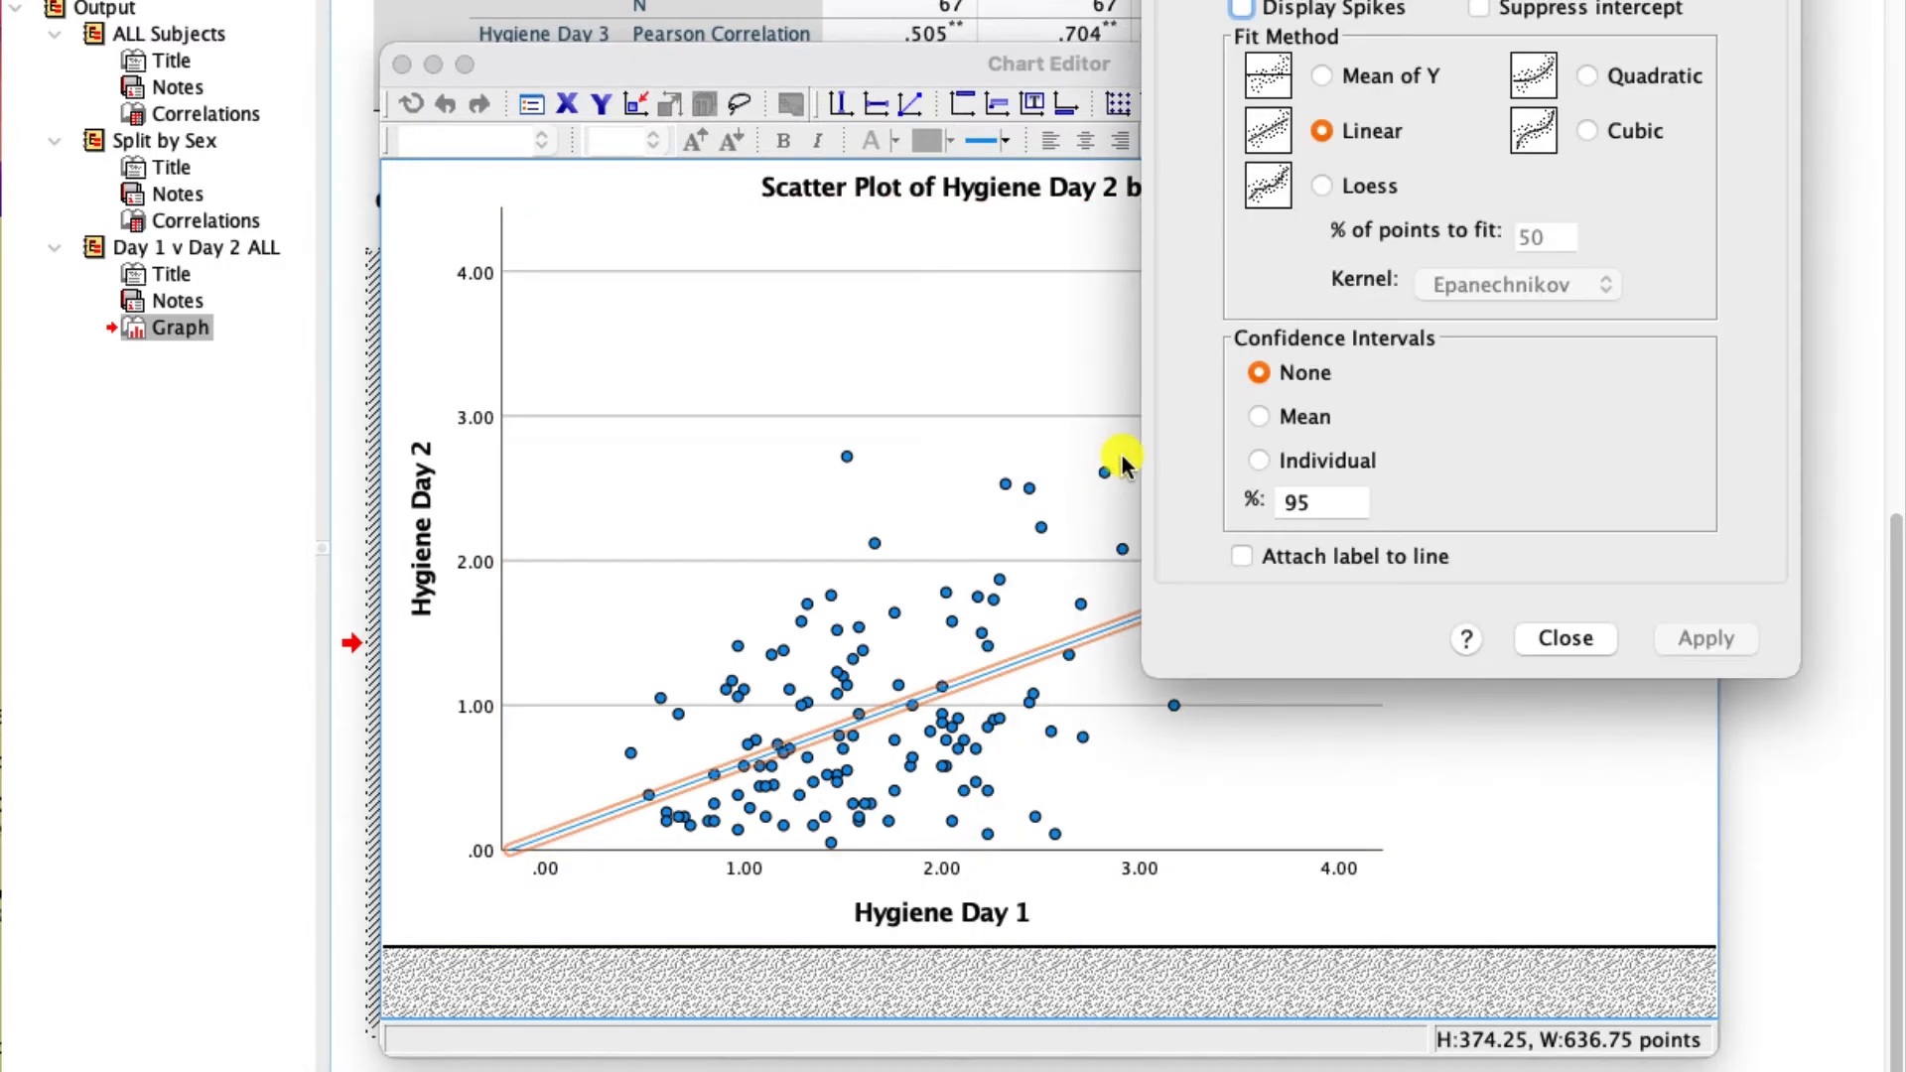
pyautogui.click(1243, 557)
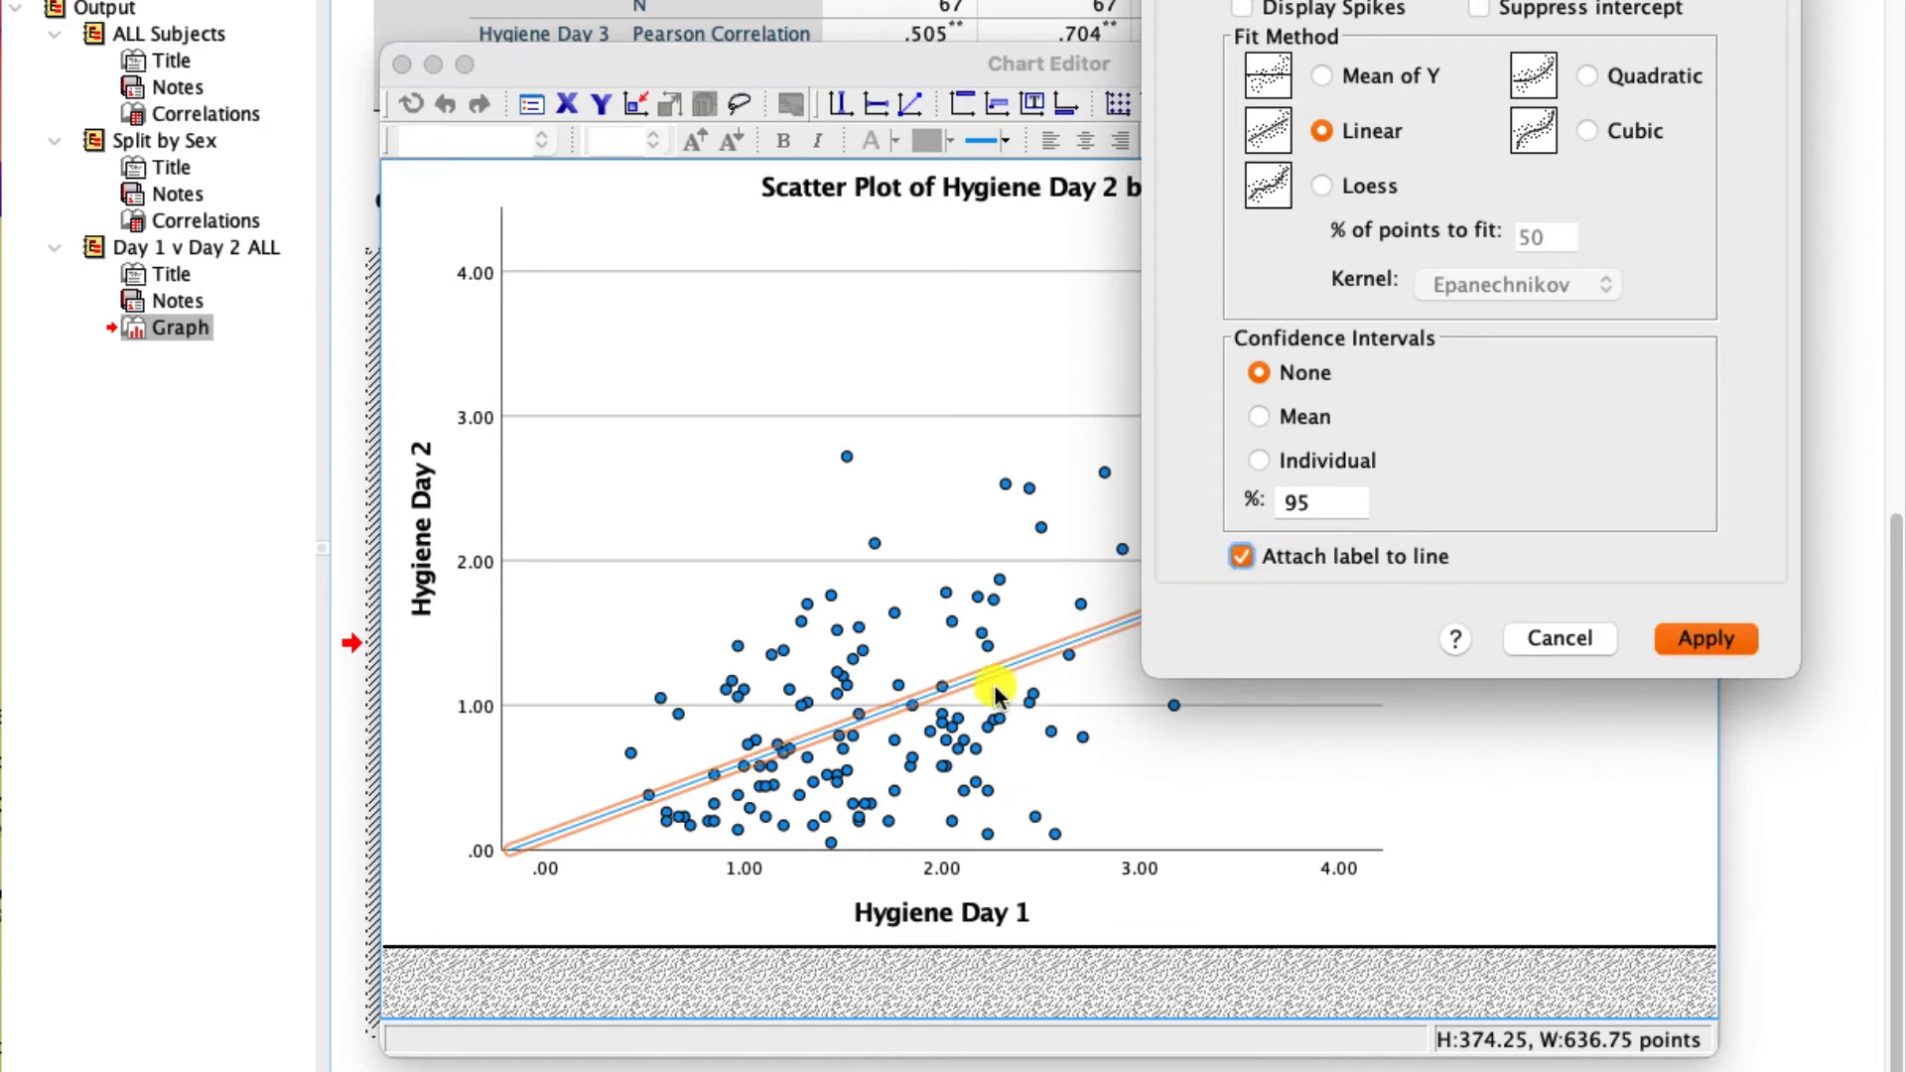
pyautogui.click(1704, 638)
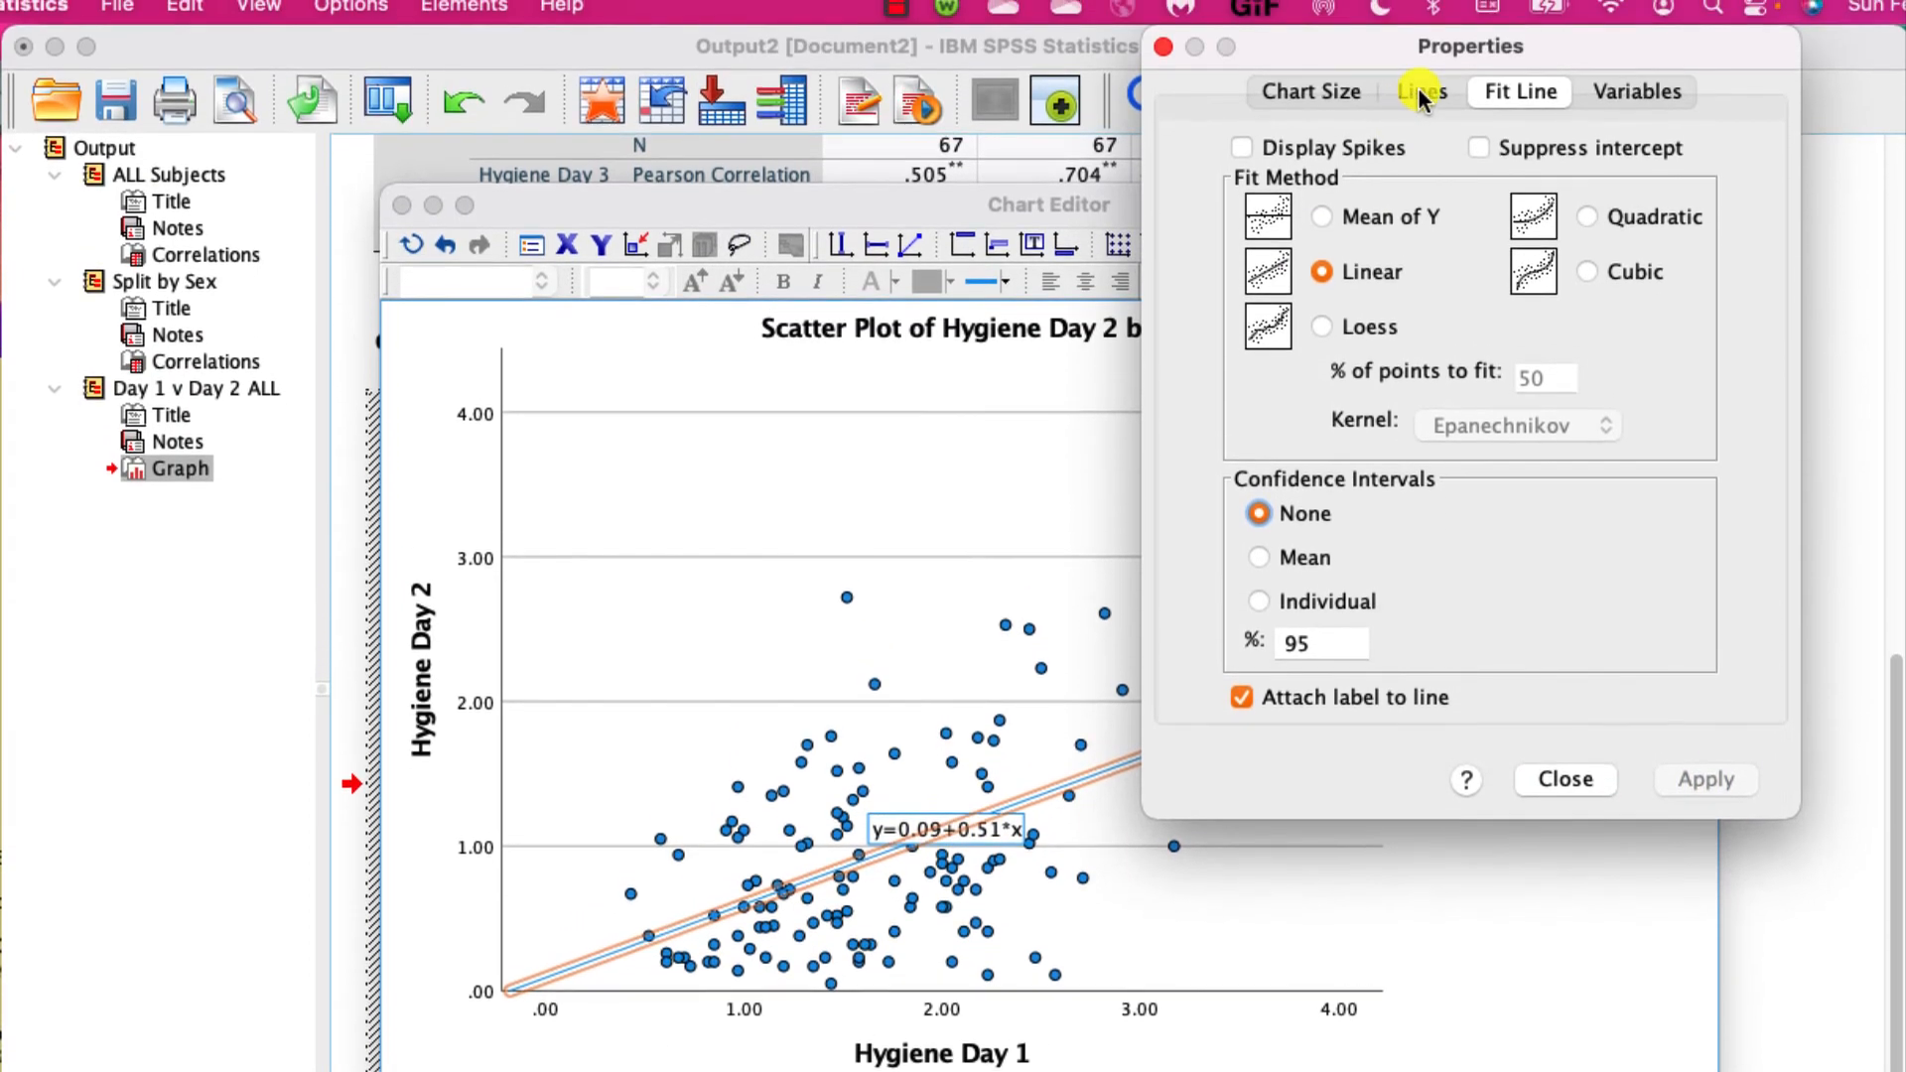
pyautogui.click(1422, 92)
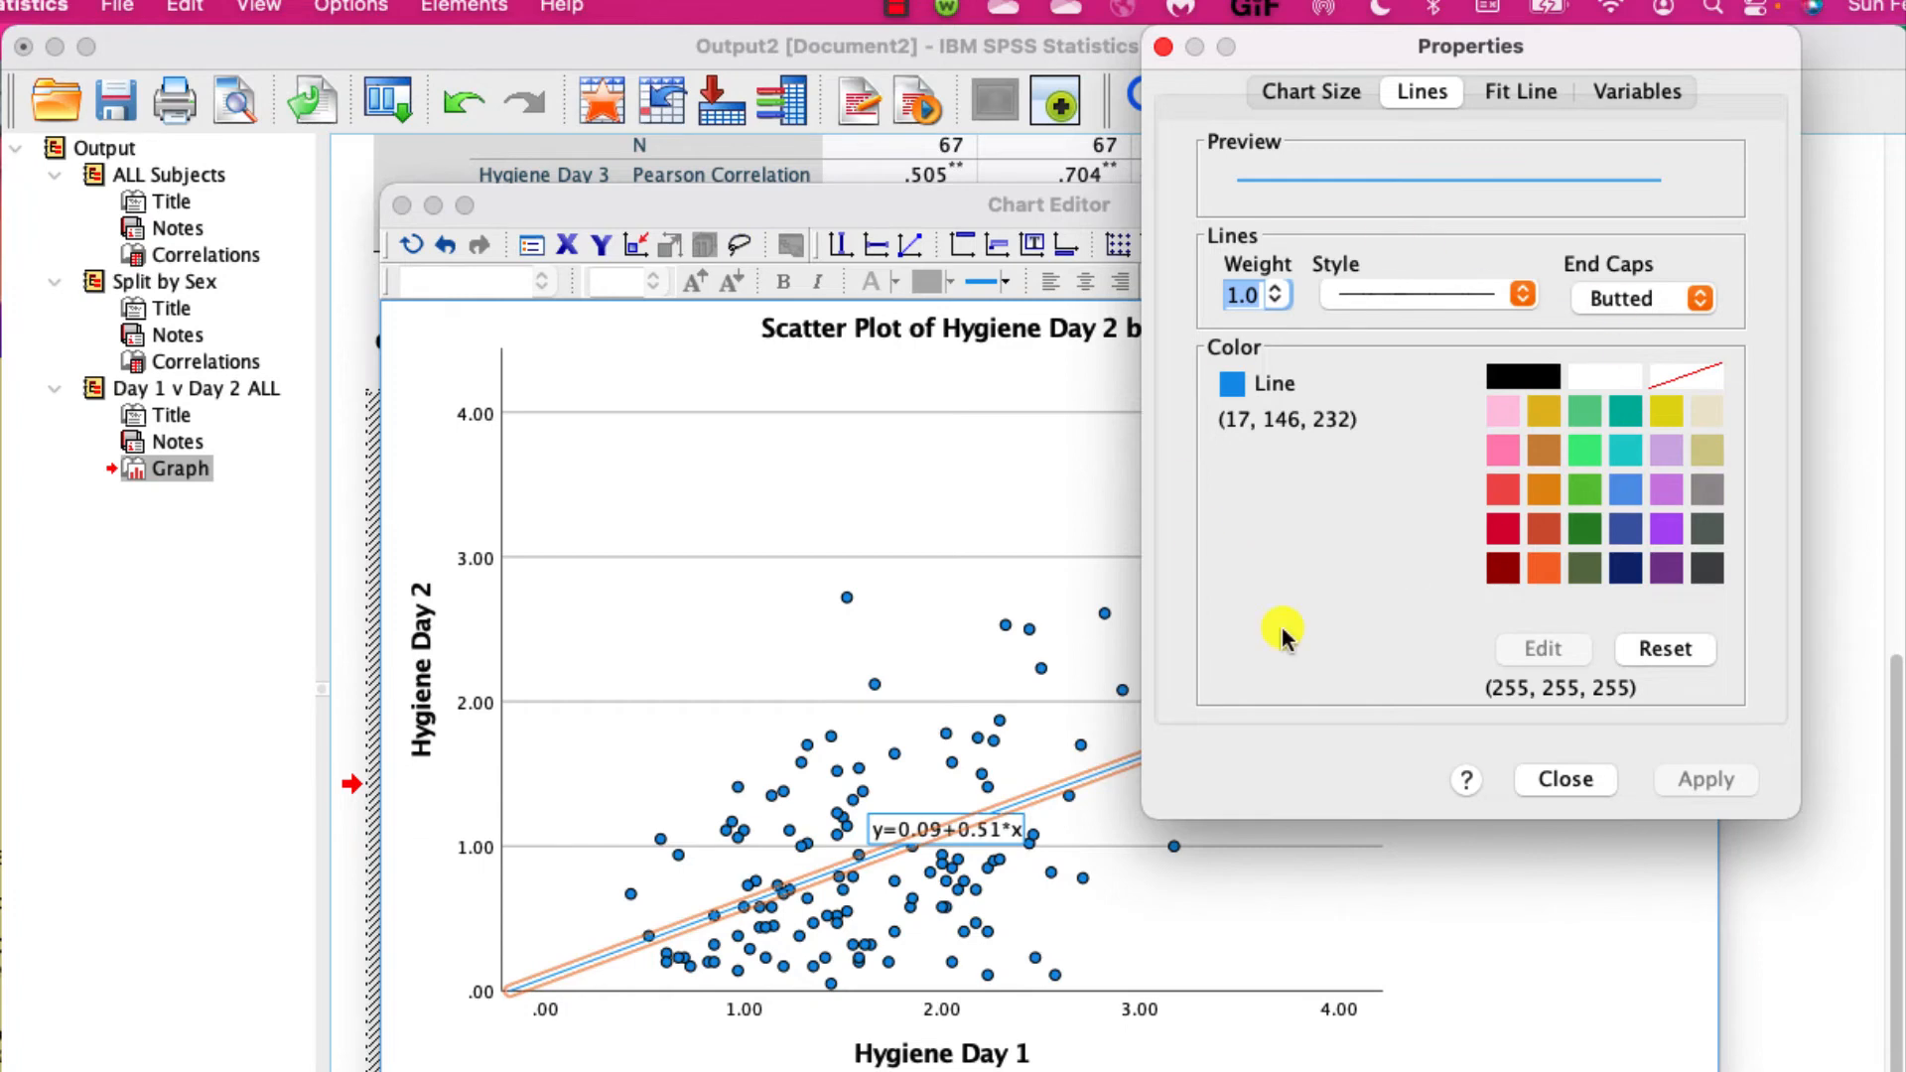
pyautogui.click(1567, 779)
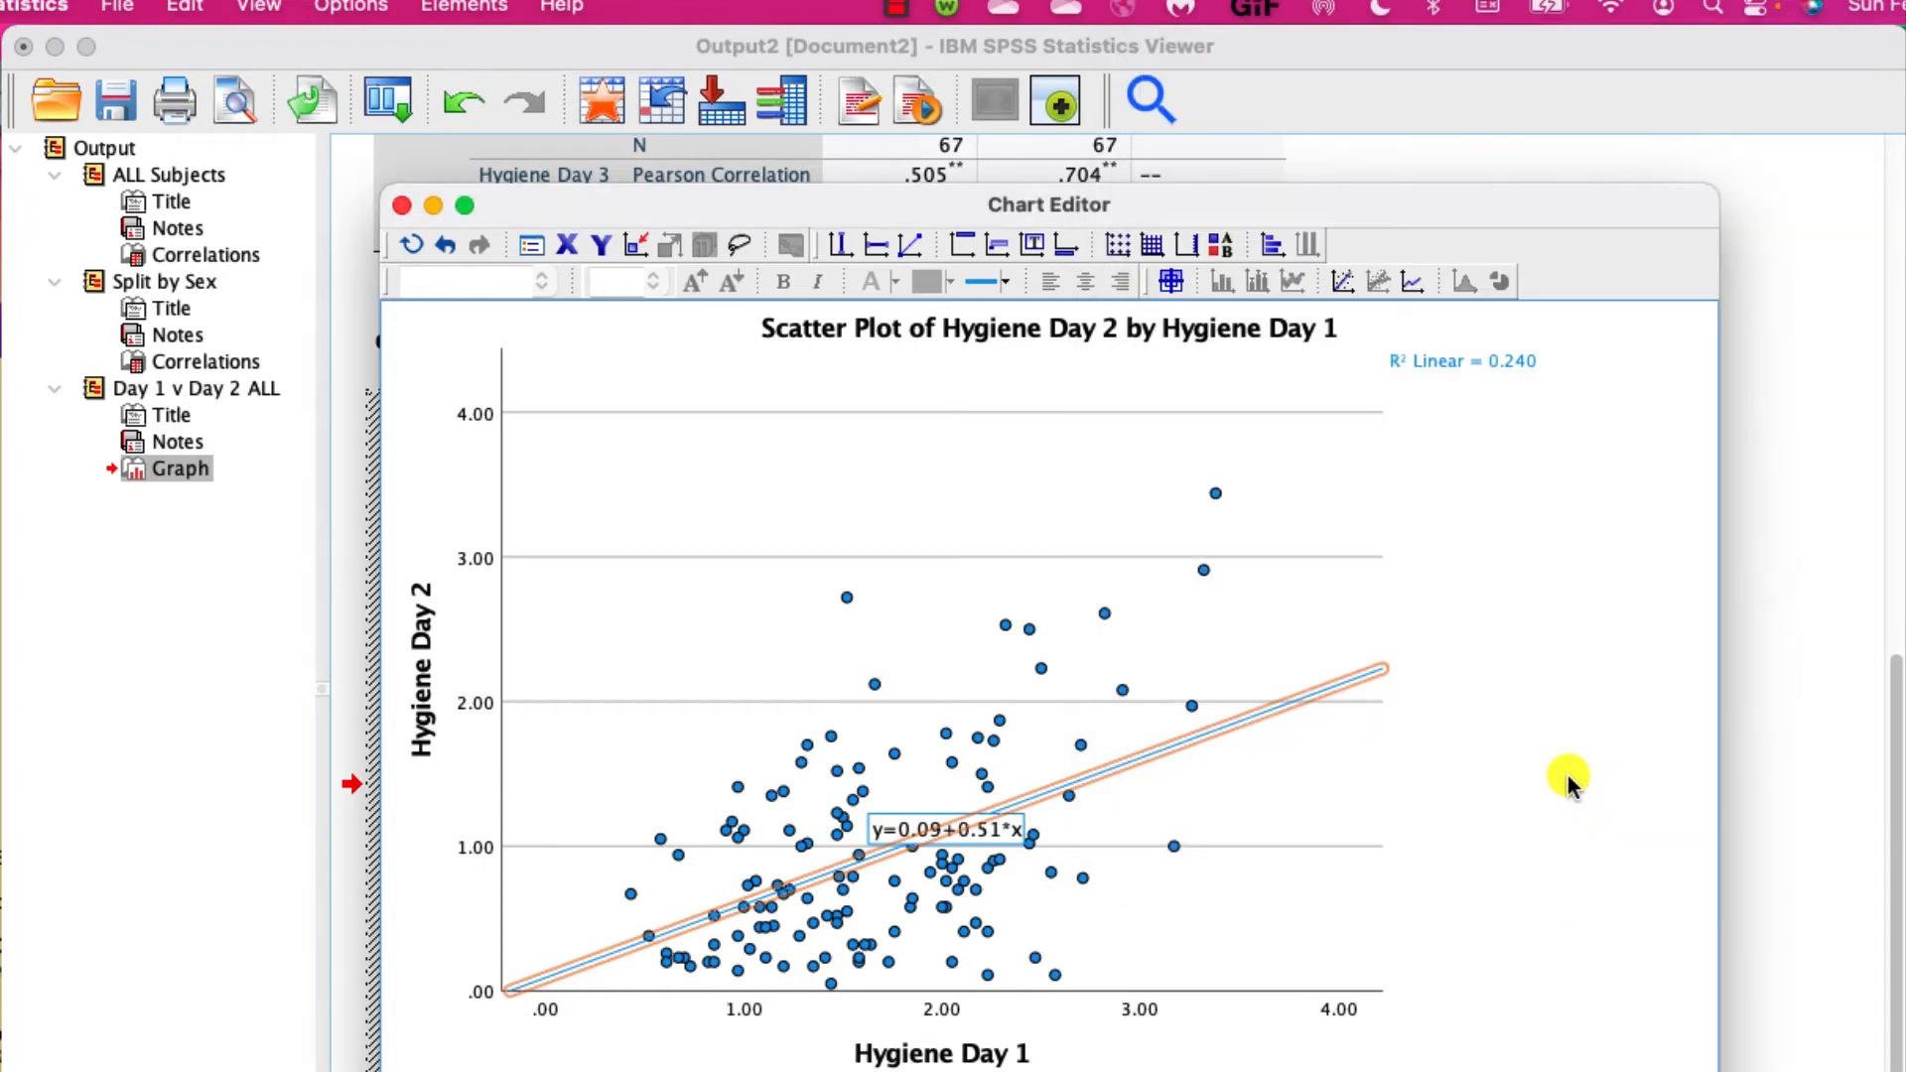
pyautogui.click(1564, 642)
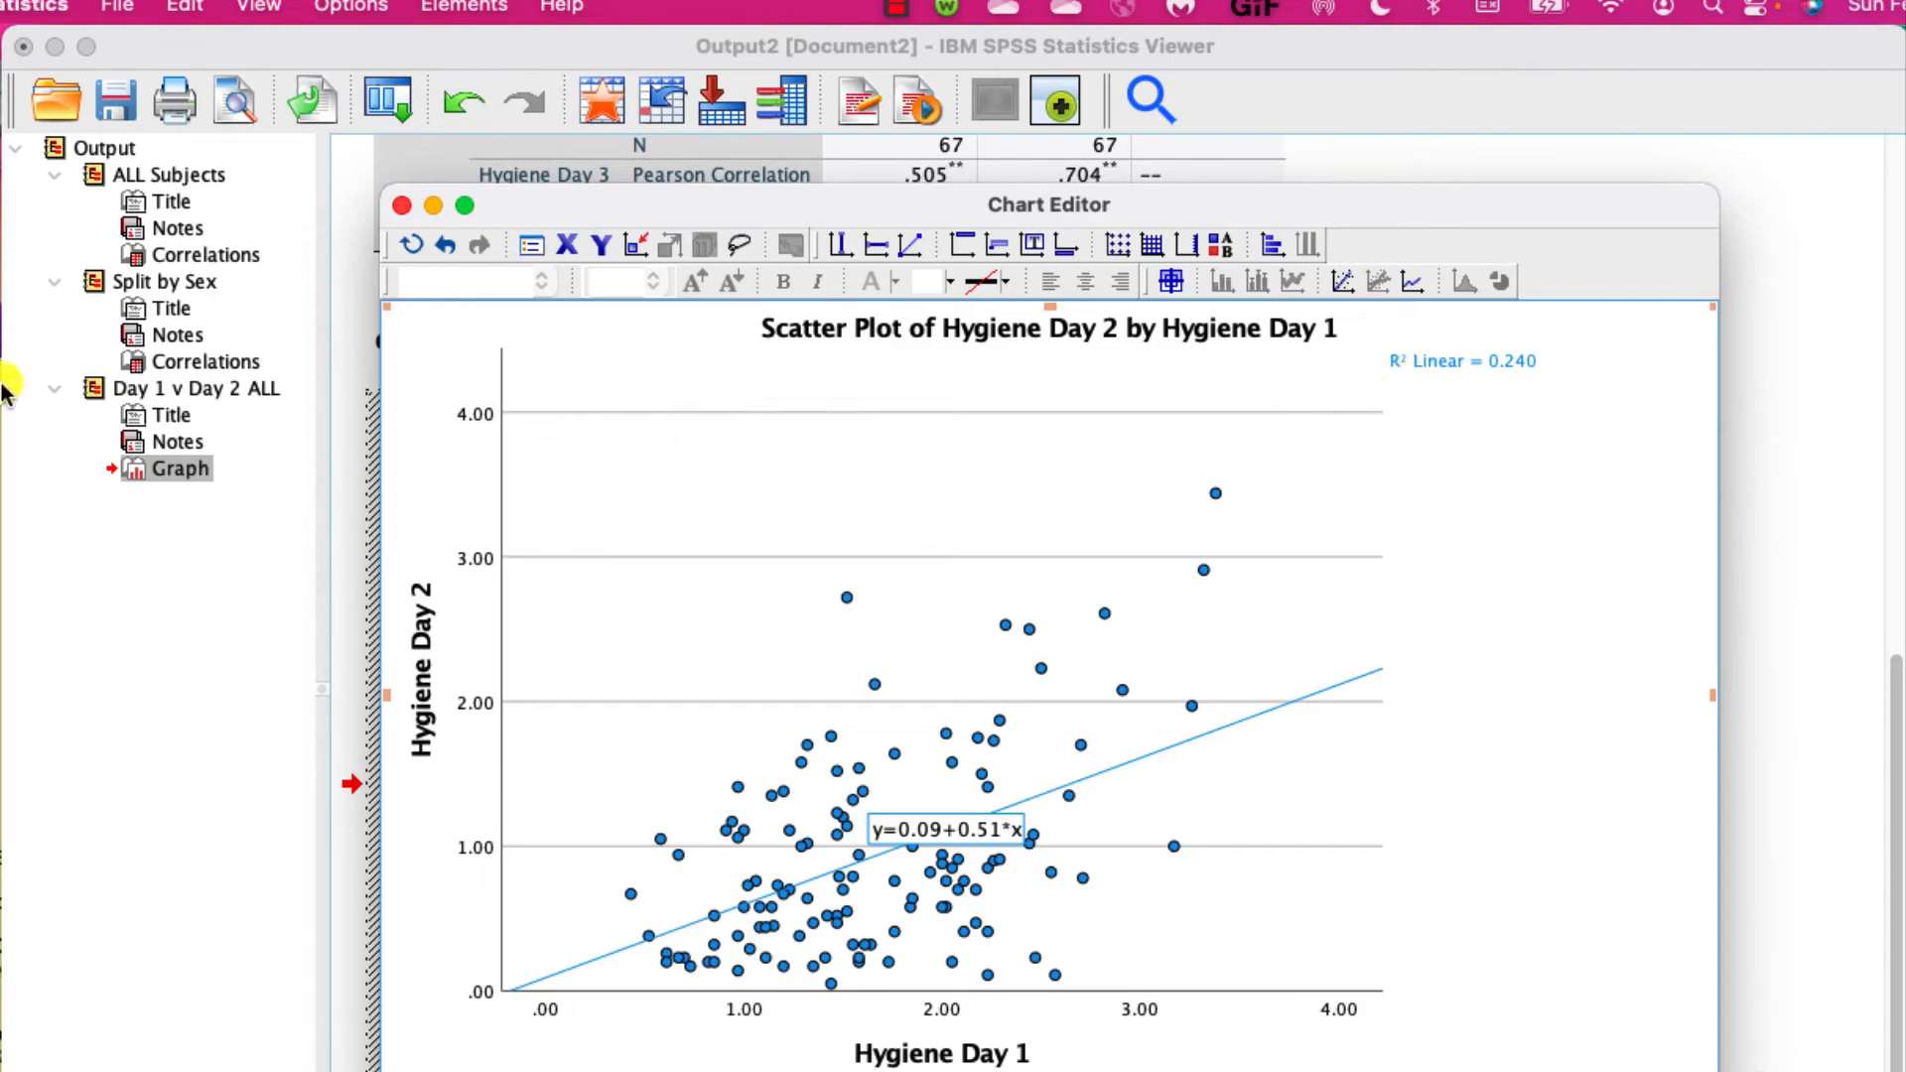
pyautogui.click(404, 206)
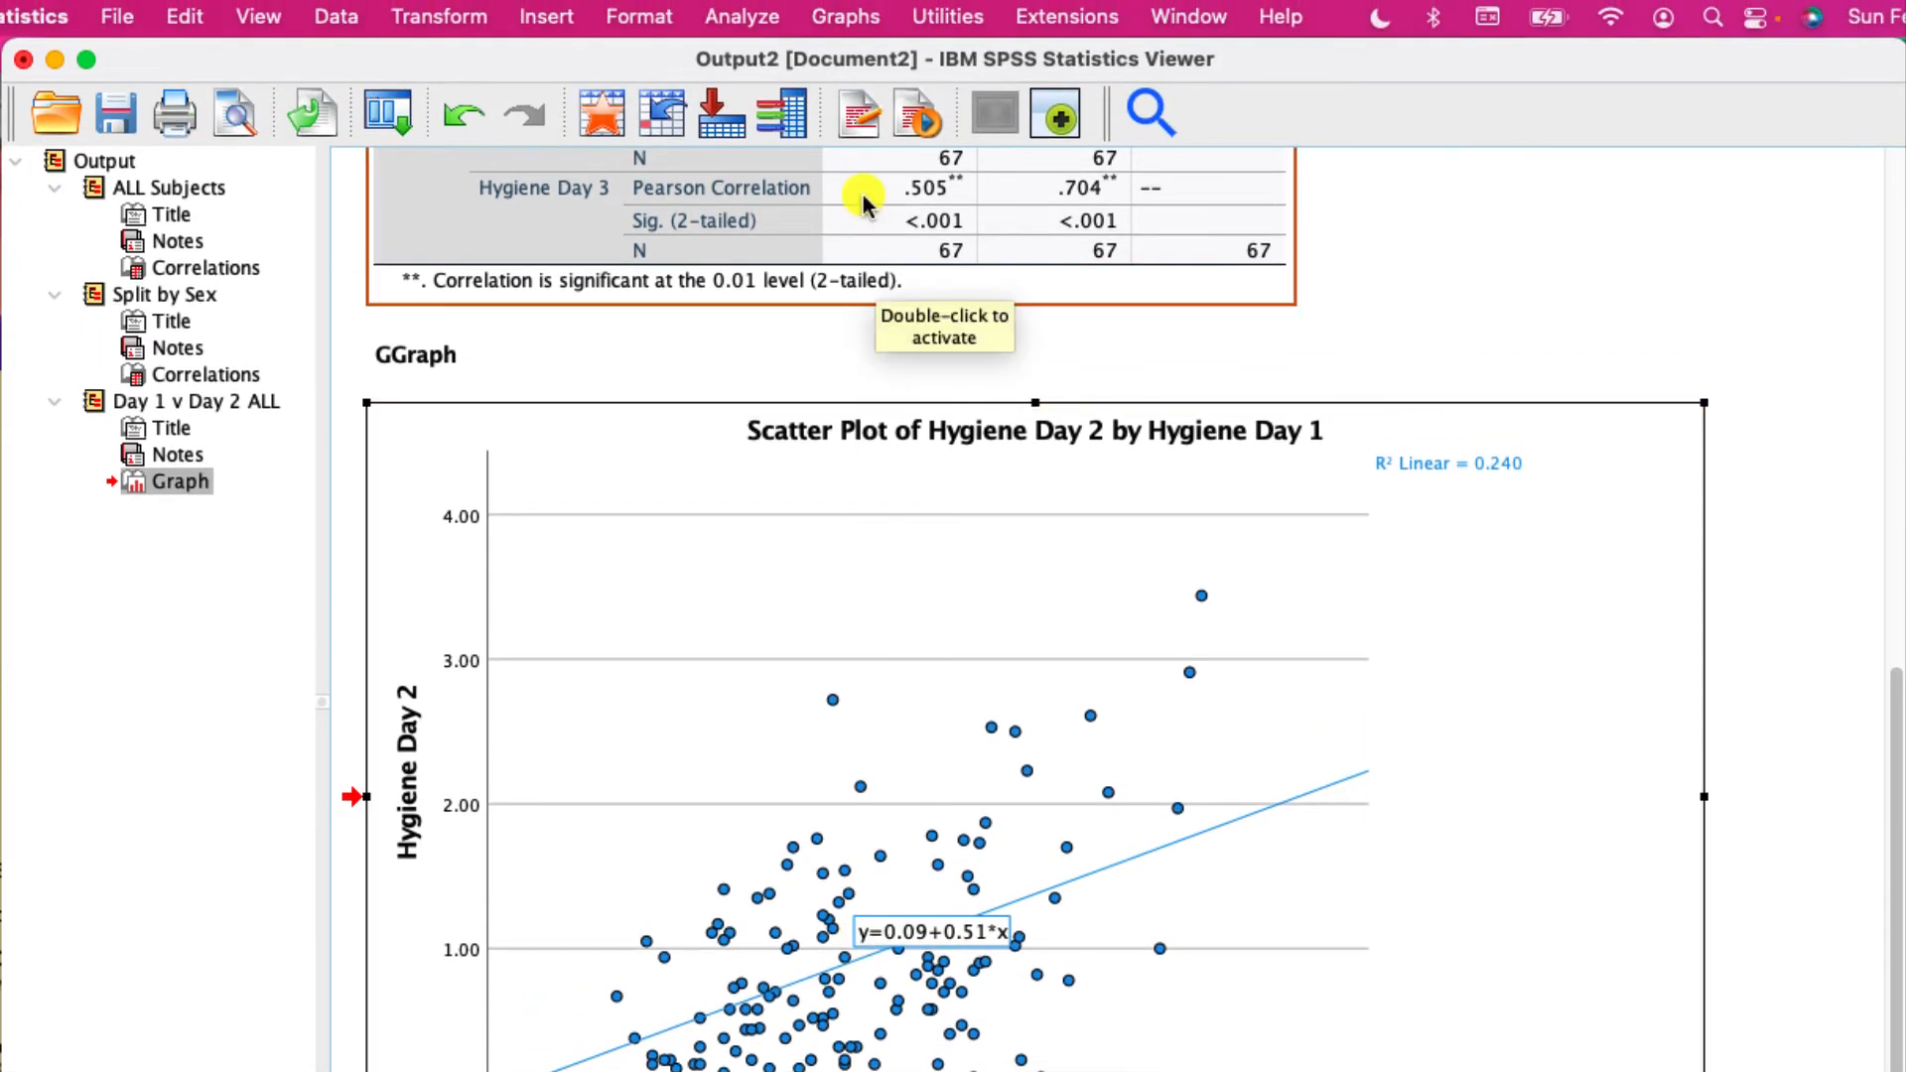
# - In Chart Builder, color the scatter plot points by Sex and replace the Total linear fit line with Subgroups fit lines
pyautogui.click(855, 33)
pyautogui.click(863, 63)
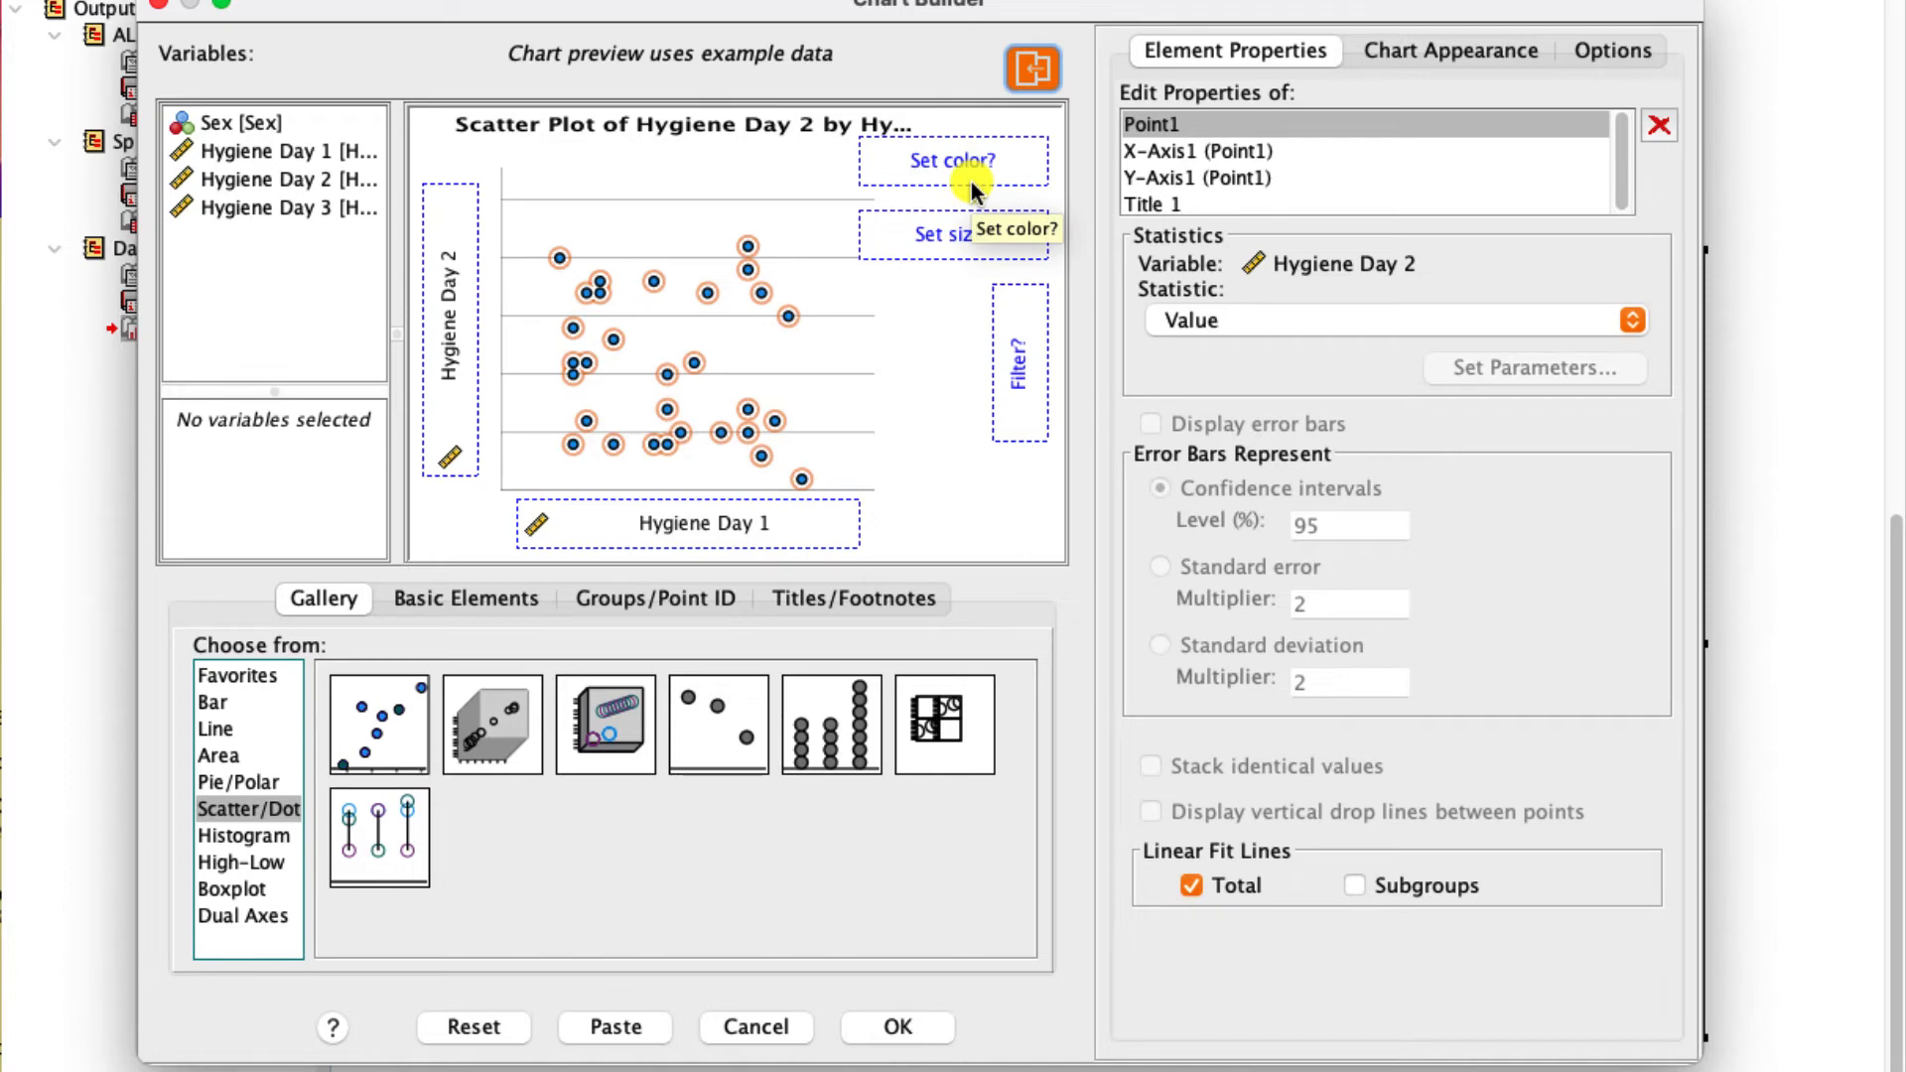
pyautogui.click(221, 127)
pyautogui.moveTo(198, 122); pyautogui.dragTo(903, 151)
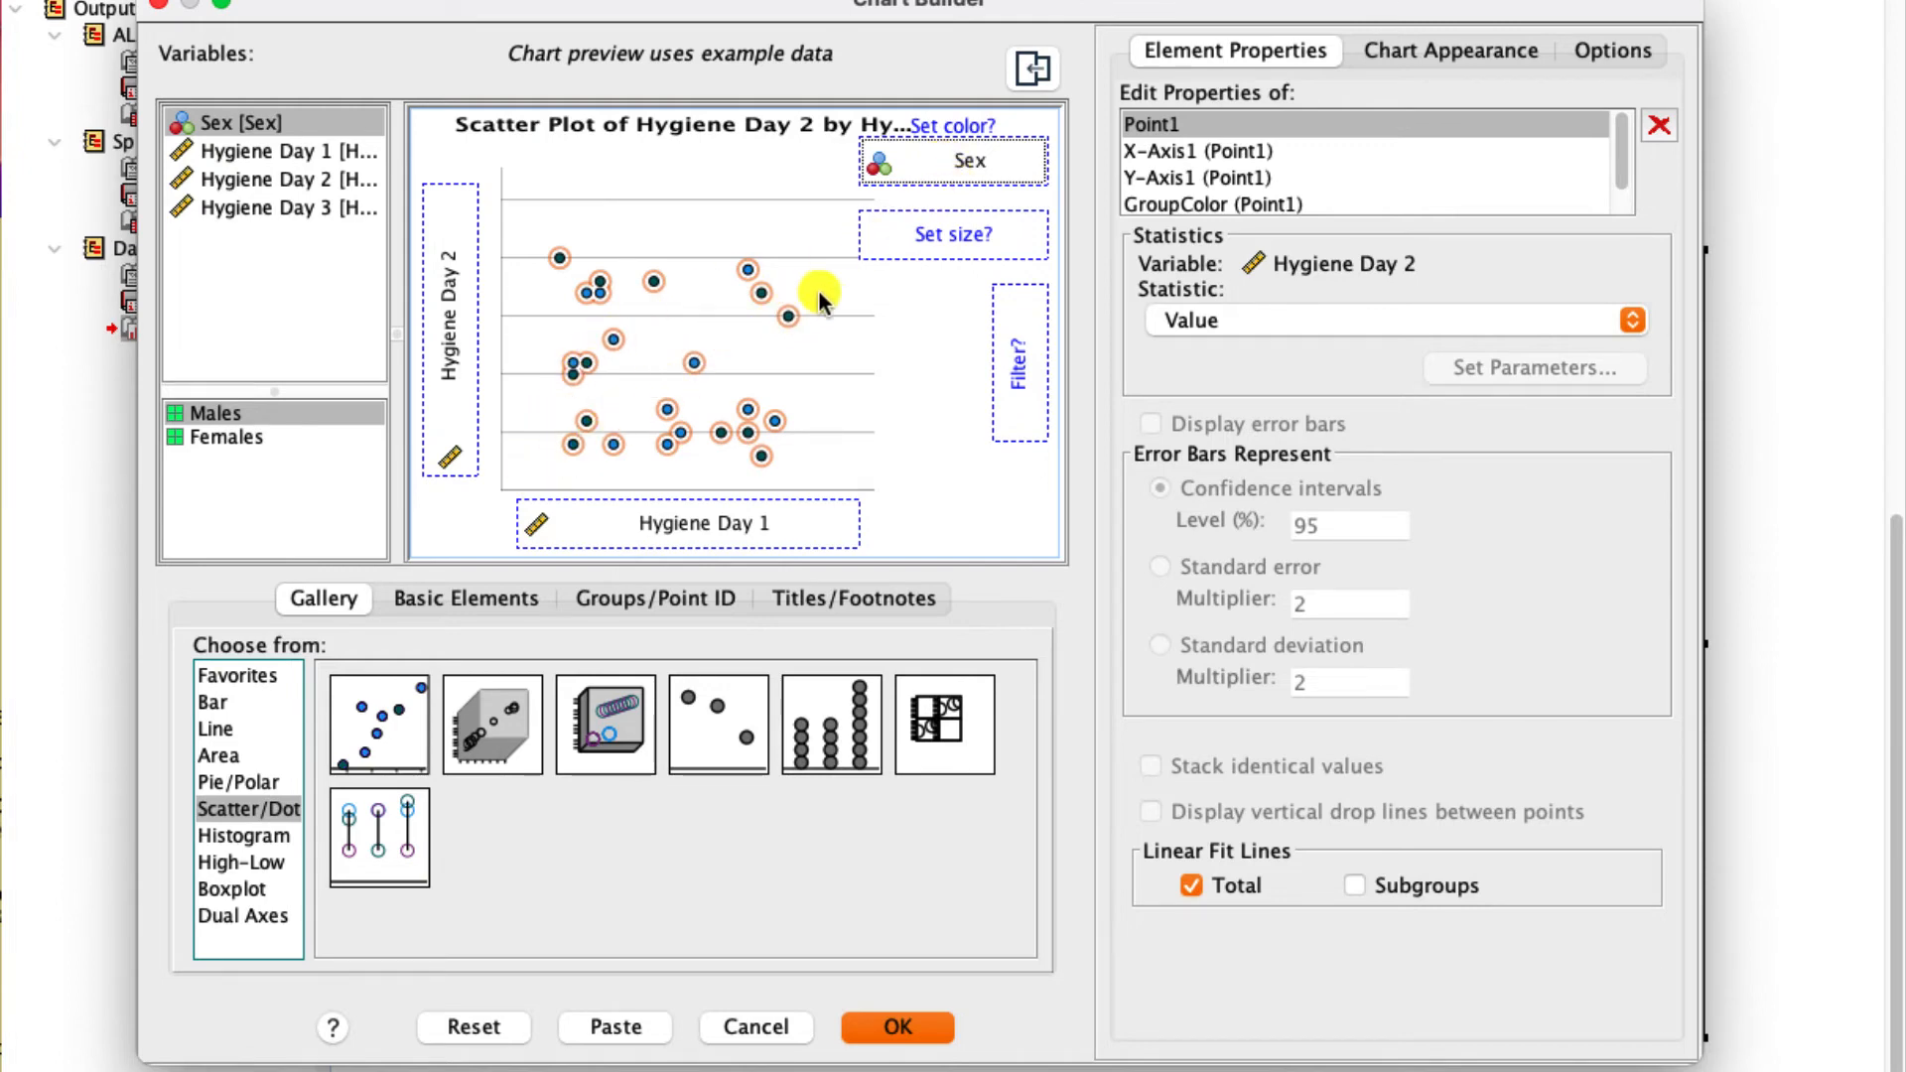
pyautogui.click(1188, 886)
pyautogui.click(1354, 886)
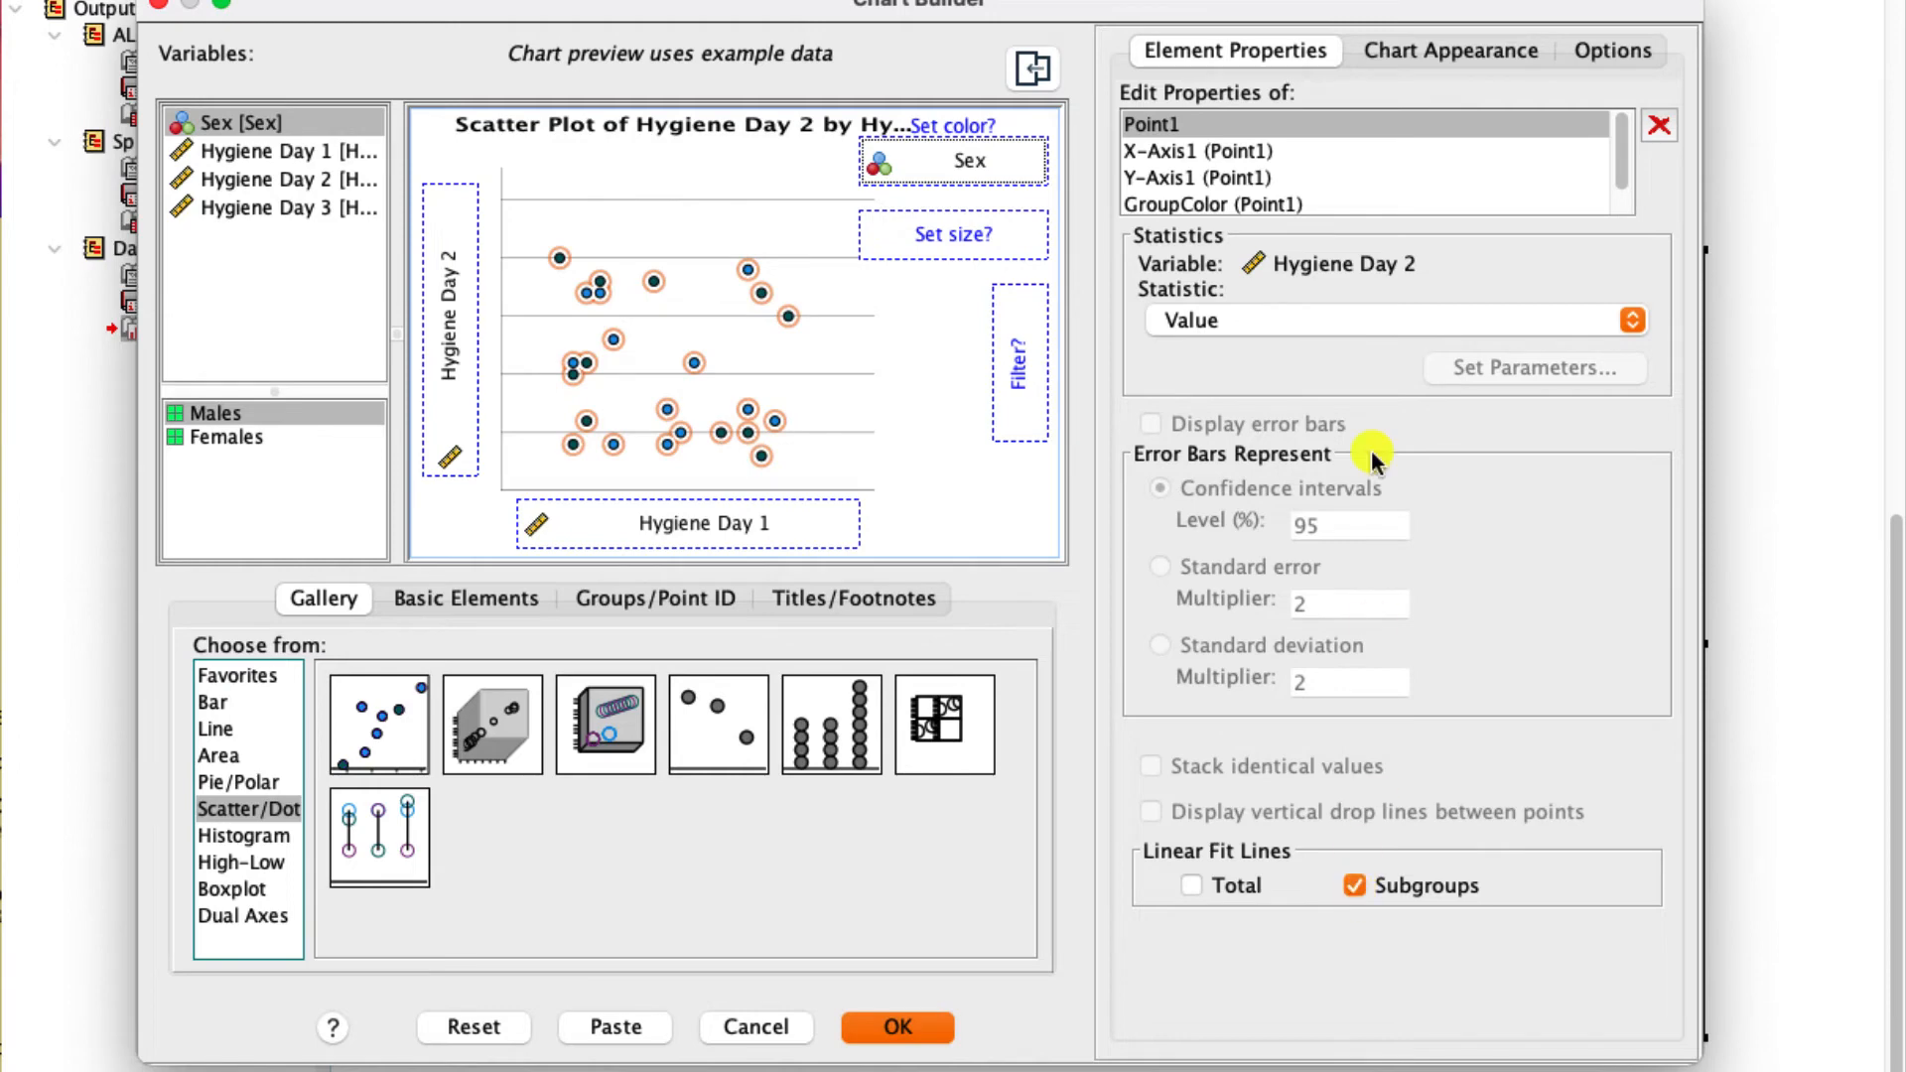
# - Set the Category 2 chart color to green (95, 195, 56) and generate the scatter plot grouped by Sex
pyautogui.click(1391, 49)
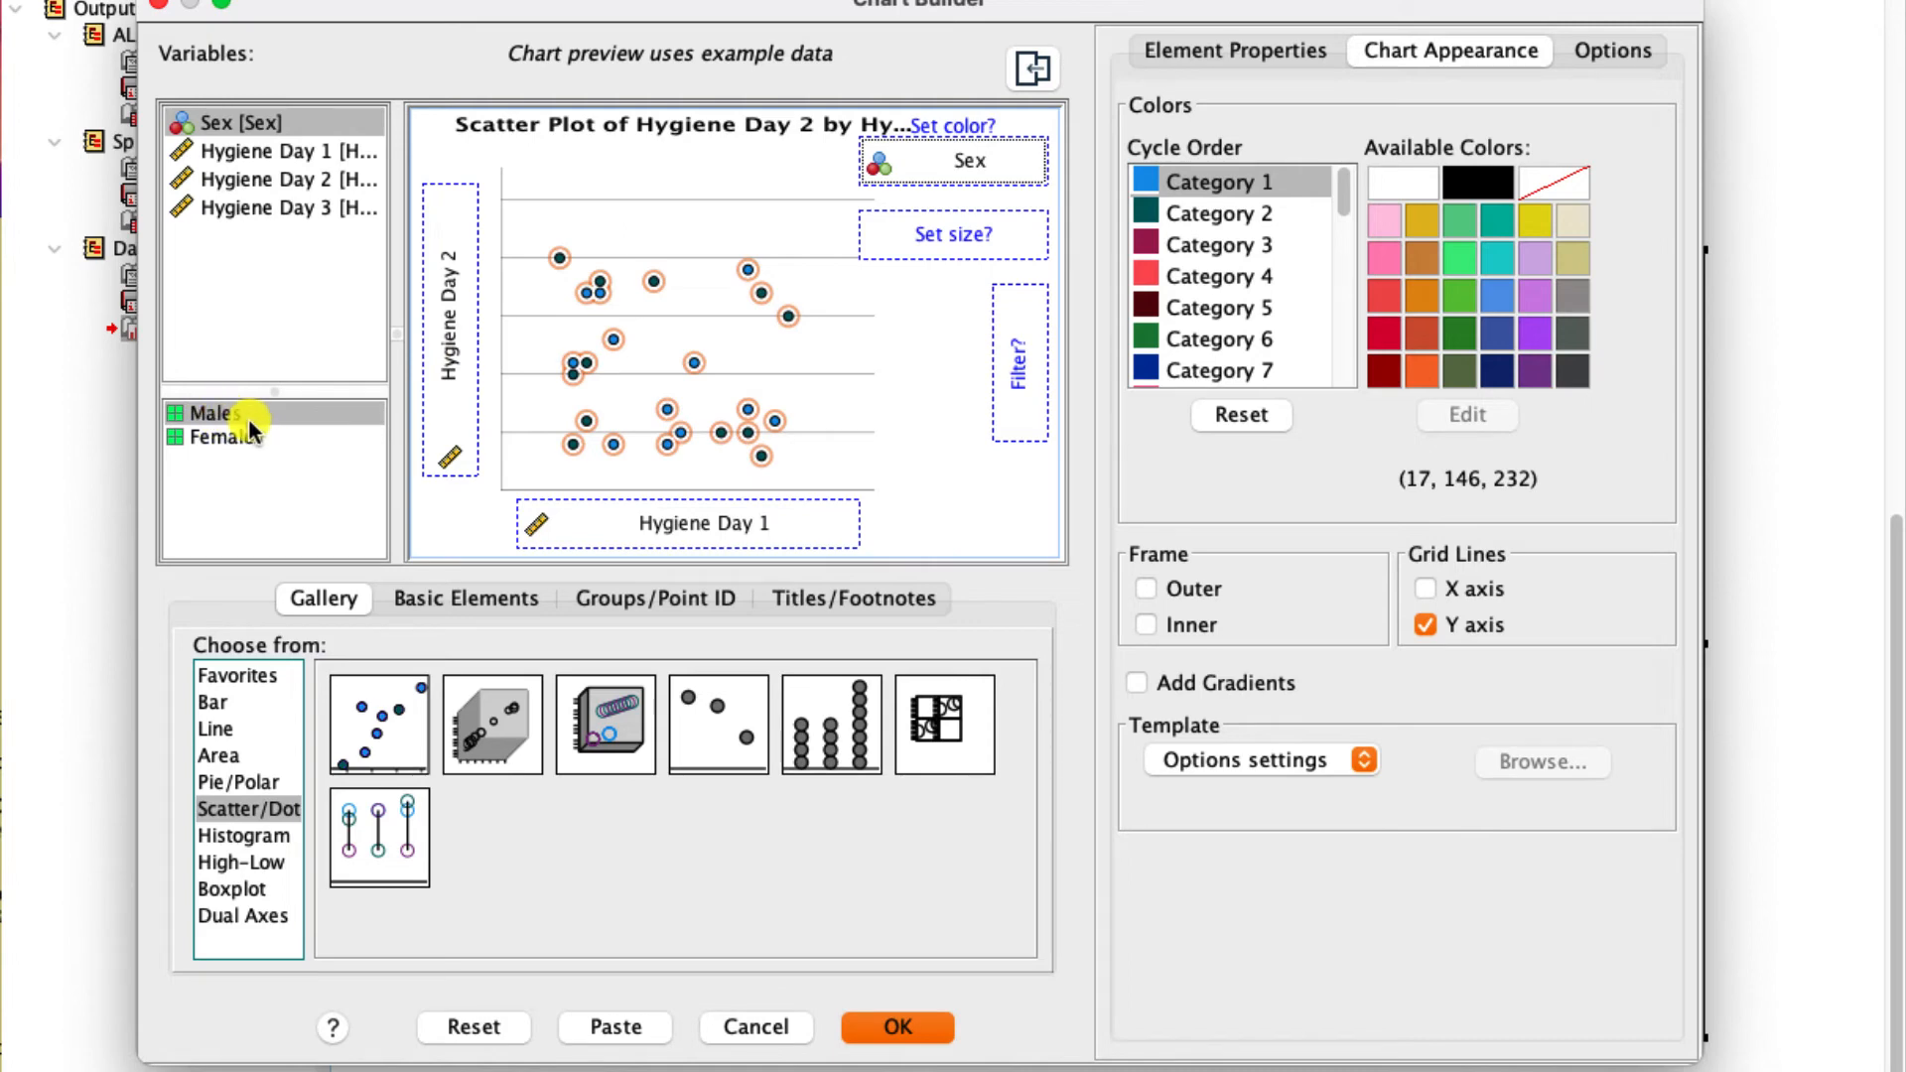
pyautogui.click(1152, 212)
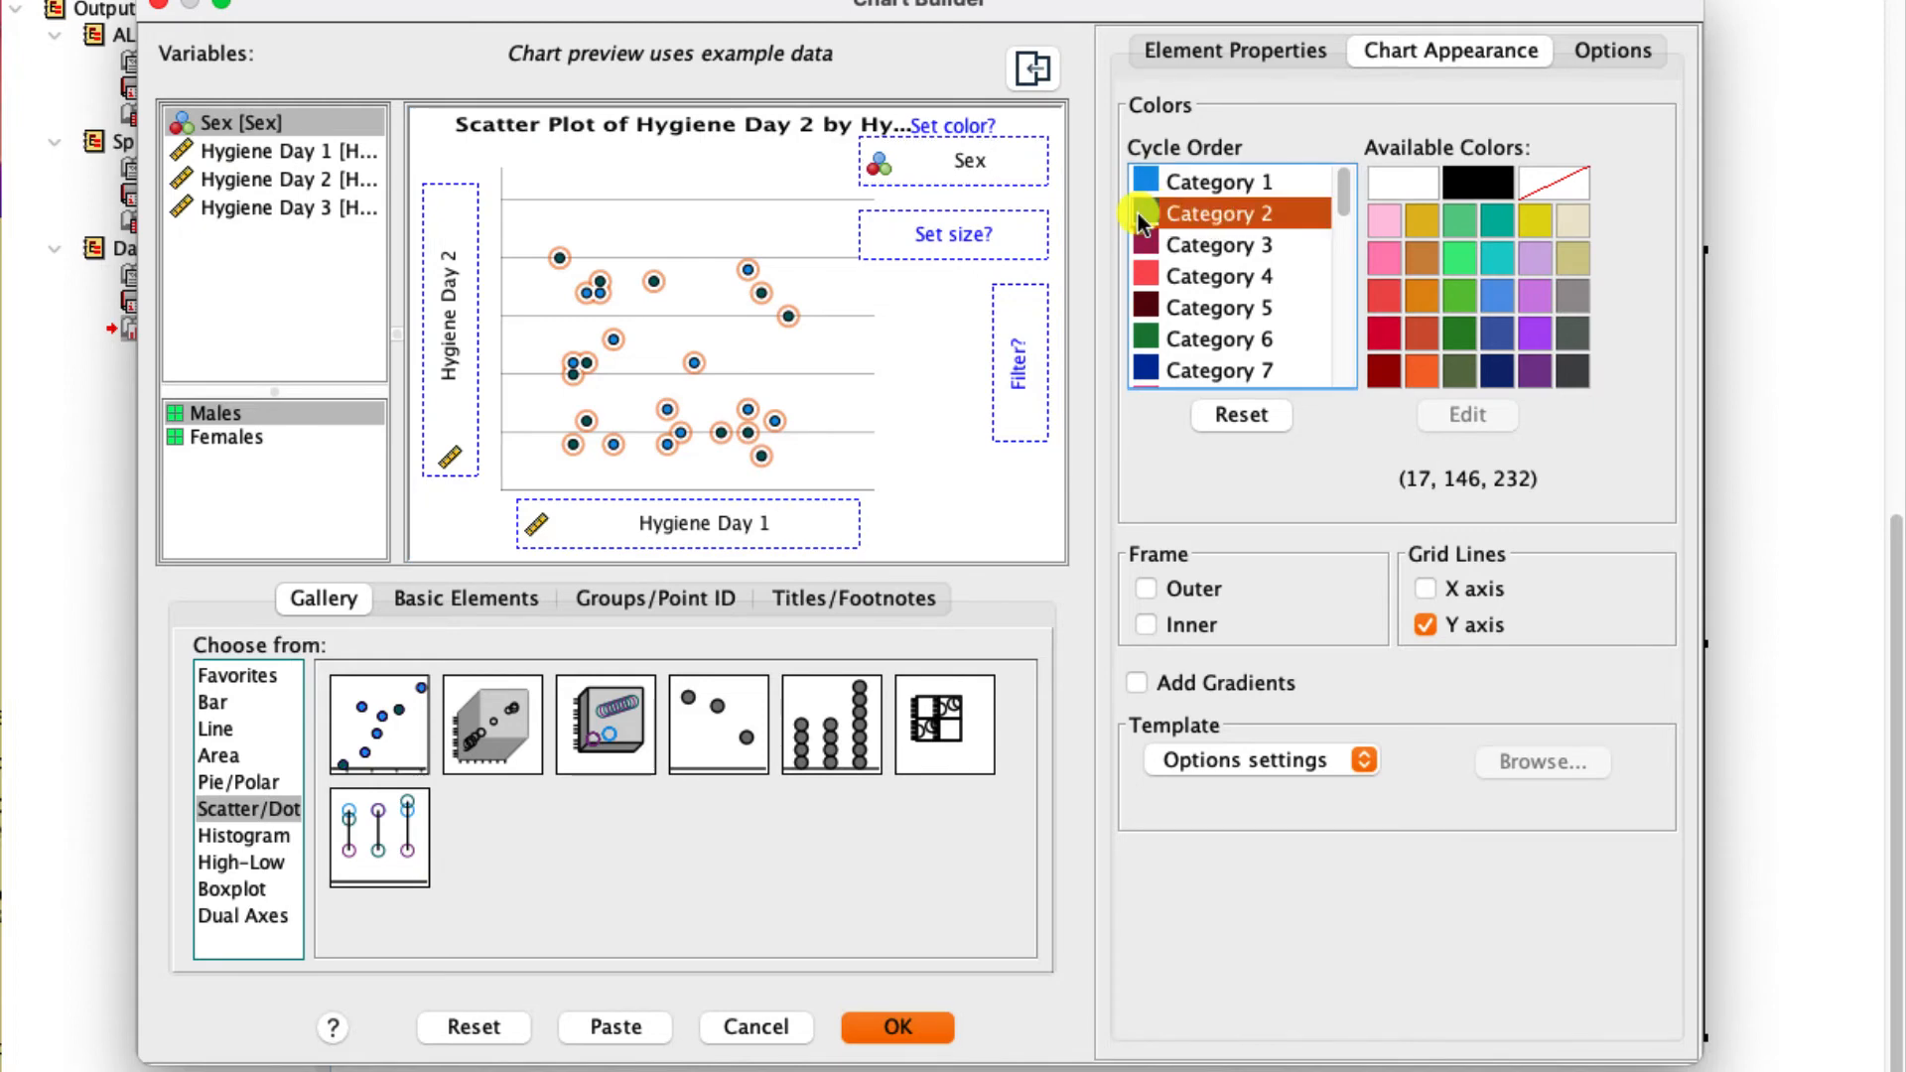
pyautogui.click(1457, 296)
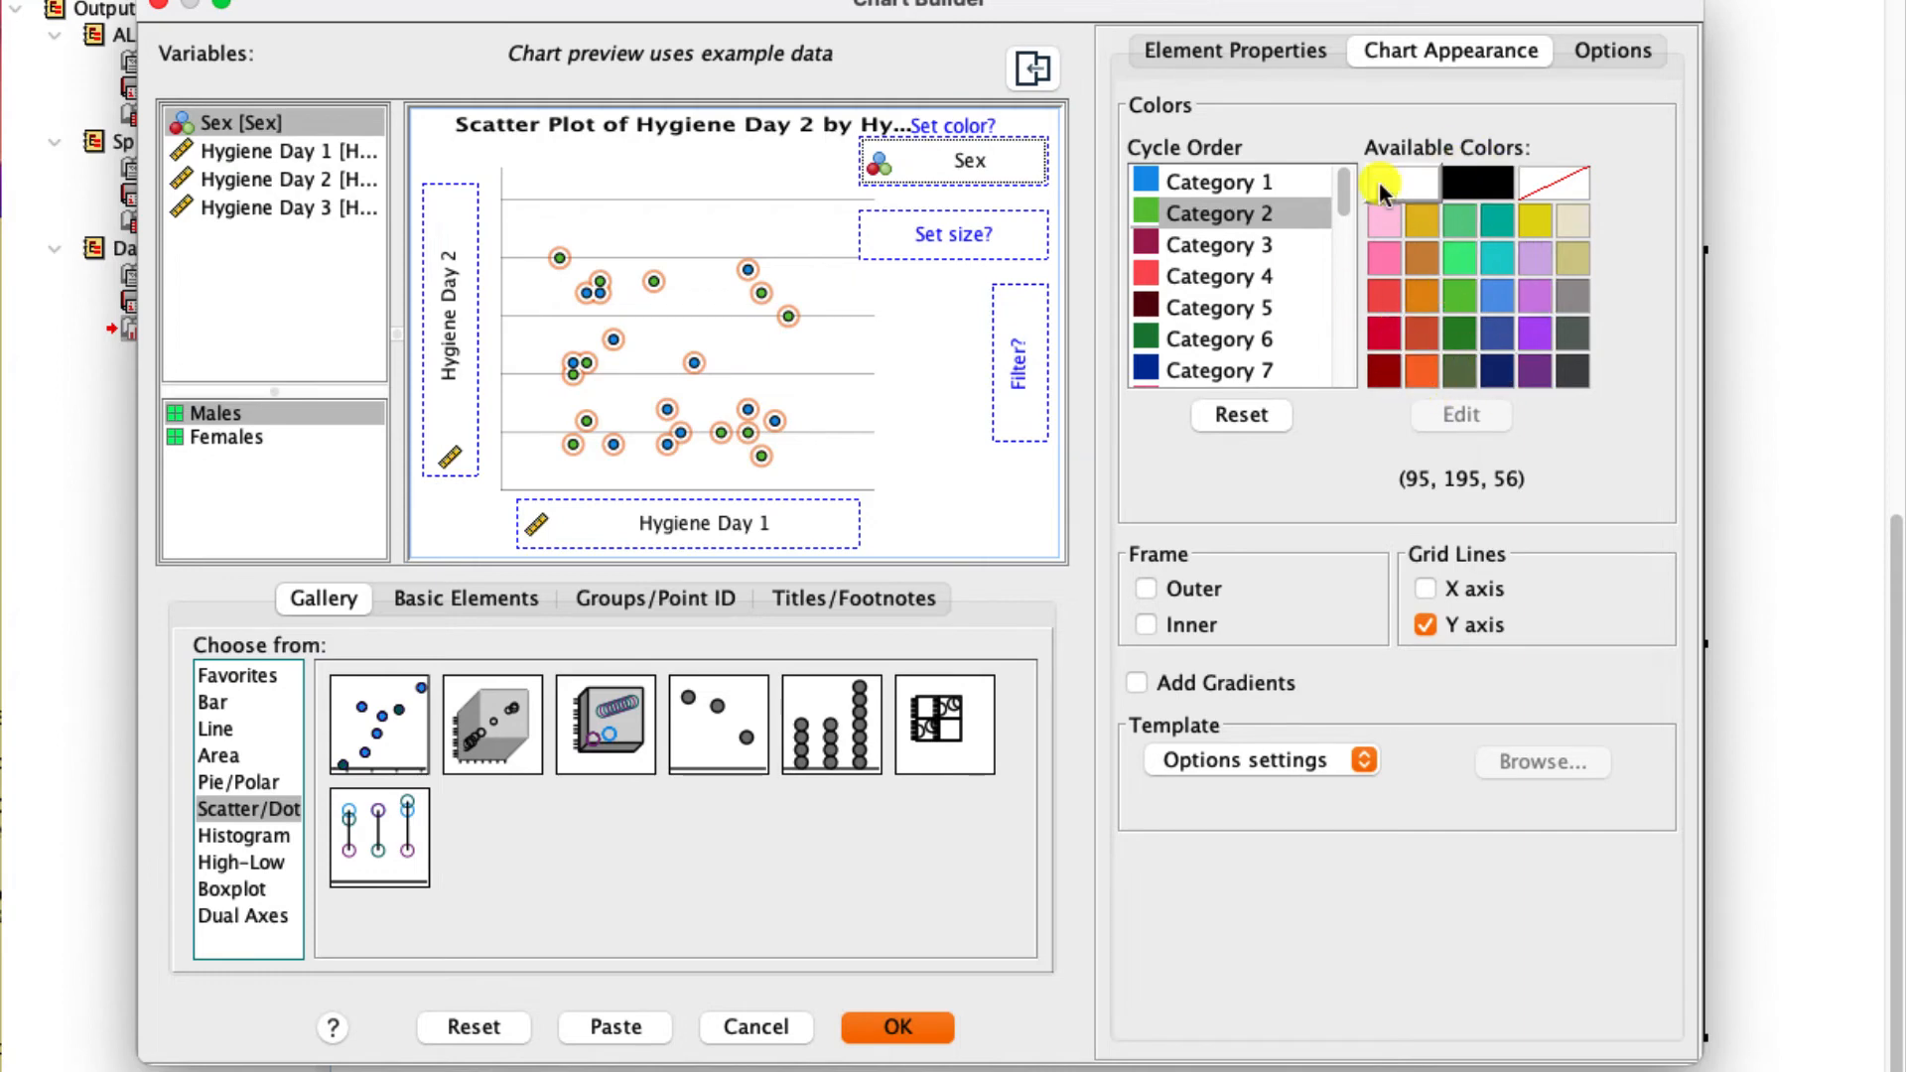
pyautogui.click(915, 1022)
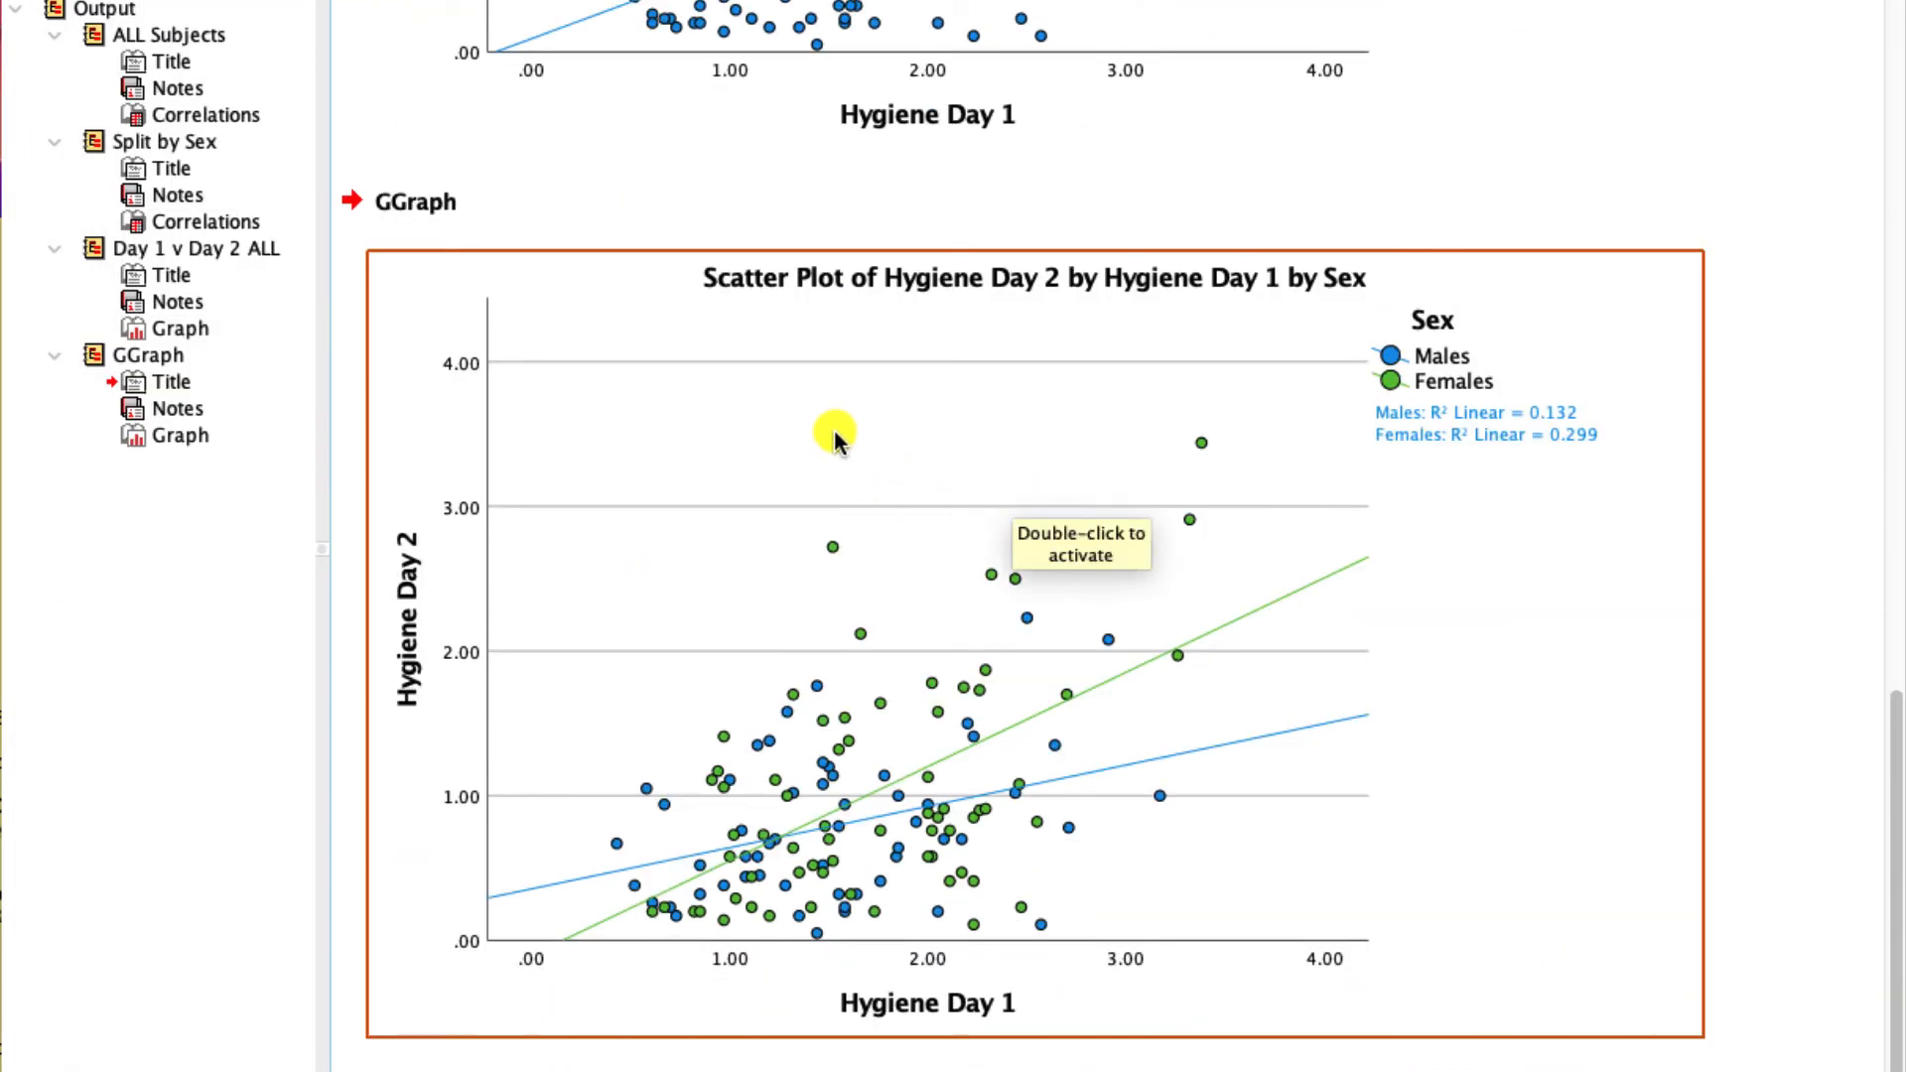
# - Delete the newly generated GGraph group from the output outline
pyautogui.click(96, 362)
pyautogui.rightClick(97, 362)
pyautogui.click(121, 383)
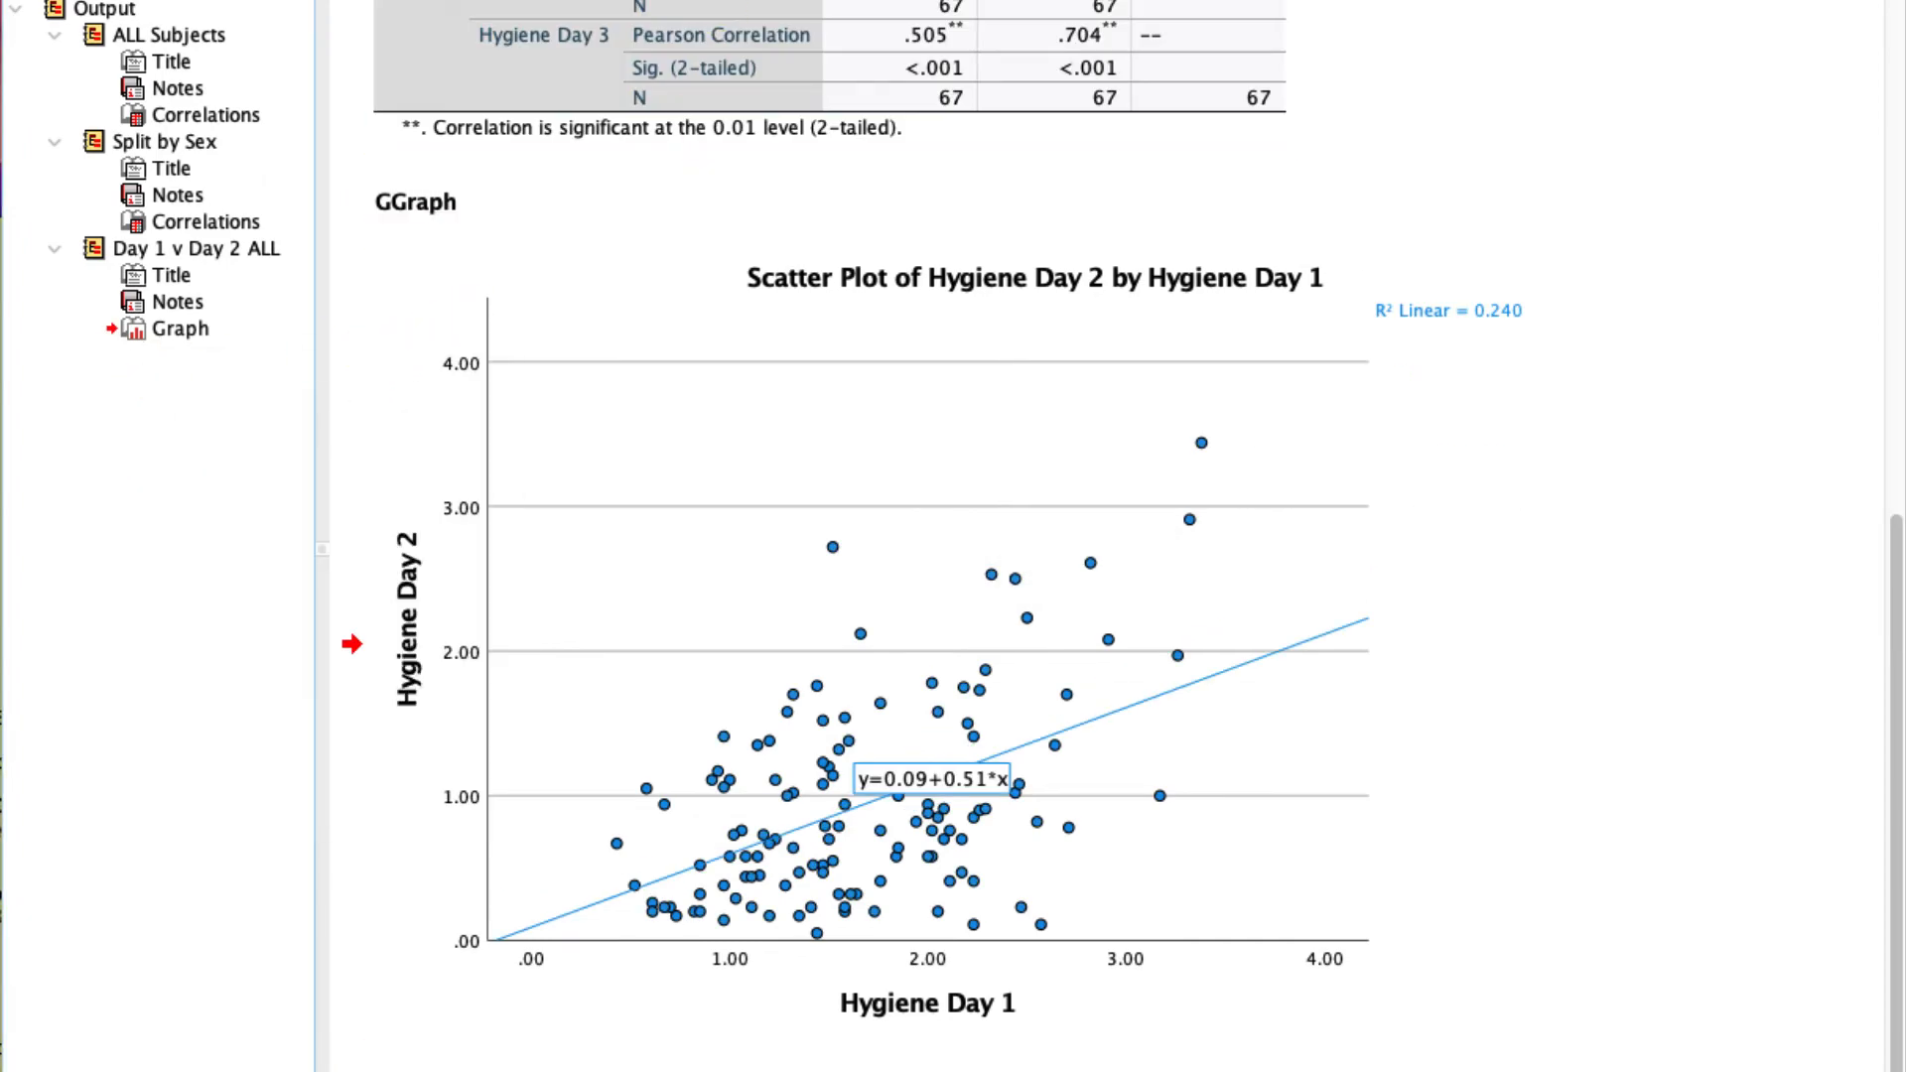
# - Replace Hygiene Day 2 with Hygiene Day 3 on the Y axis in Chart Builder and generate the chart grouped by Sex
pyautogui.click(814, 0)
pyautogui.click(863, 0)
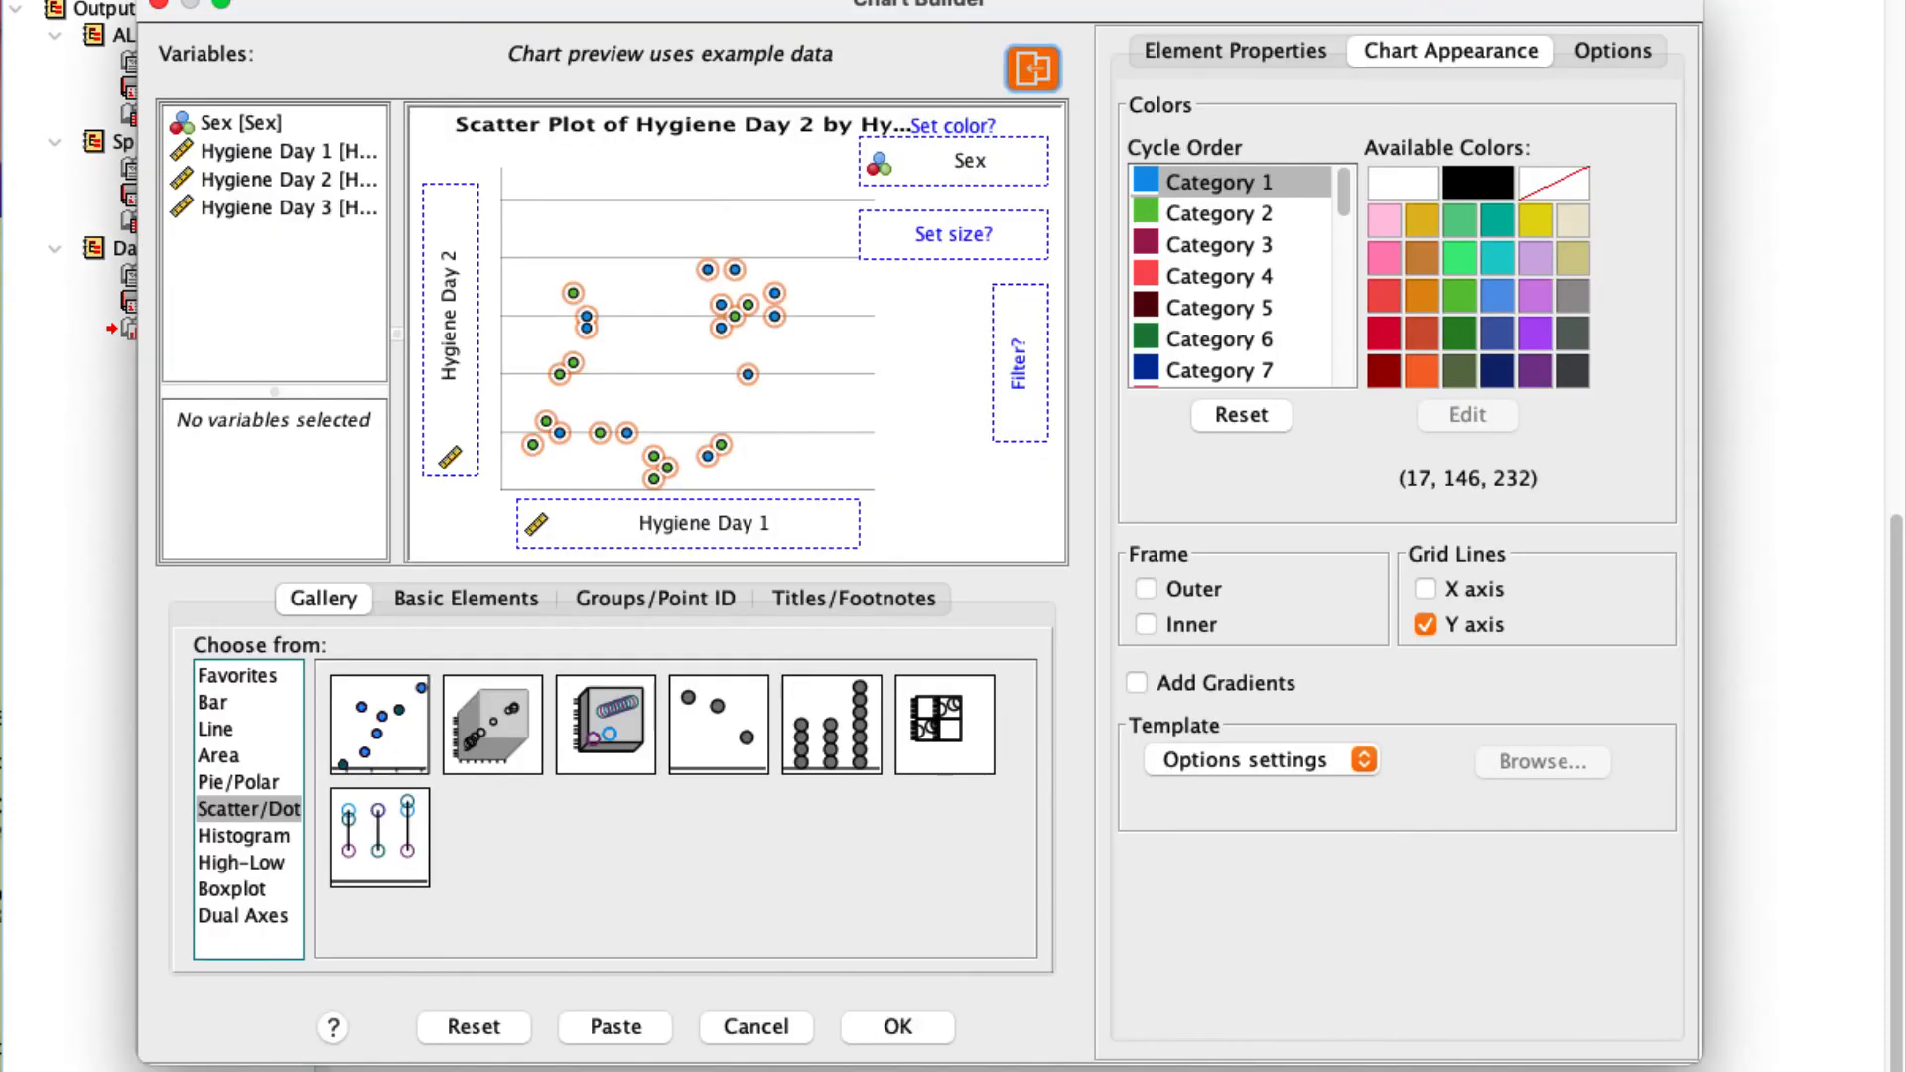
pyautogui.moveTo(459, 353); pyautogui.dragTo(272, 292)
pyautogui.moveTo(285, 218); pyautogui.dragTo(455, 286)
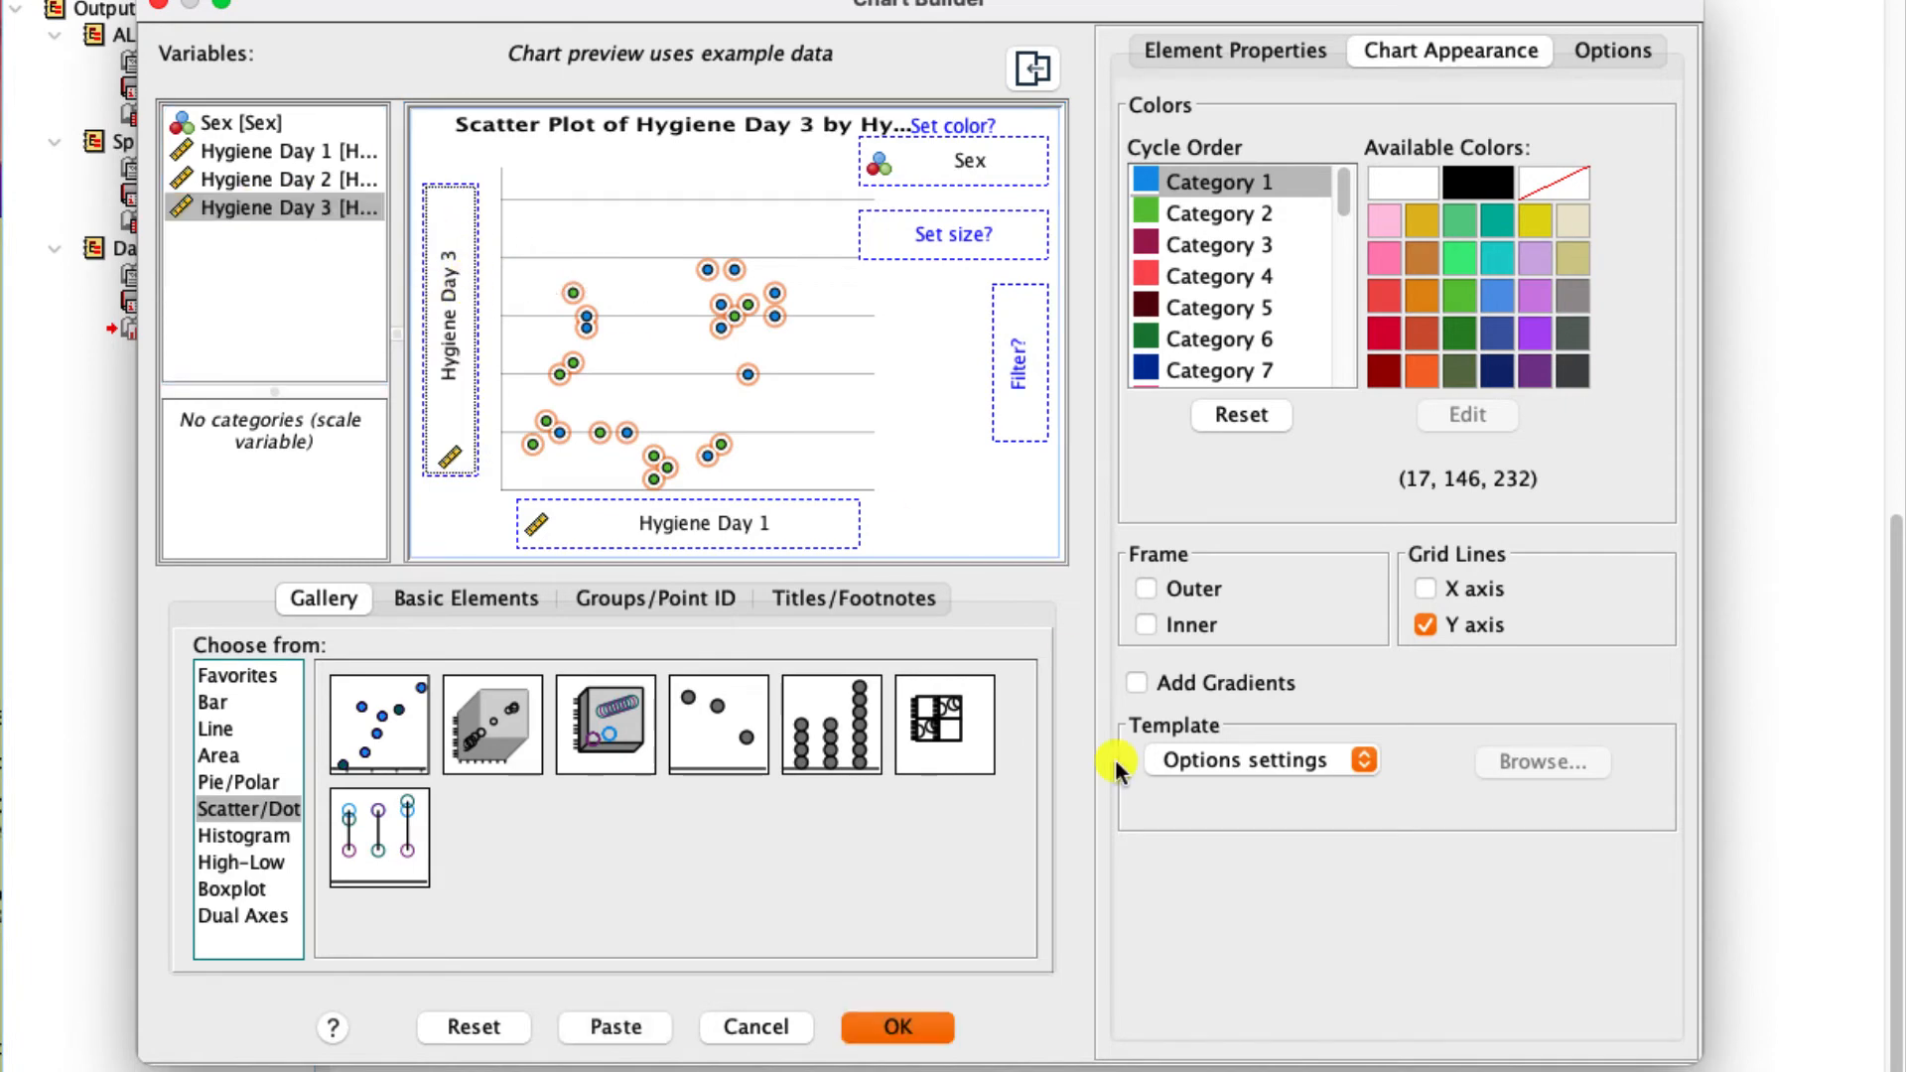
pyautogui.click(926, 1029)
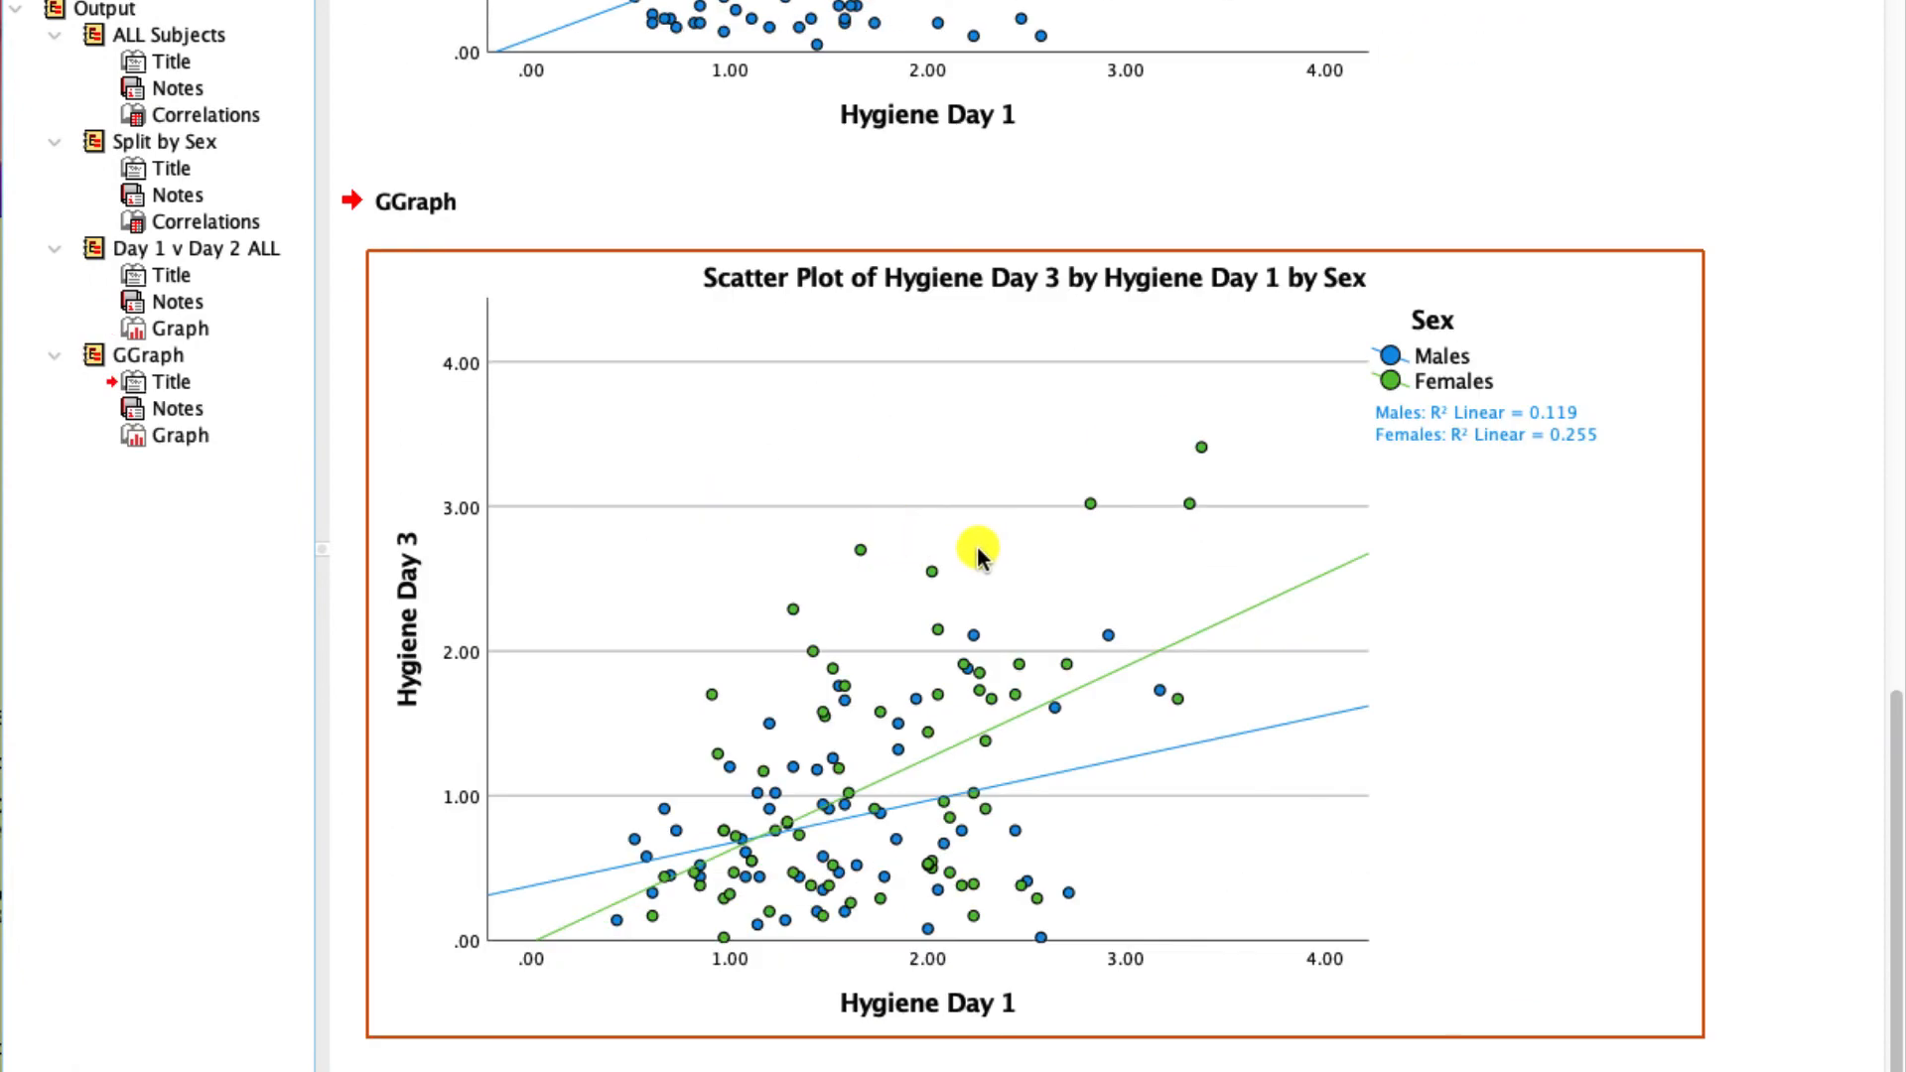
# - Attach equation labels to the male and female fit lines of the Day 3 by Day 1 scatter plot in the Chart Editor
pyautogui.doubleClick(968, 536)
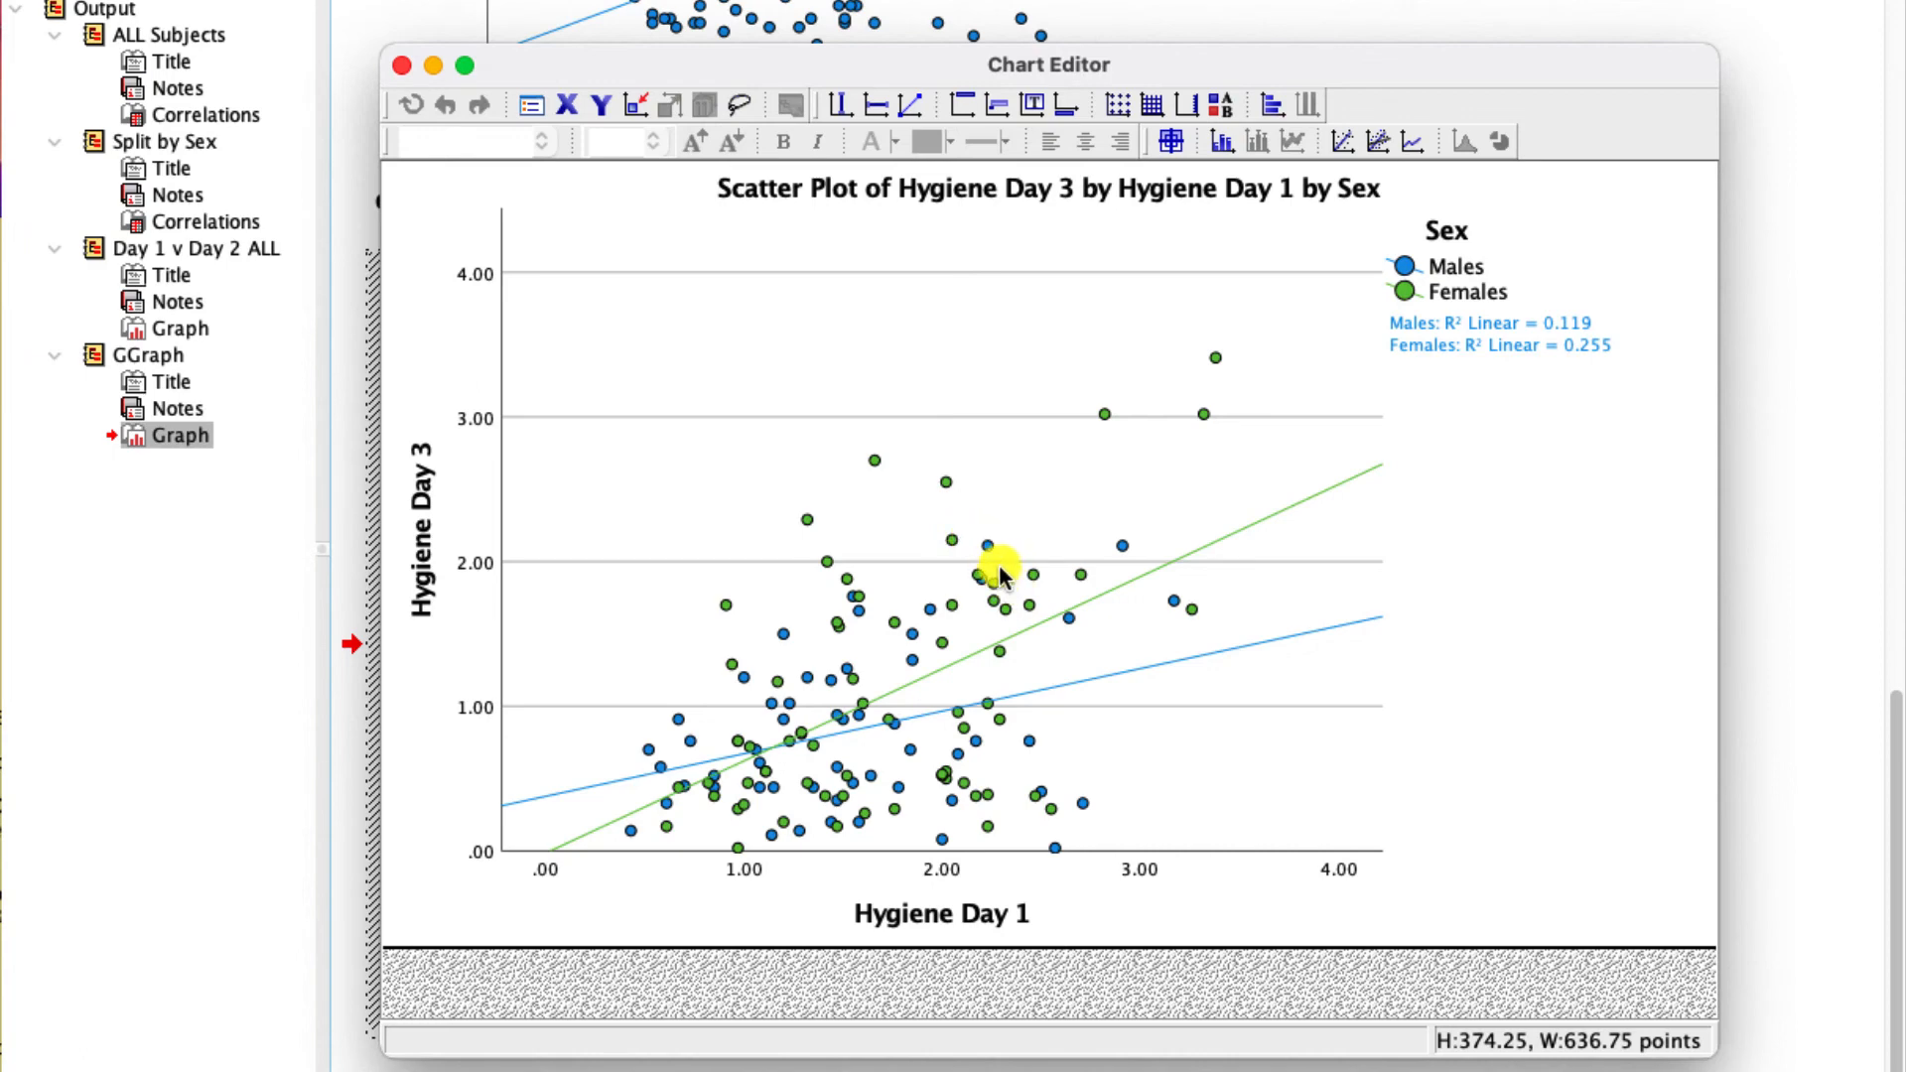
pyautogui.click(1048, 682)
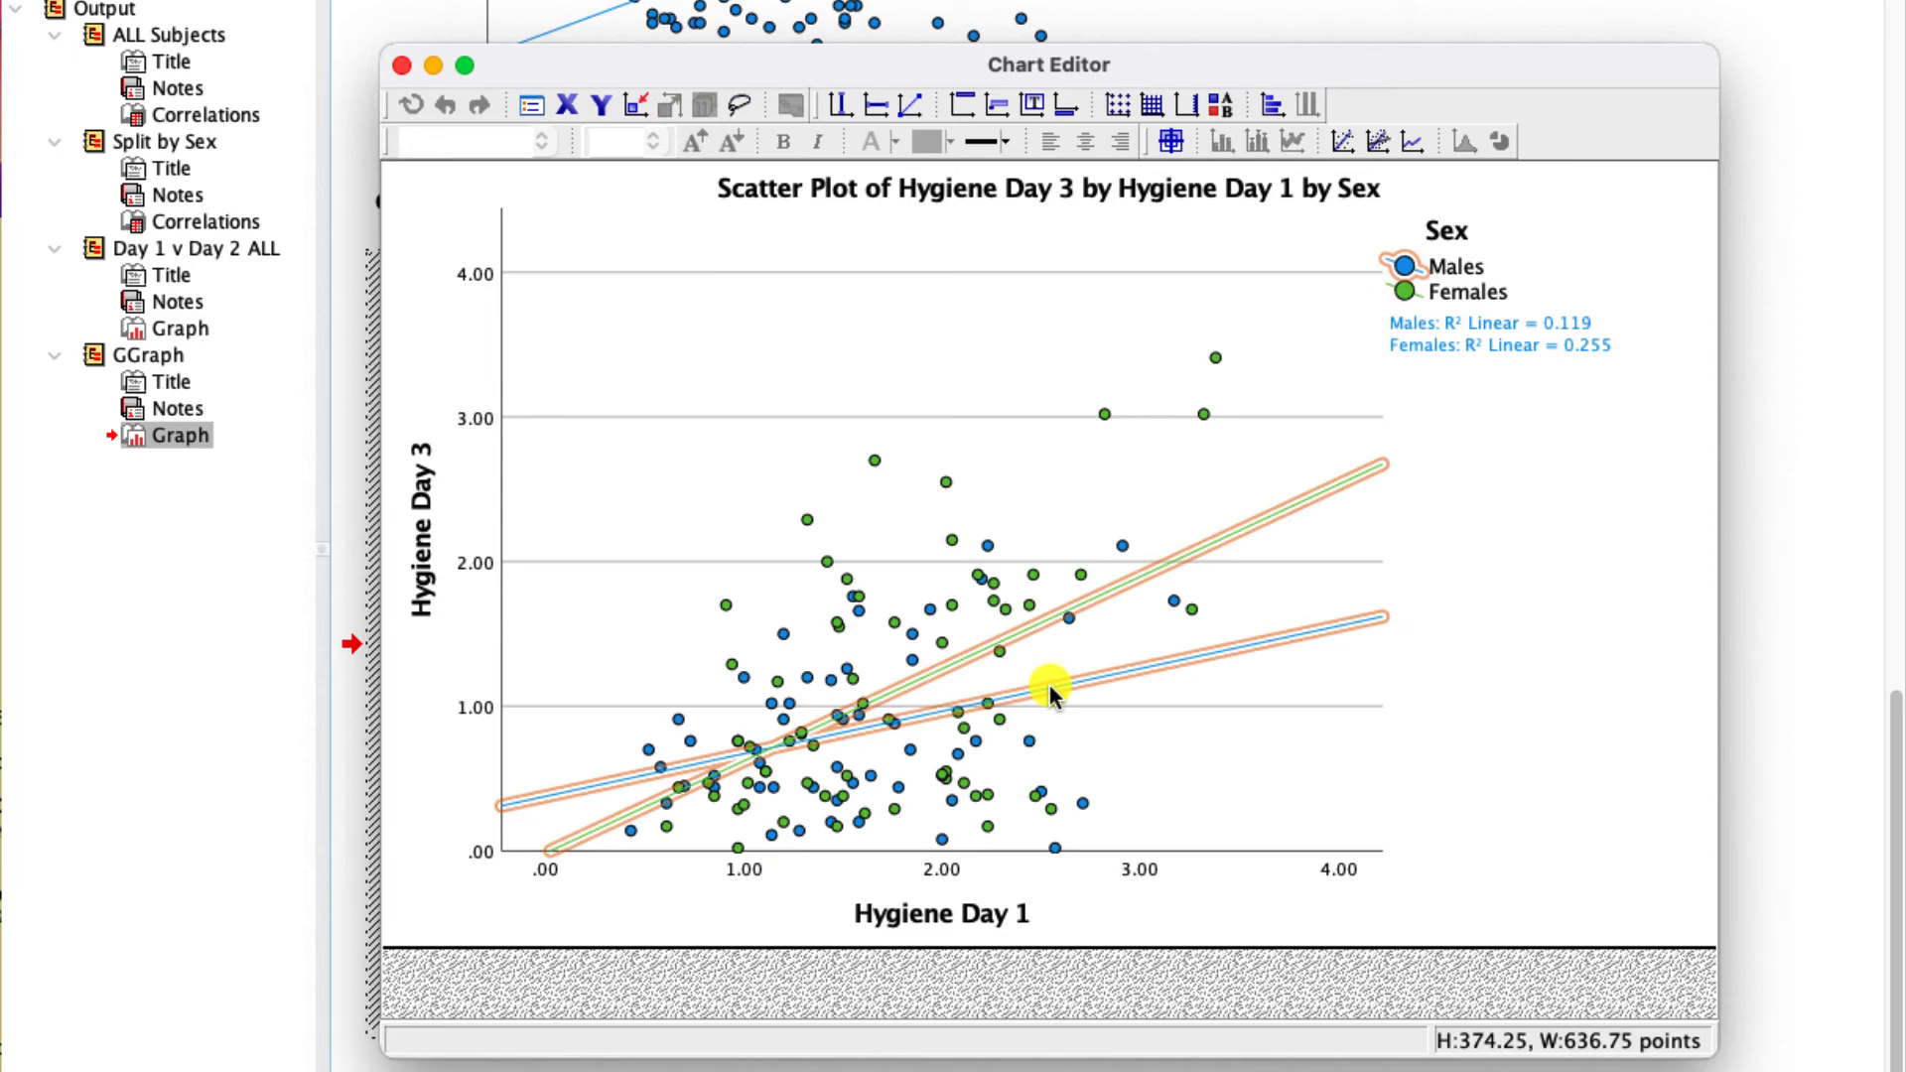
pyautogui.rightClick(1048, 683)
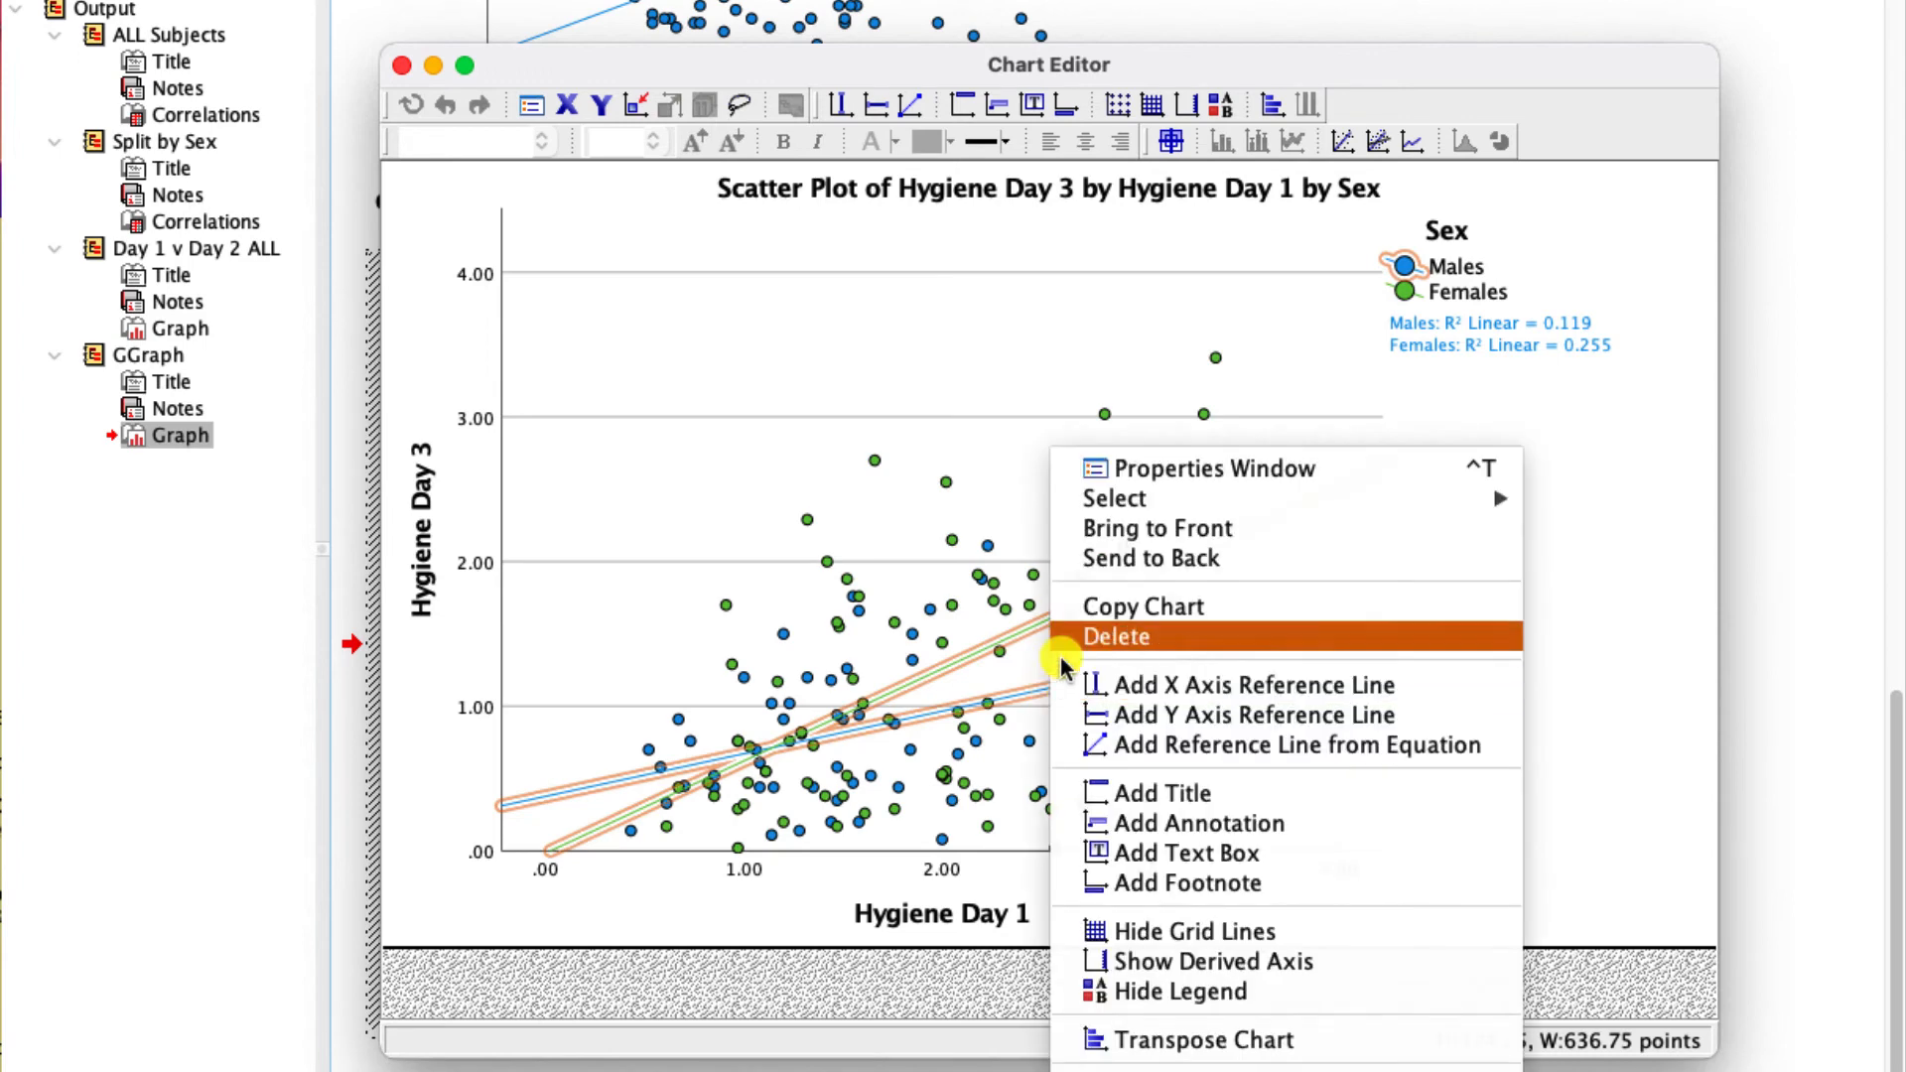
pyautogui.click(1141, 466)
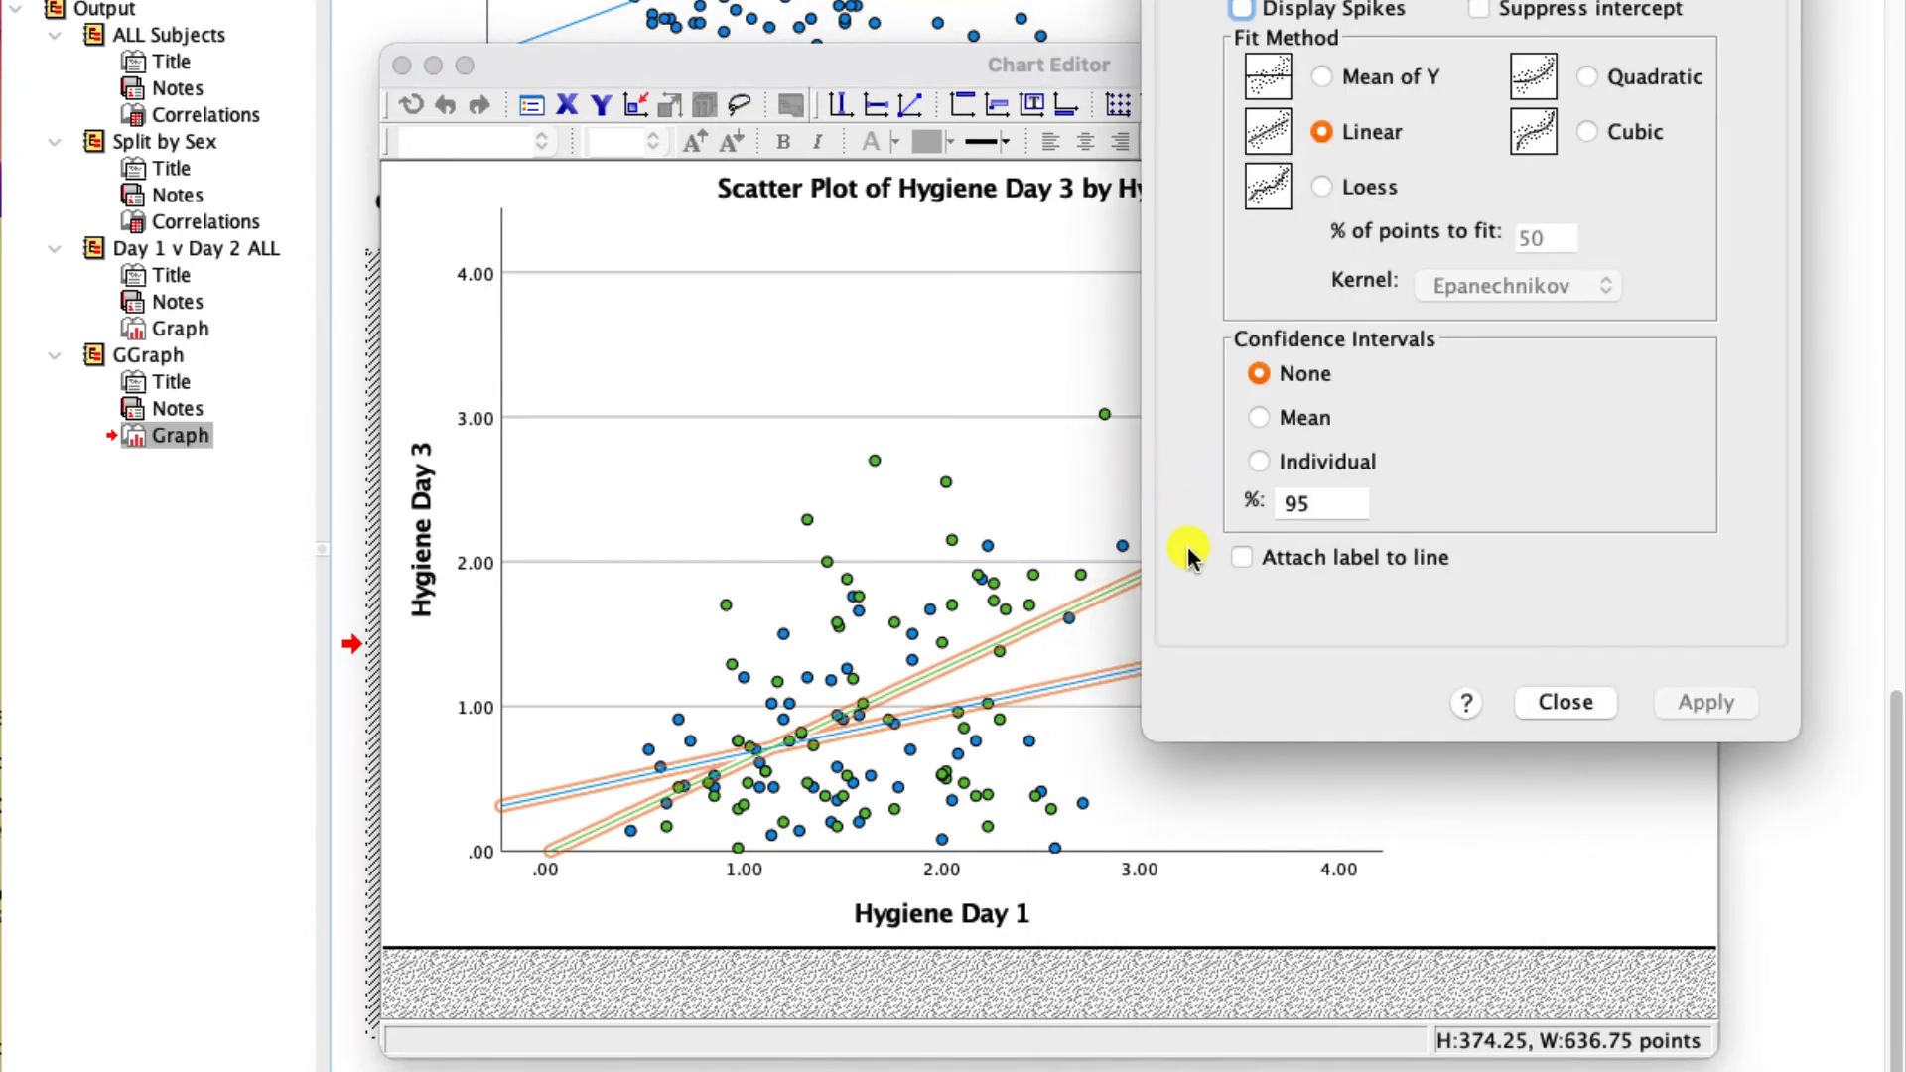
pyautogui.click(1247, 557)
pyautogui.click(1718, 699)
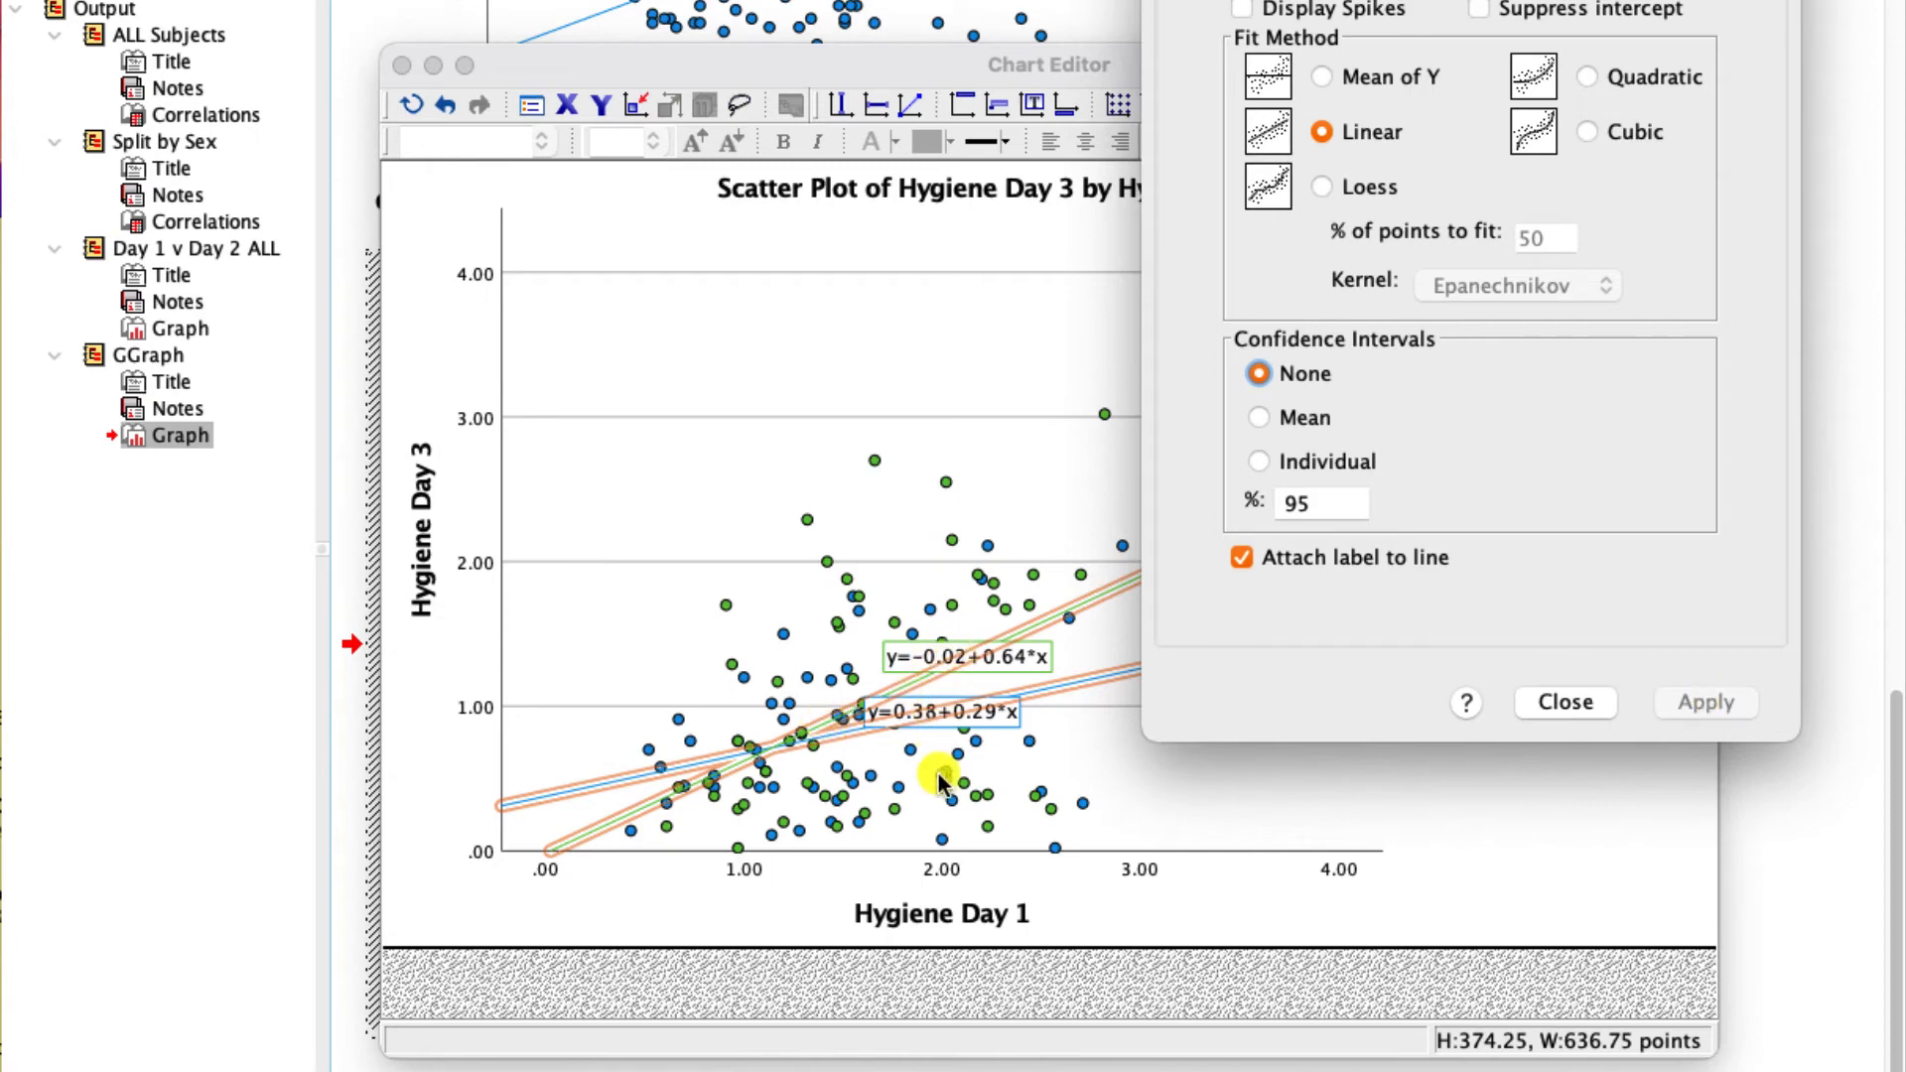
pyautogui.click(1584, 707)
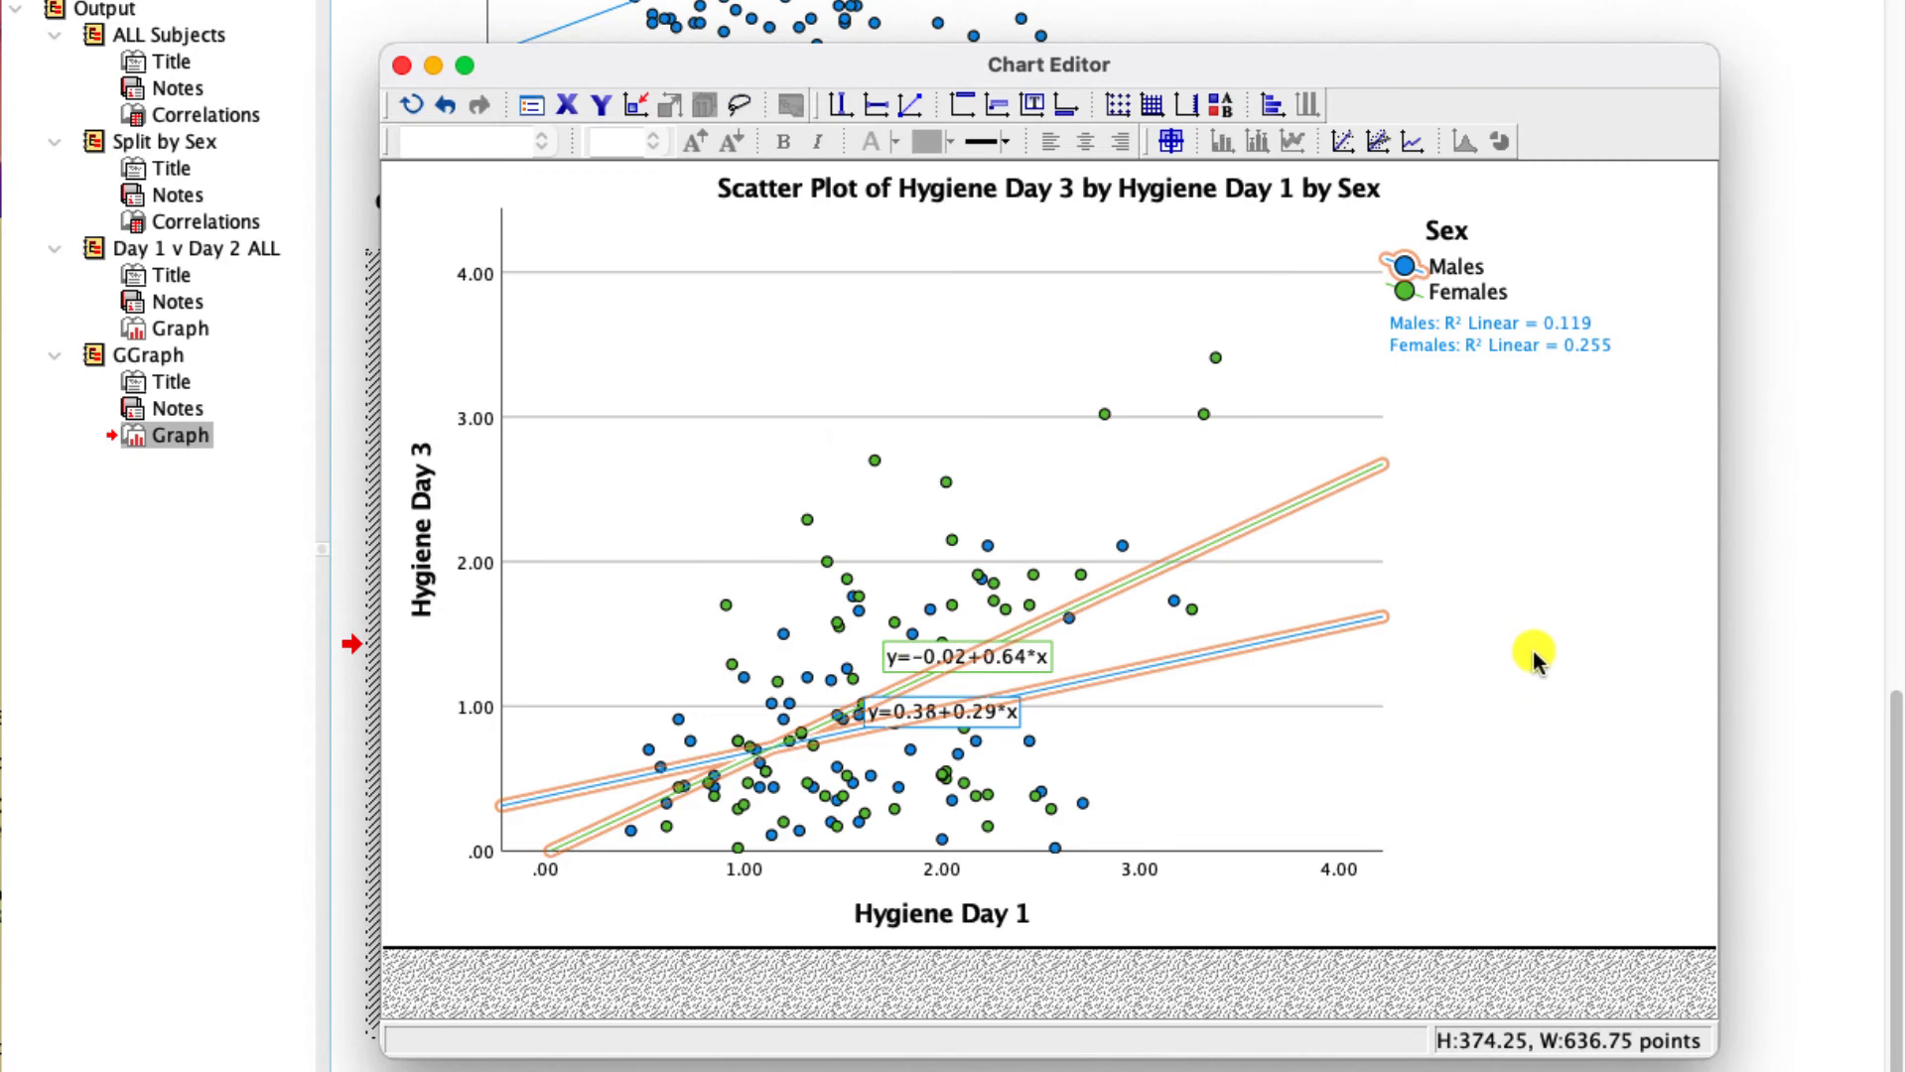
# - Change the text color of the Males and Females R² Linear labels beside the plot to black (0, 0, 0)
pyautogui.click(1406, 293)
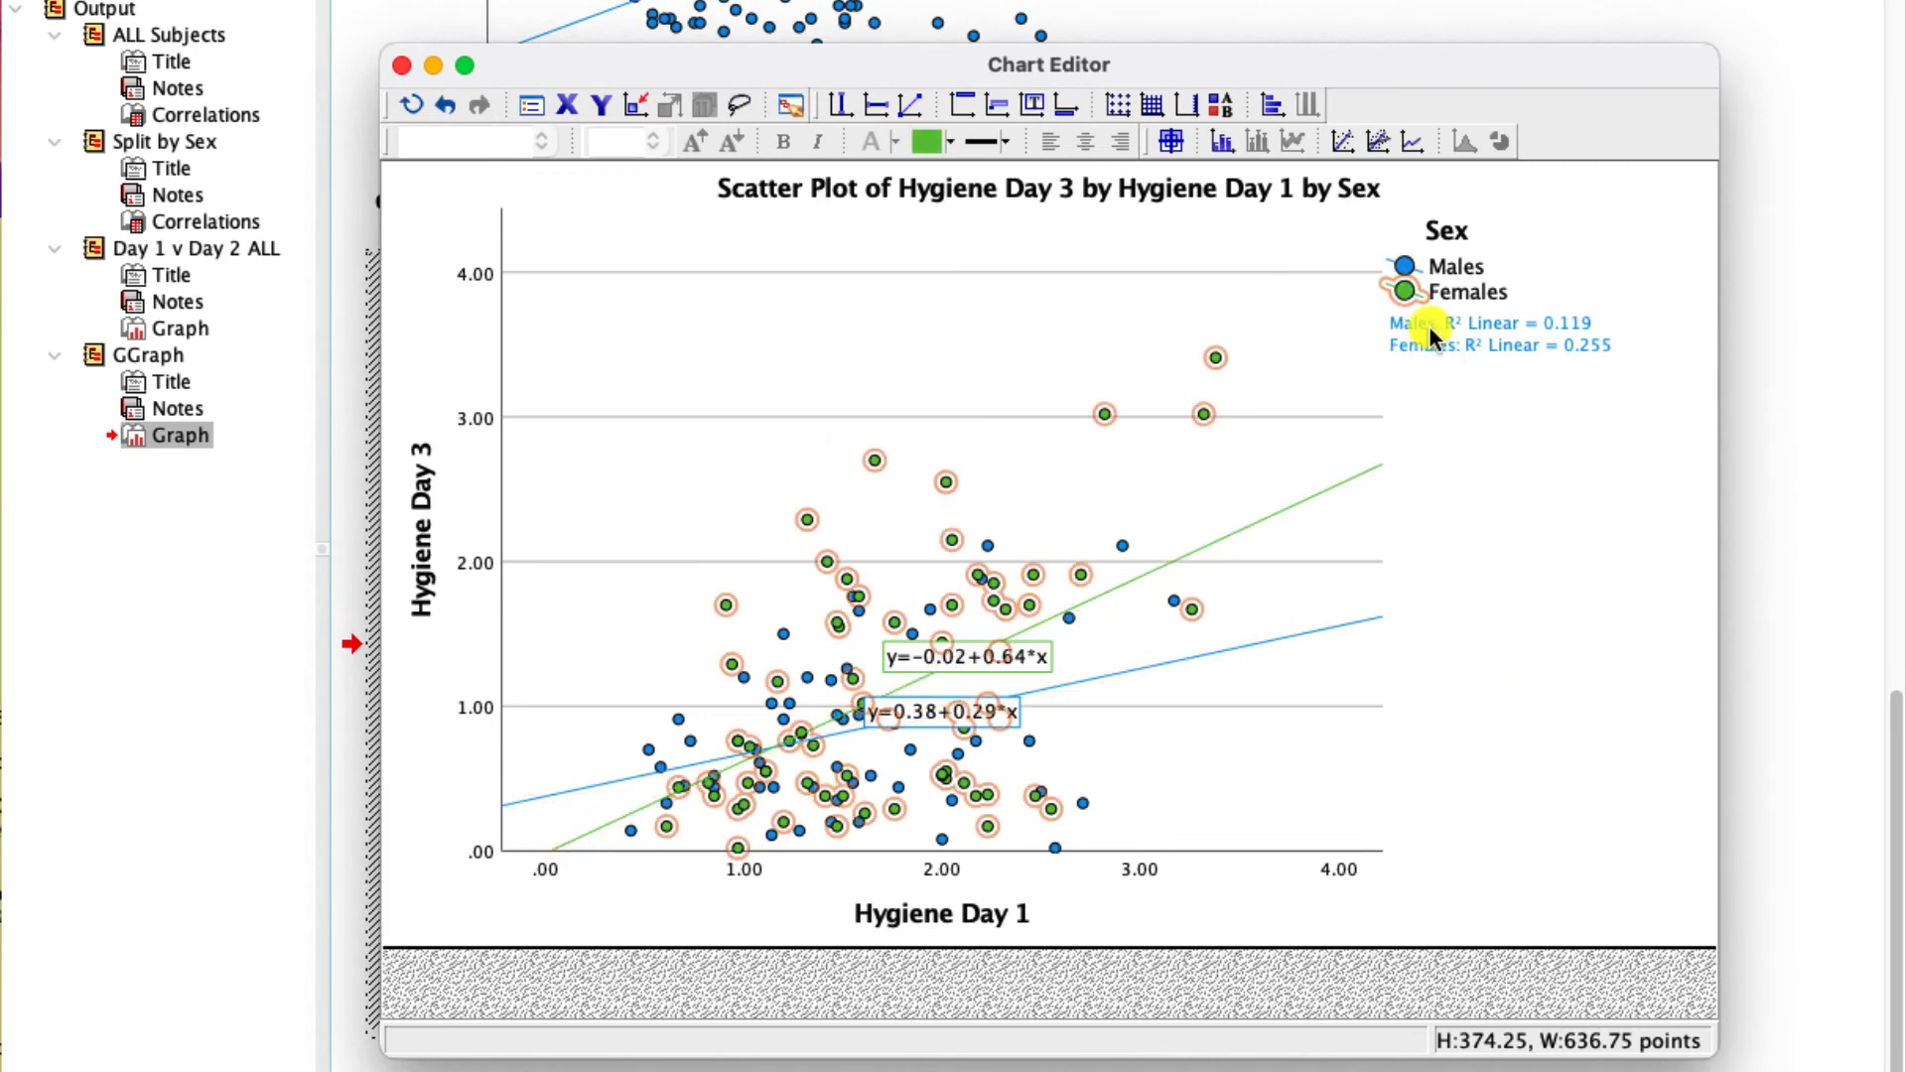
pyautogui.click(1468, 348)
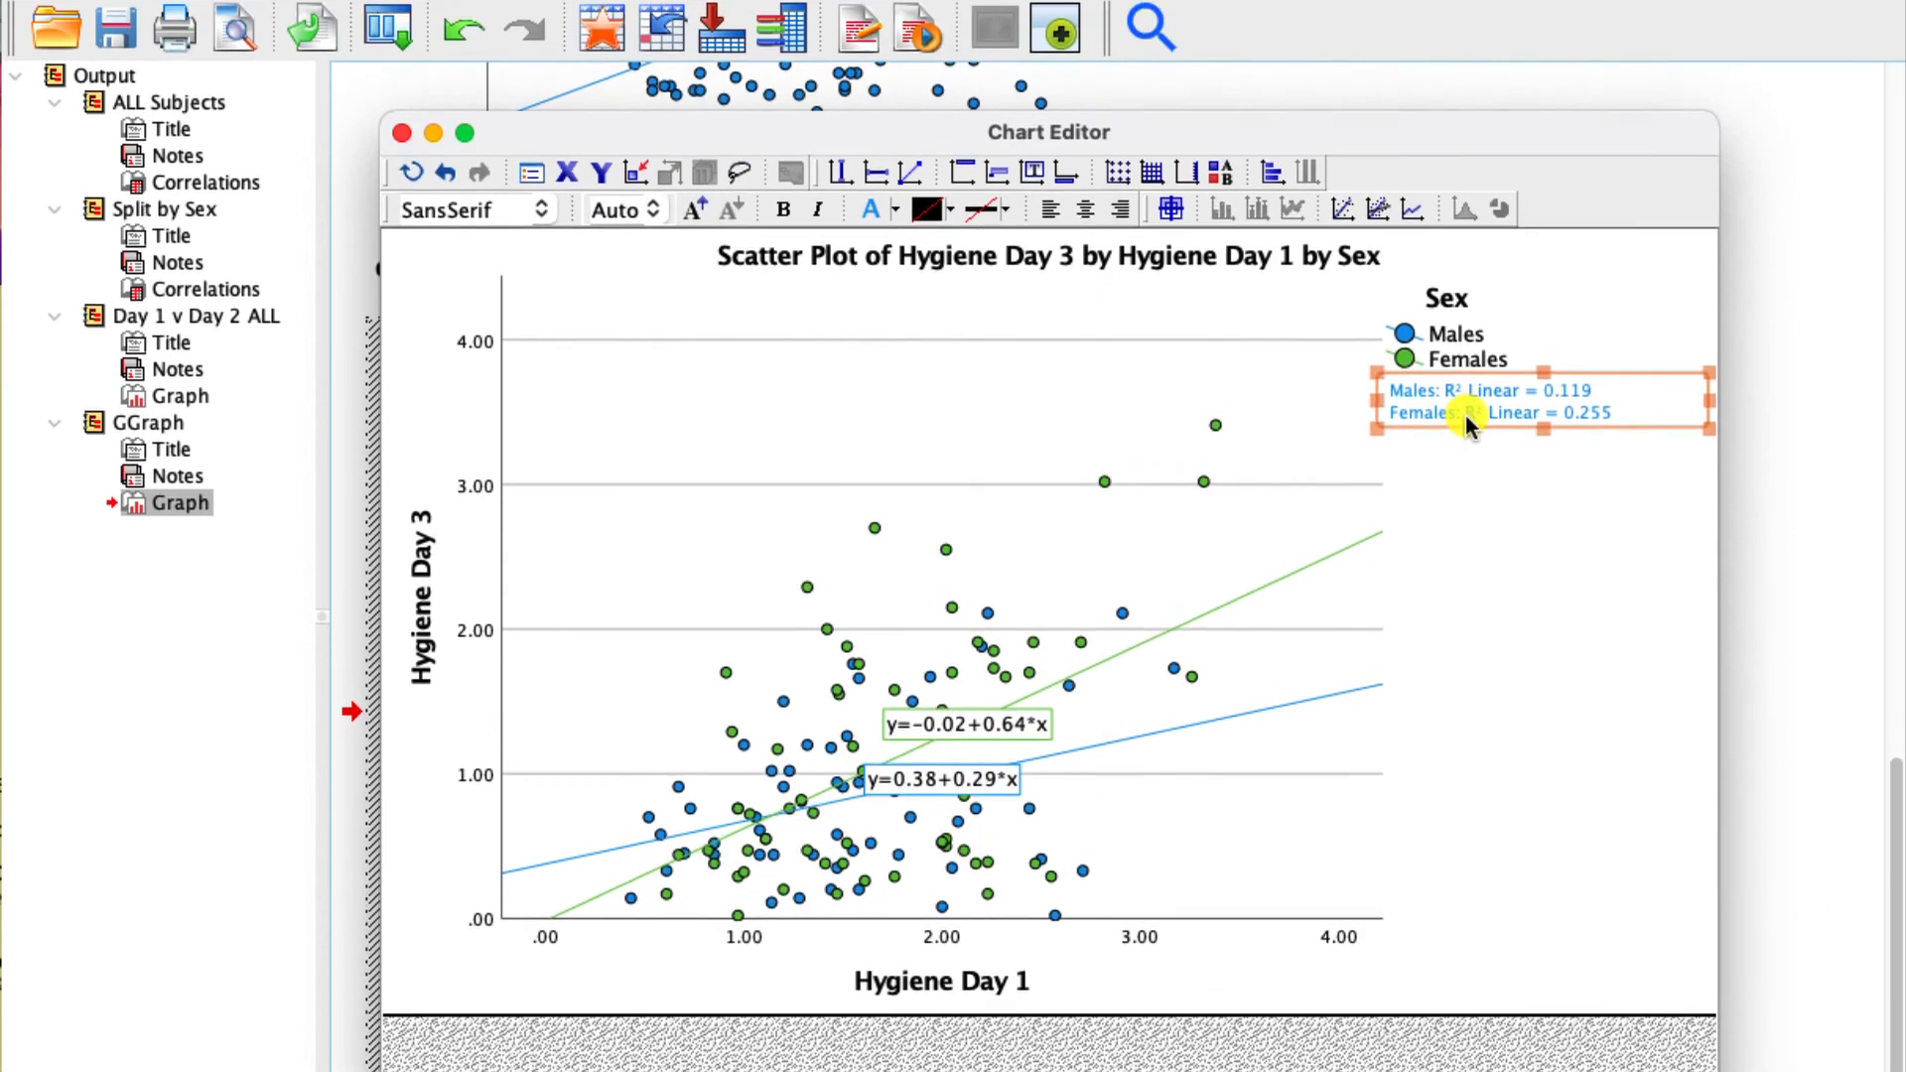
pyautogui.doubleClick(1467, 347)
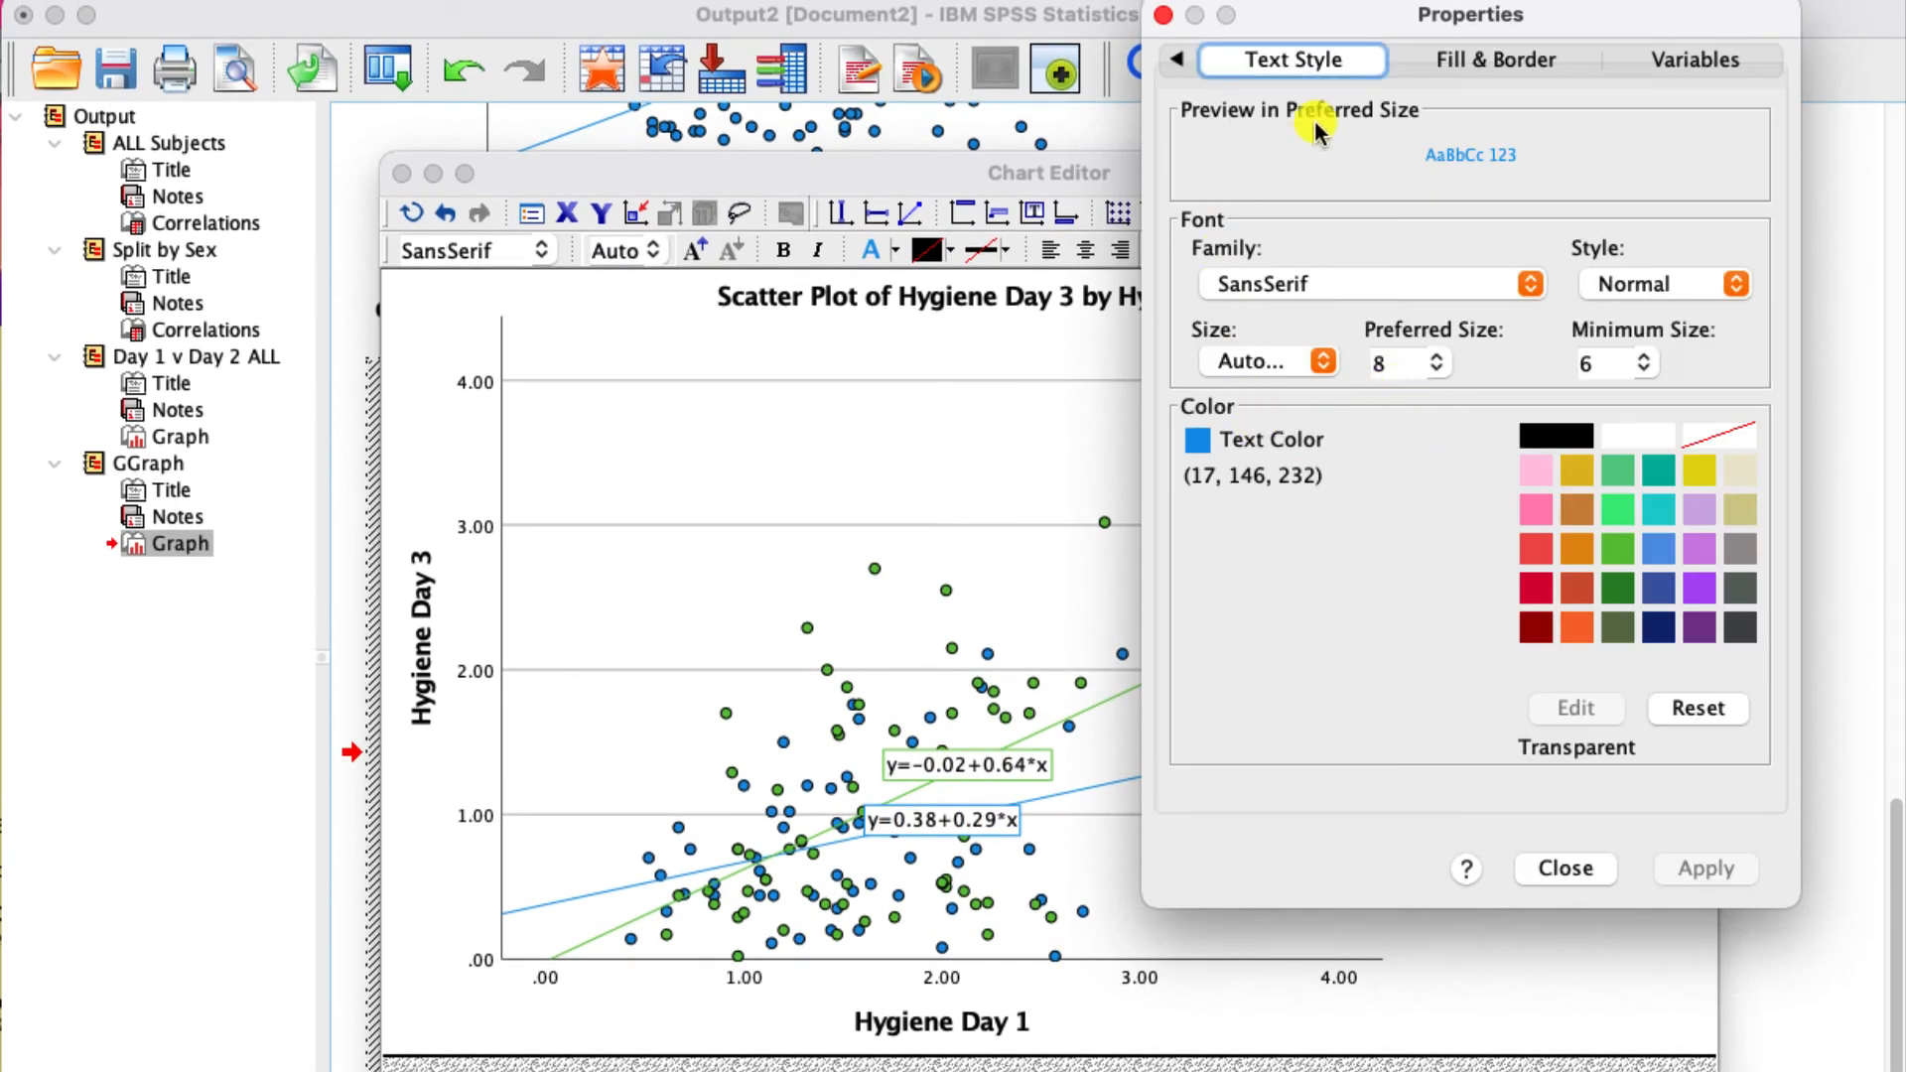
pyautogui.click(1497, 64)
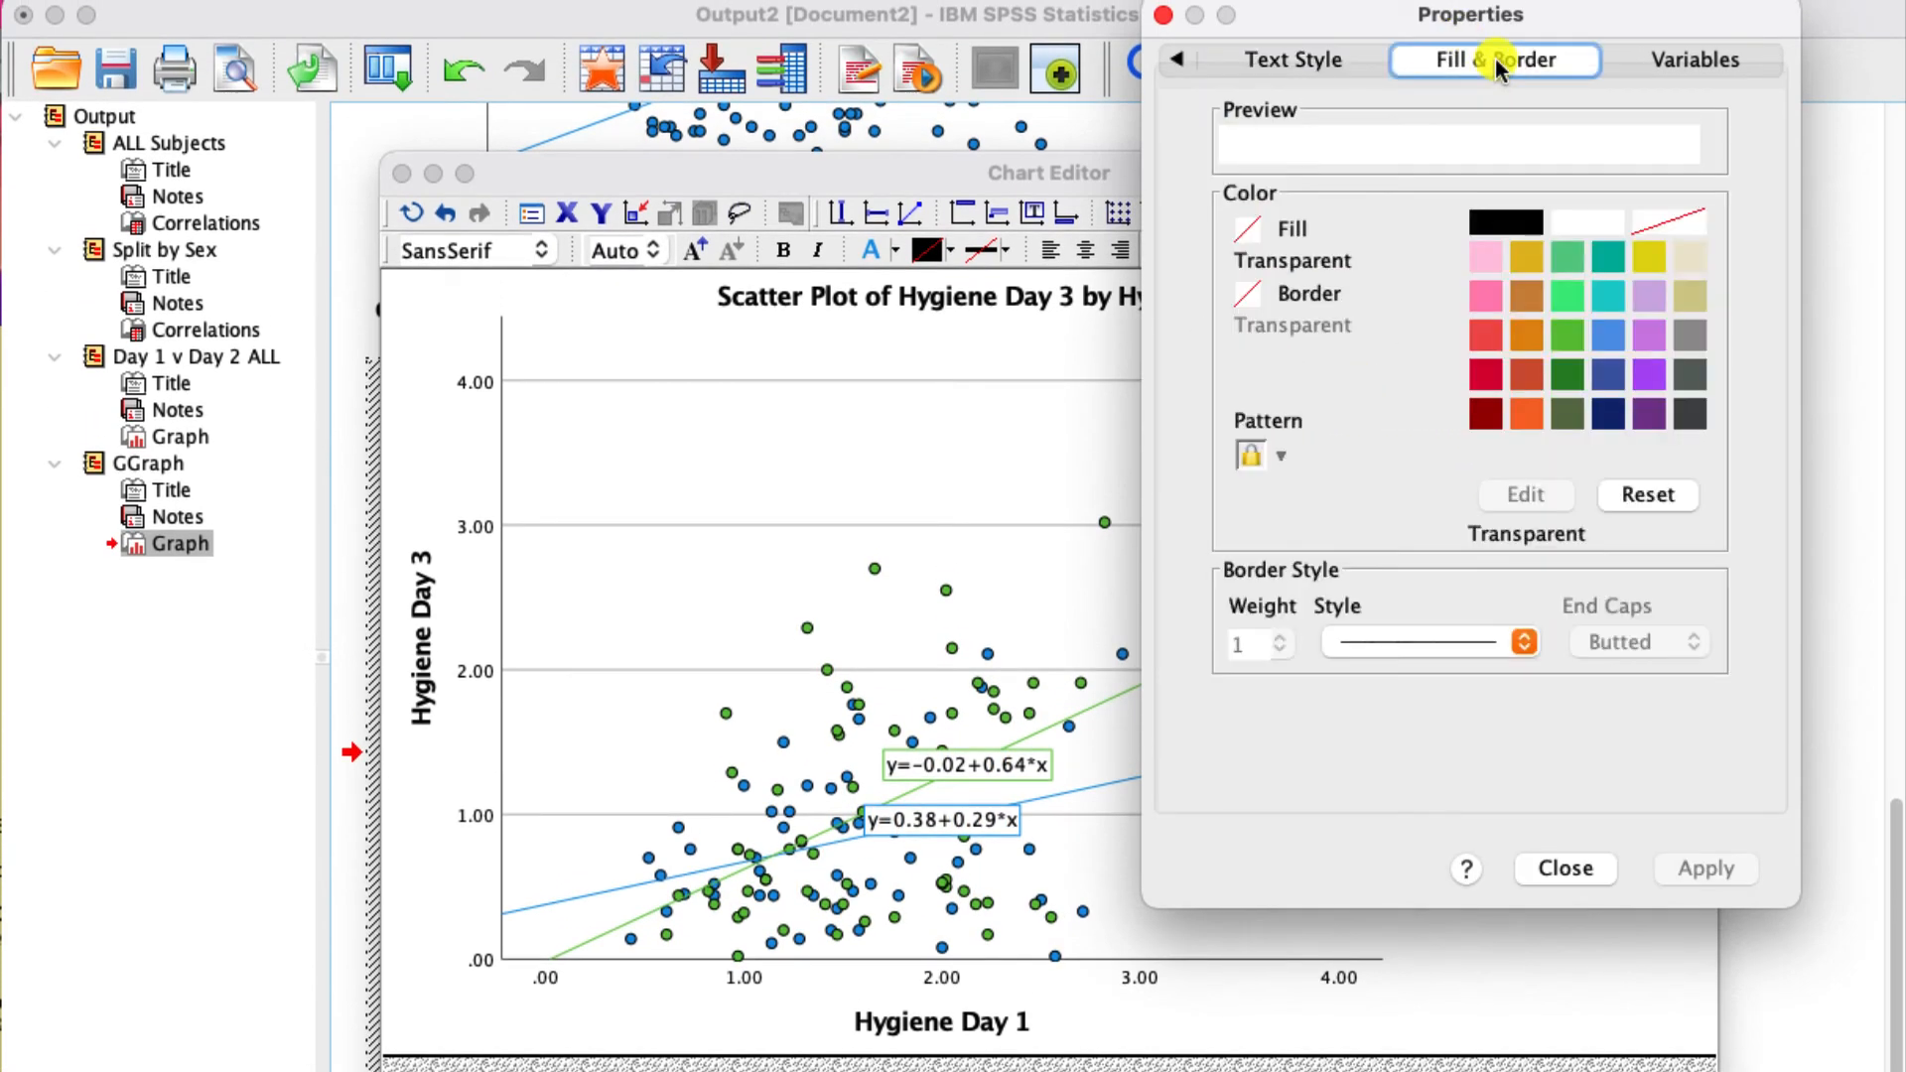
pyautogui.click(1691, 59)
pyautogui.click(1250, 72)
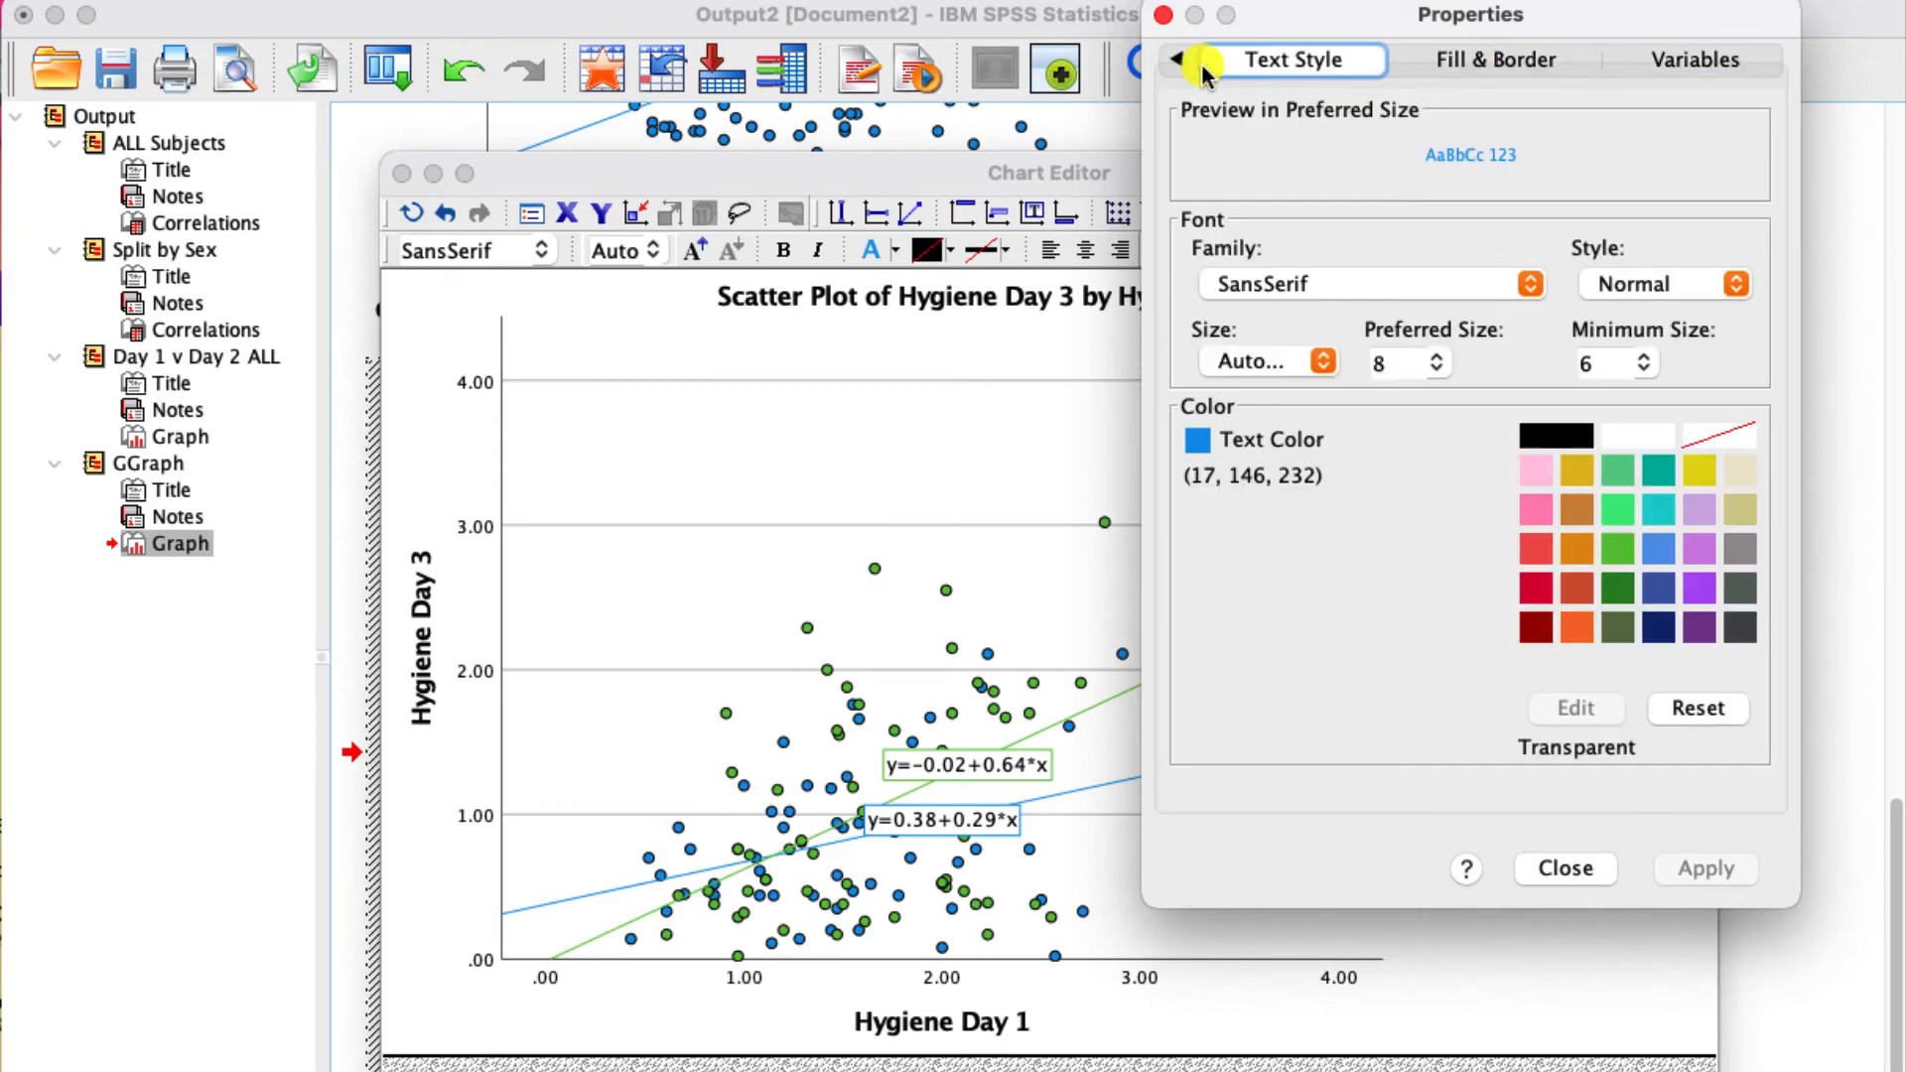
pyautogui.click(1554, 435)
pyautogui.click(1721, 879)
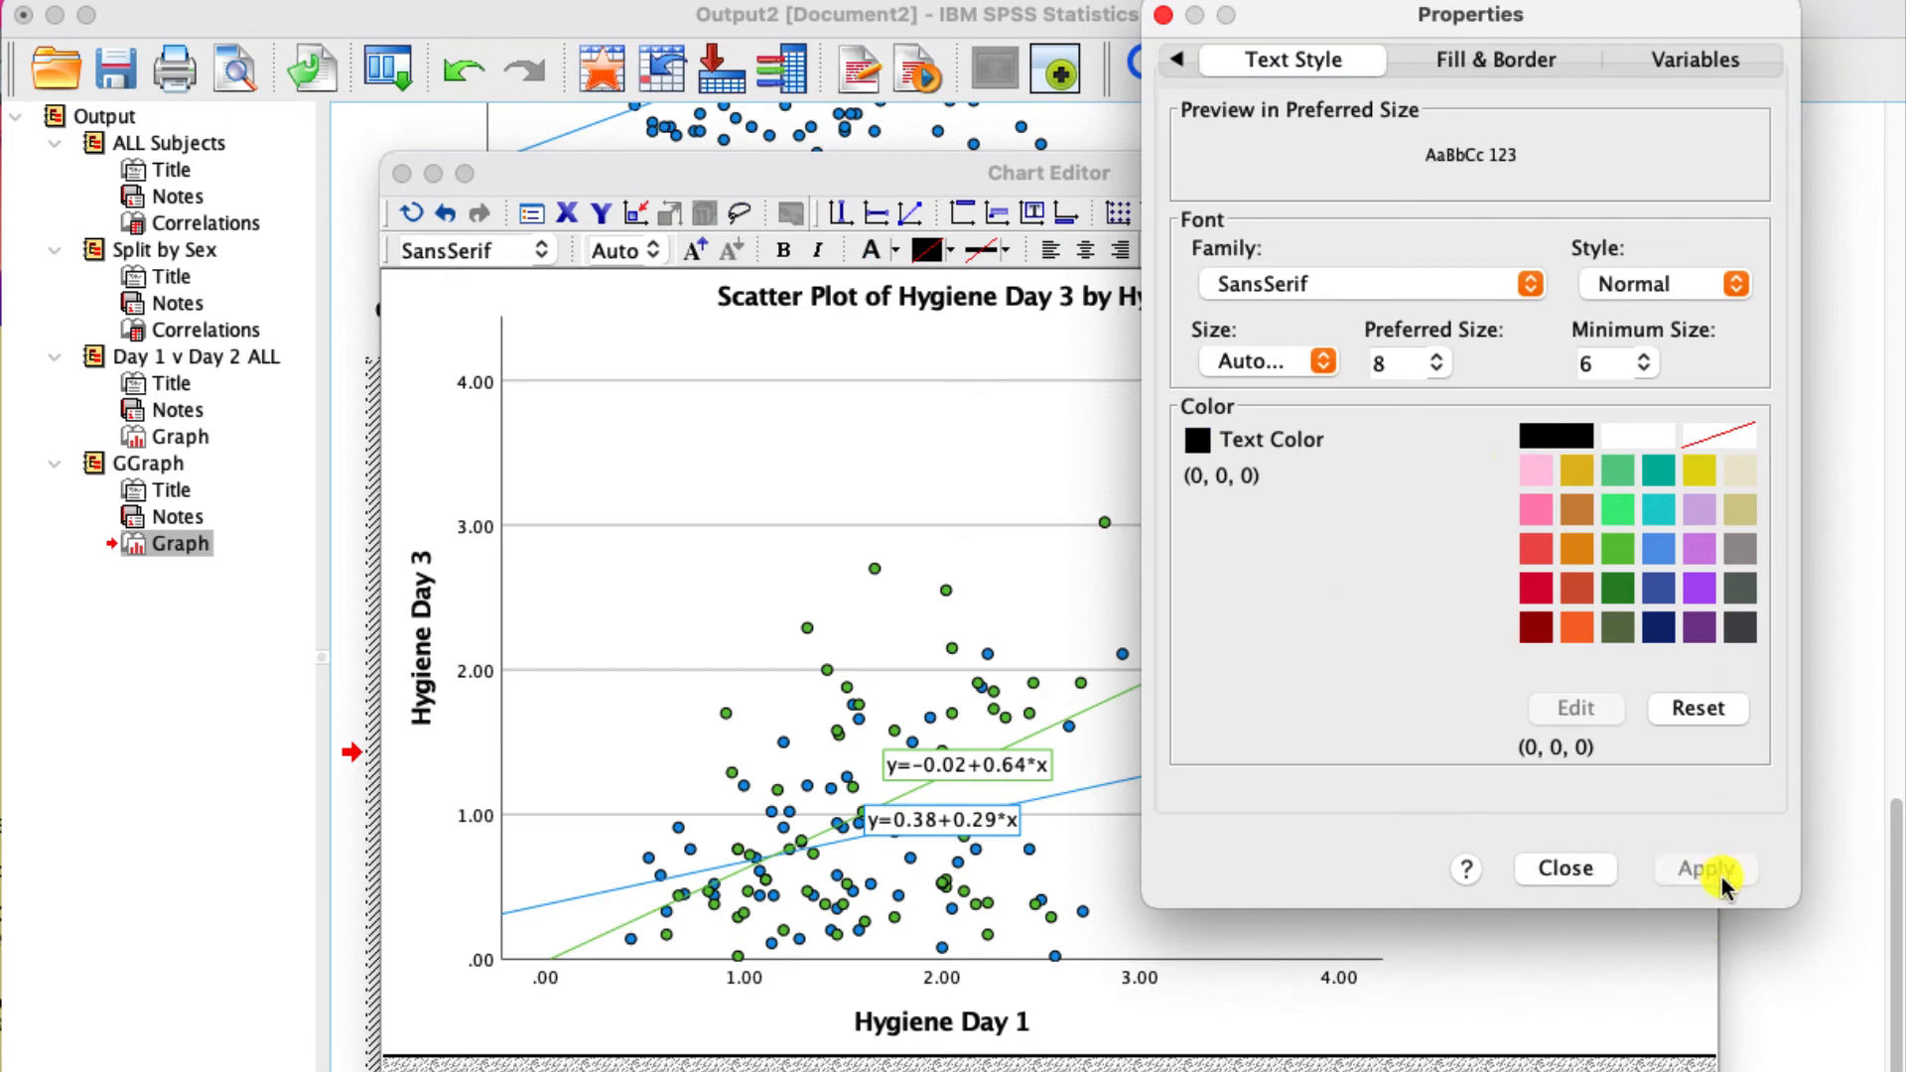
pyautogui.click(1560, 870)
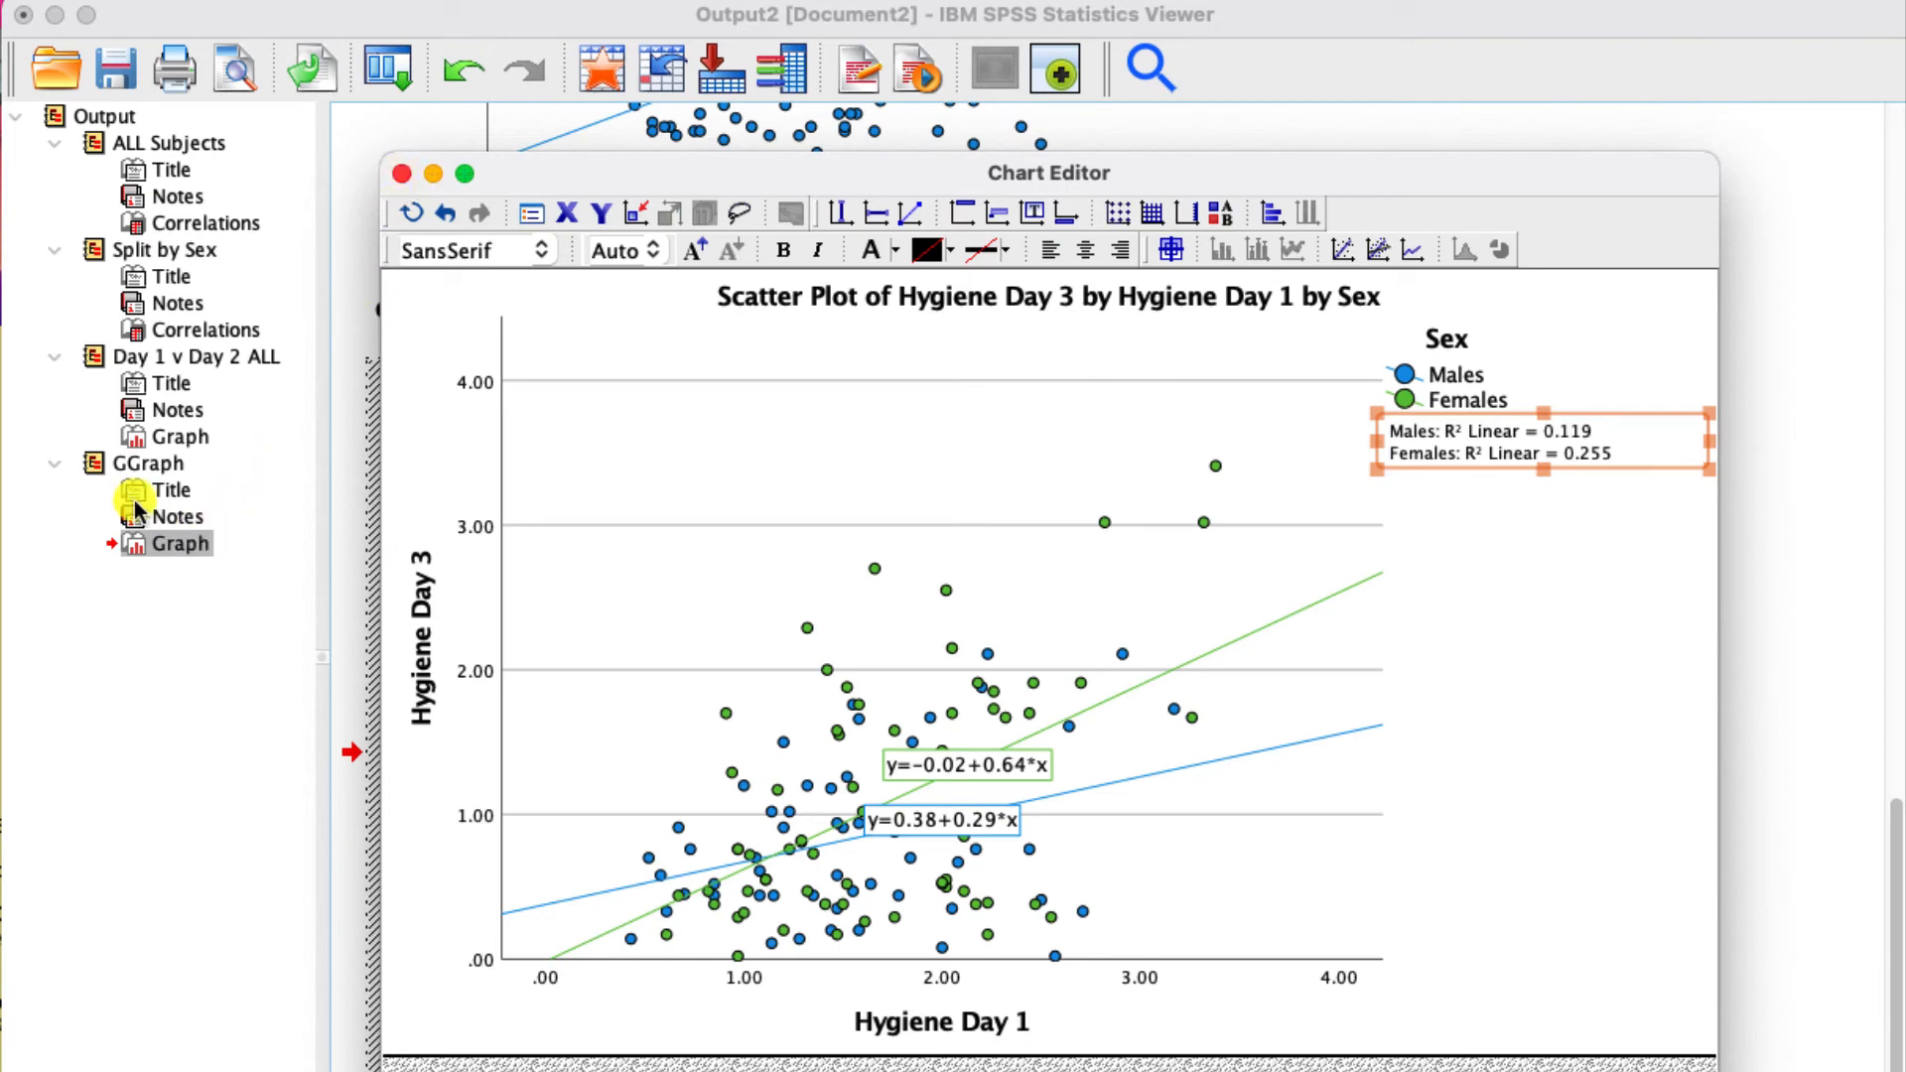
# - Rename the GGraph group in the output outline as "Day 1 v Day 3 BOTH"
pyautogui.click(137, 463)
pyautogui.doubleClick(137, 463)
pyautogui.write('Day 1 v D')
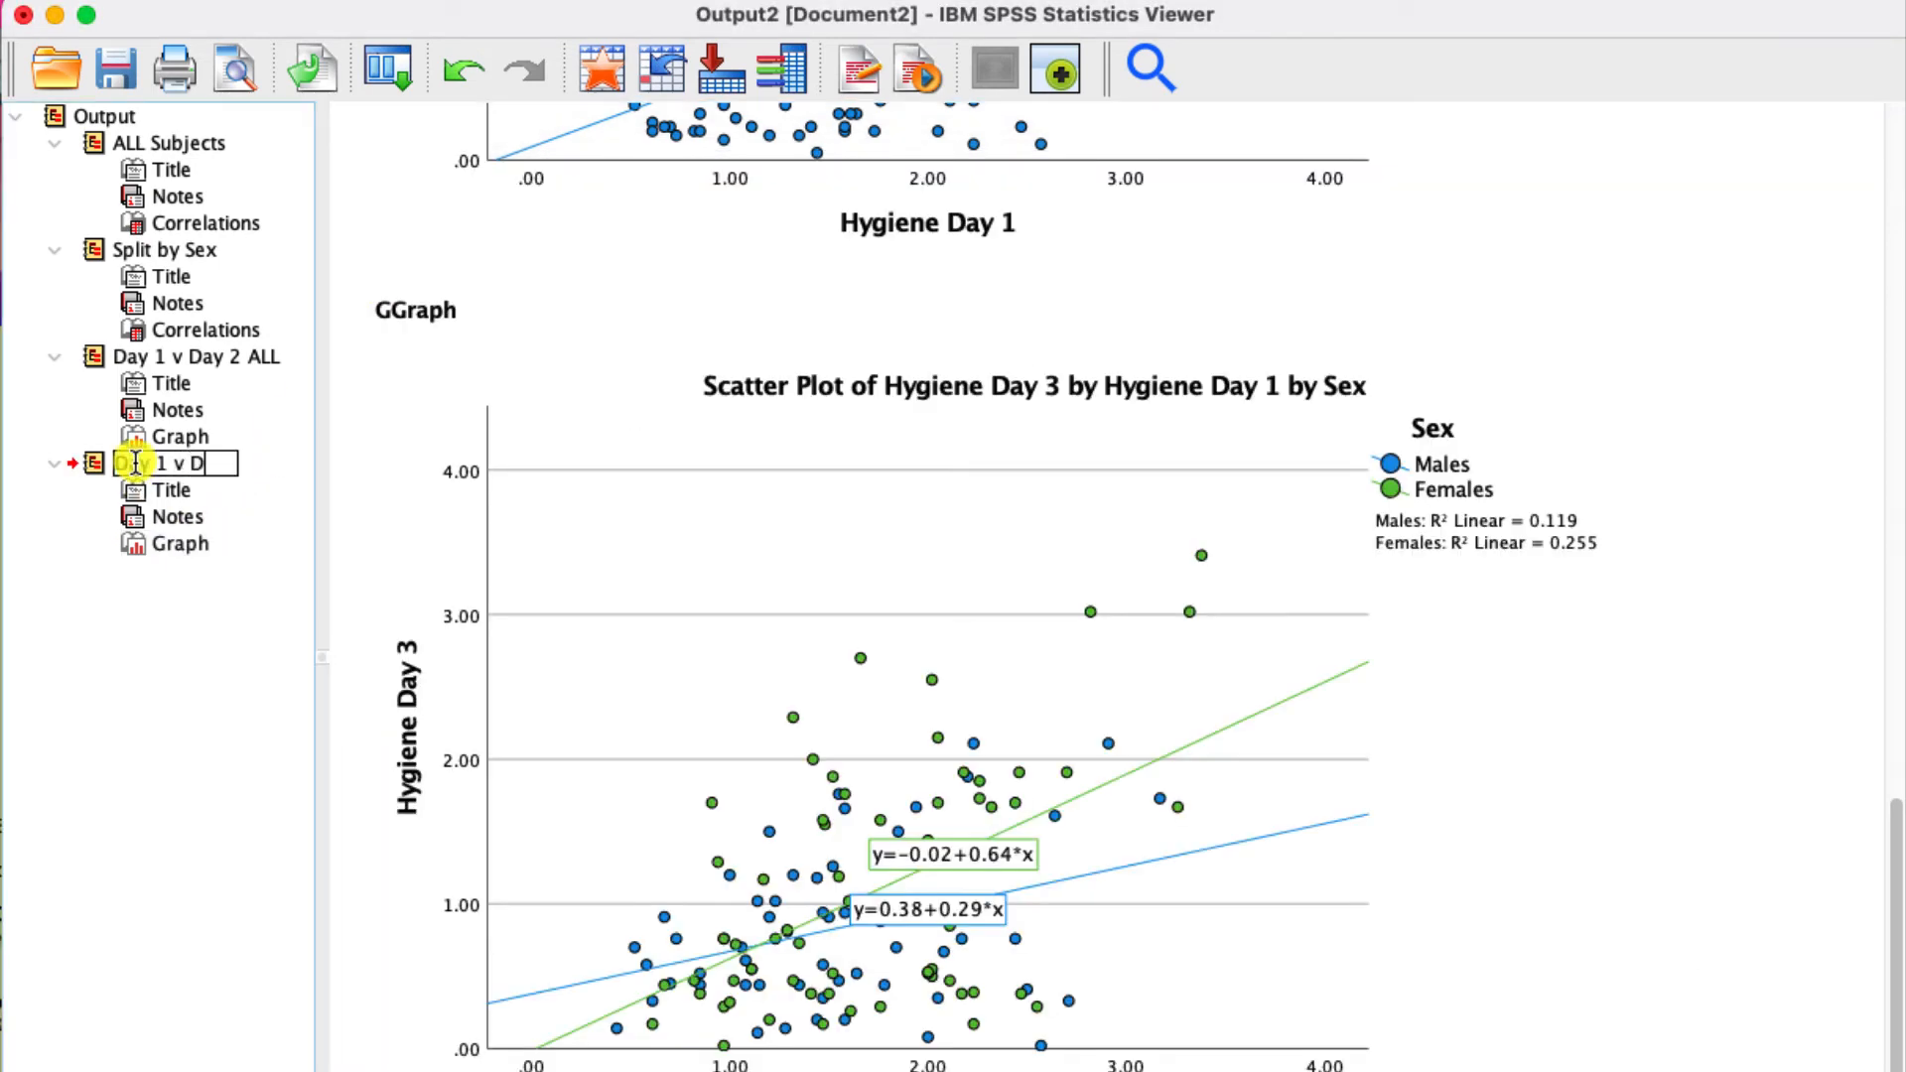
pyautogui.write('ay 3 BOTH')
pyautogui.press('Return')
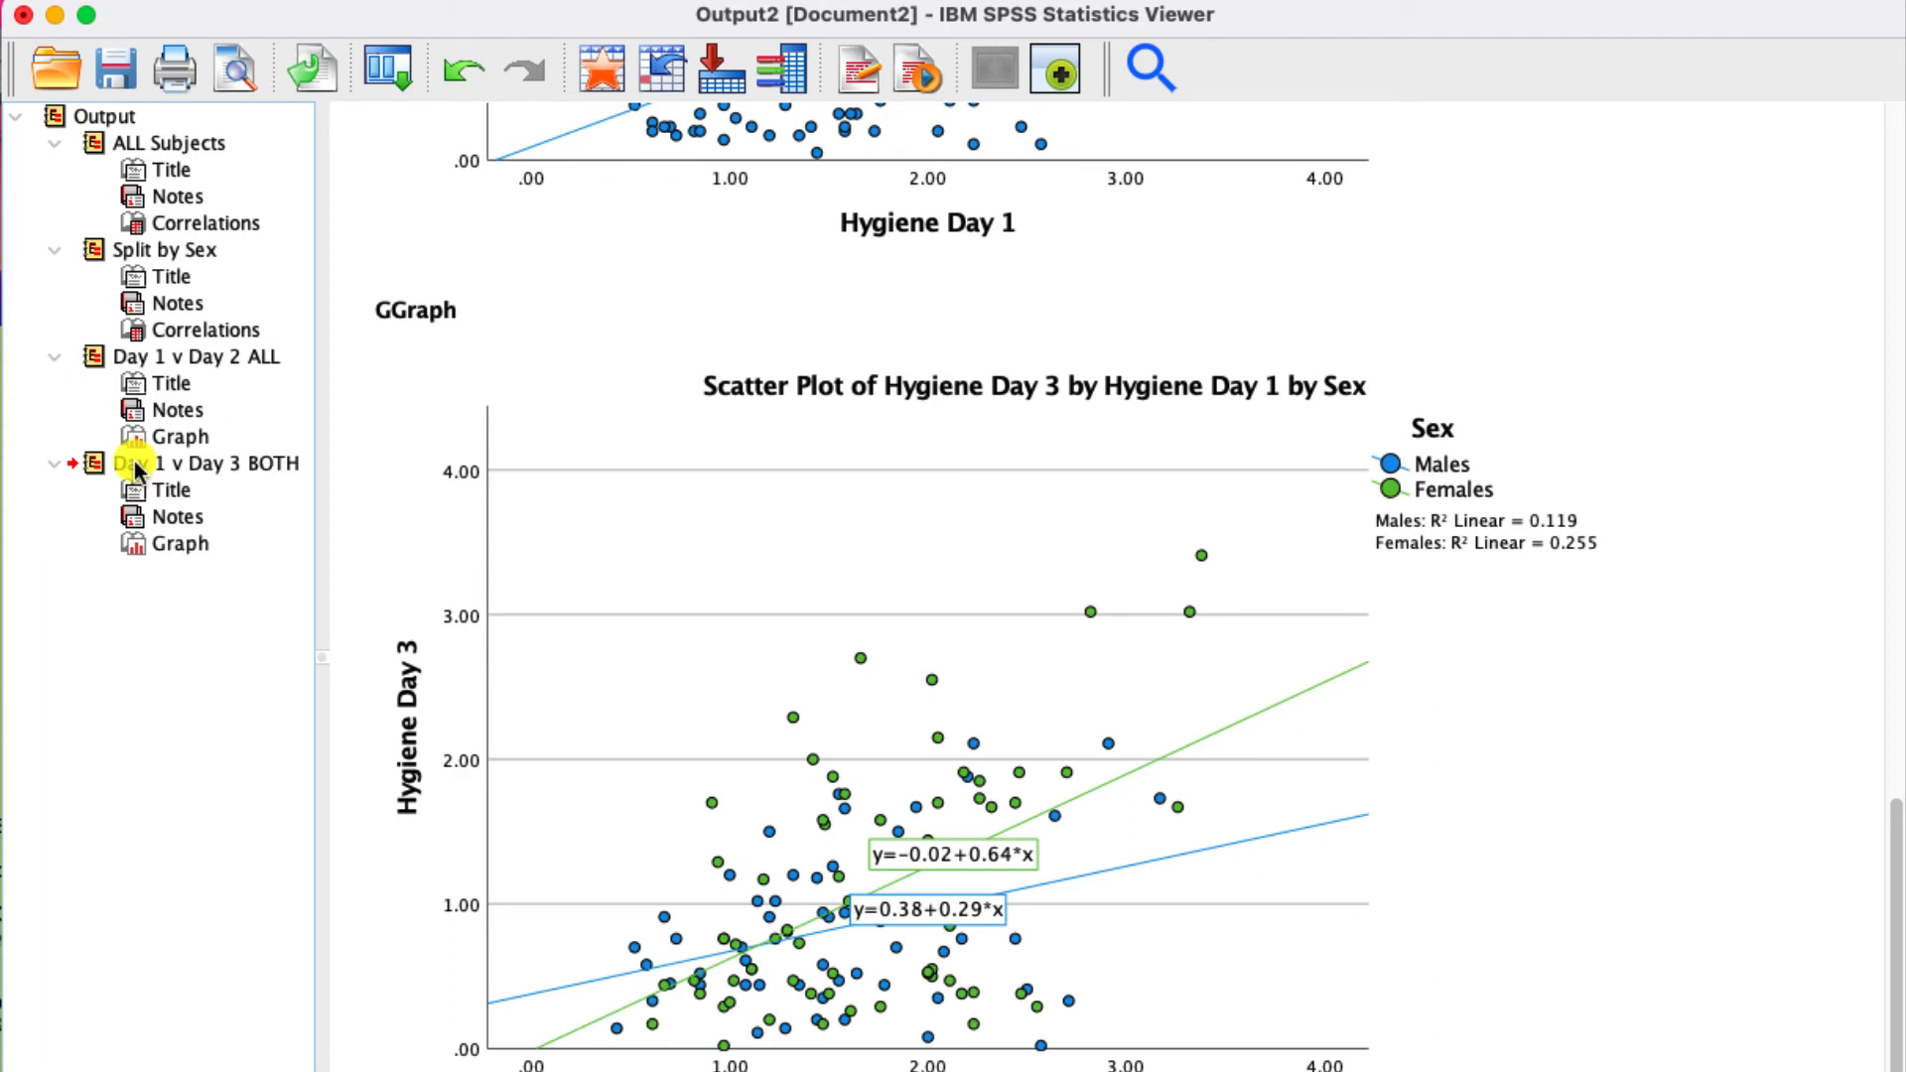
pyautogui.click(479, 399)
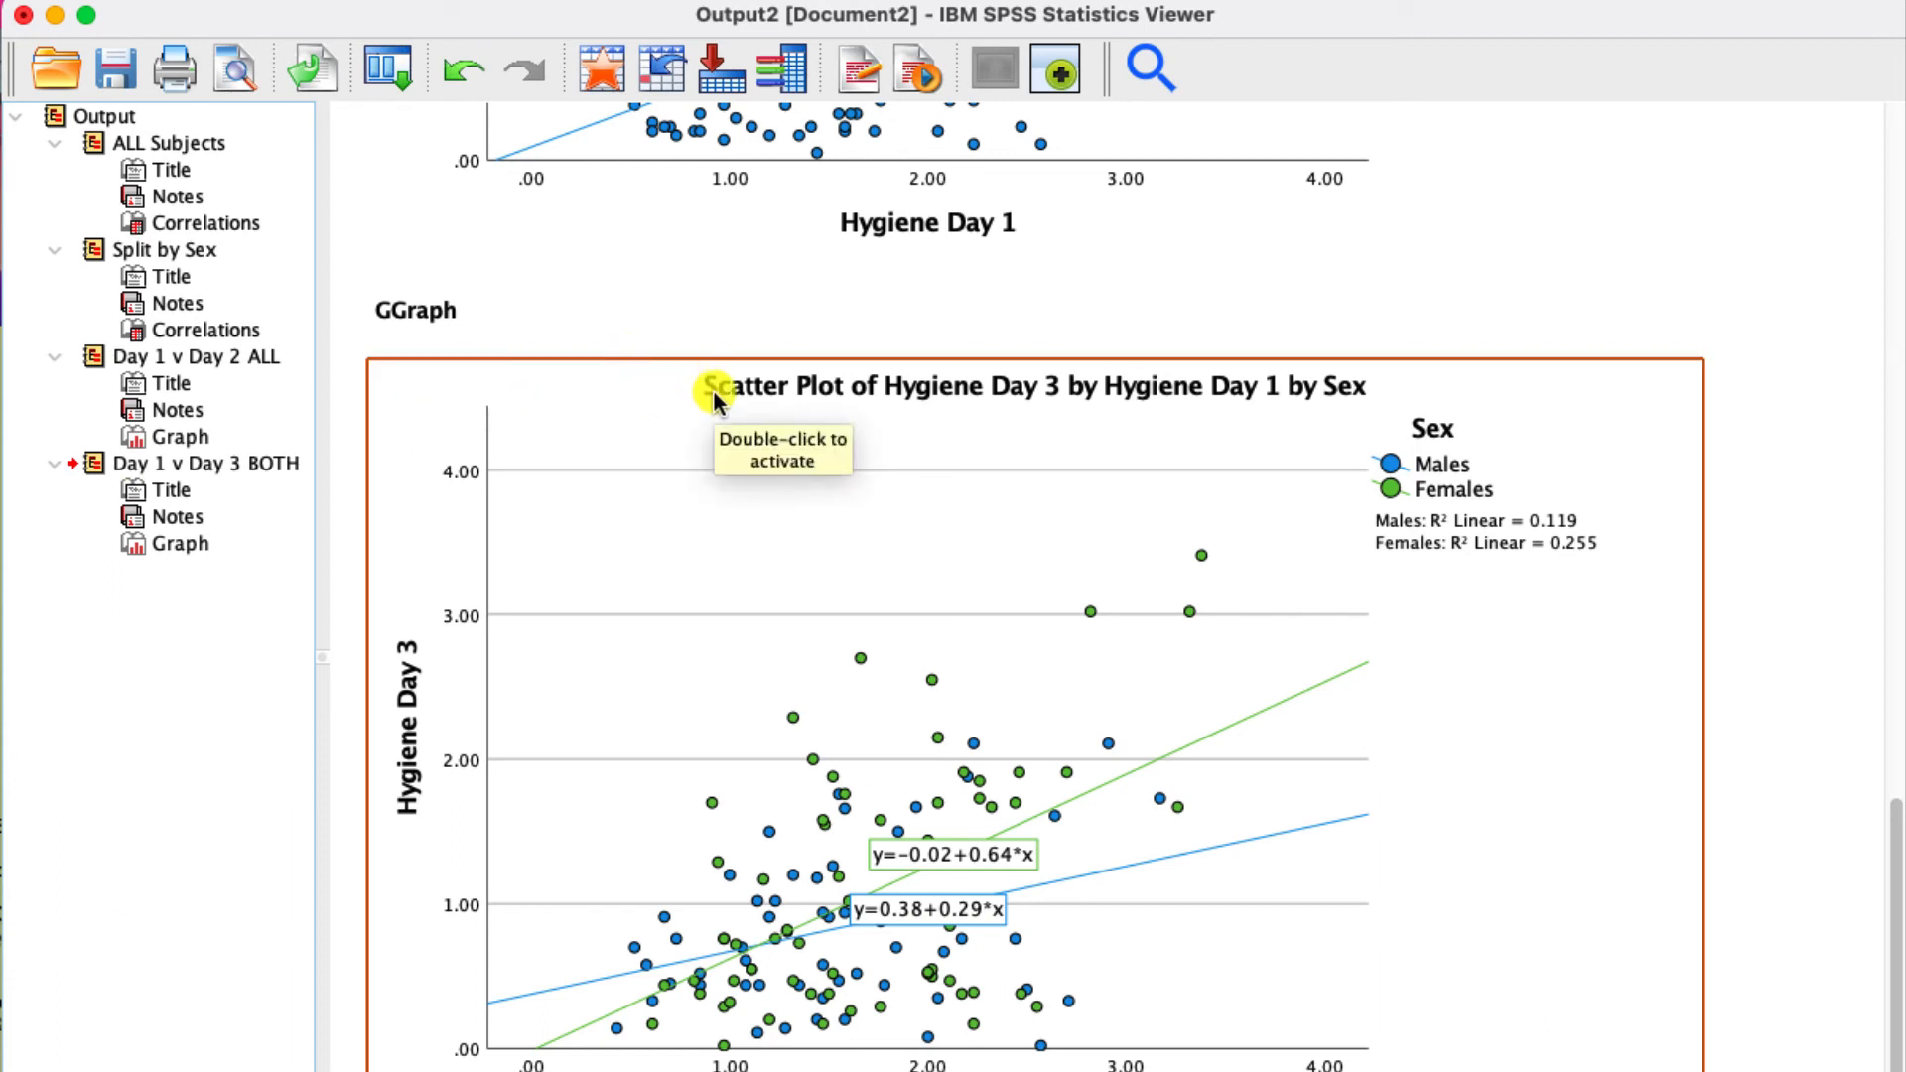
# - Split the file by Sex with the Compare groups option, sorting the file by the grouping variable
pyautogui.click(625, 280)
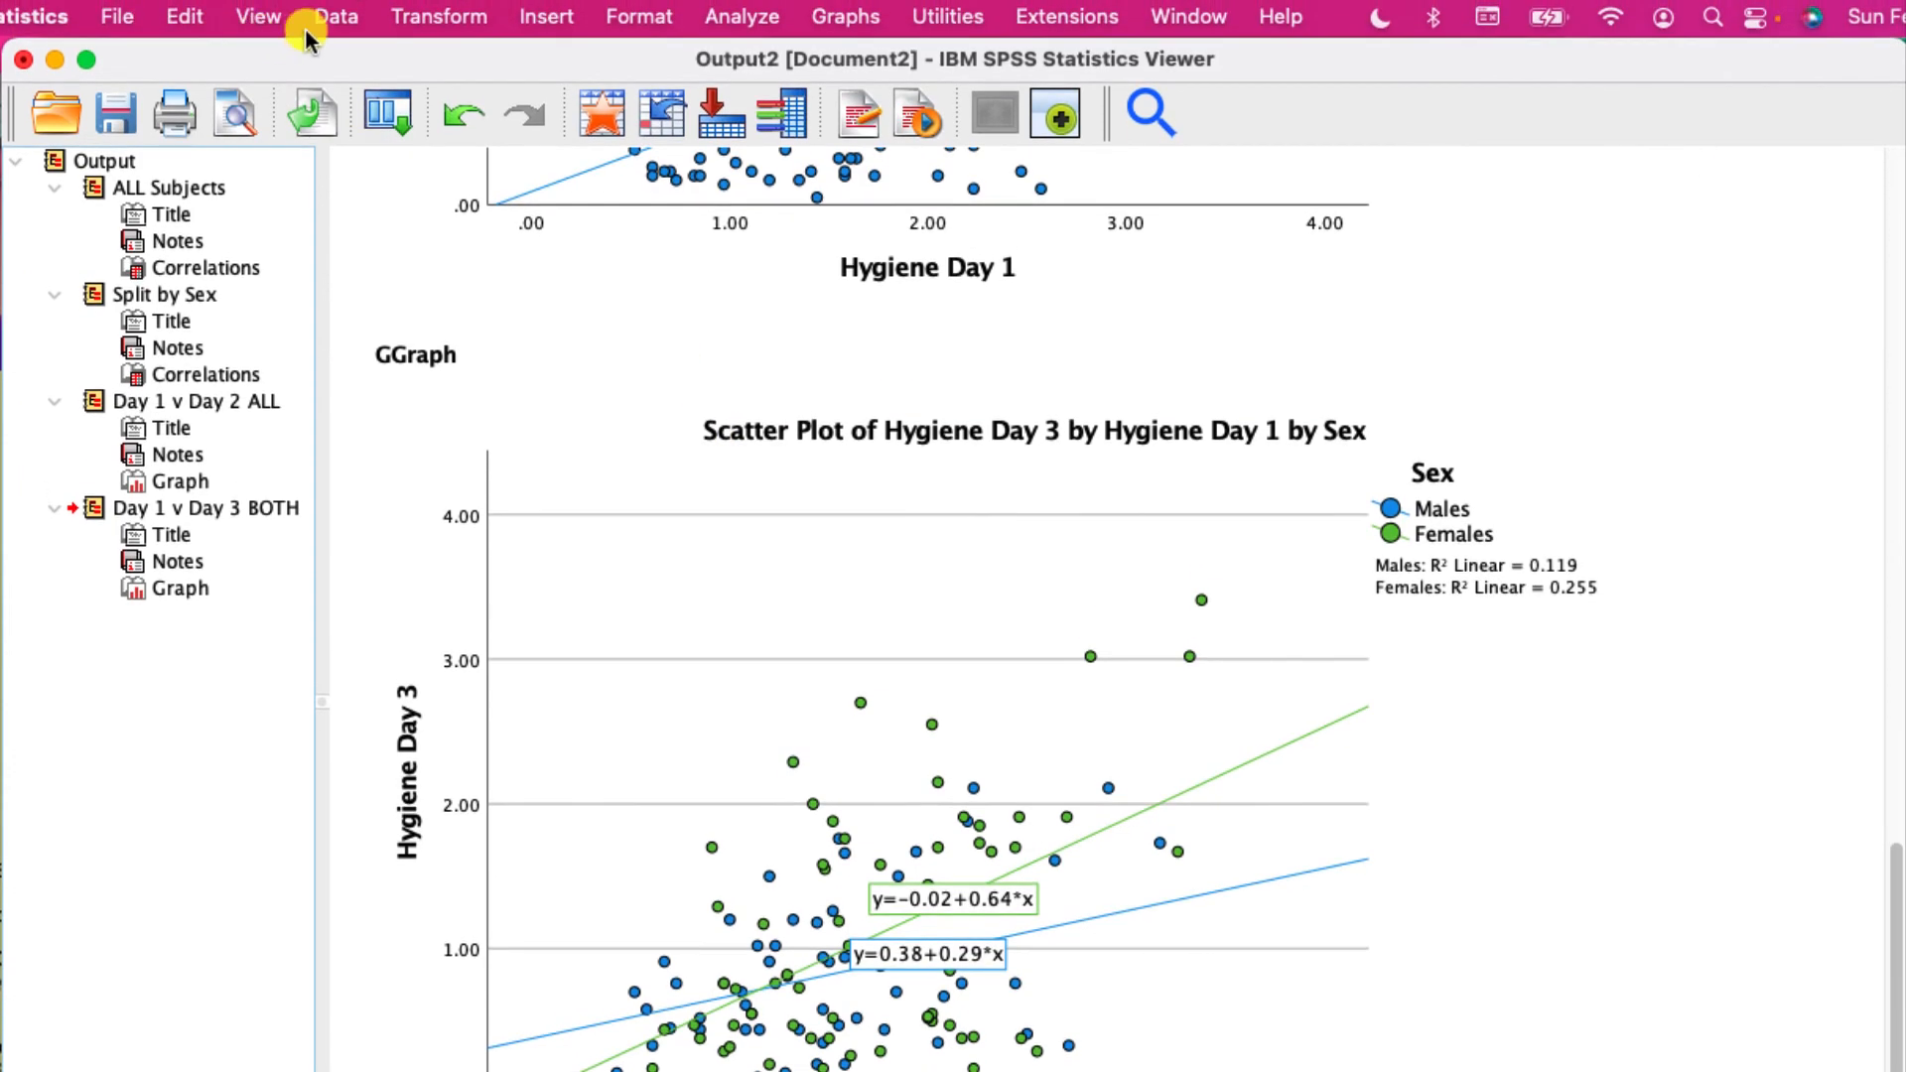
pyautogui.click(333, 18)
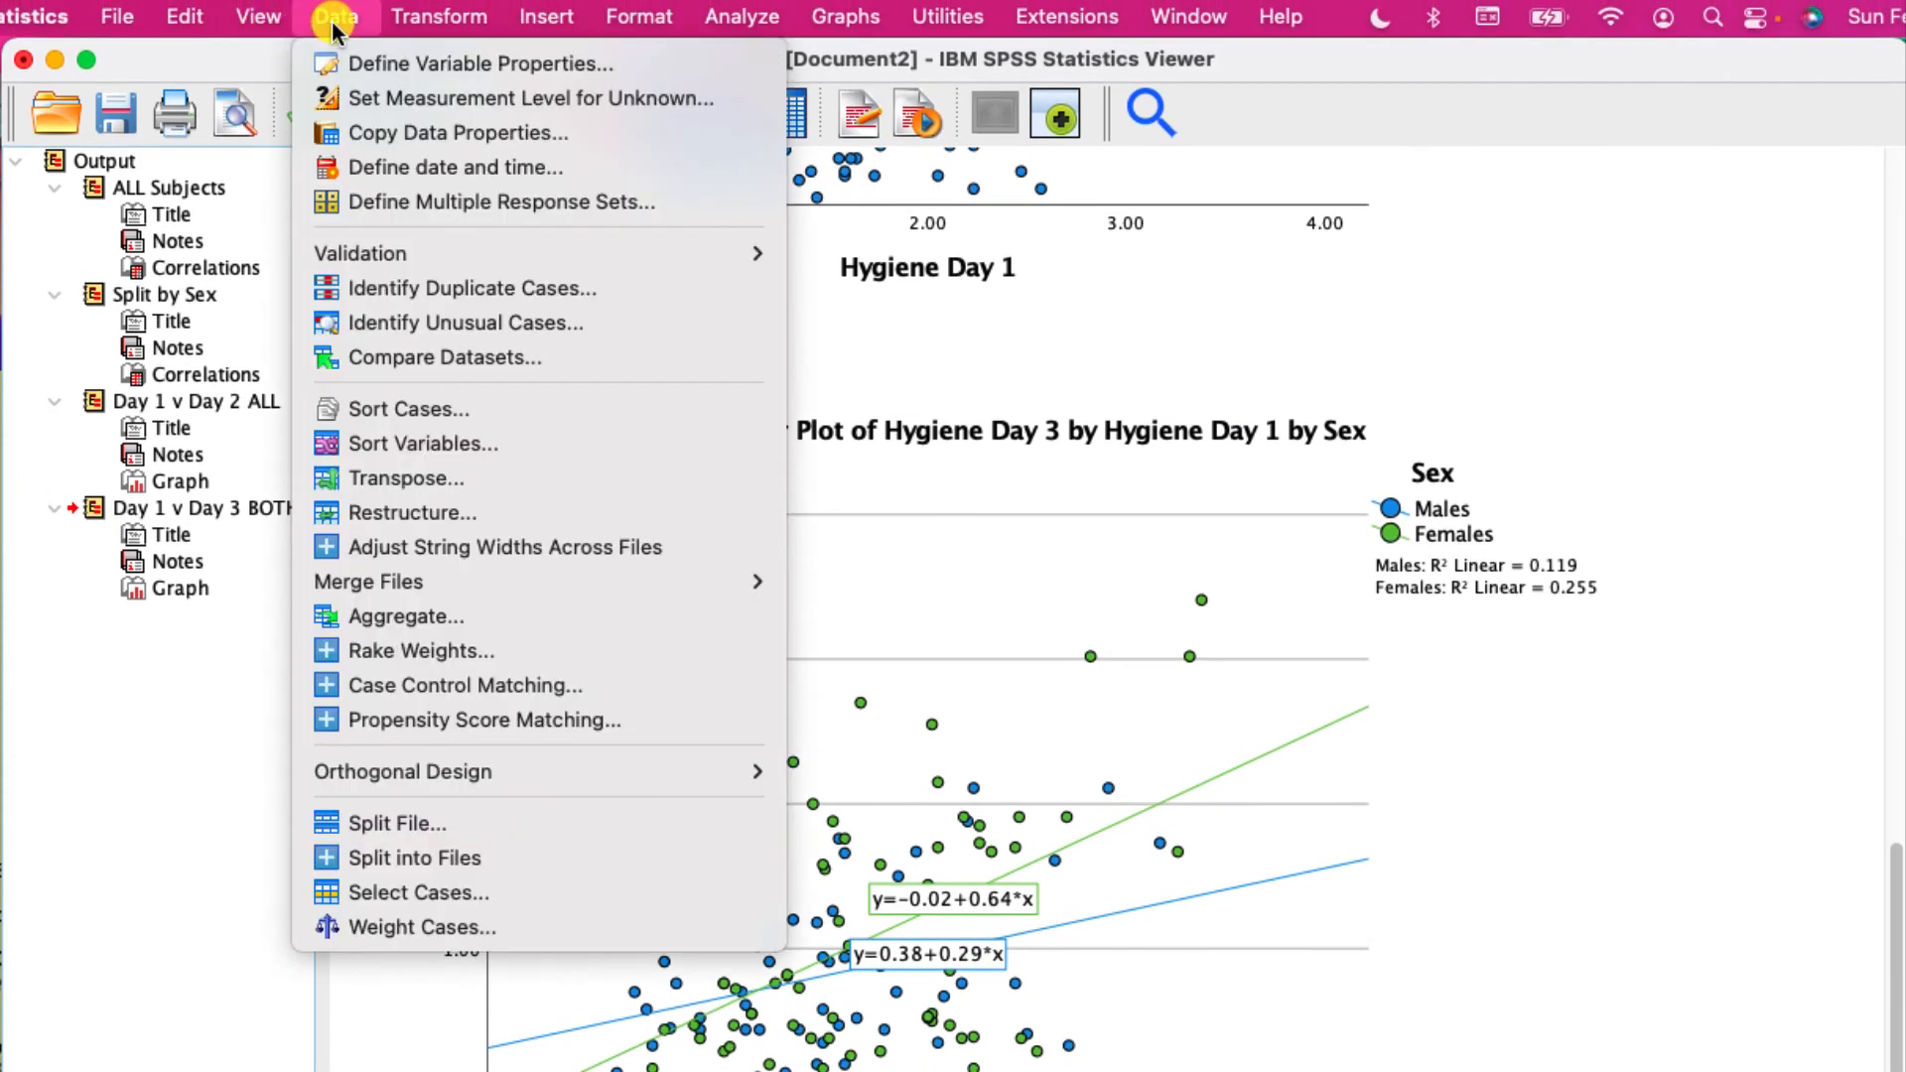
pyautogui.click(373, 824)
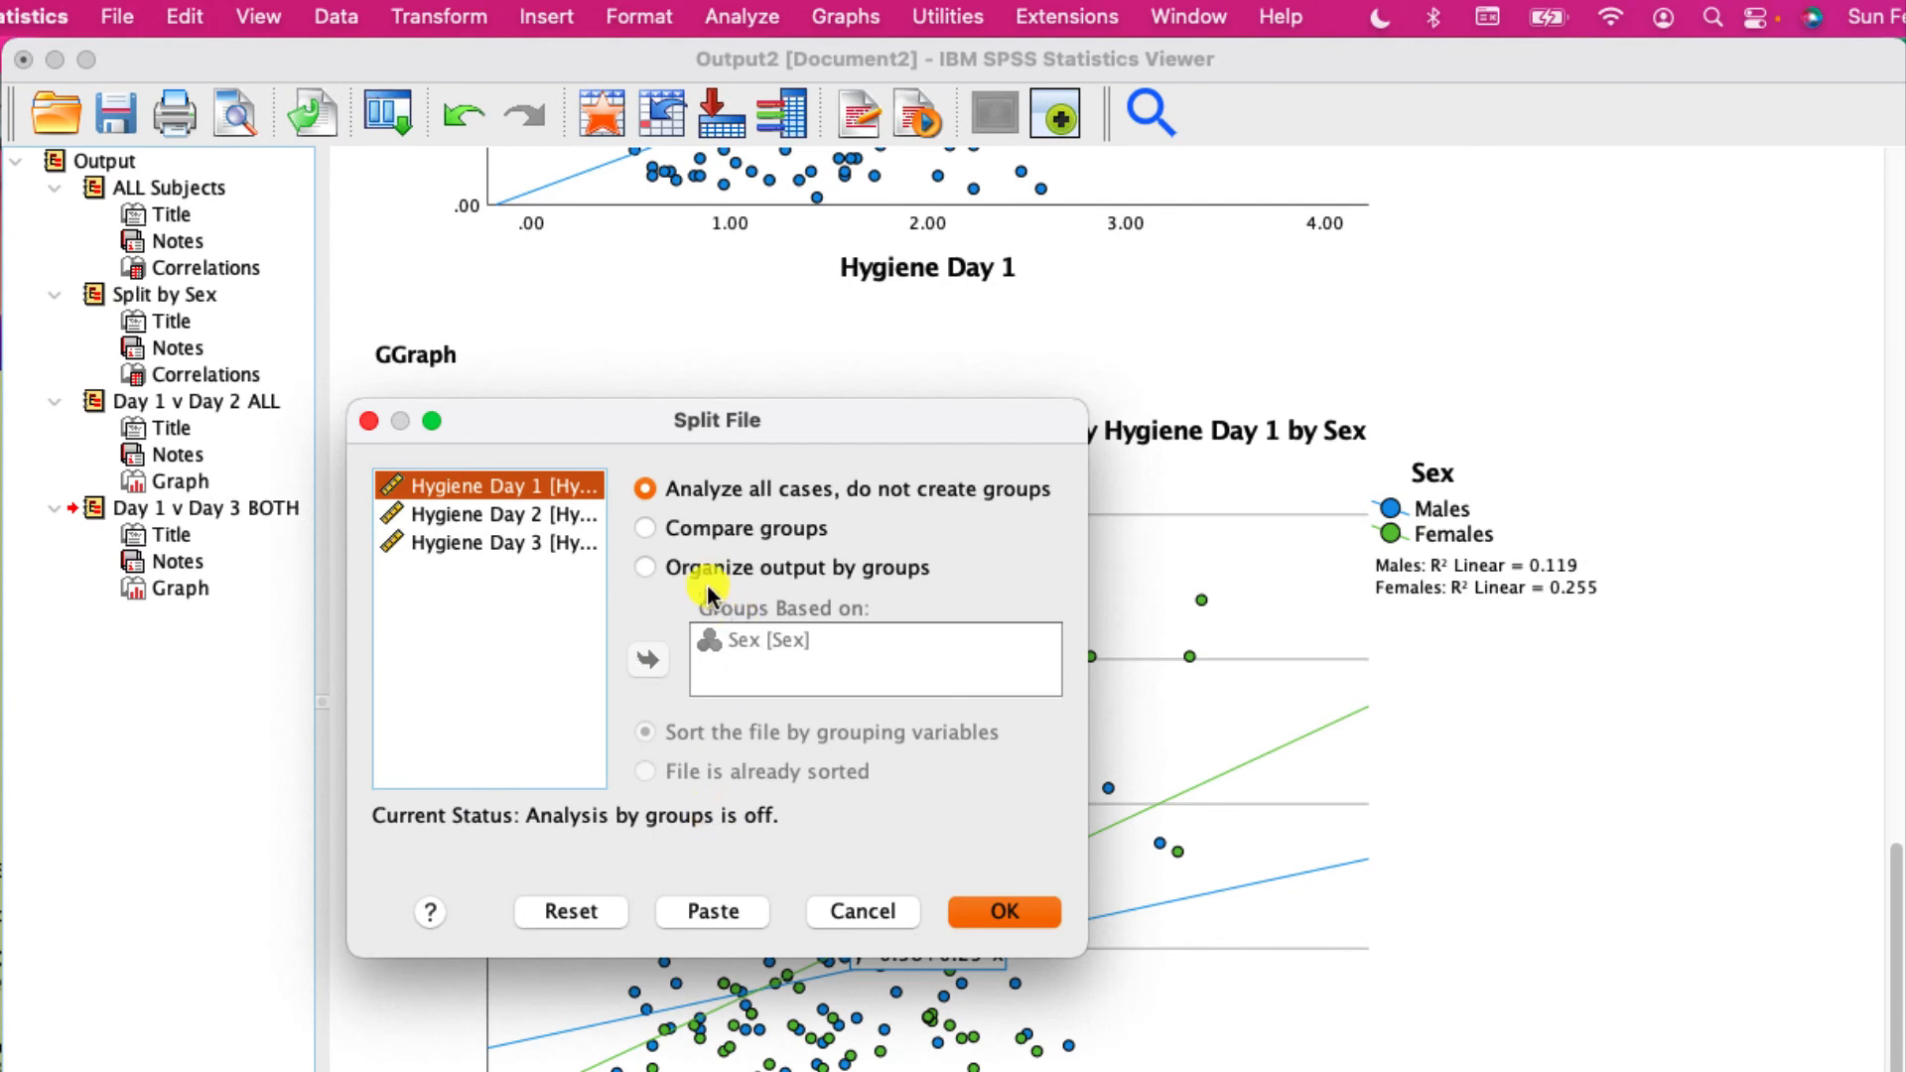
pyautogui.click(645, 530)
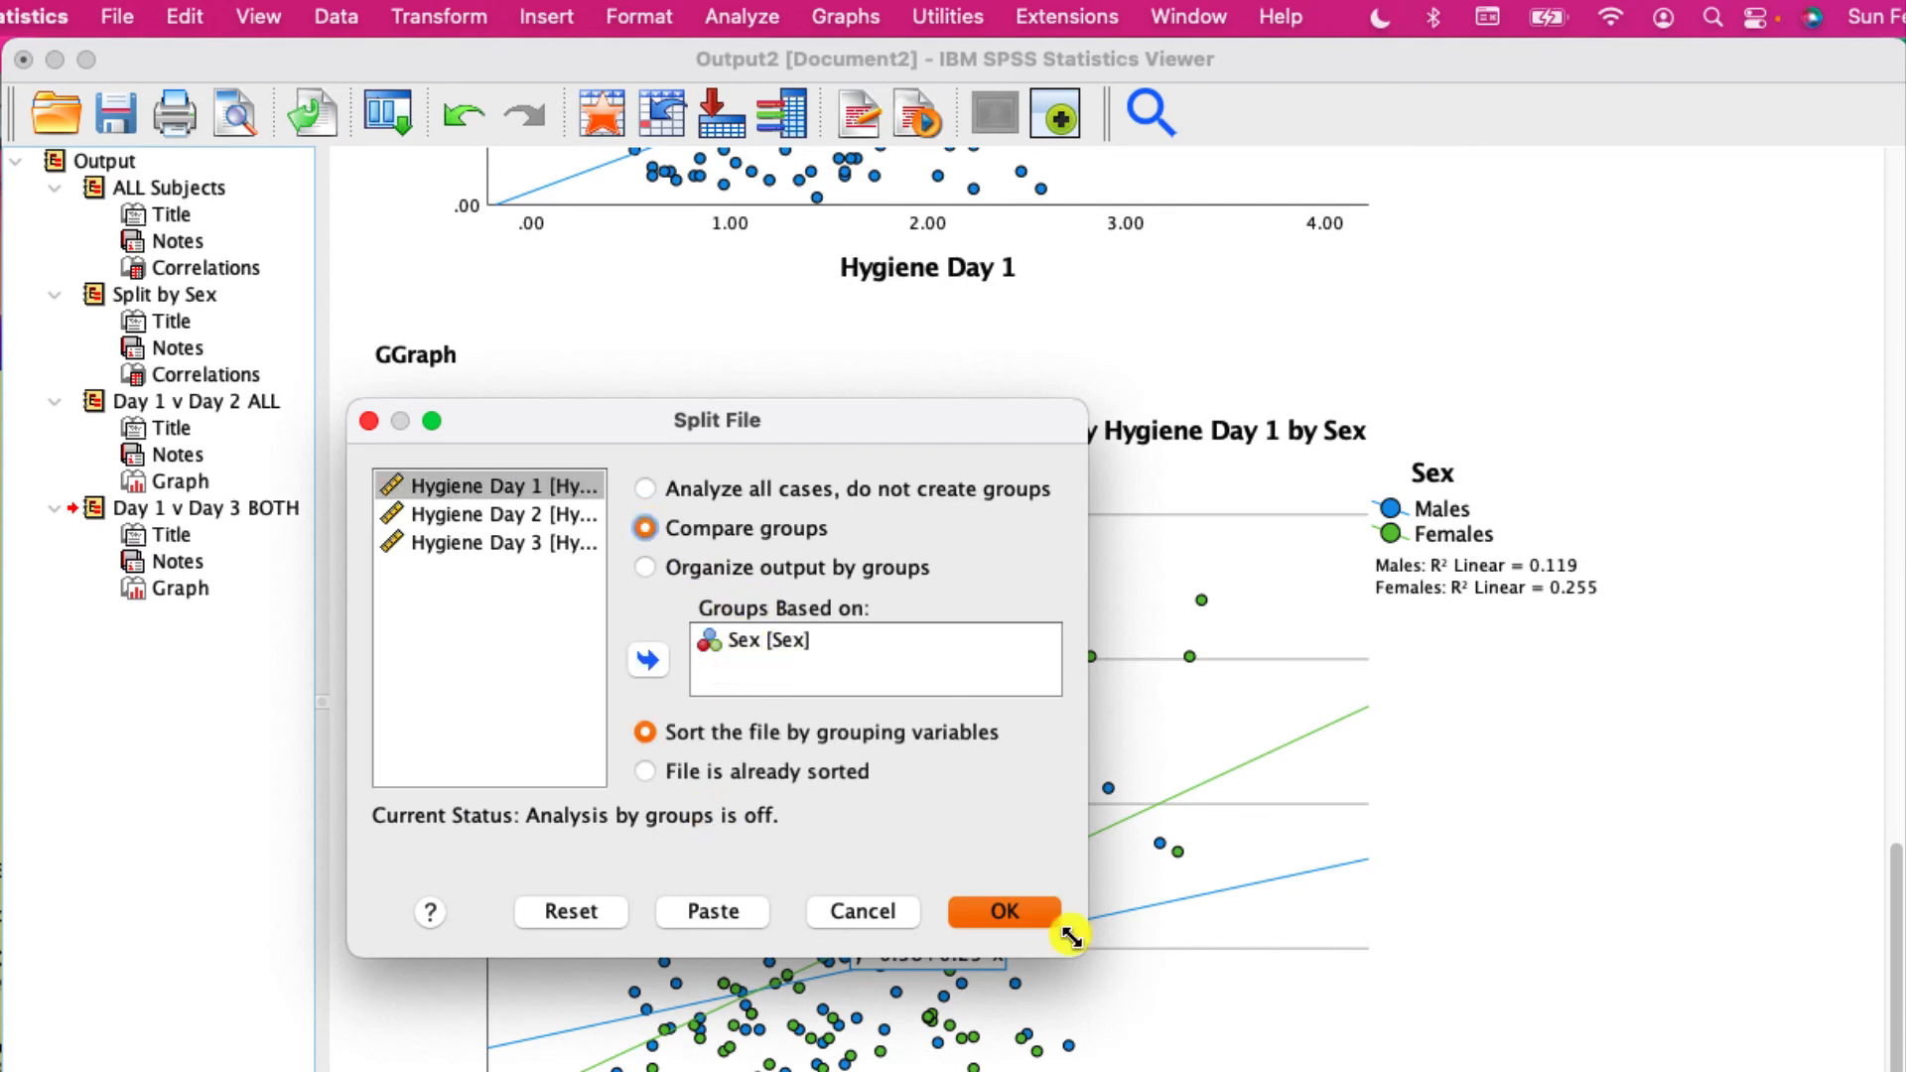
pyautogui.click(1052, 925)
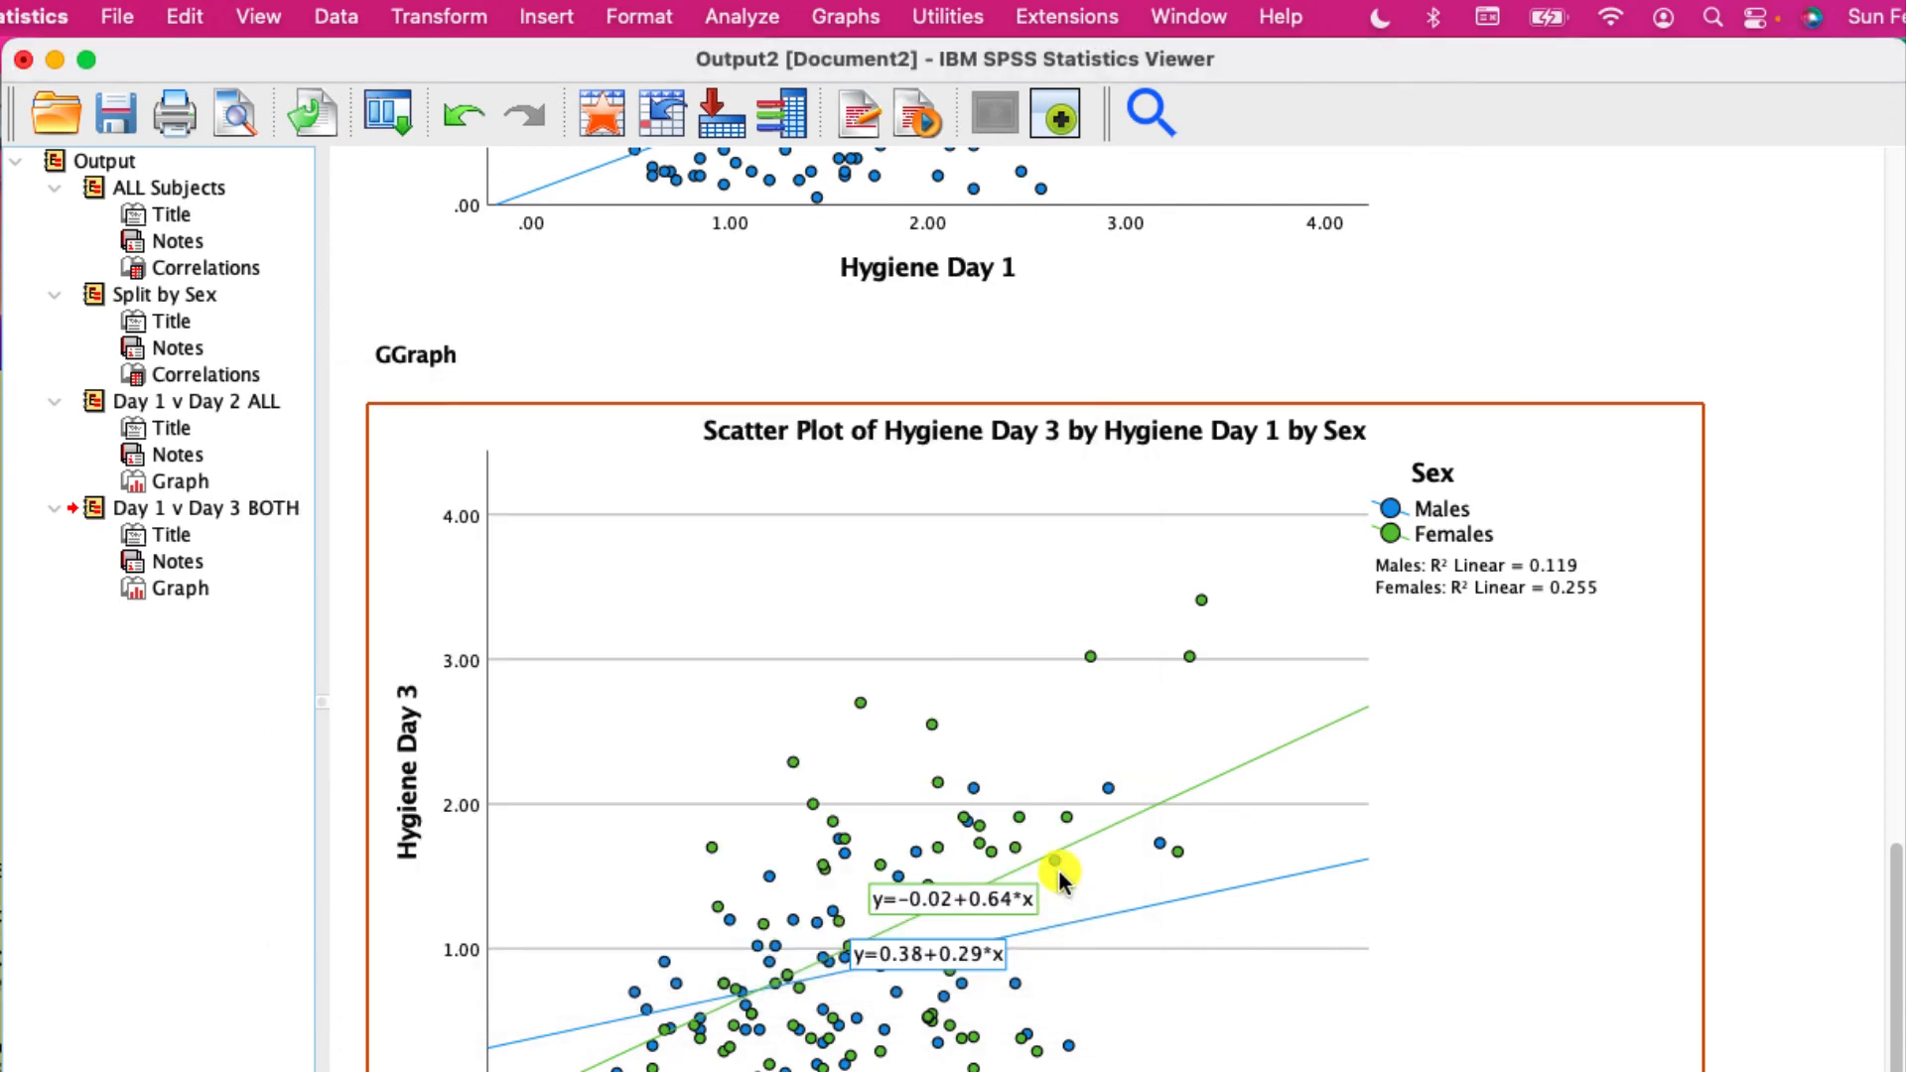
# - Generate legacy simple scatter plots with Hygiene Day 3 on the Y axis and Hygiene Day 1 on the X axis for each sex
pyautogui.click(839, 18)
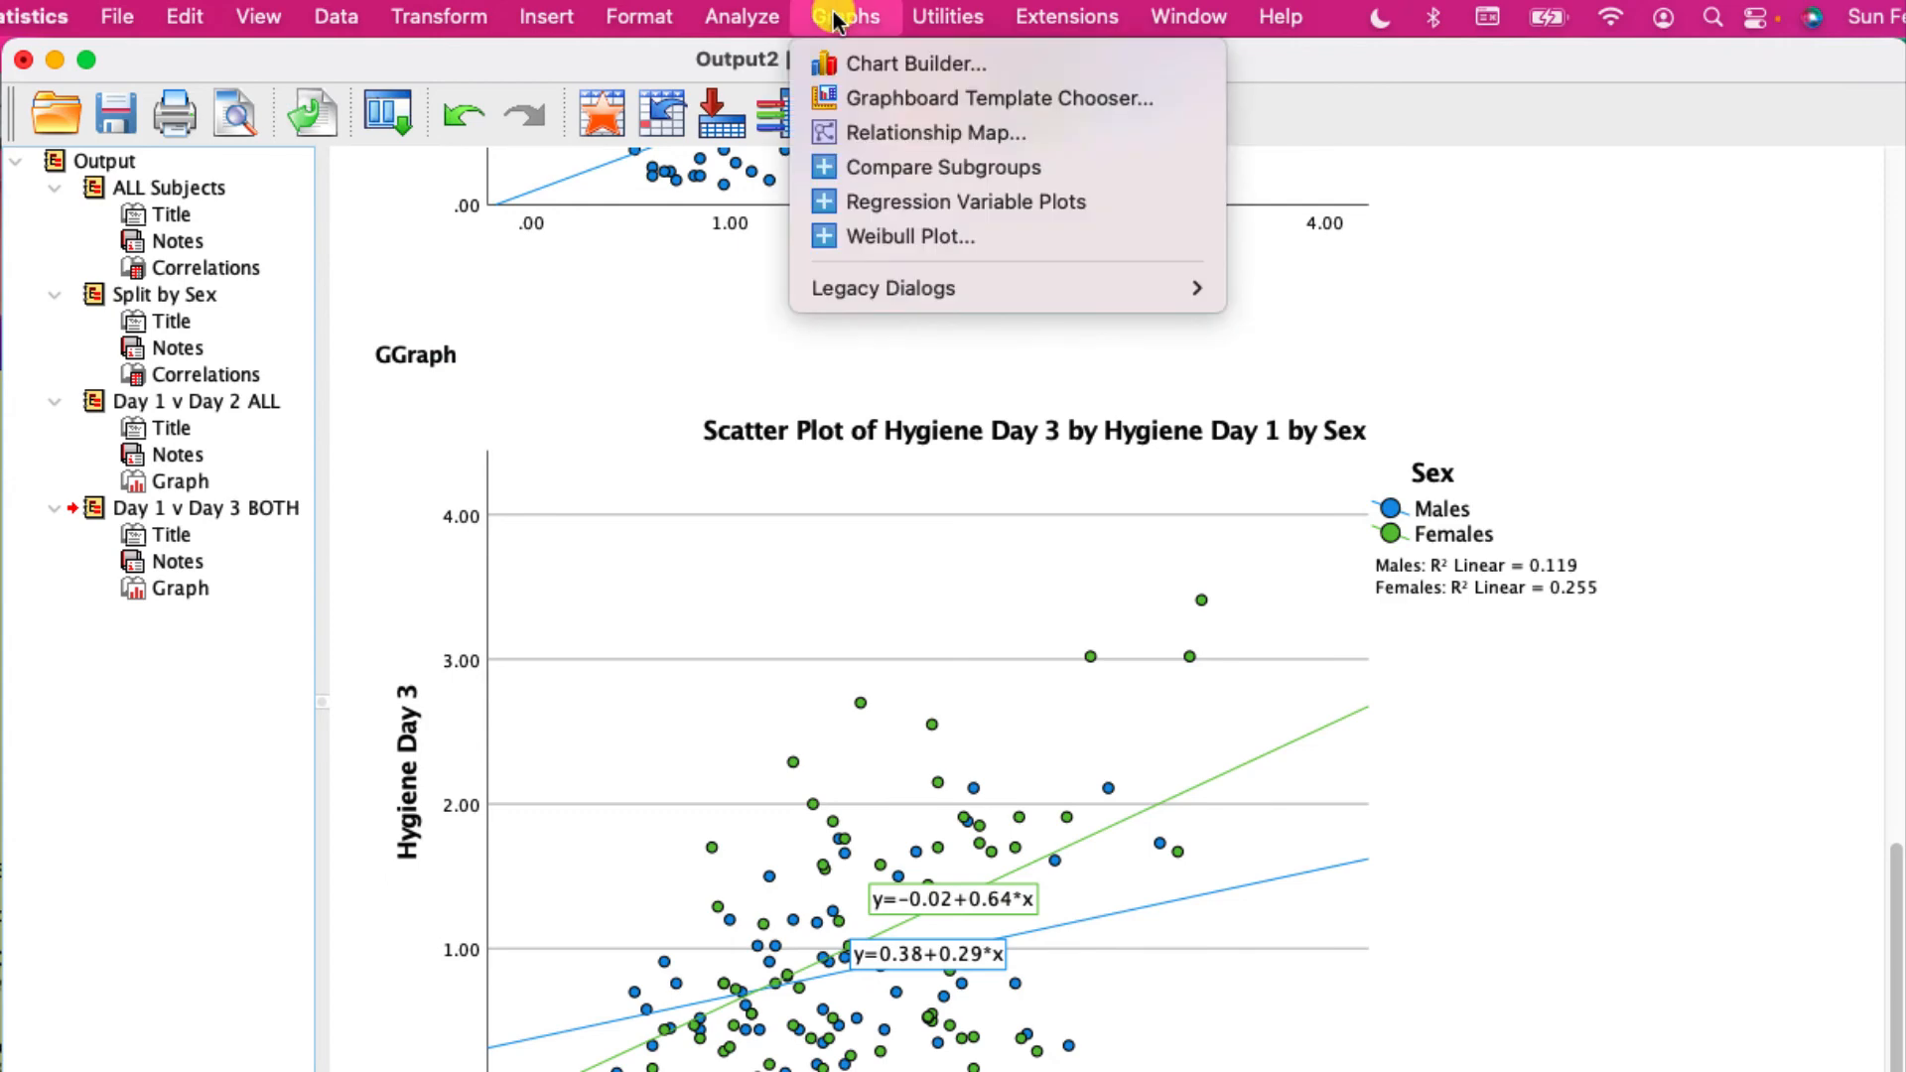
pyautogui.moveTo(1040, 288)
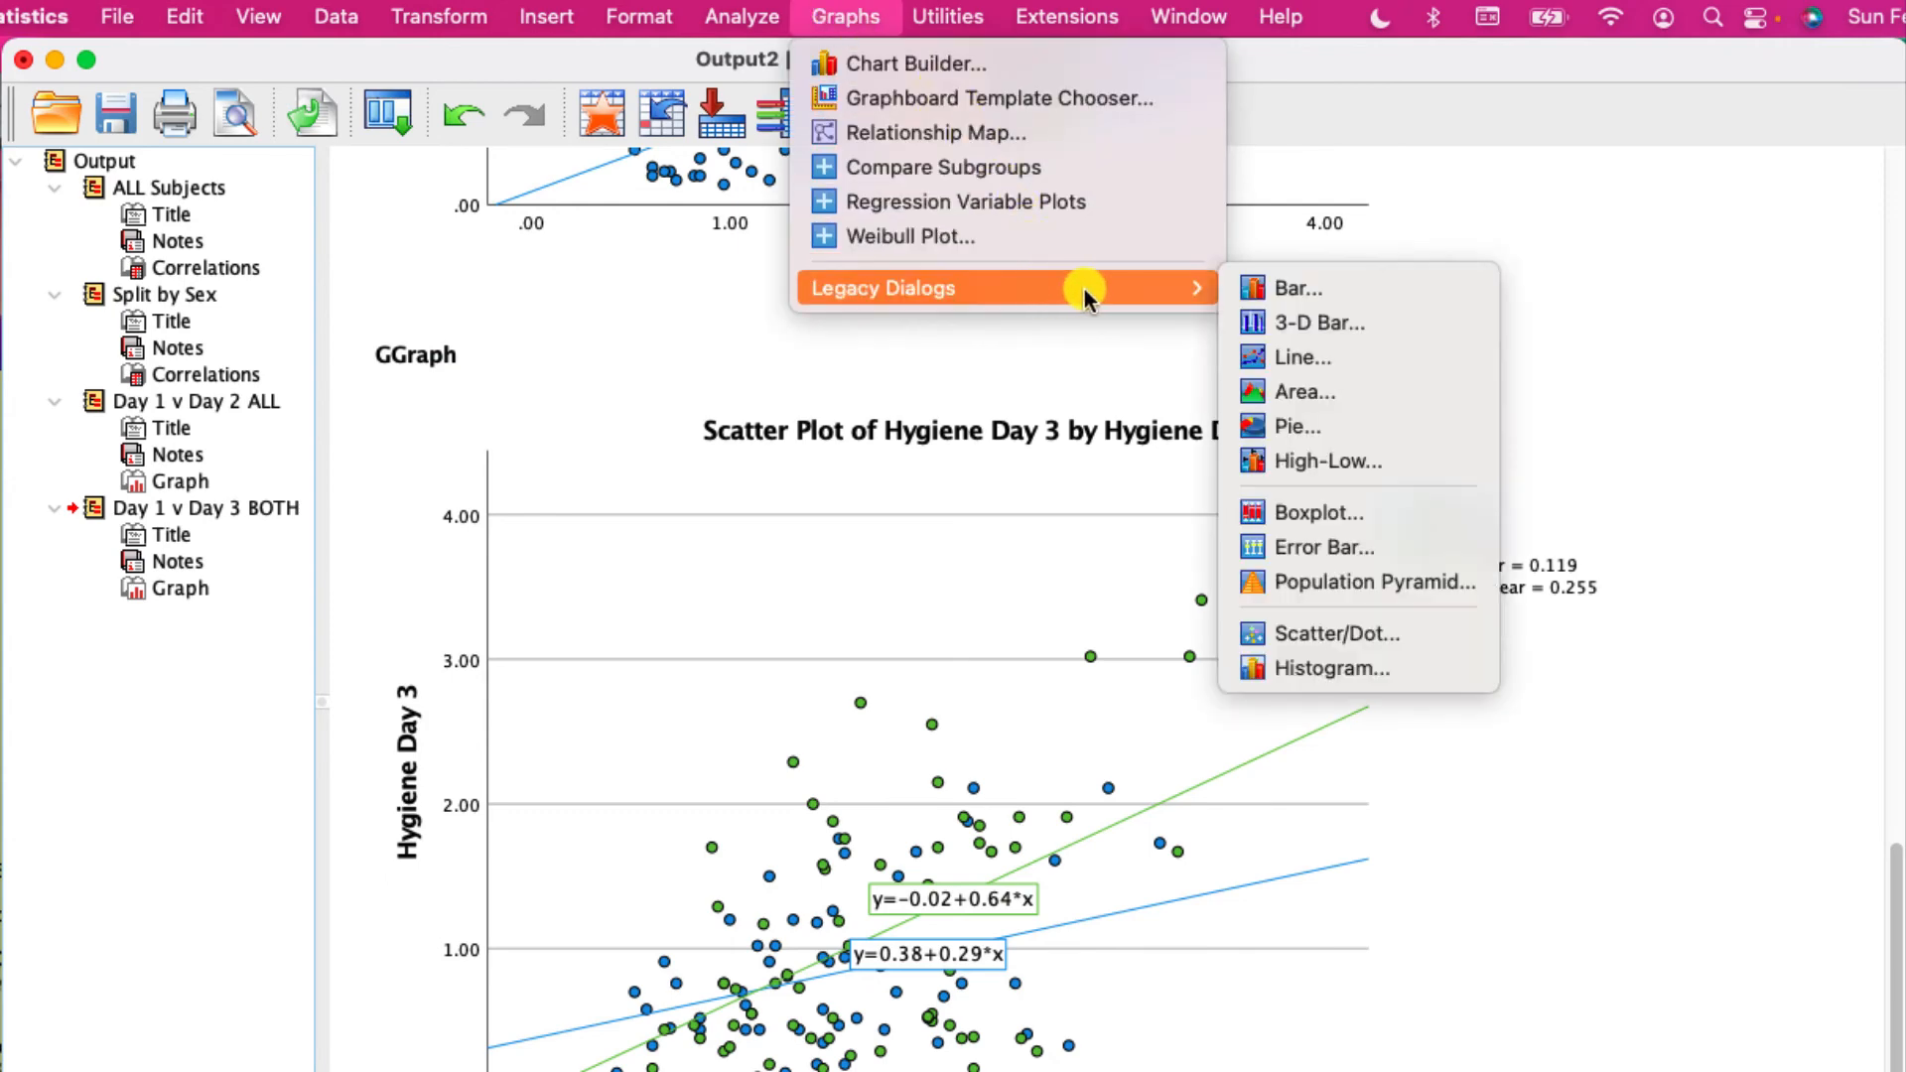
pyautogui.click(1284, 634)
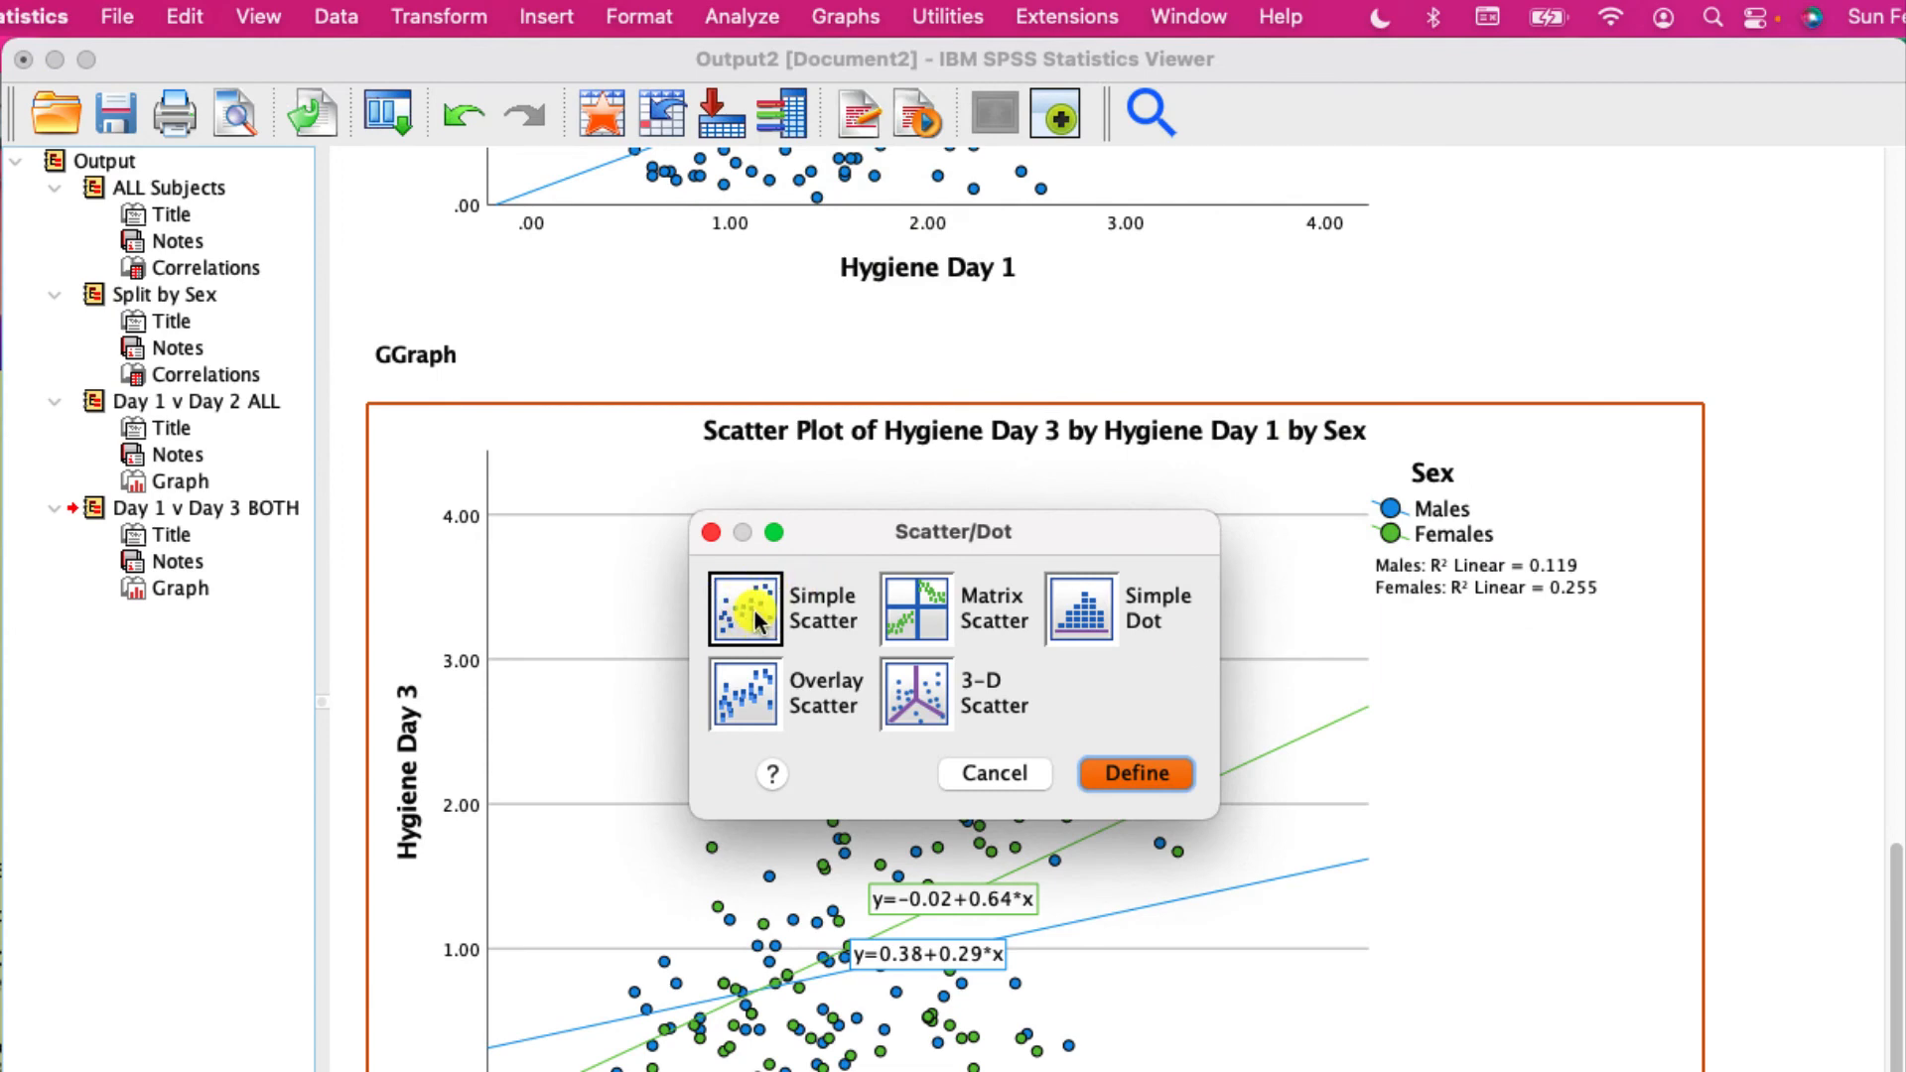
pyautogui.click(1123, 772)
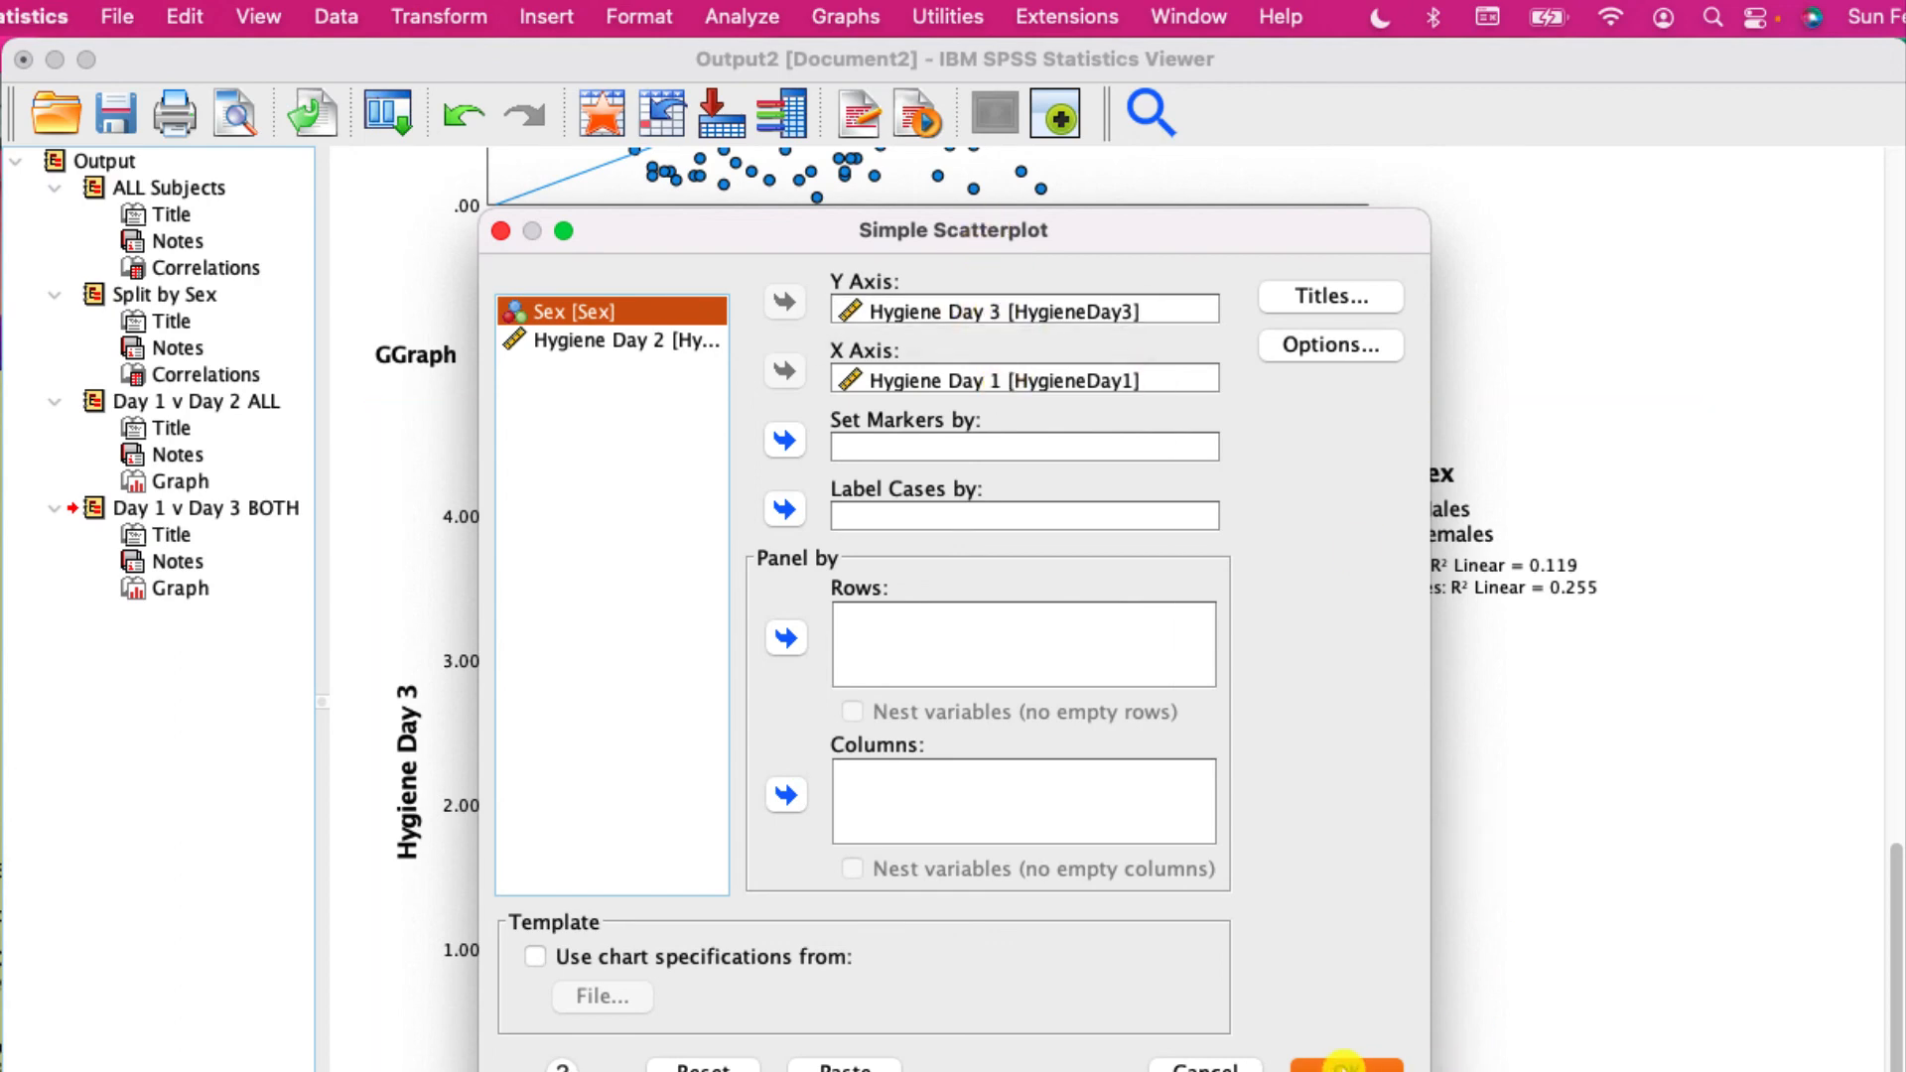
pyautogui.click(1344, 1067)
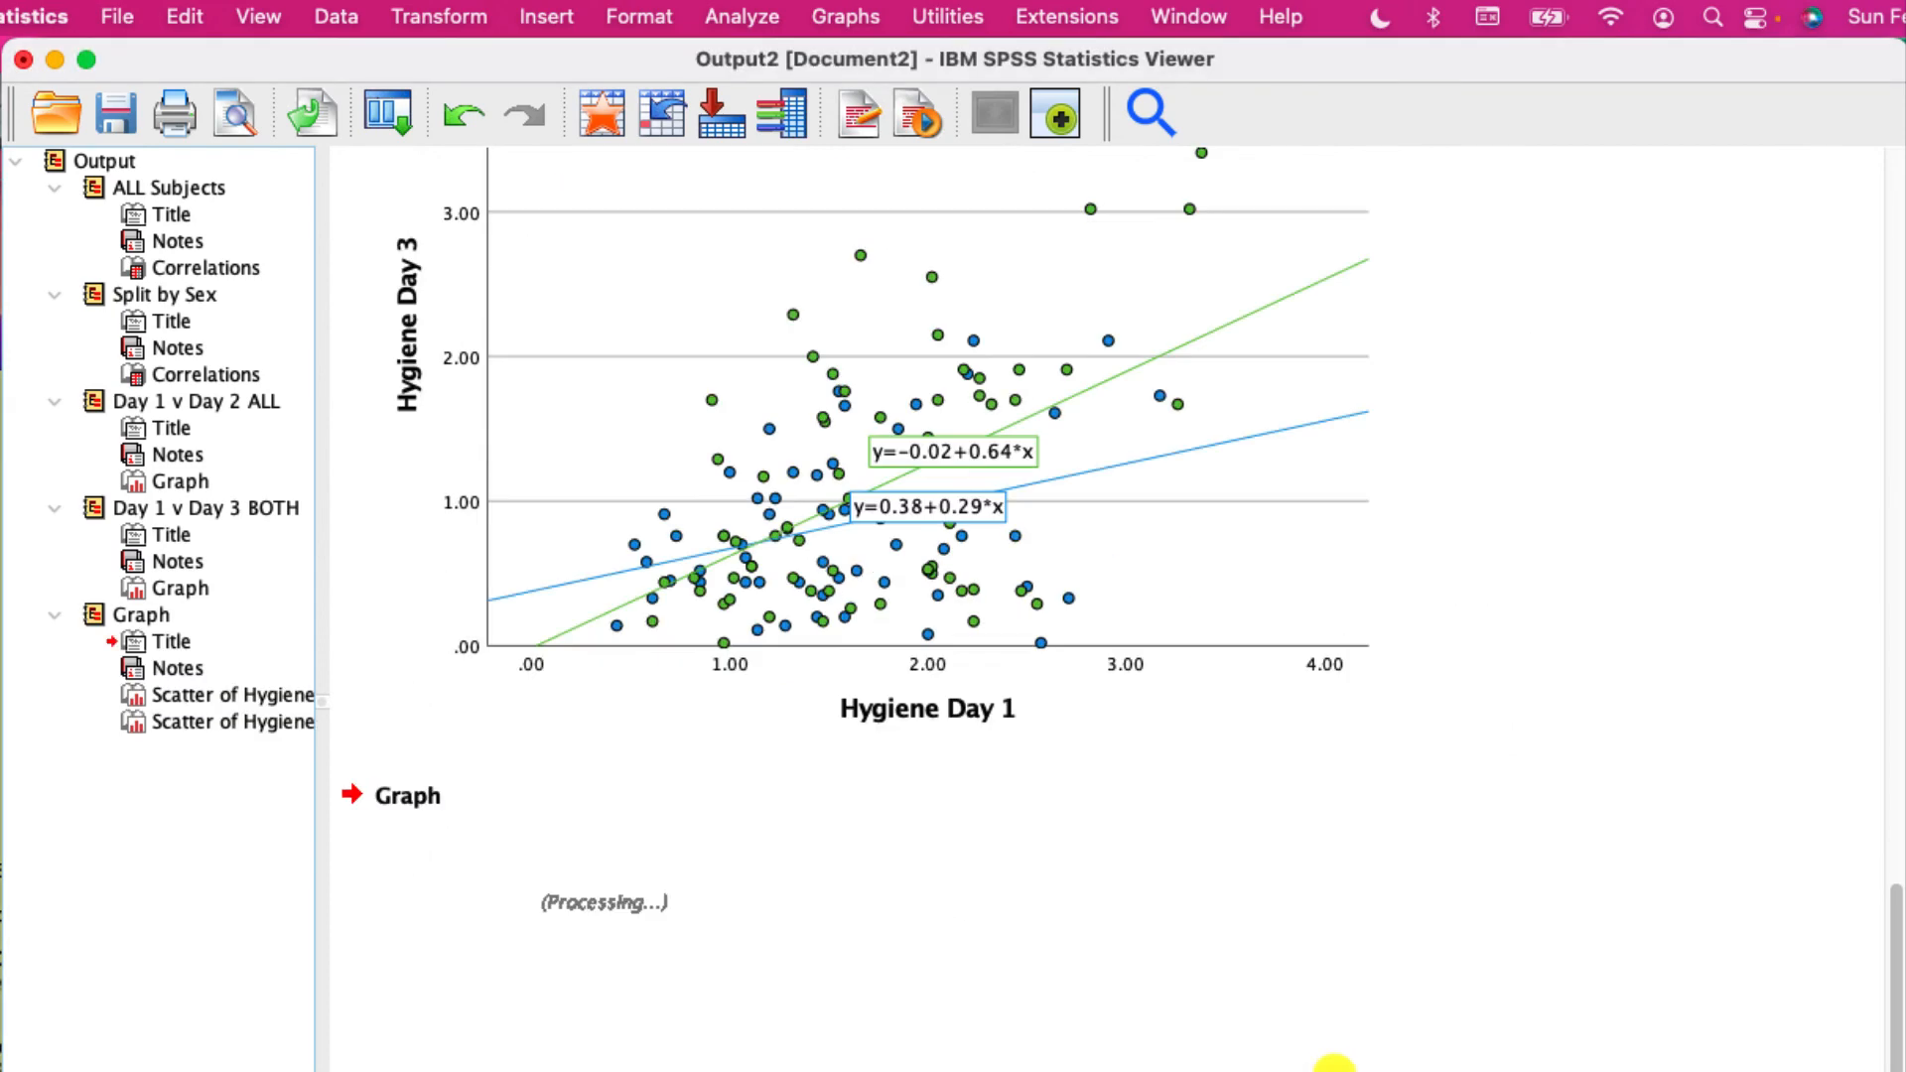
pyautogui.scroll(-15, 968, 566)
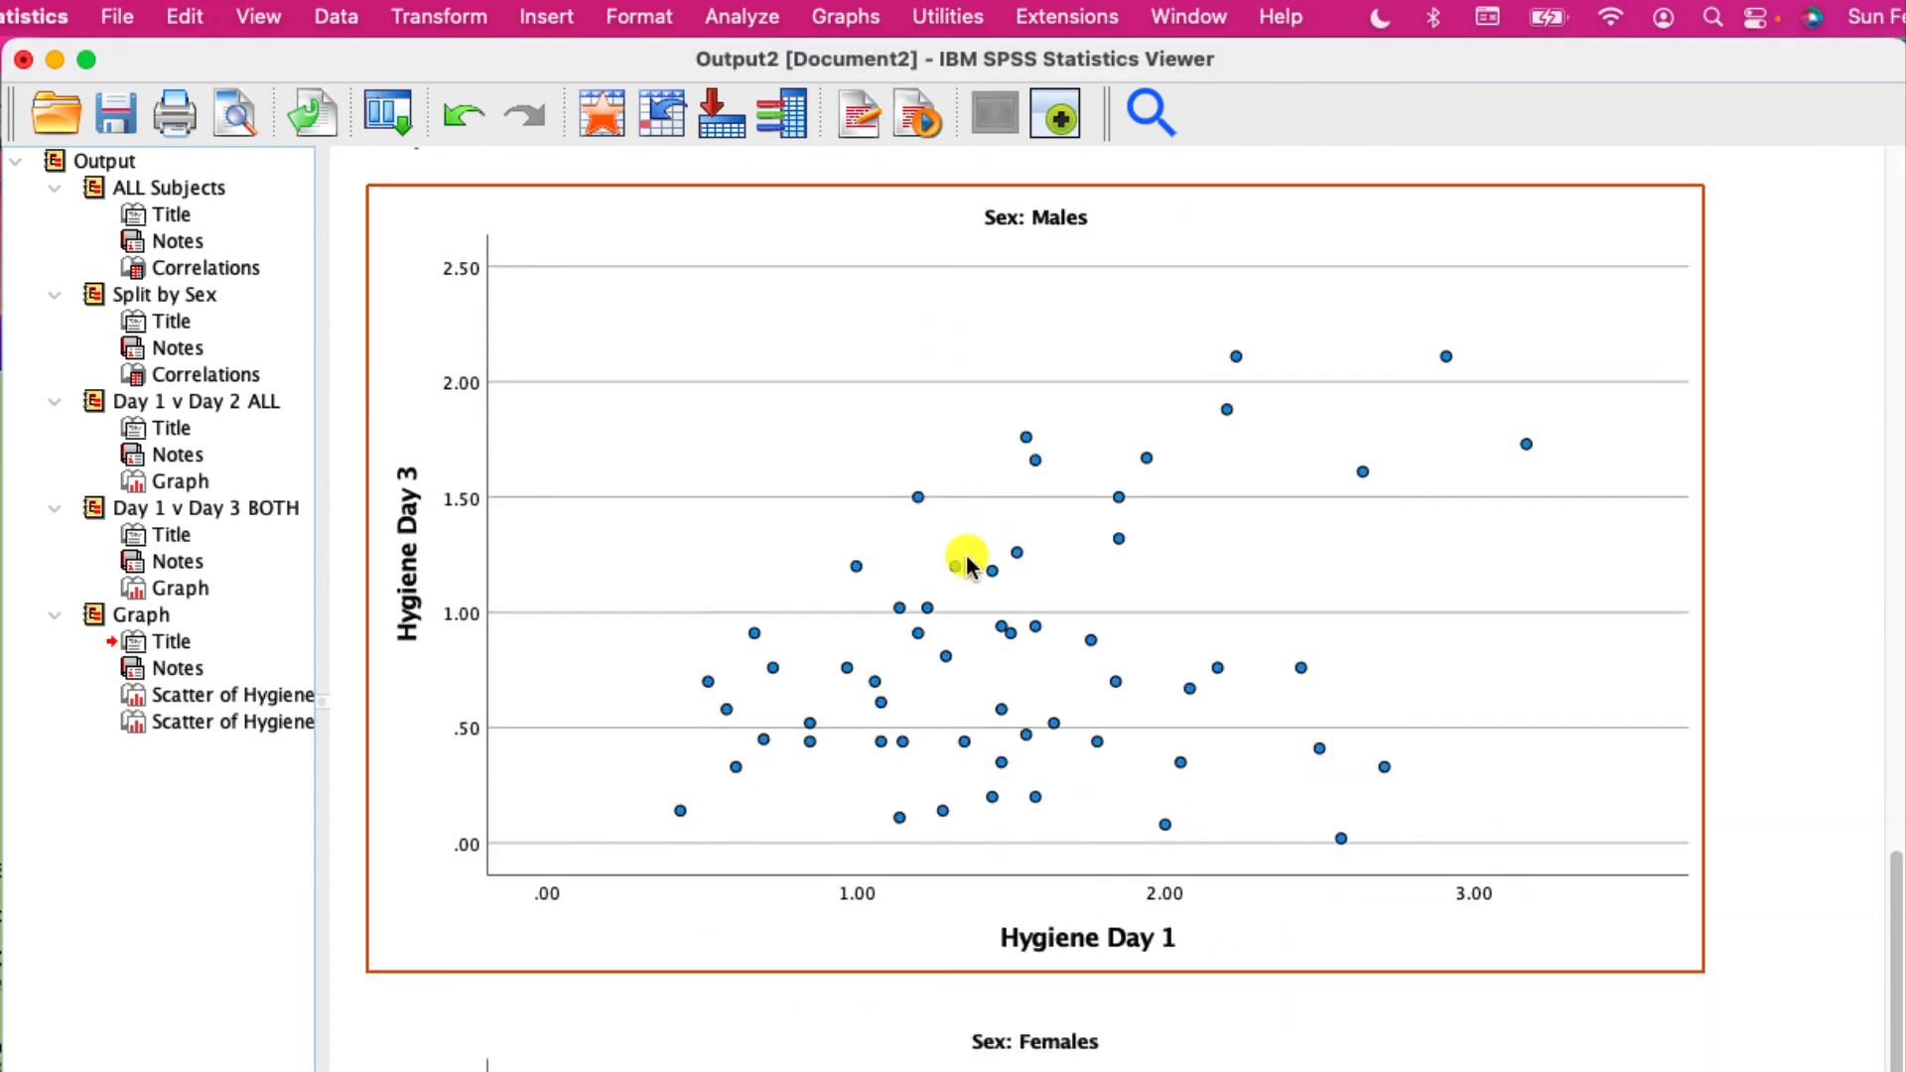
pyautogui.scroll(10, 974, 574)
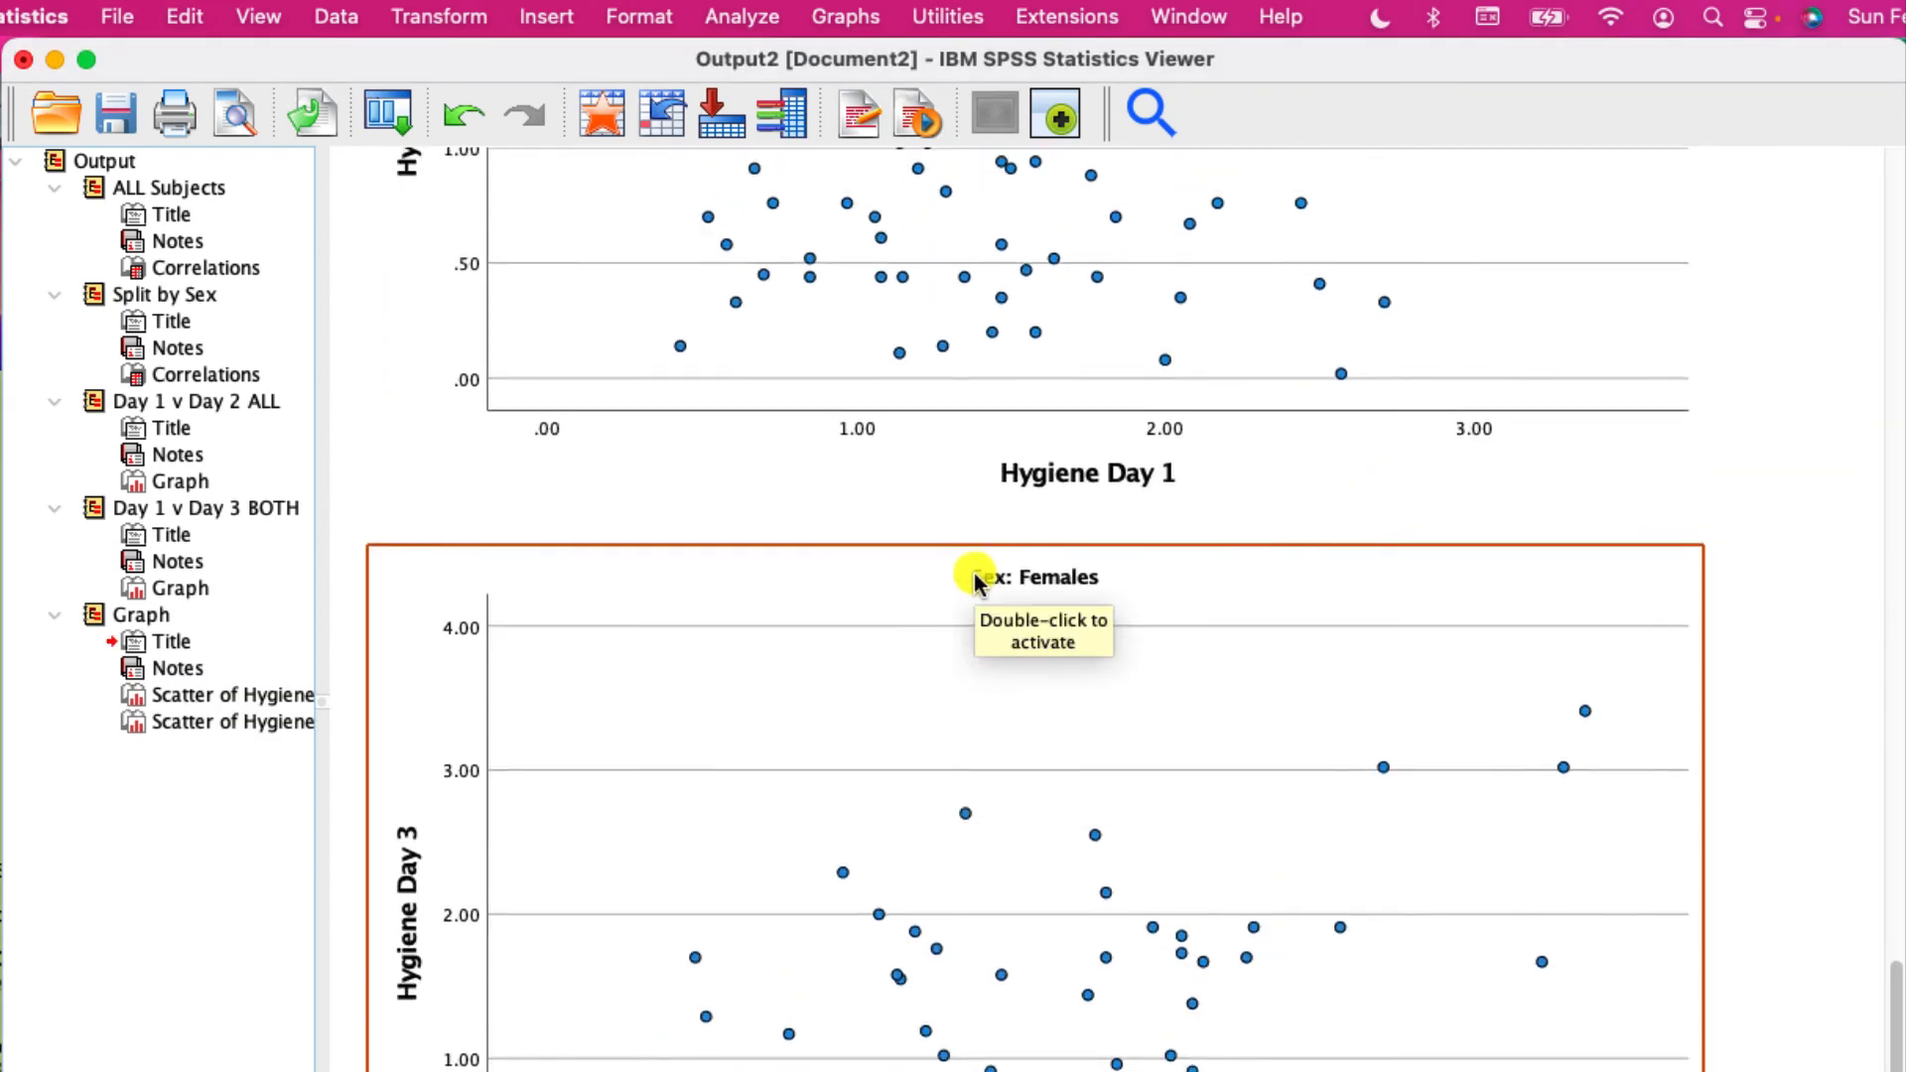
# - Rename the new Graph group in the output outline as "Day 1 v Day 3 Separate"
pyautogui.click(139, 615)
pyautogui.click(139, 615)
pyautogui.write('D')
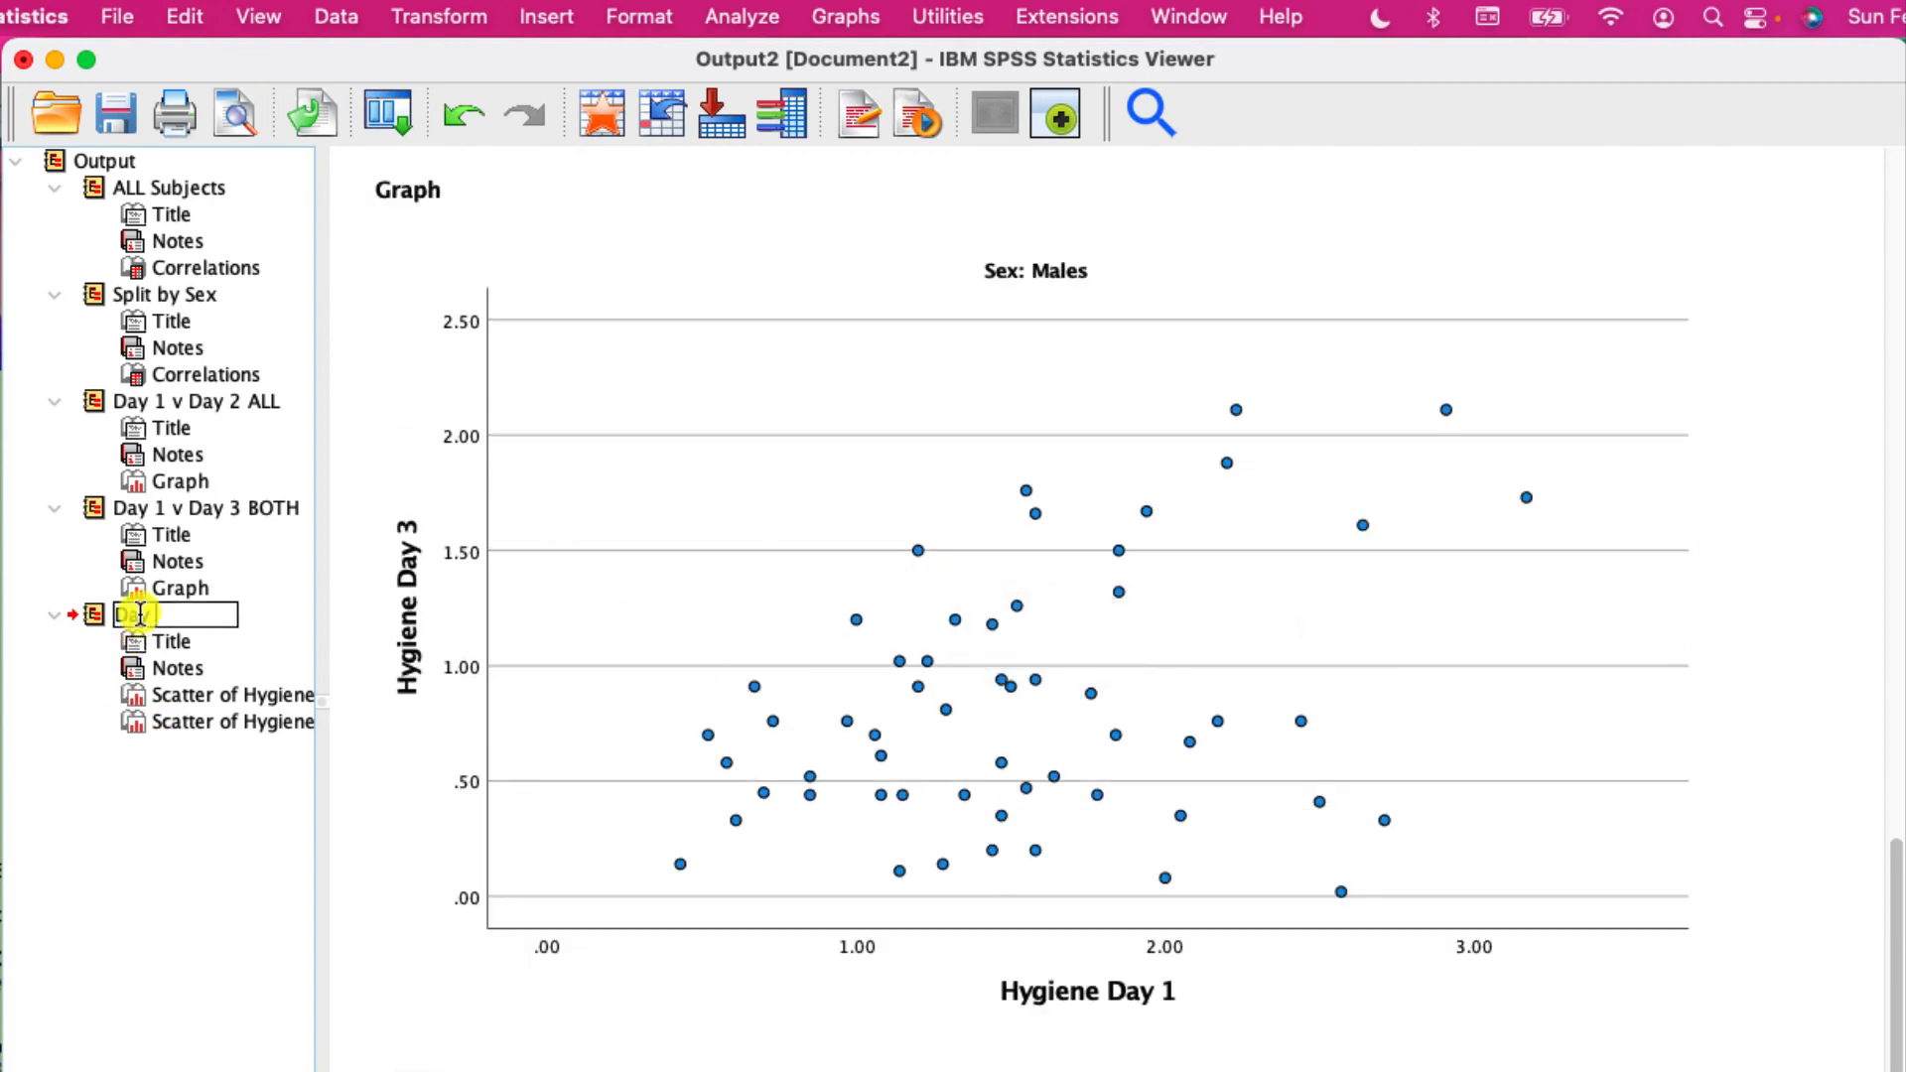
pyautogui.write('ay 1 v Day 3 Separate')
pyautogui.press('Return')
# - Open the males scatter plot in the Chart Editor and extend its title to "Hygiene Day 1 v Hygiene Day 3 - Sex: Males"
pyautogui.click(1017, 385)
pyautogui.doubleClick(1081, 568)
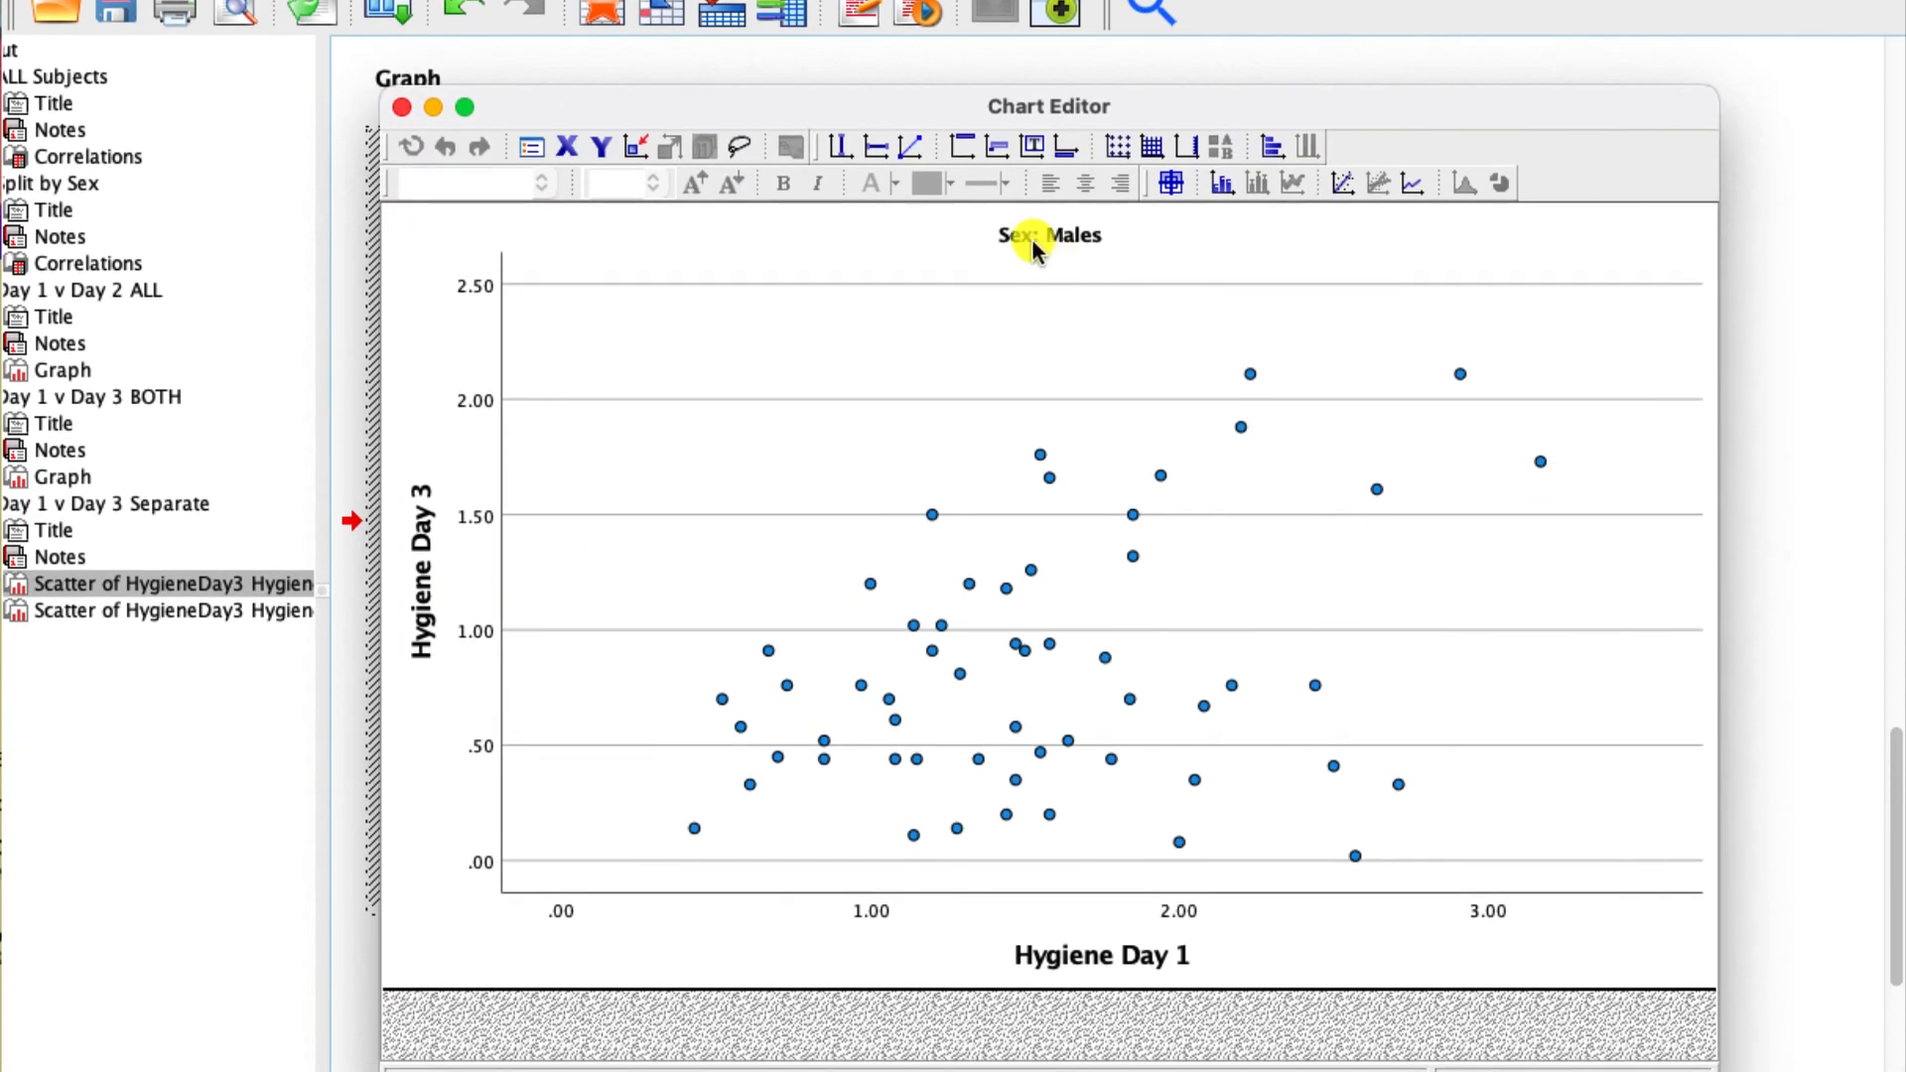
pyautogui.click(1032, 246)
pyautogui.click(1010, 228)
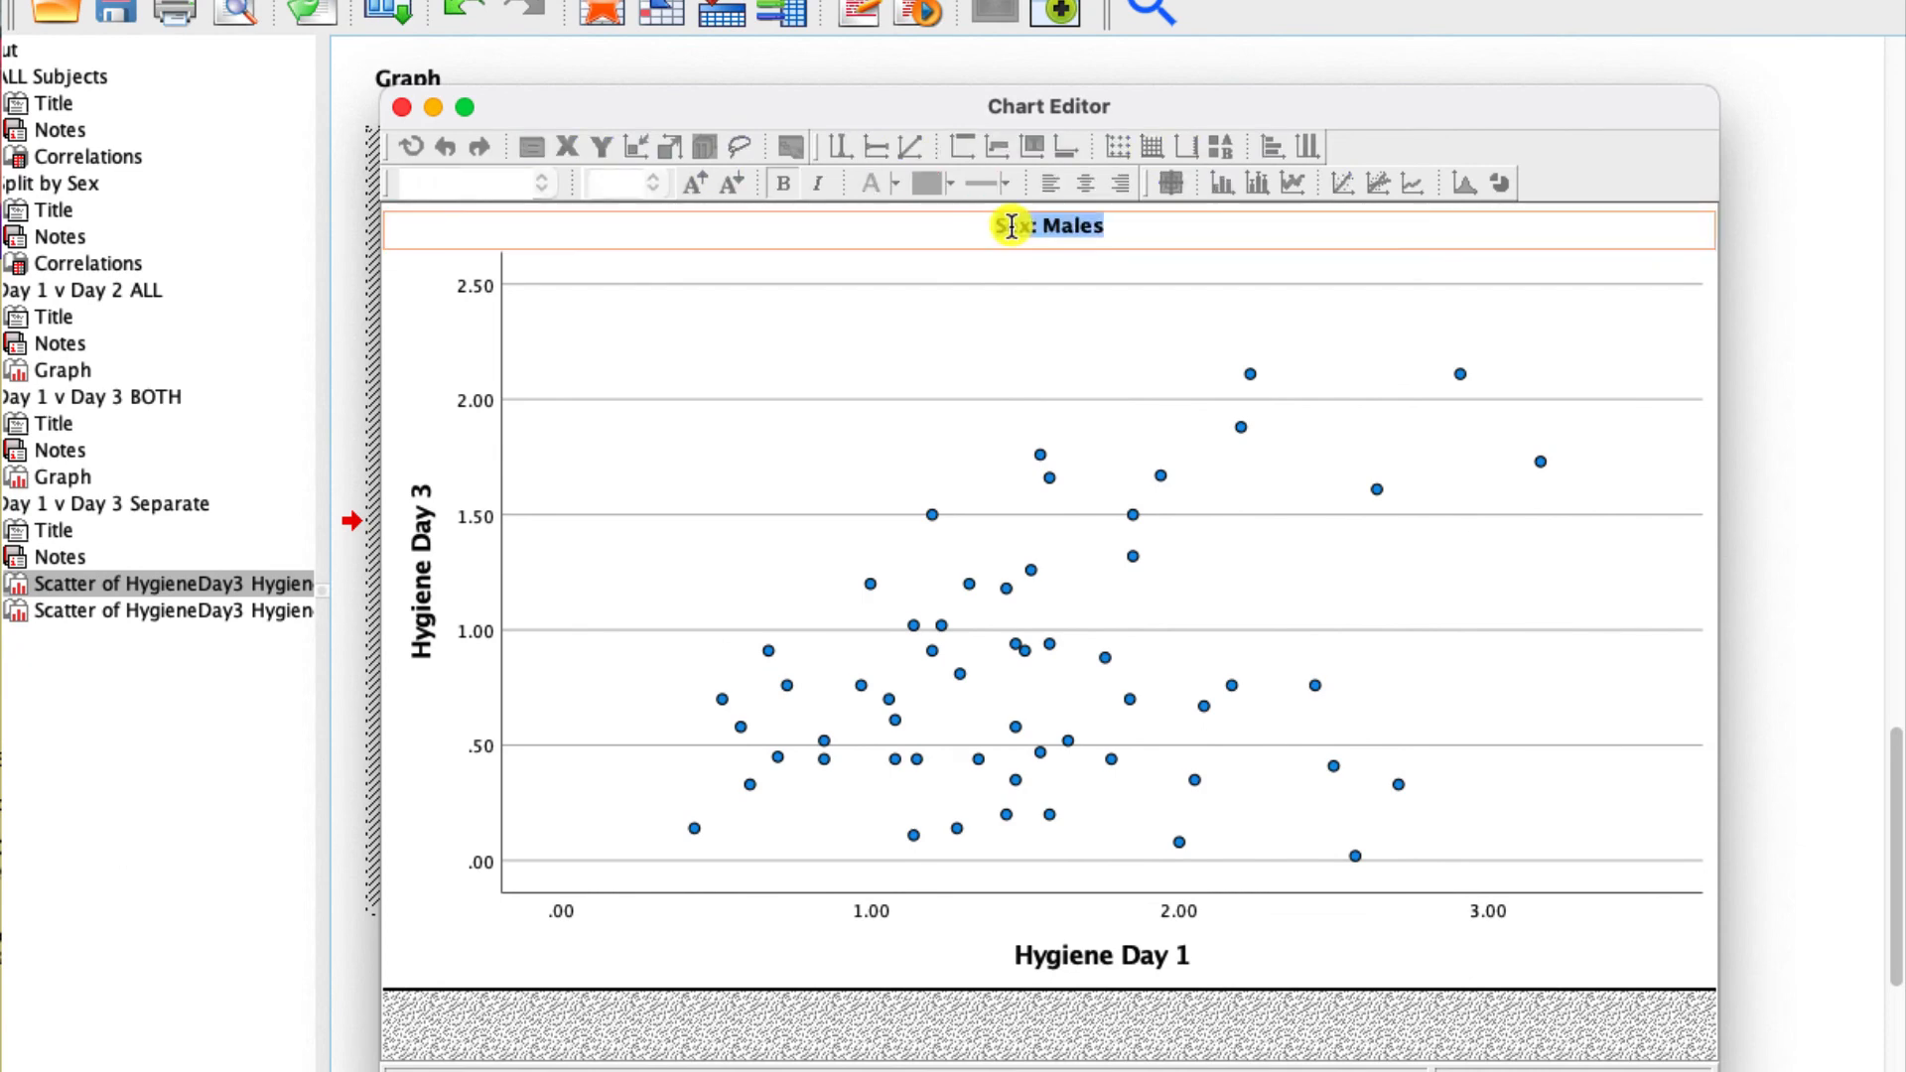
pyautogui.click(998, 228)
pyautogui.write('Hy')
pyautogui.write('giene')
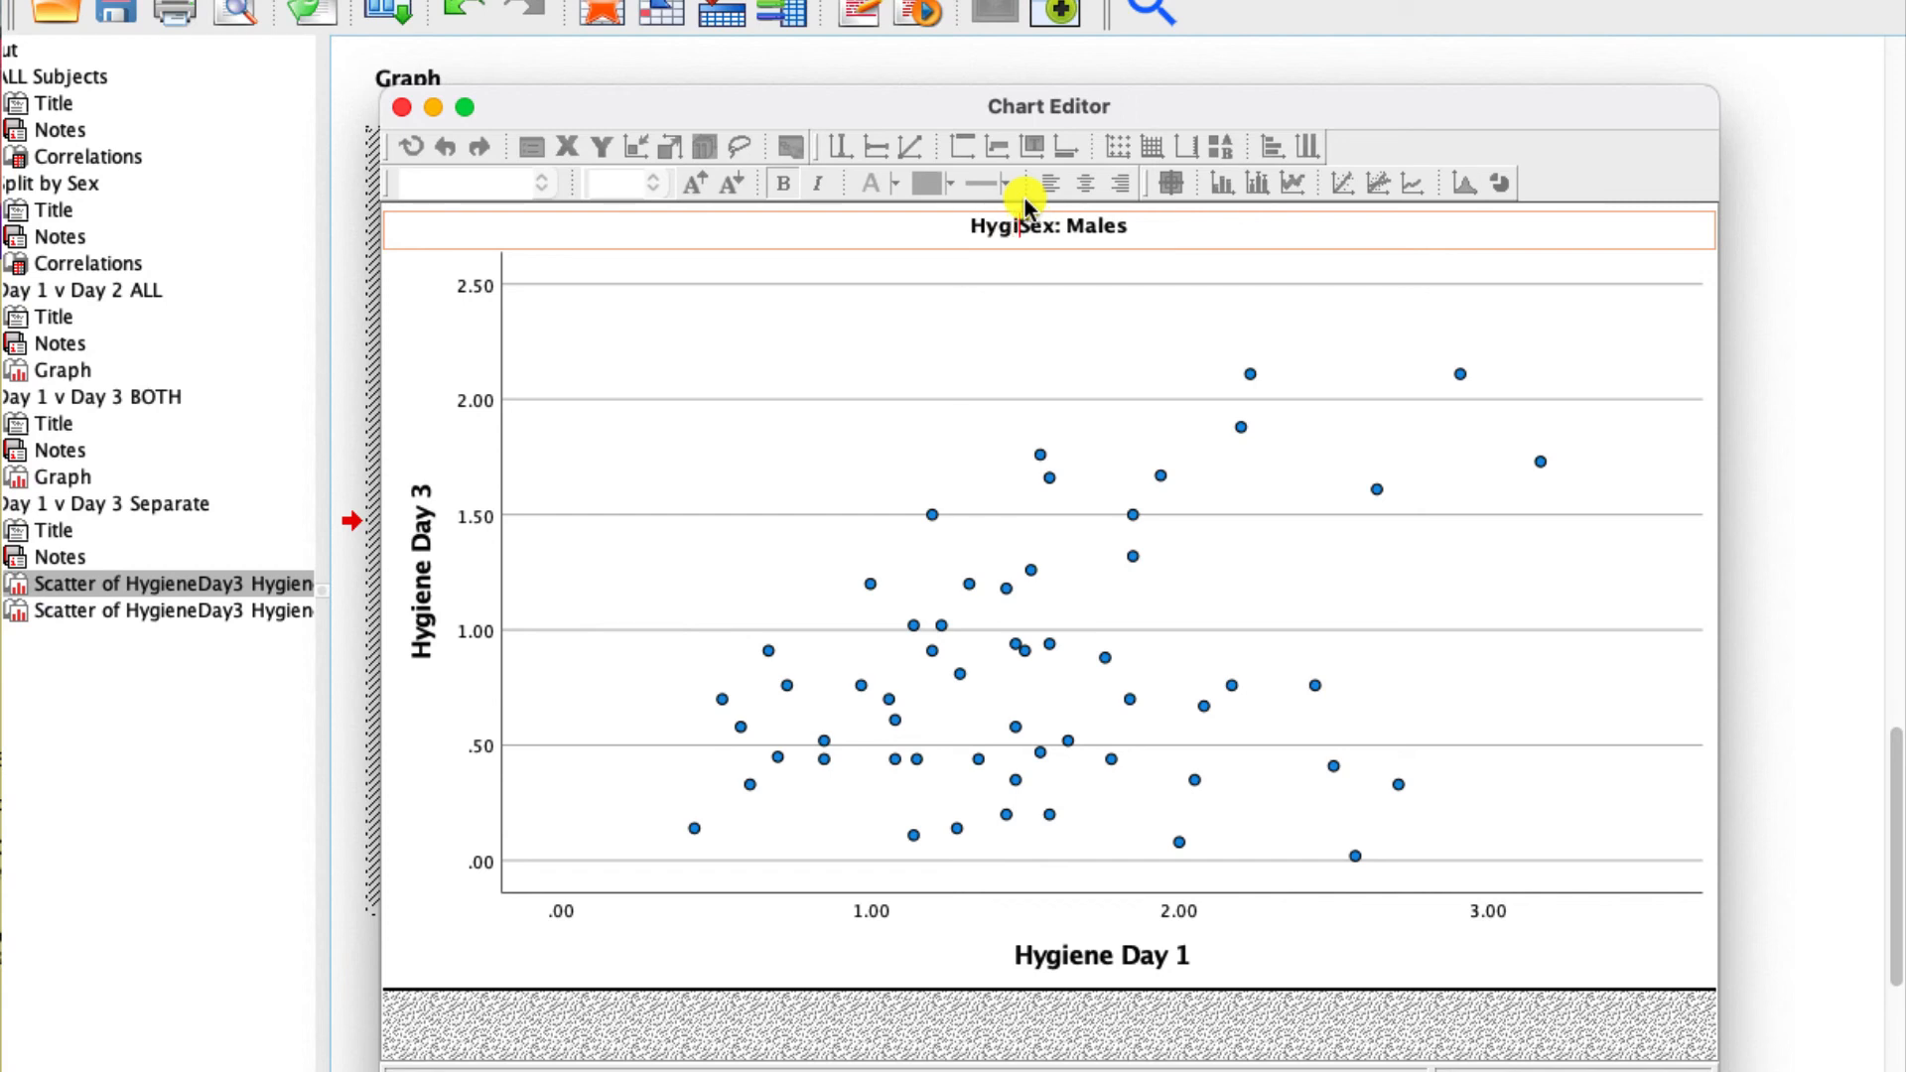
pyautogui.write(' Day 1 v ')
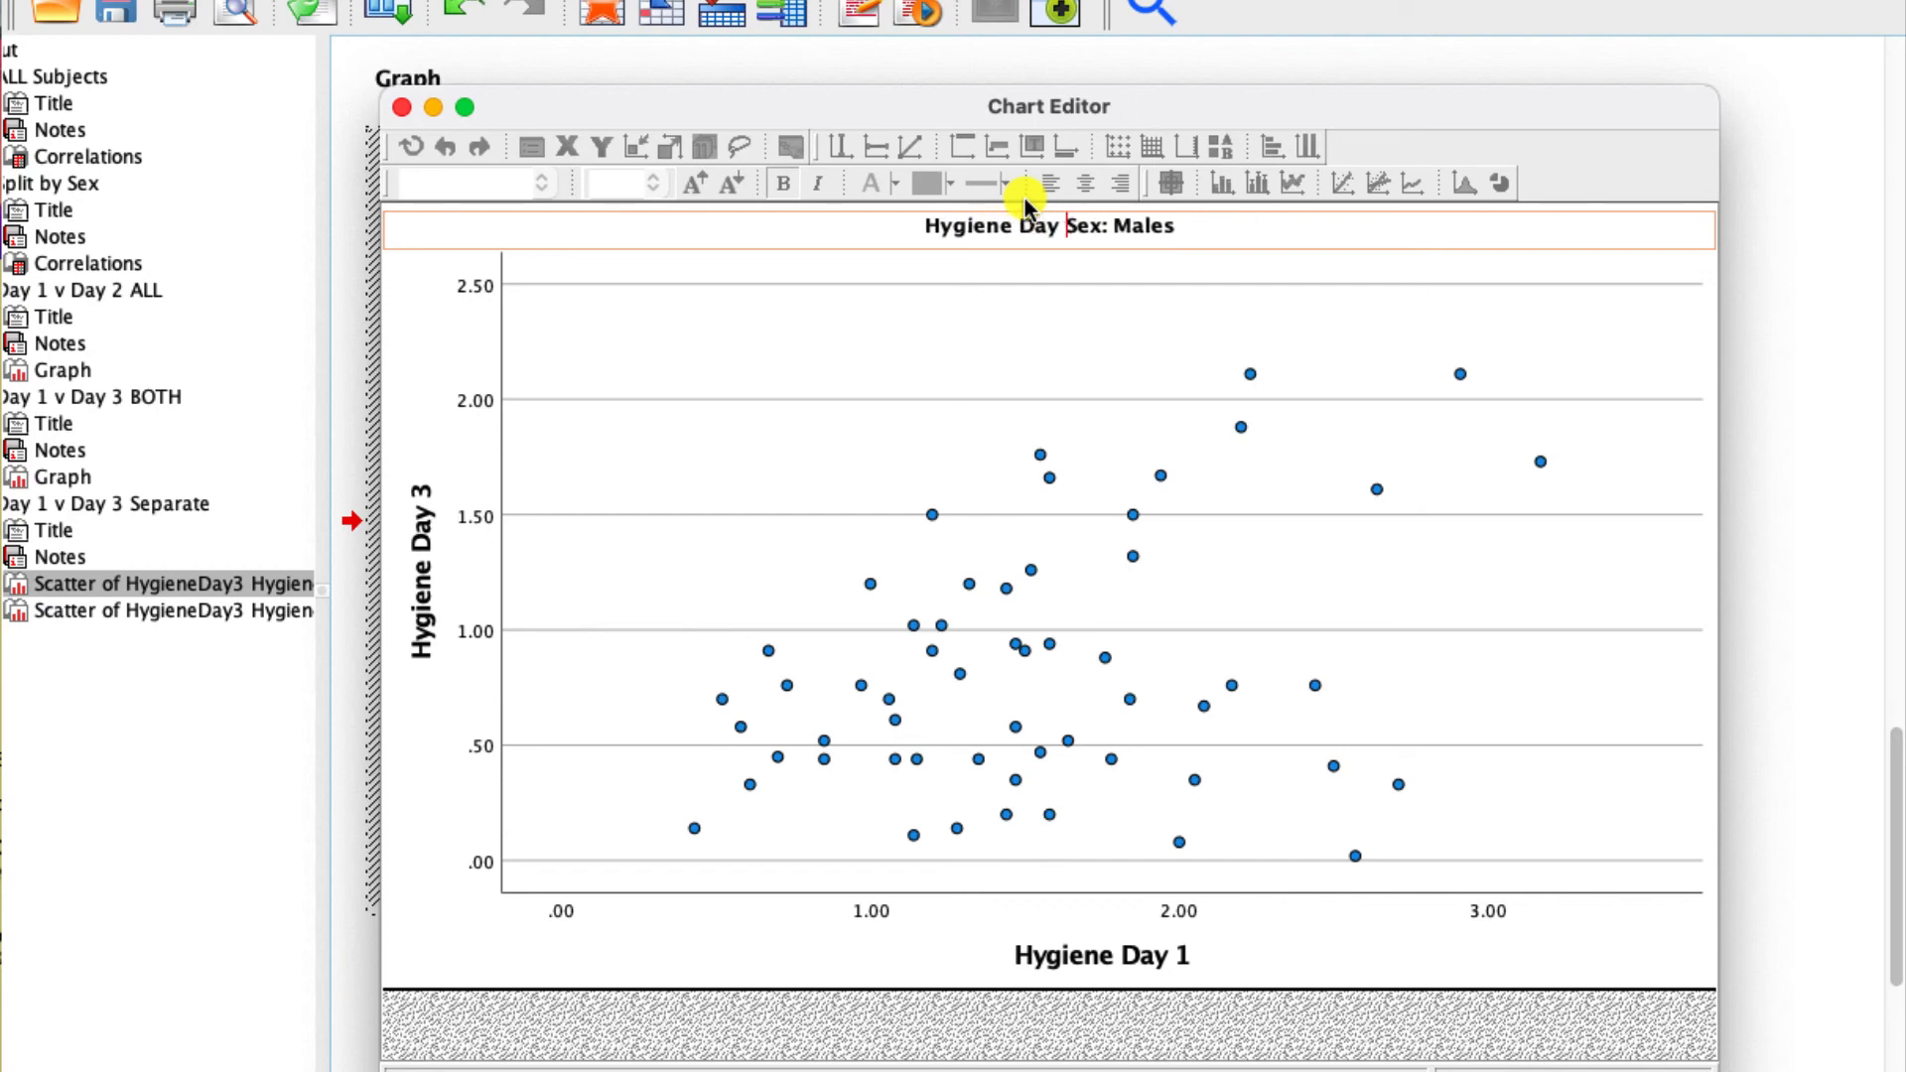
pyautogui.write('Hygiene')
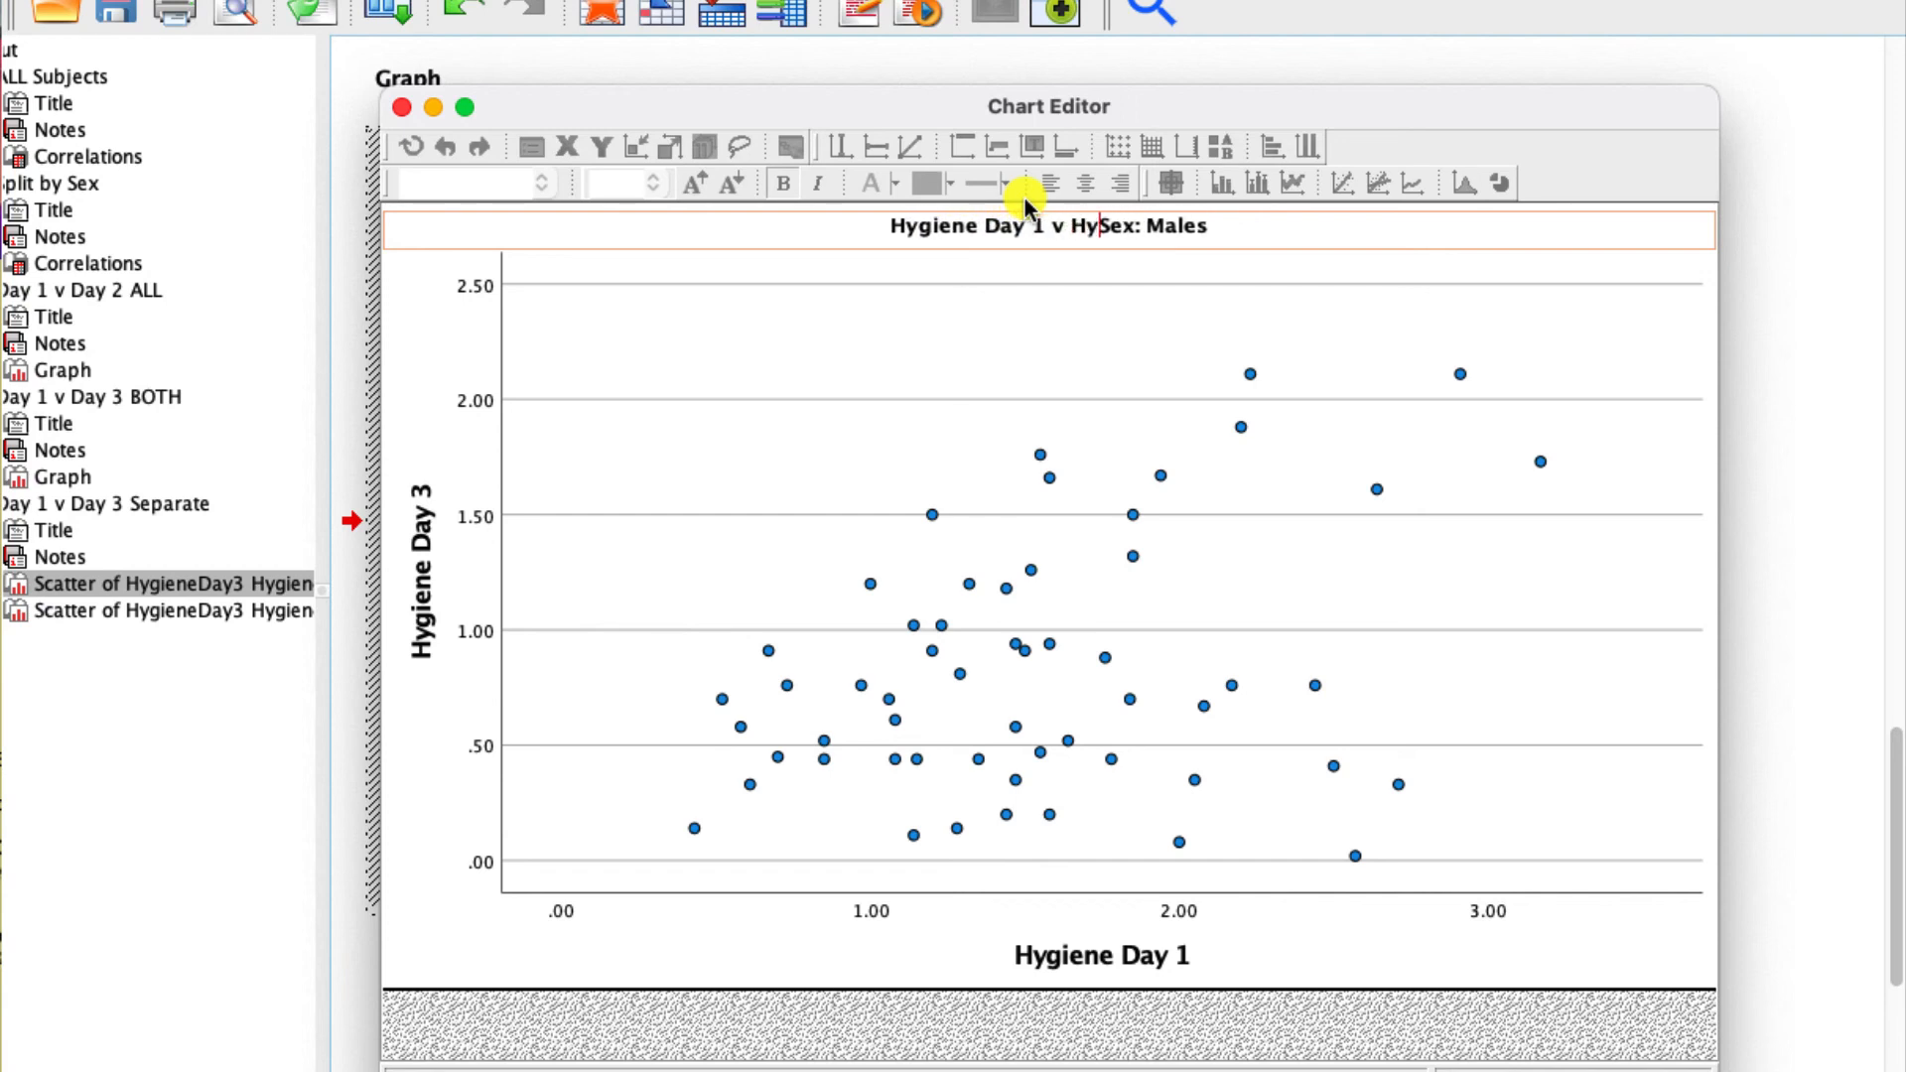
pyautogui.write(' Day 3')
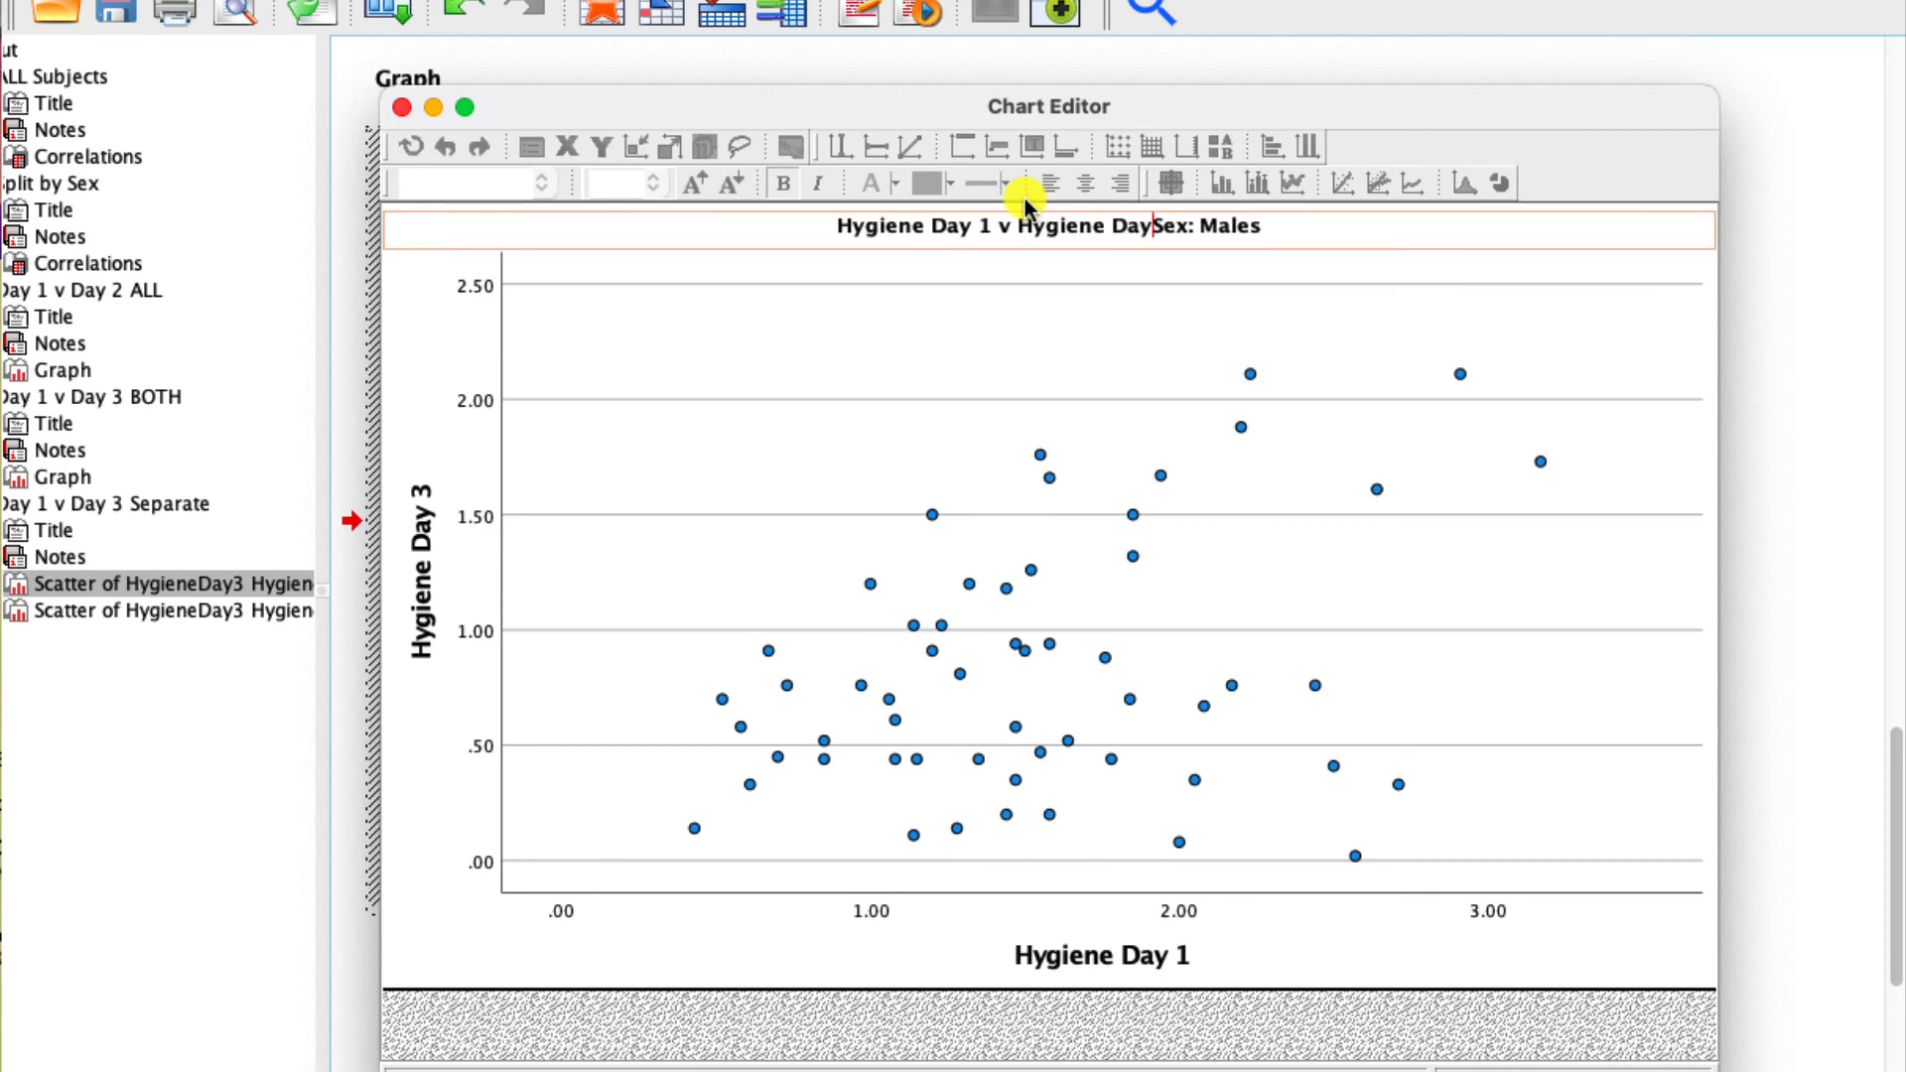
pyautogui.write(' -')
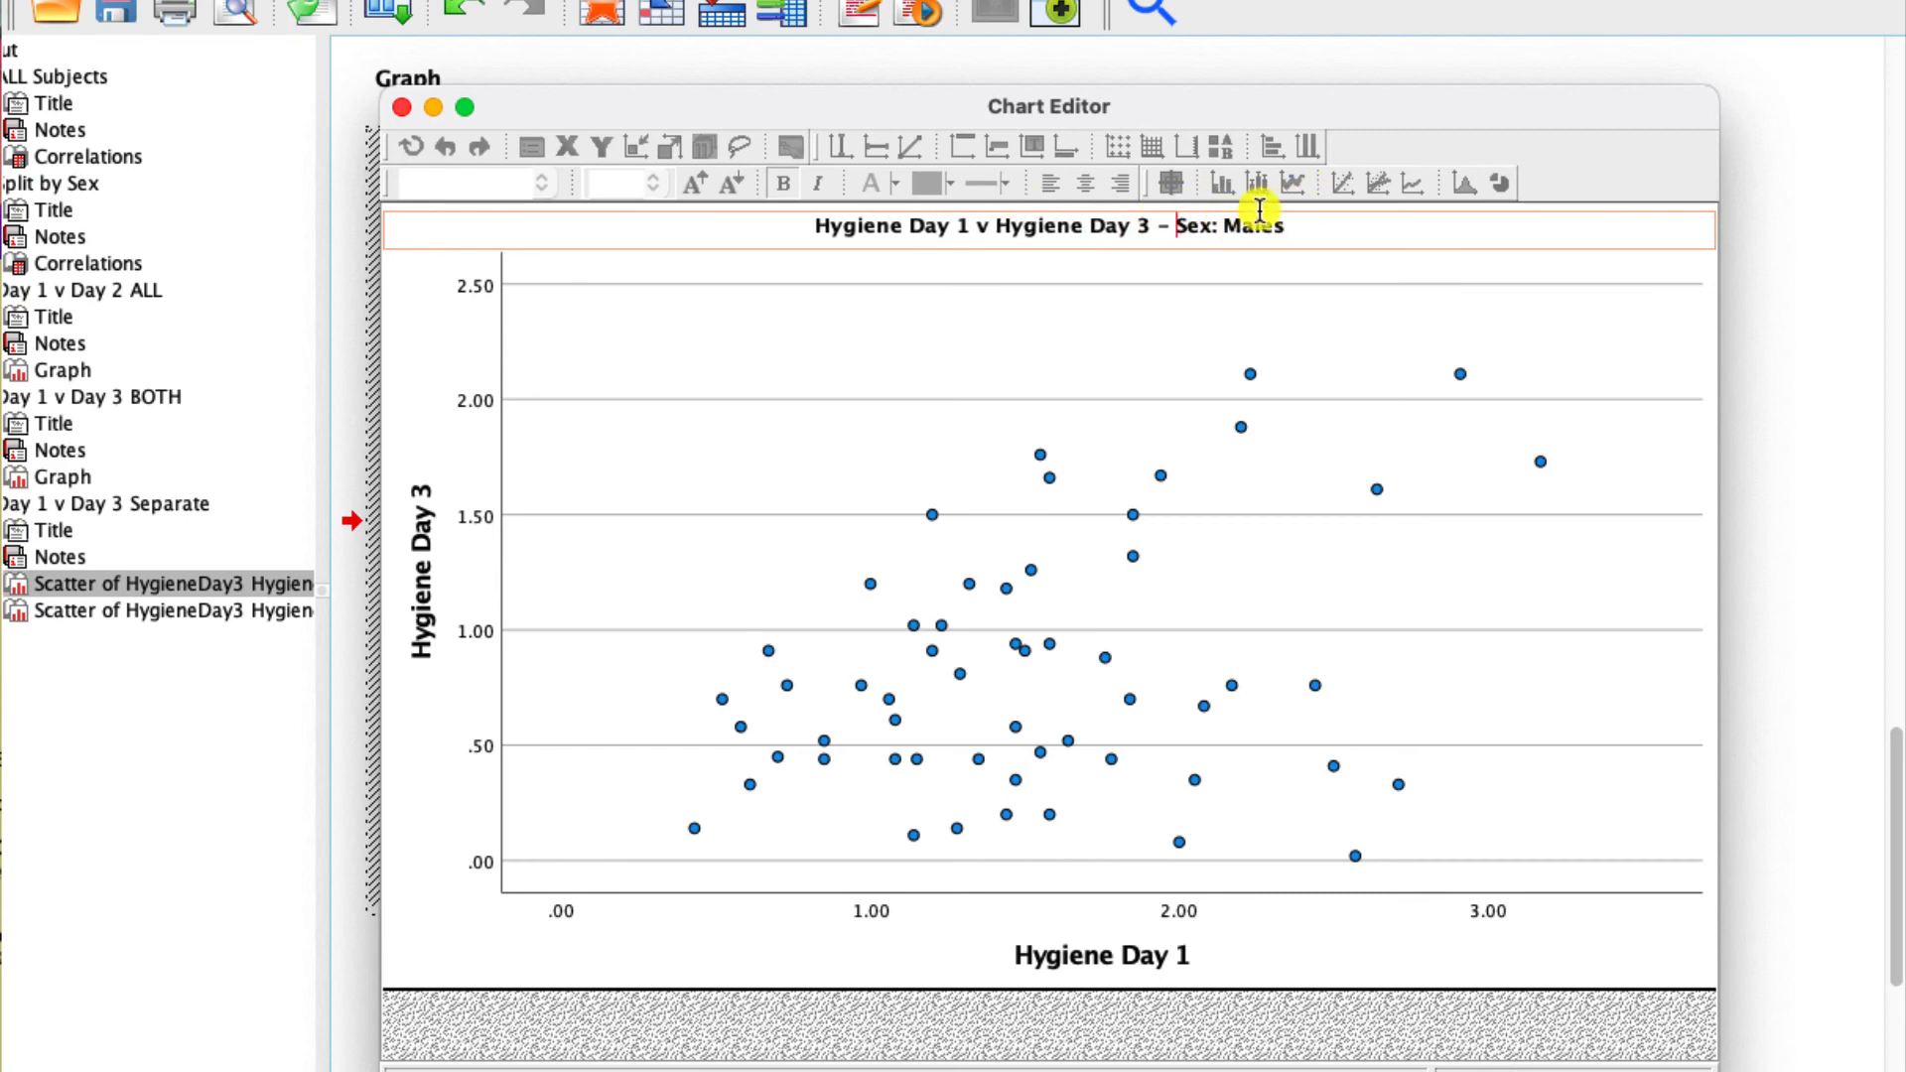
pyautogui.click(1192, 586)
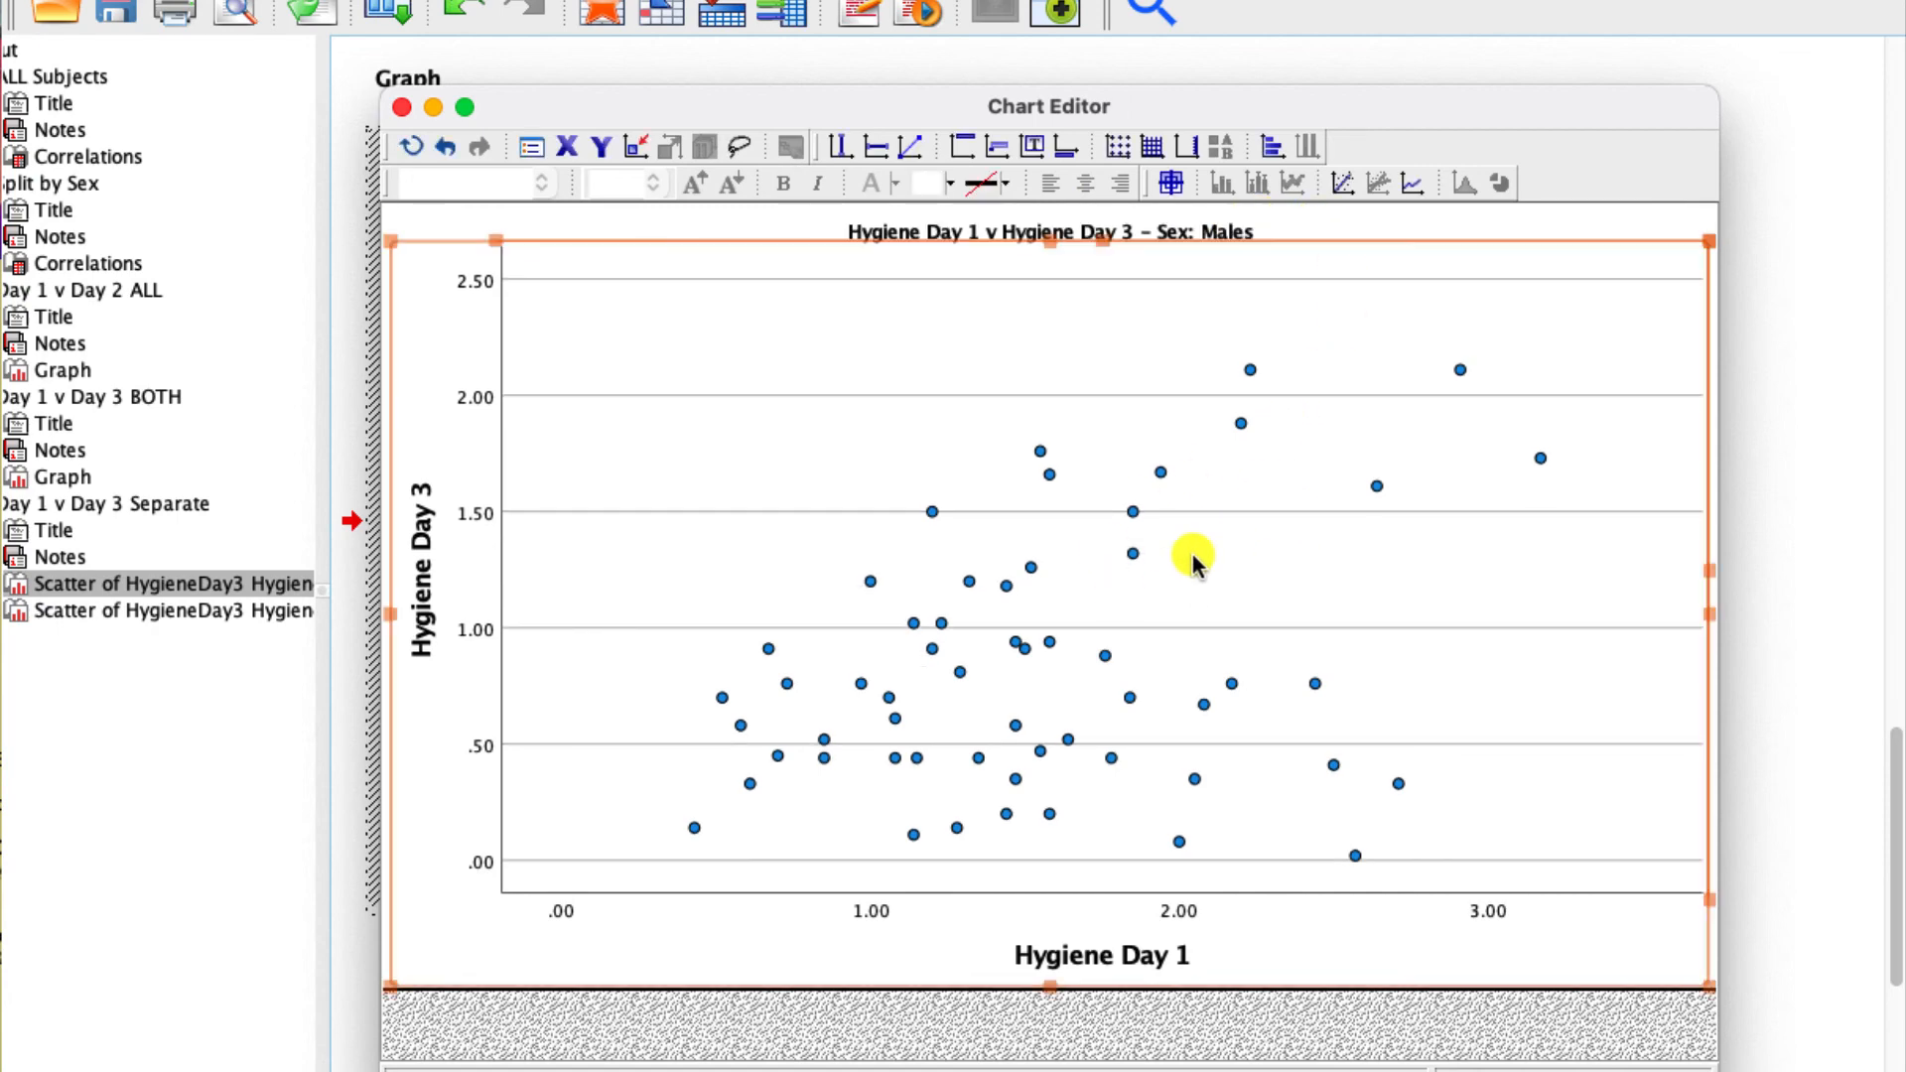
# - Add a linear fit line with its equation label to the males plot, color the line dark red (155, 0, 0) and close the editor
pyautogui.click(1336, 181)
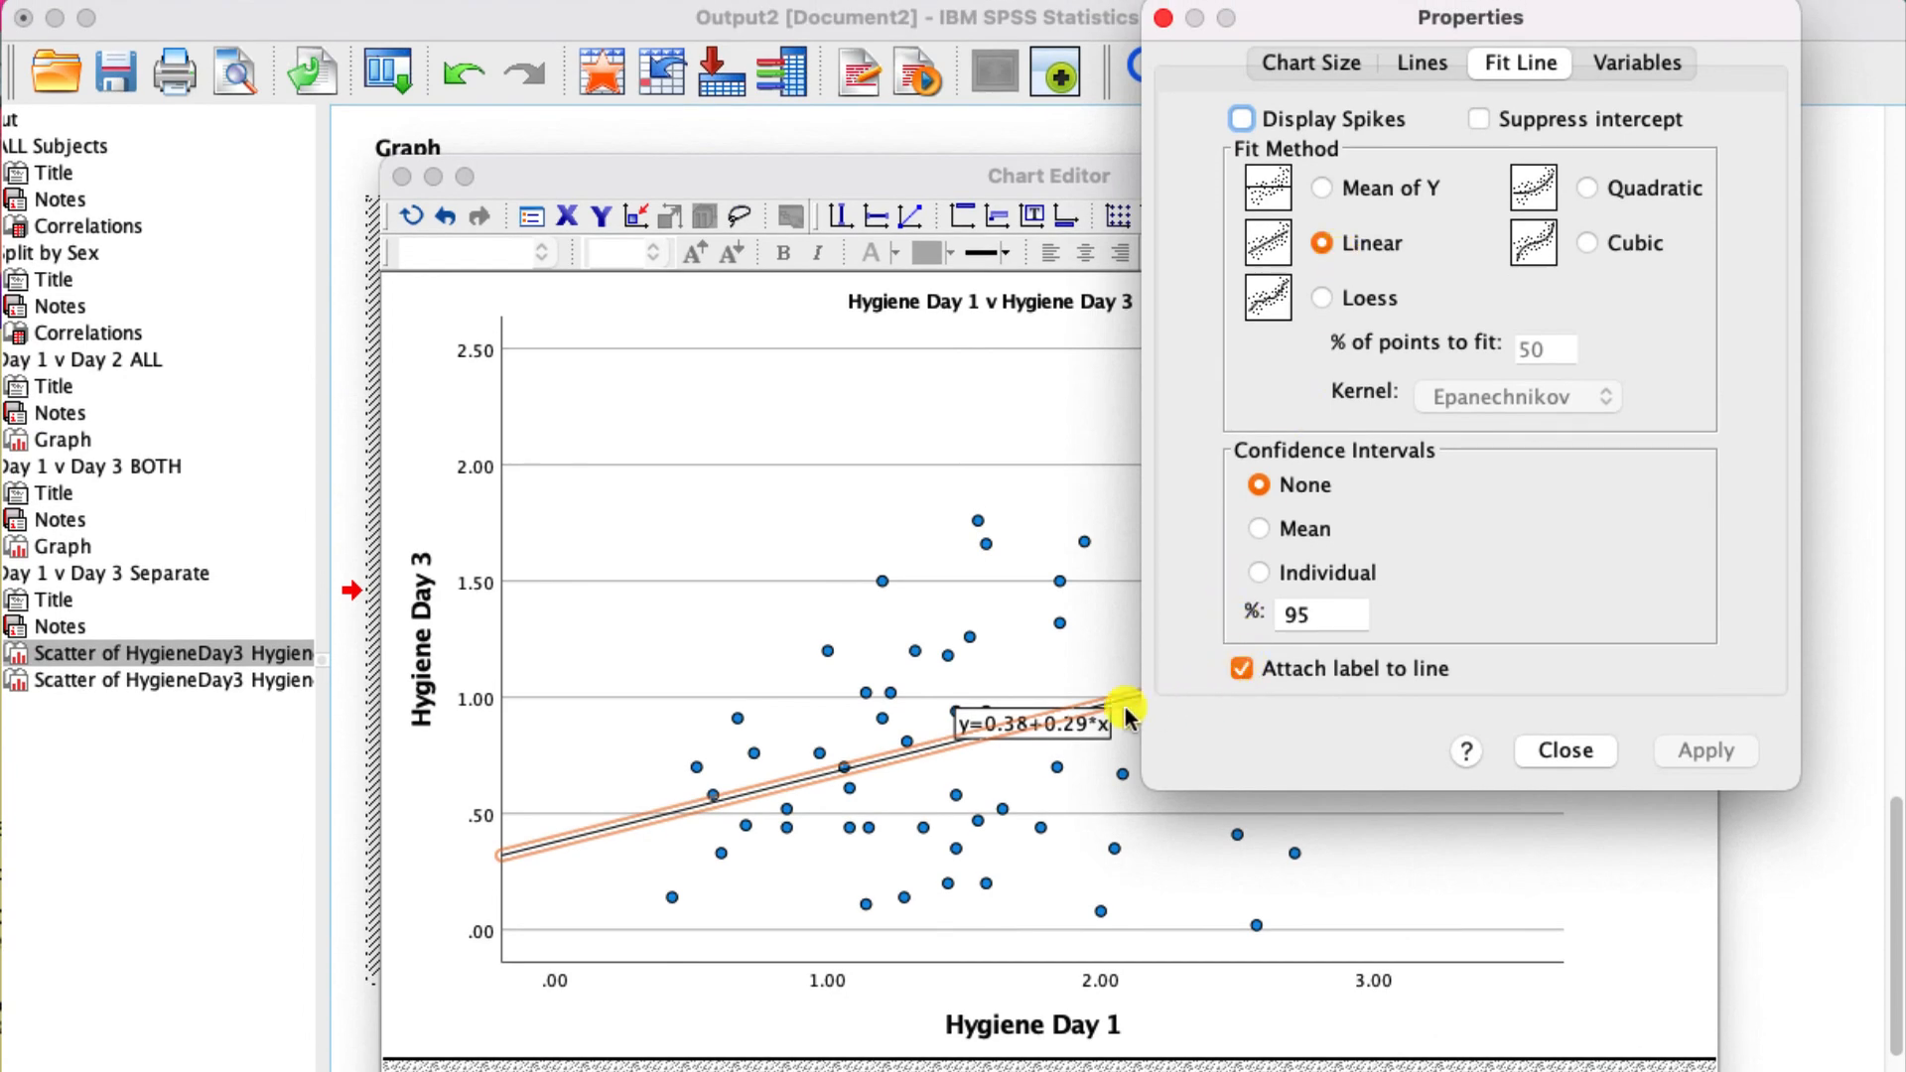
pyautogui.click(1414, 77)
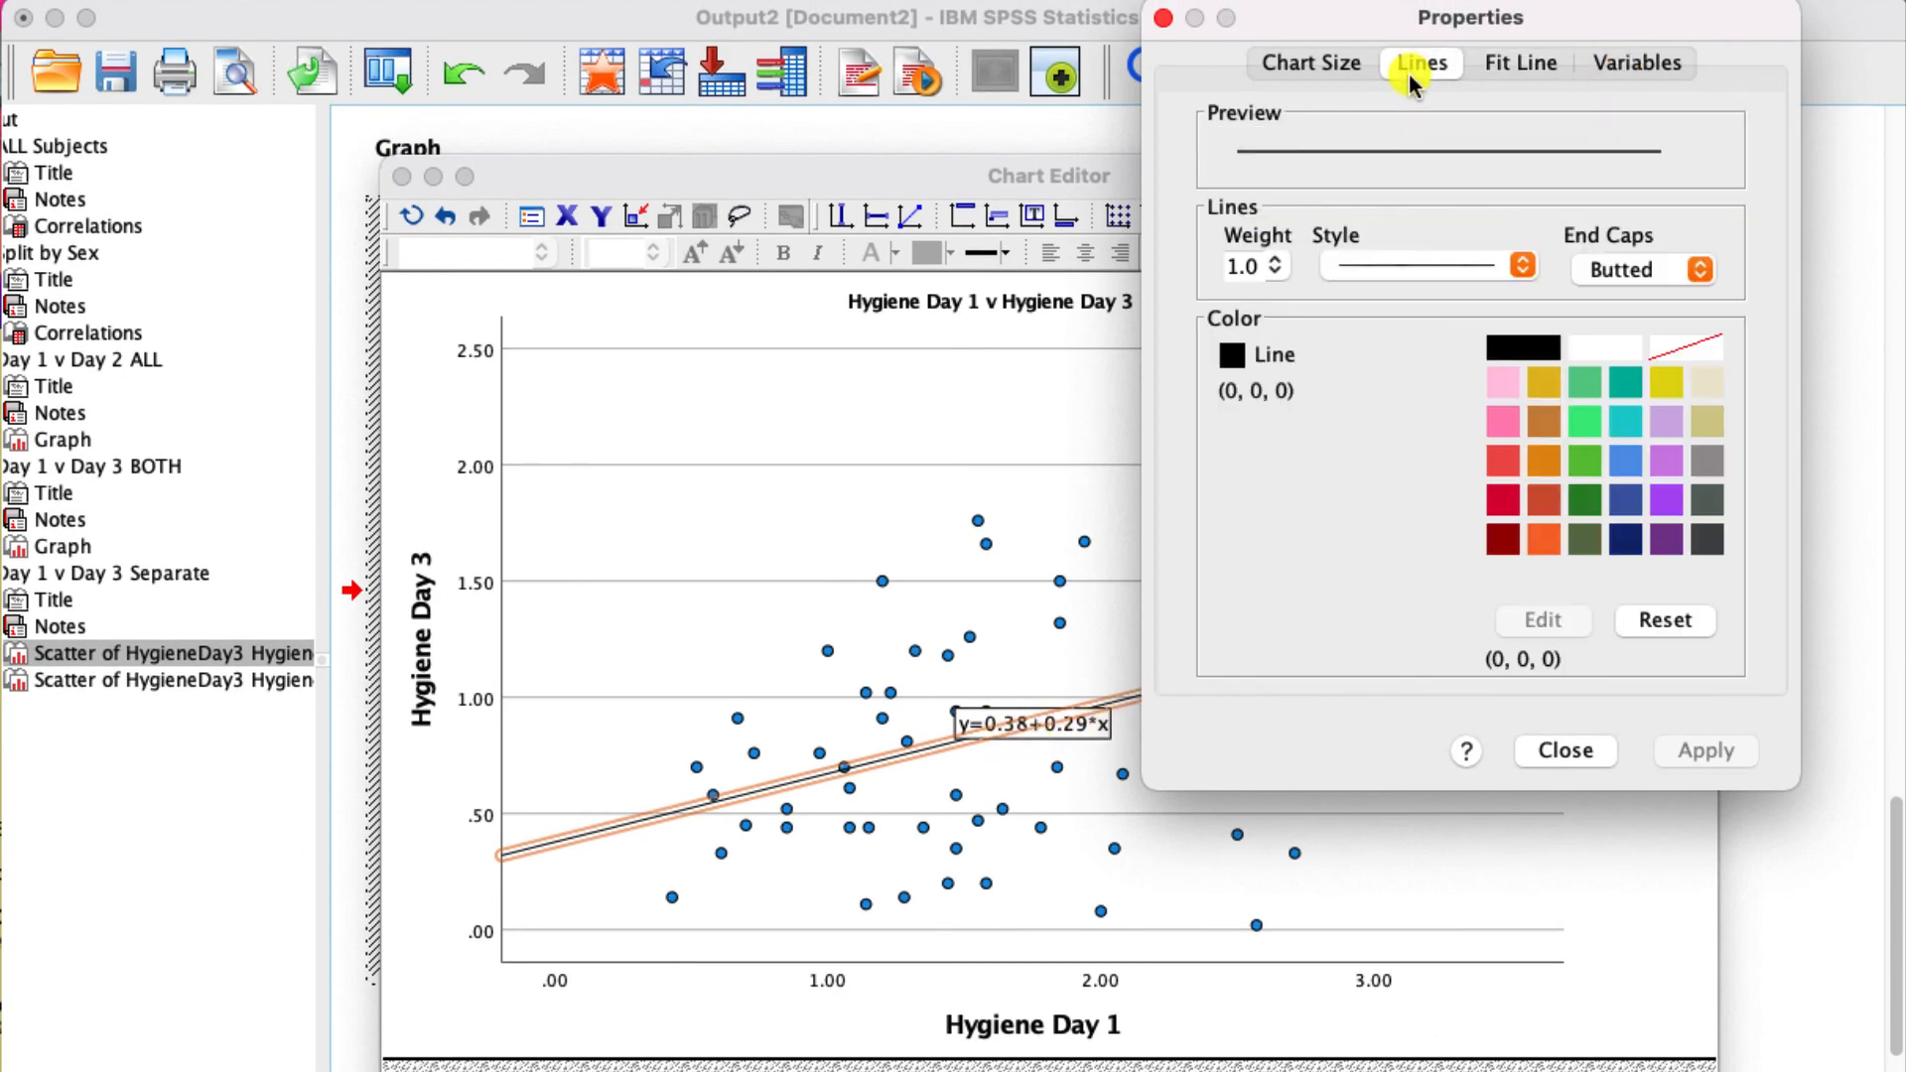
pyautogui.click(1503, 539)
pyautogui.click(1704, 757)
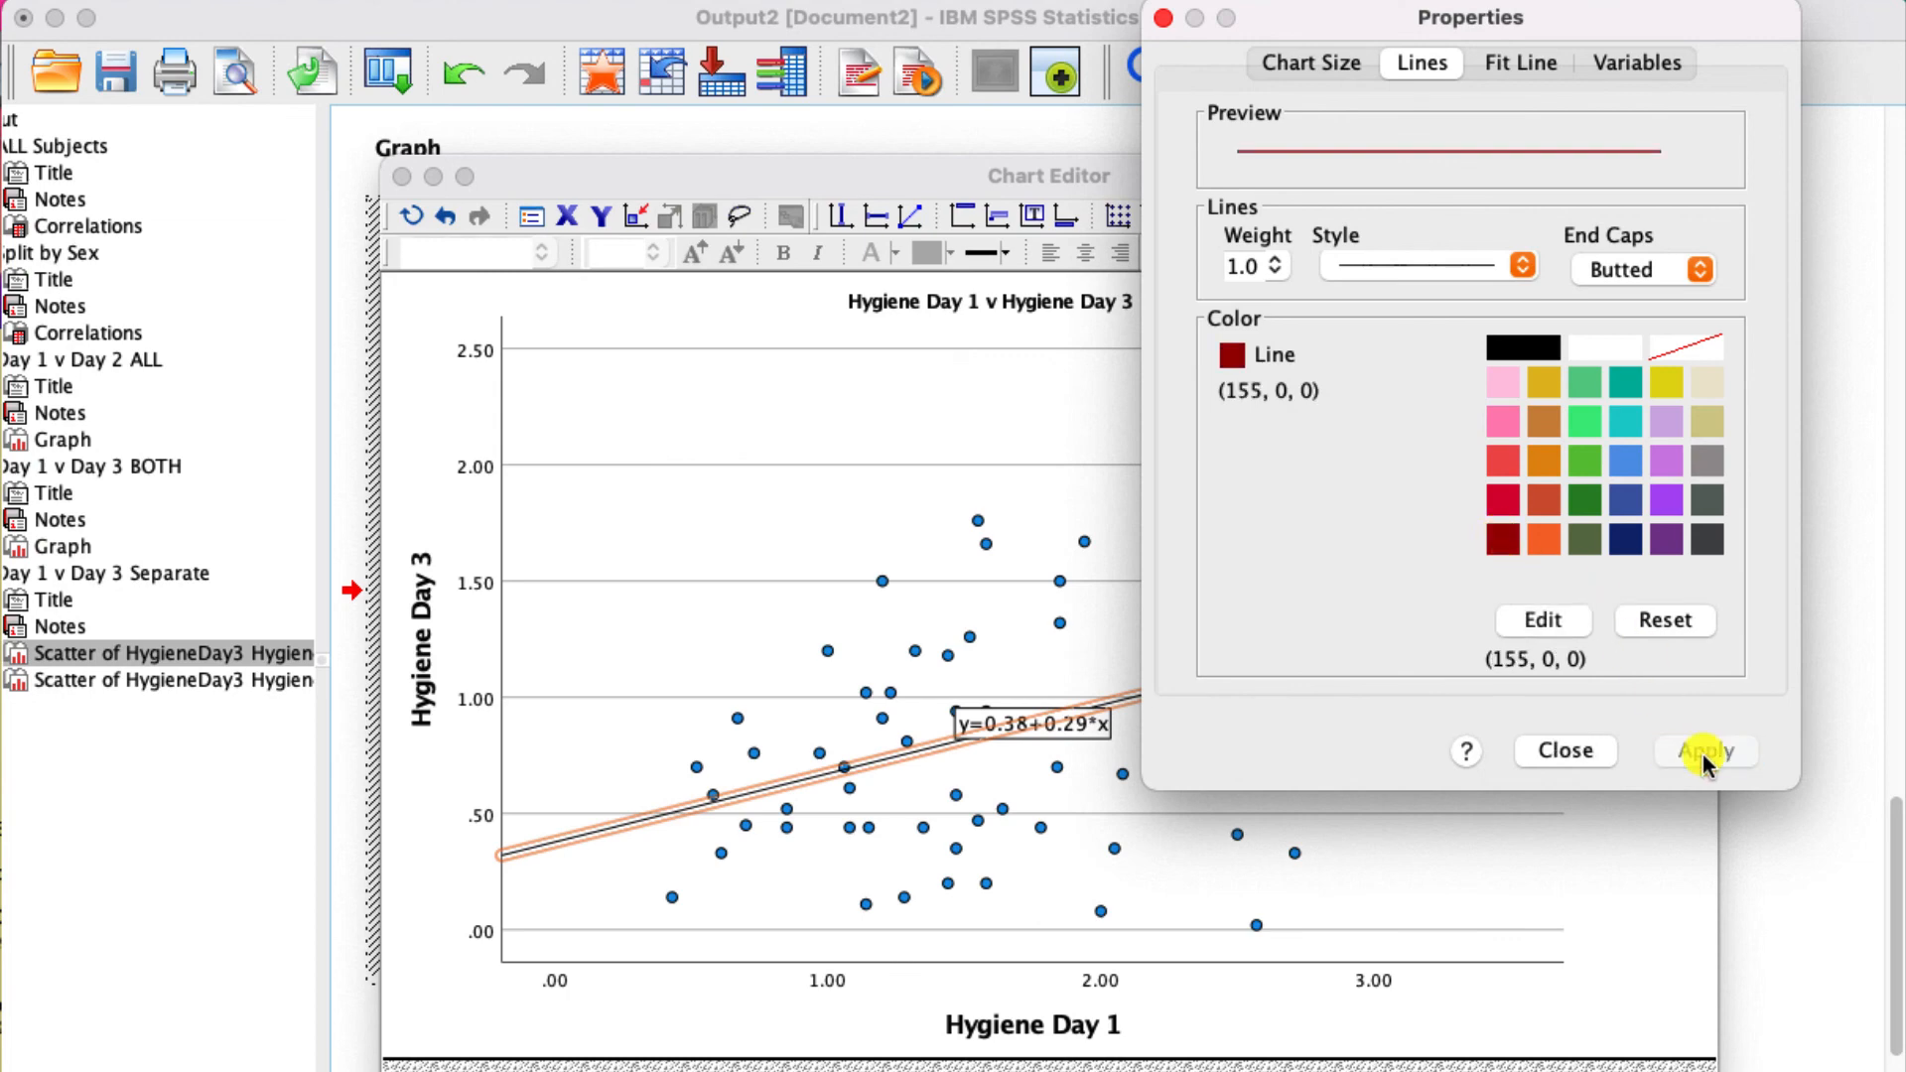
pyautogui.click(1594, 751)
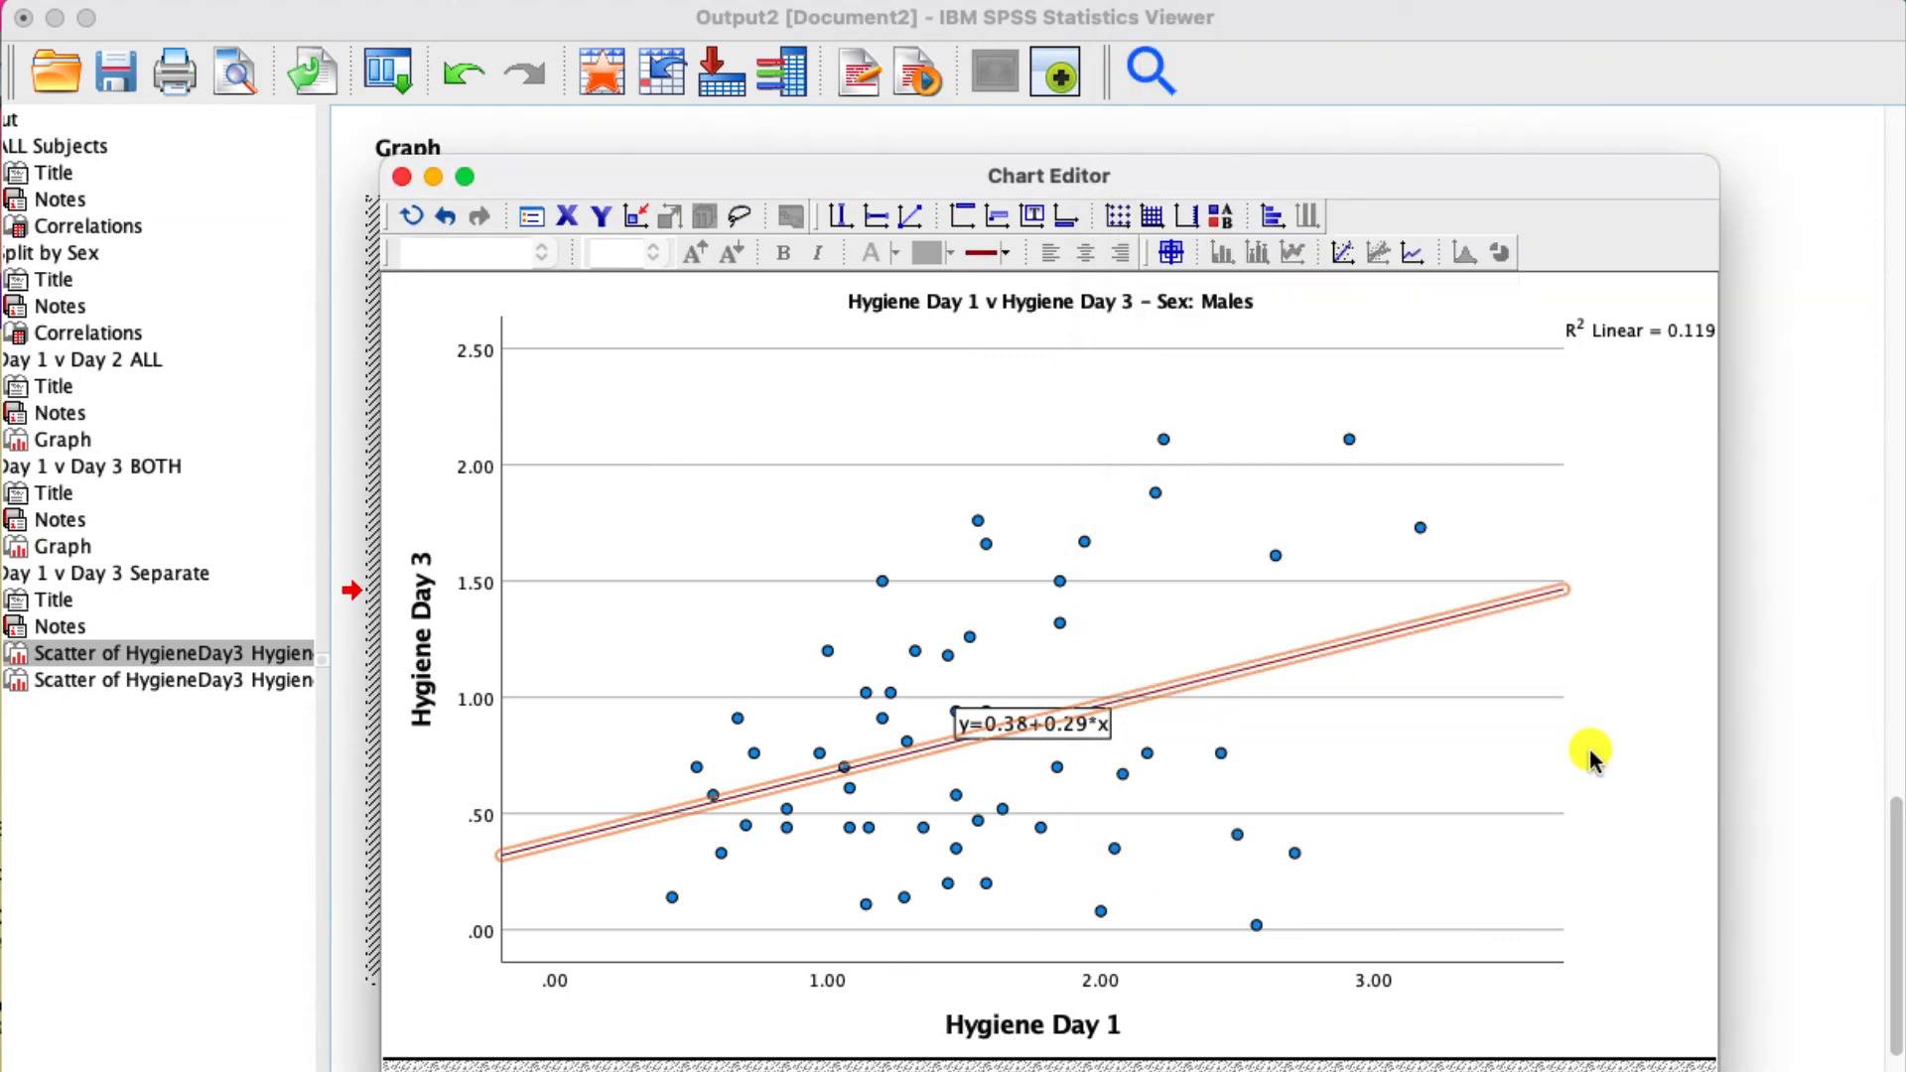
pyautogui.click(1620, 688)
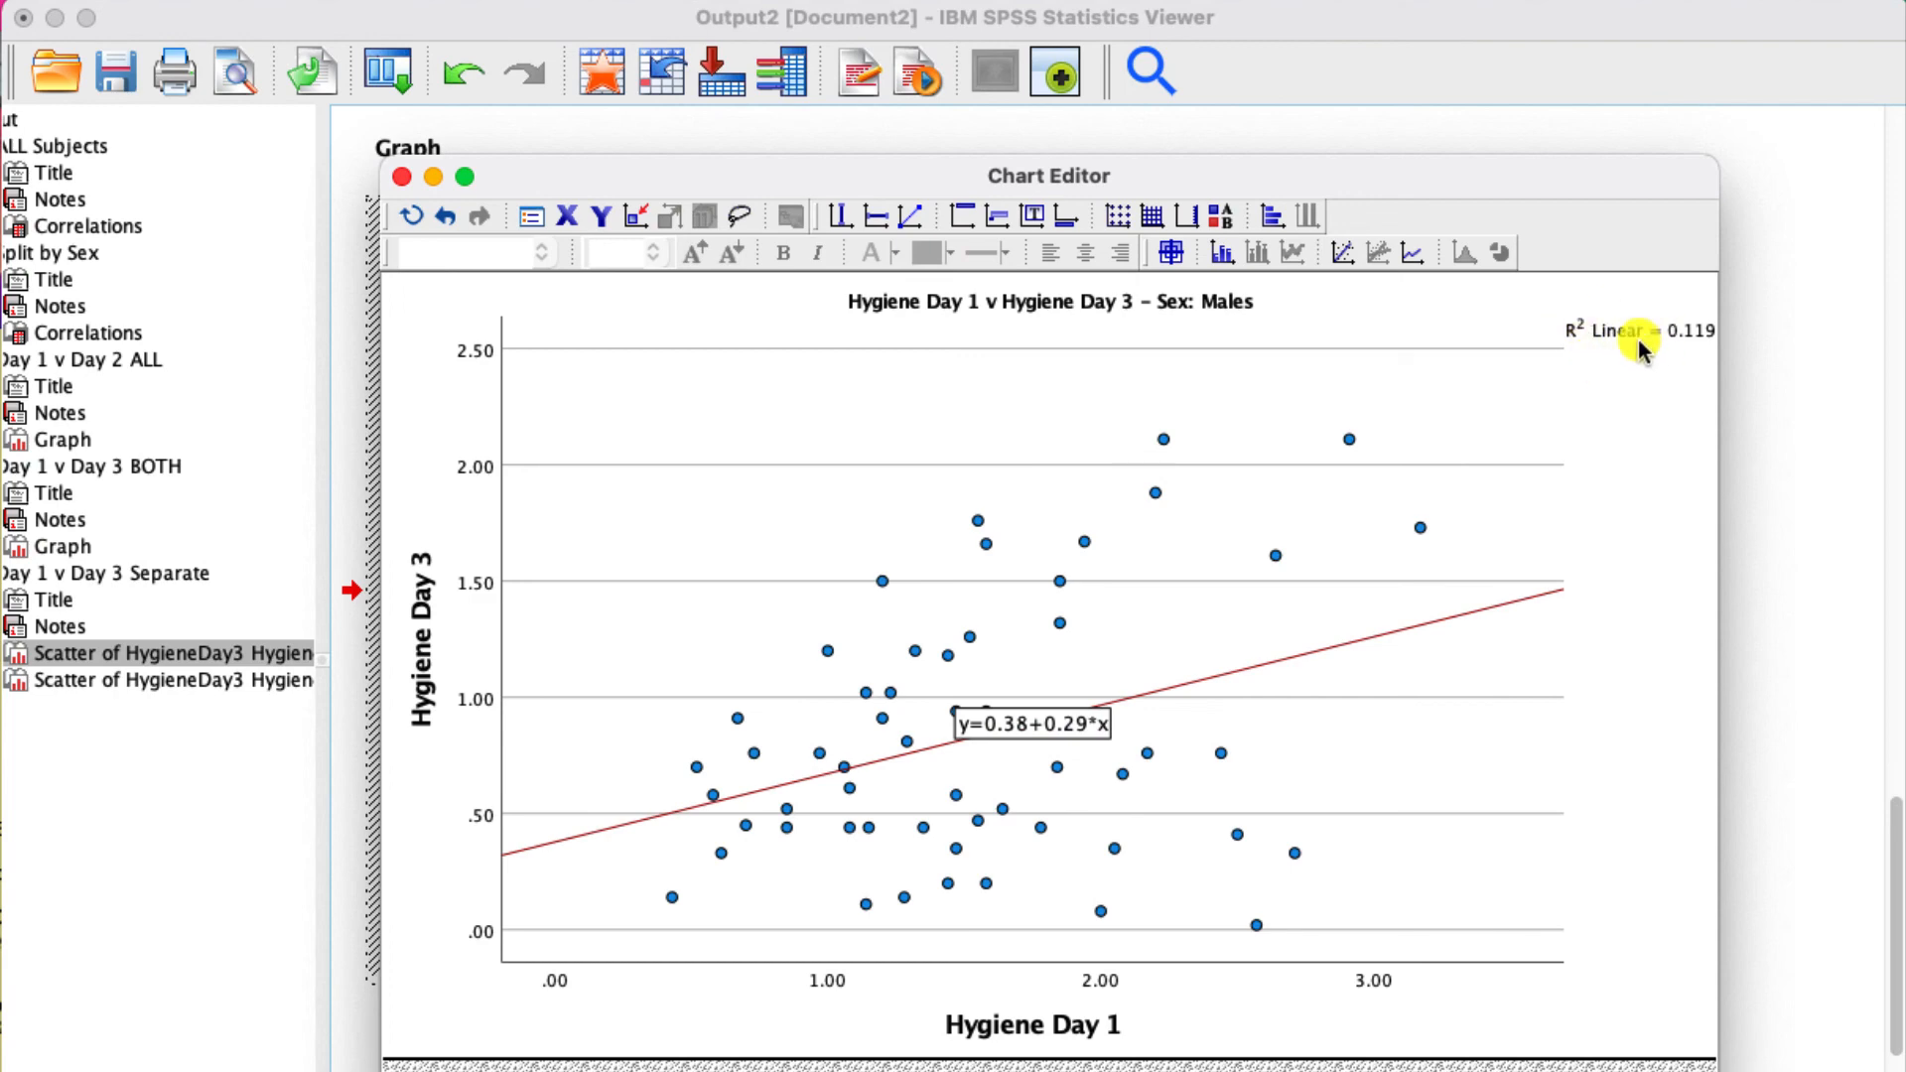
pyautogui.click(401, 177)
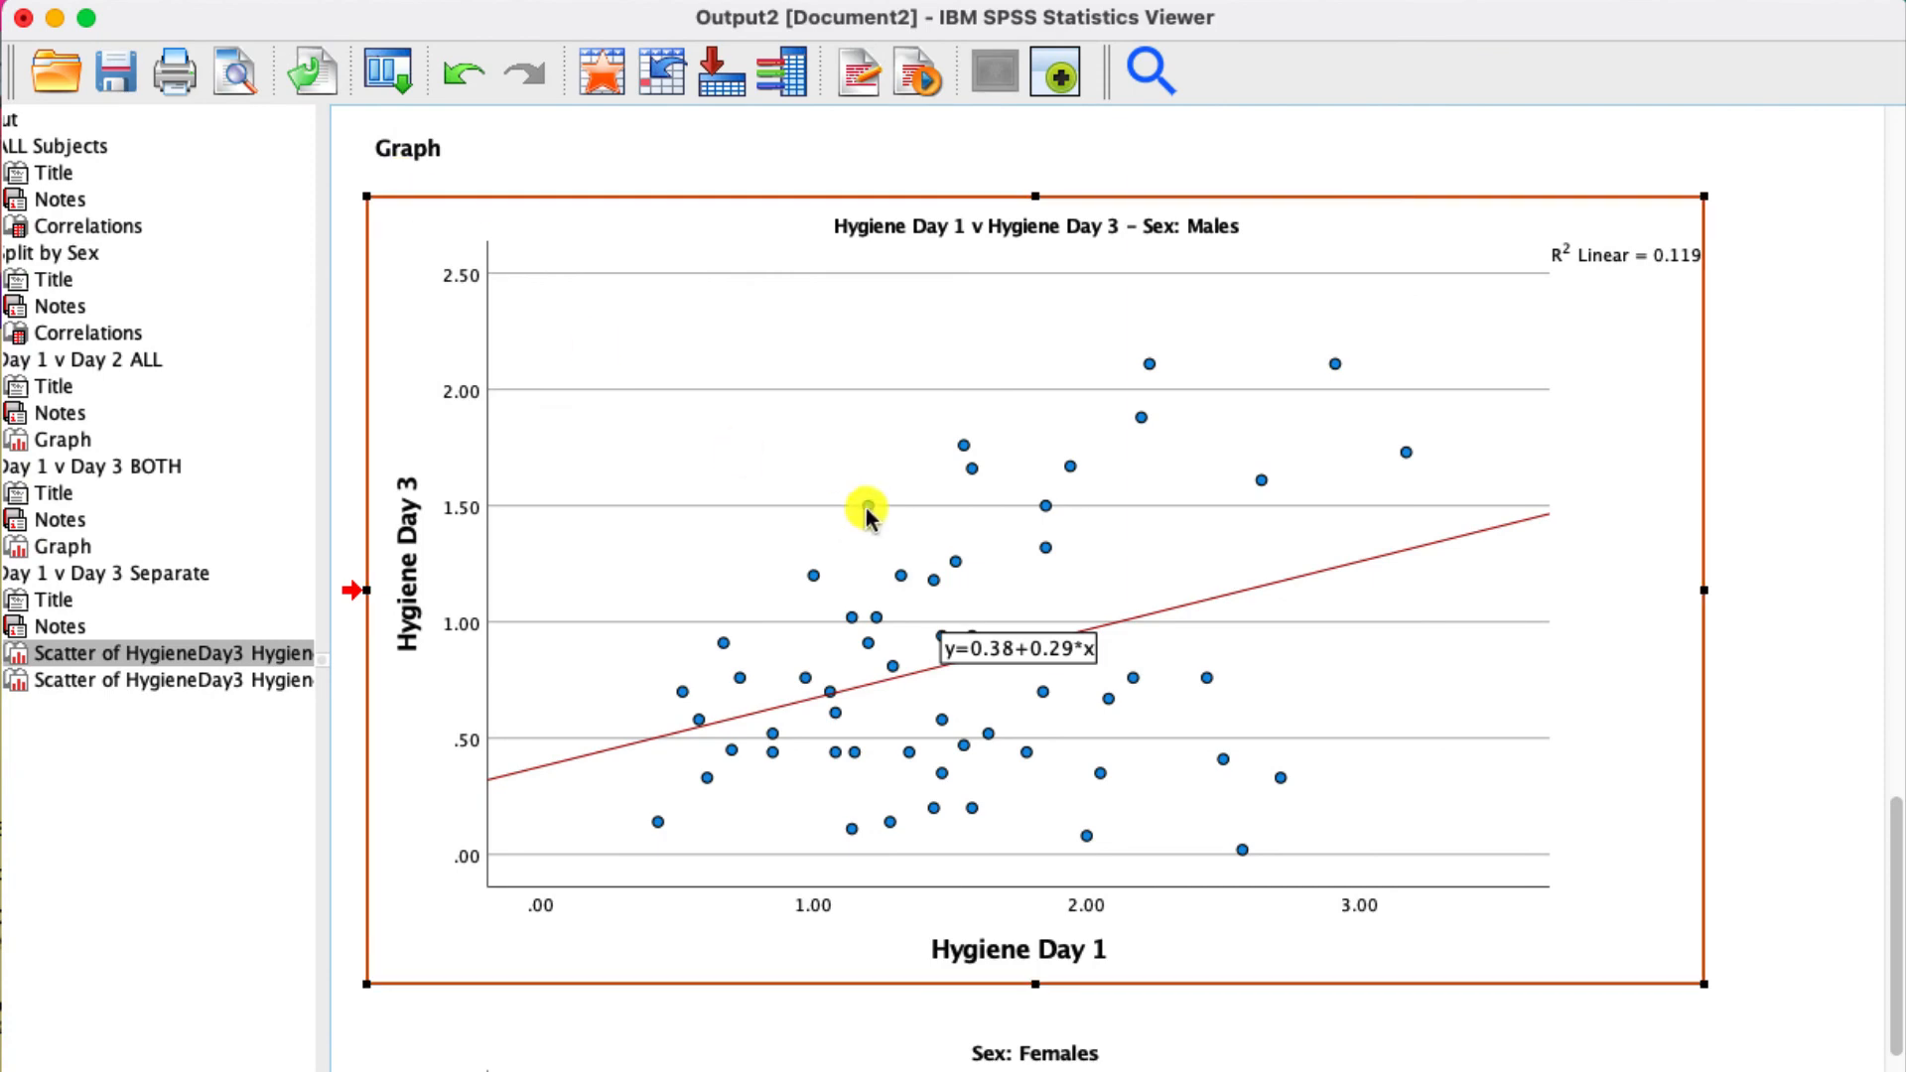
# - Open the females scatter plot in the Chart Editor and extend its title to "Hygiene Day 1 vs Hygiene Day 3 - Sex: Females"
pyautogui.scroll(-3, 862, 501)
pyautogui.scroll(-5, 862, 502)
pyautogui.doubleClick(973, 558)
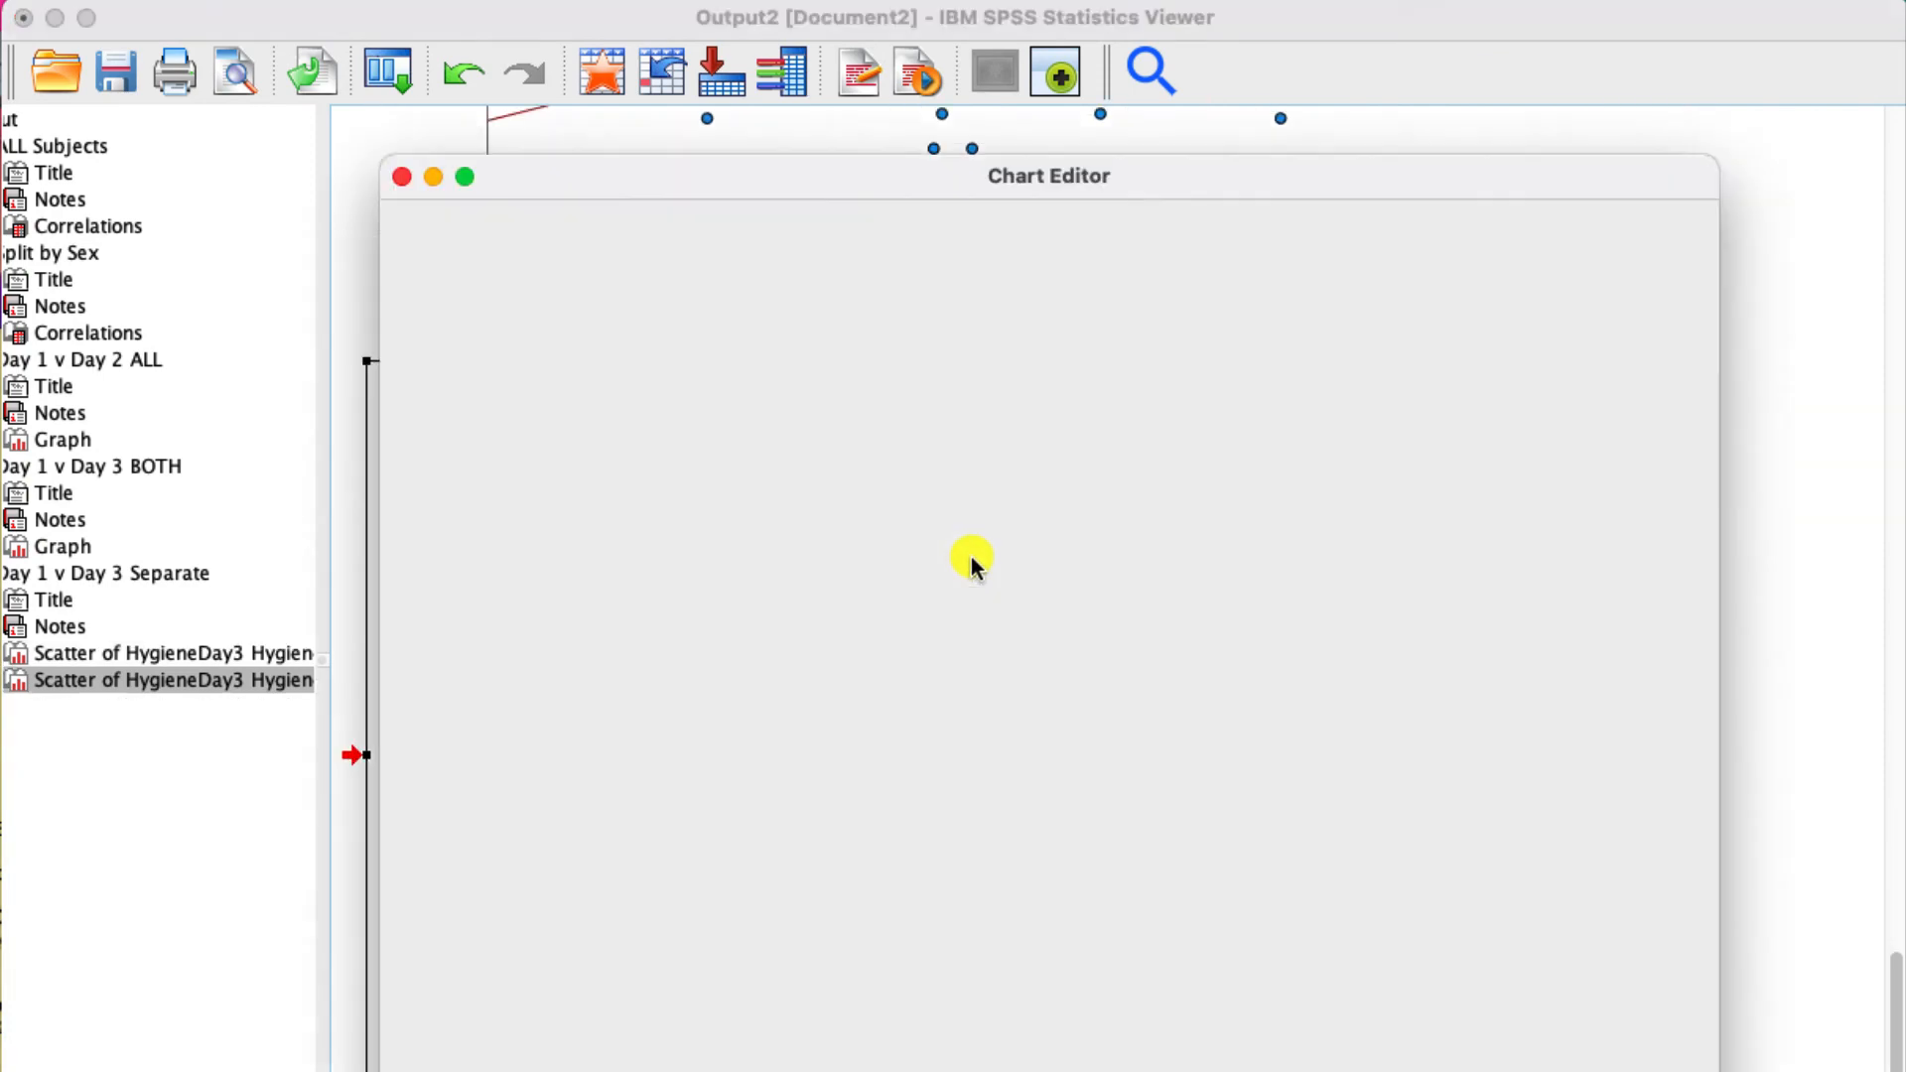
pyautogui.click(987, 298)
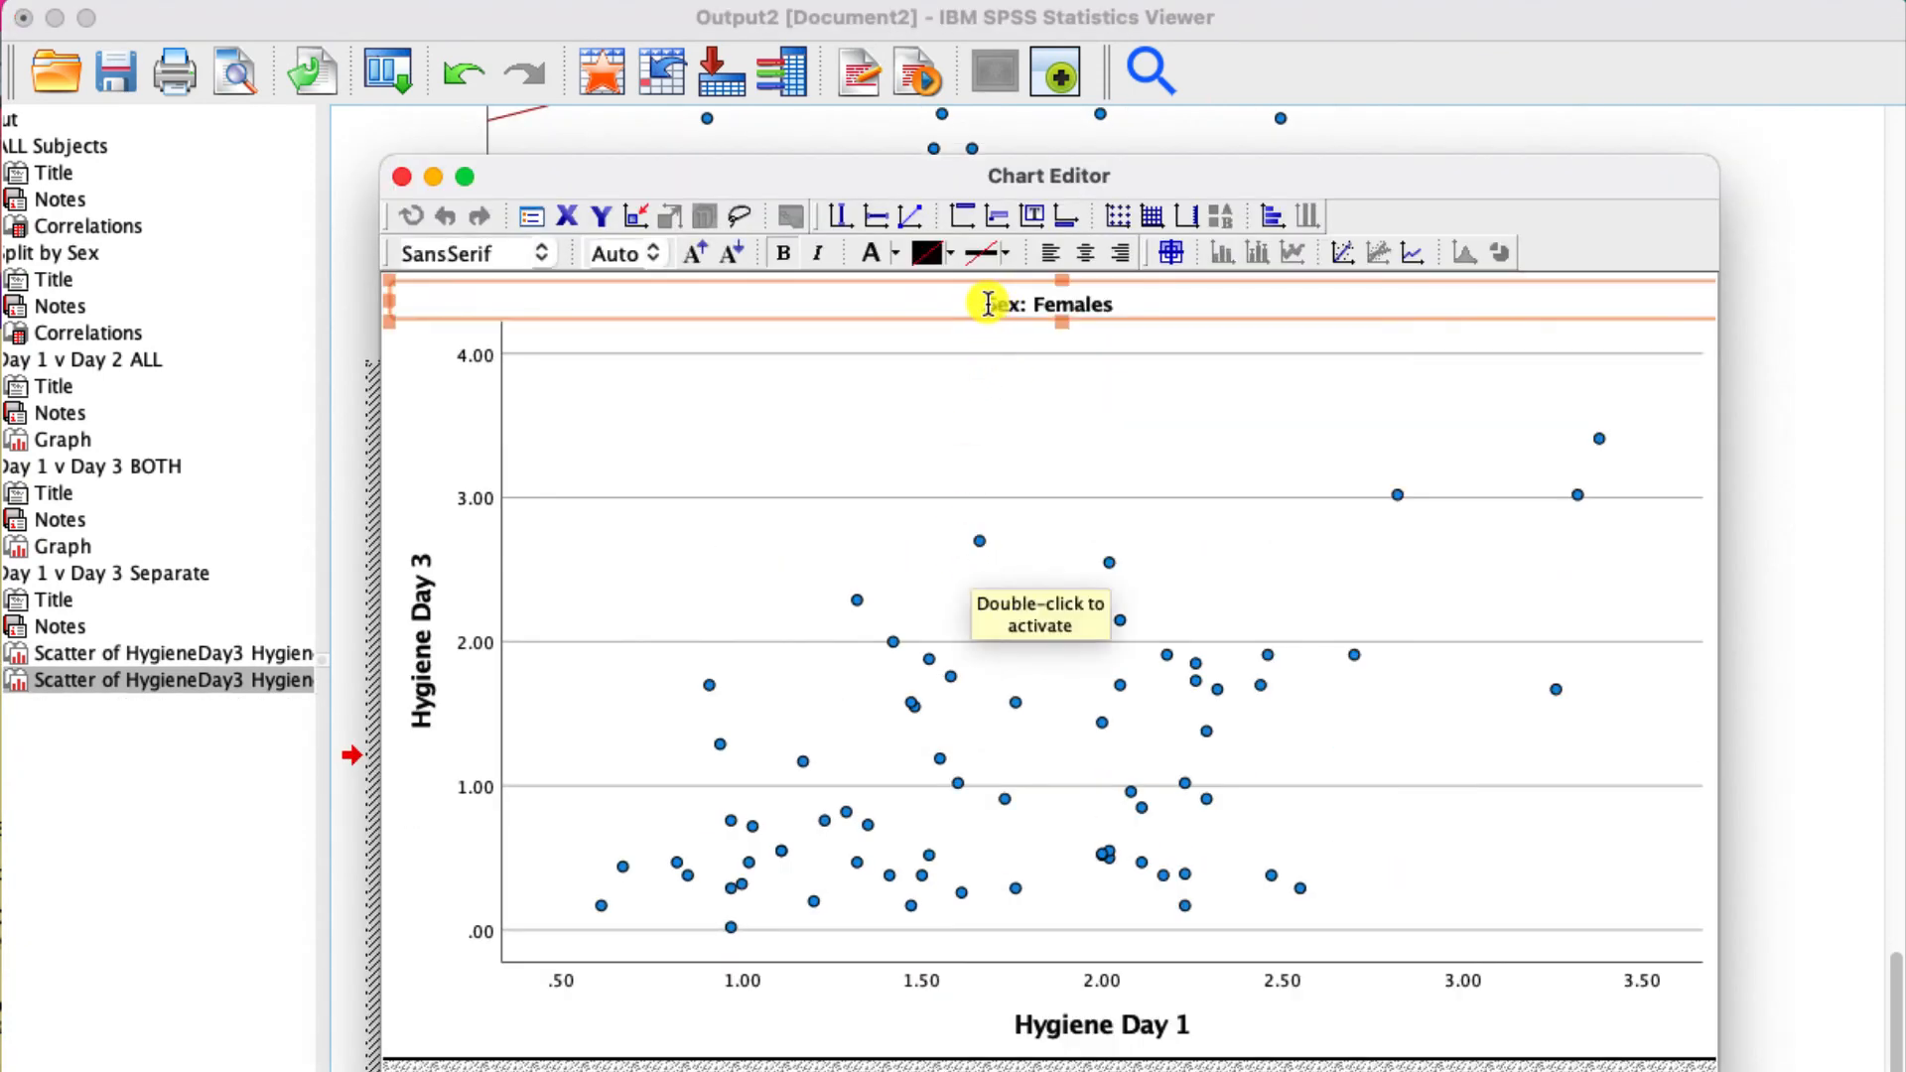
pyautogui.click(996, 286)
pyautogui.click(984, 296)
pyautogui.write('Hygiene ')
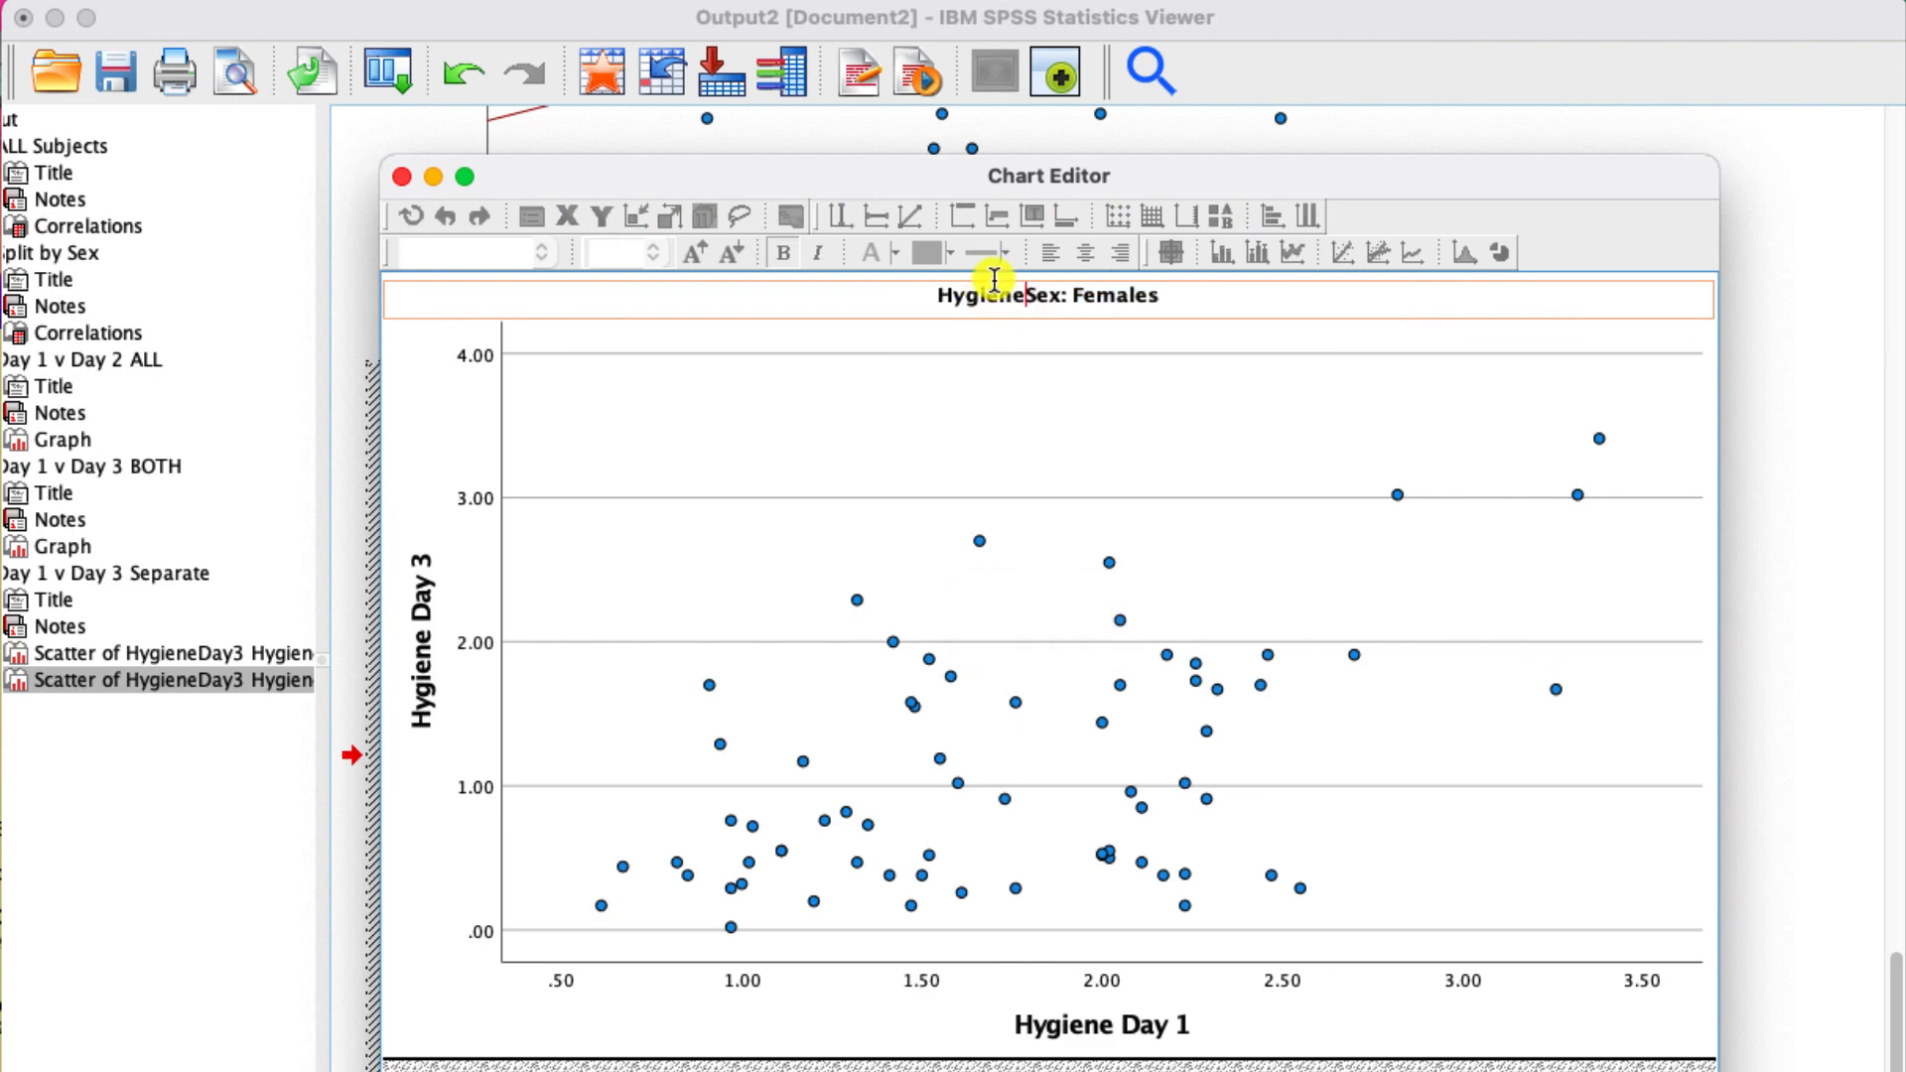
pyautogui.write('Day 1 vs Hygiene Day 3')
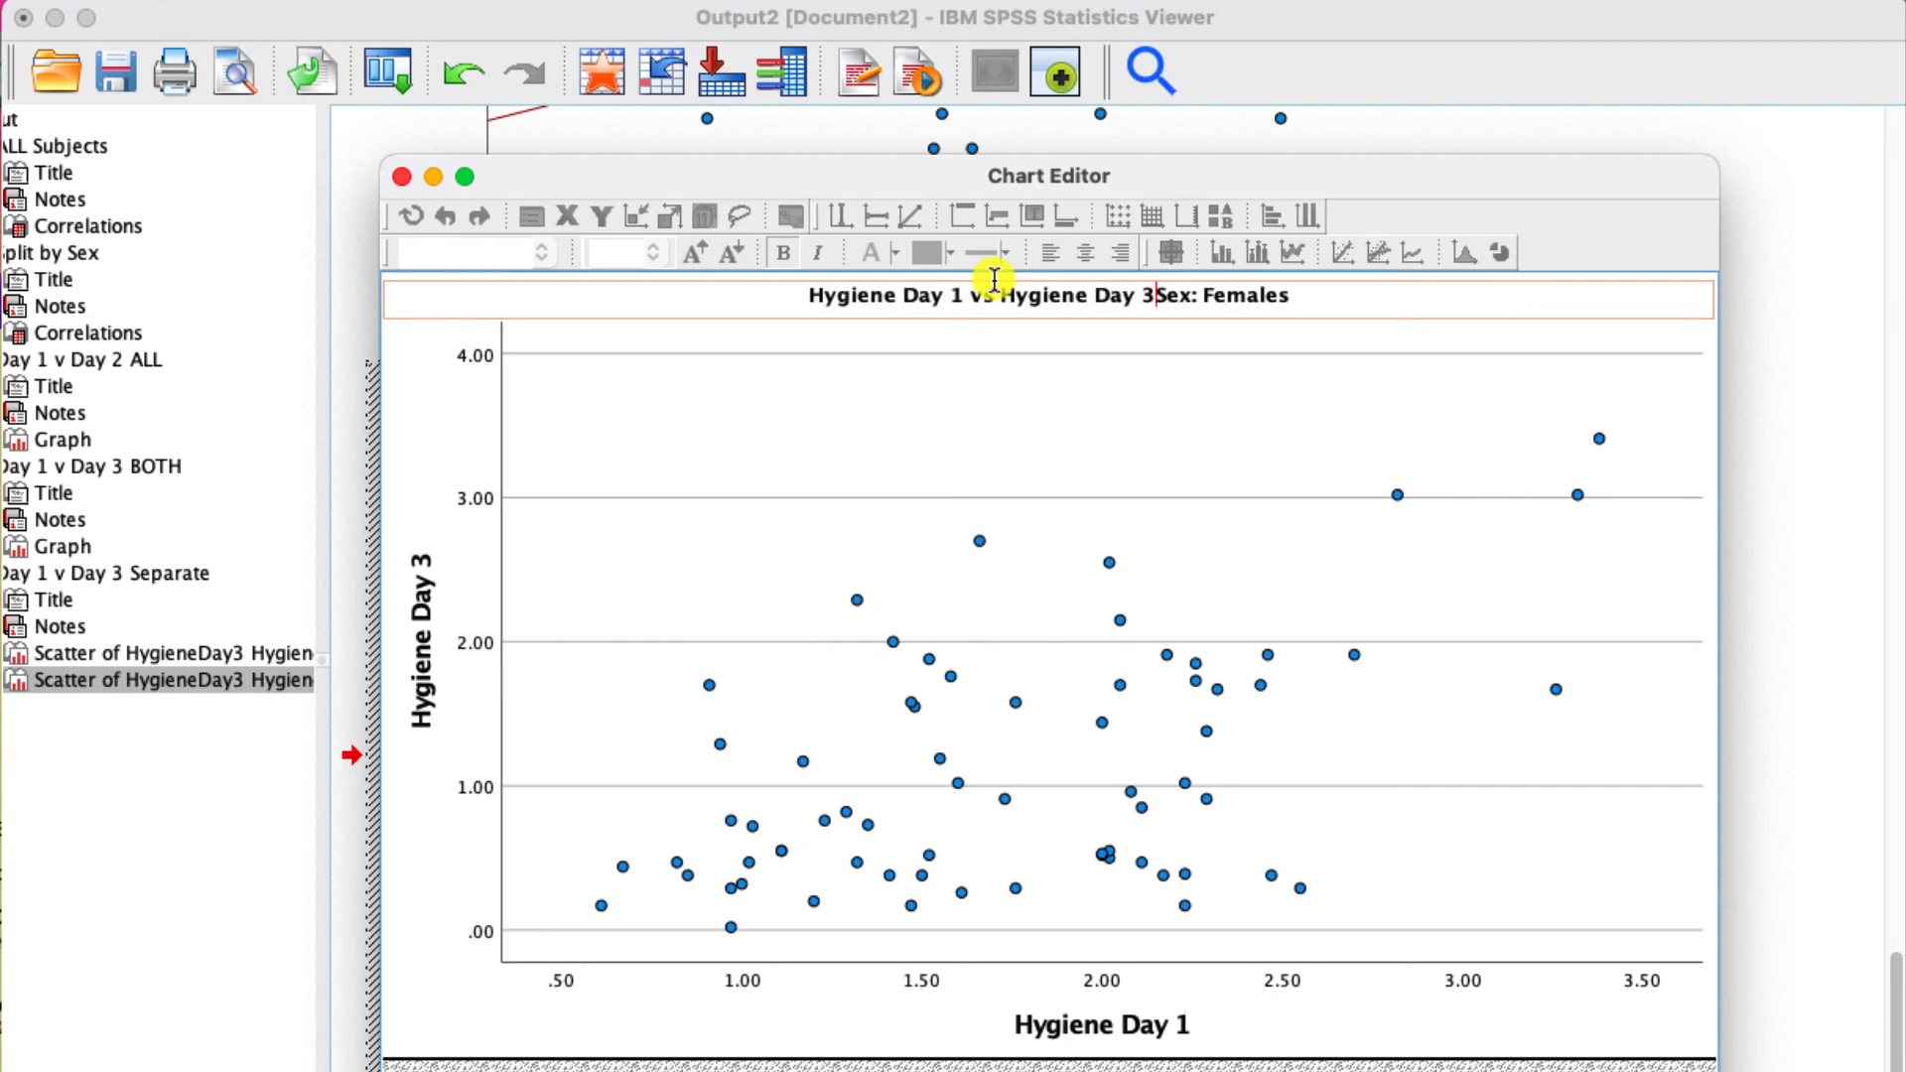
pyautogui.write(' -')
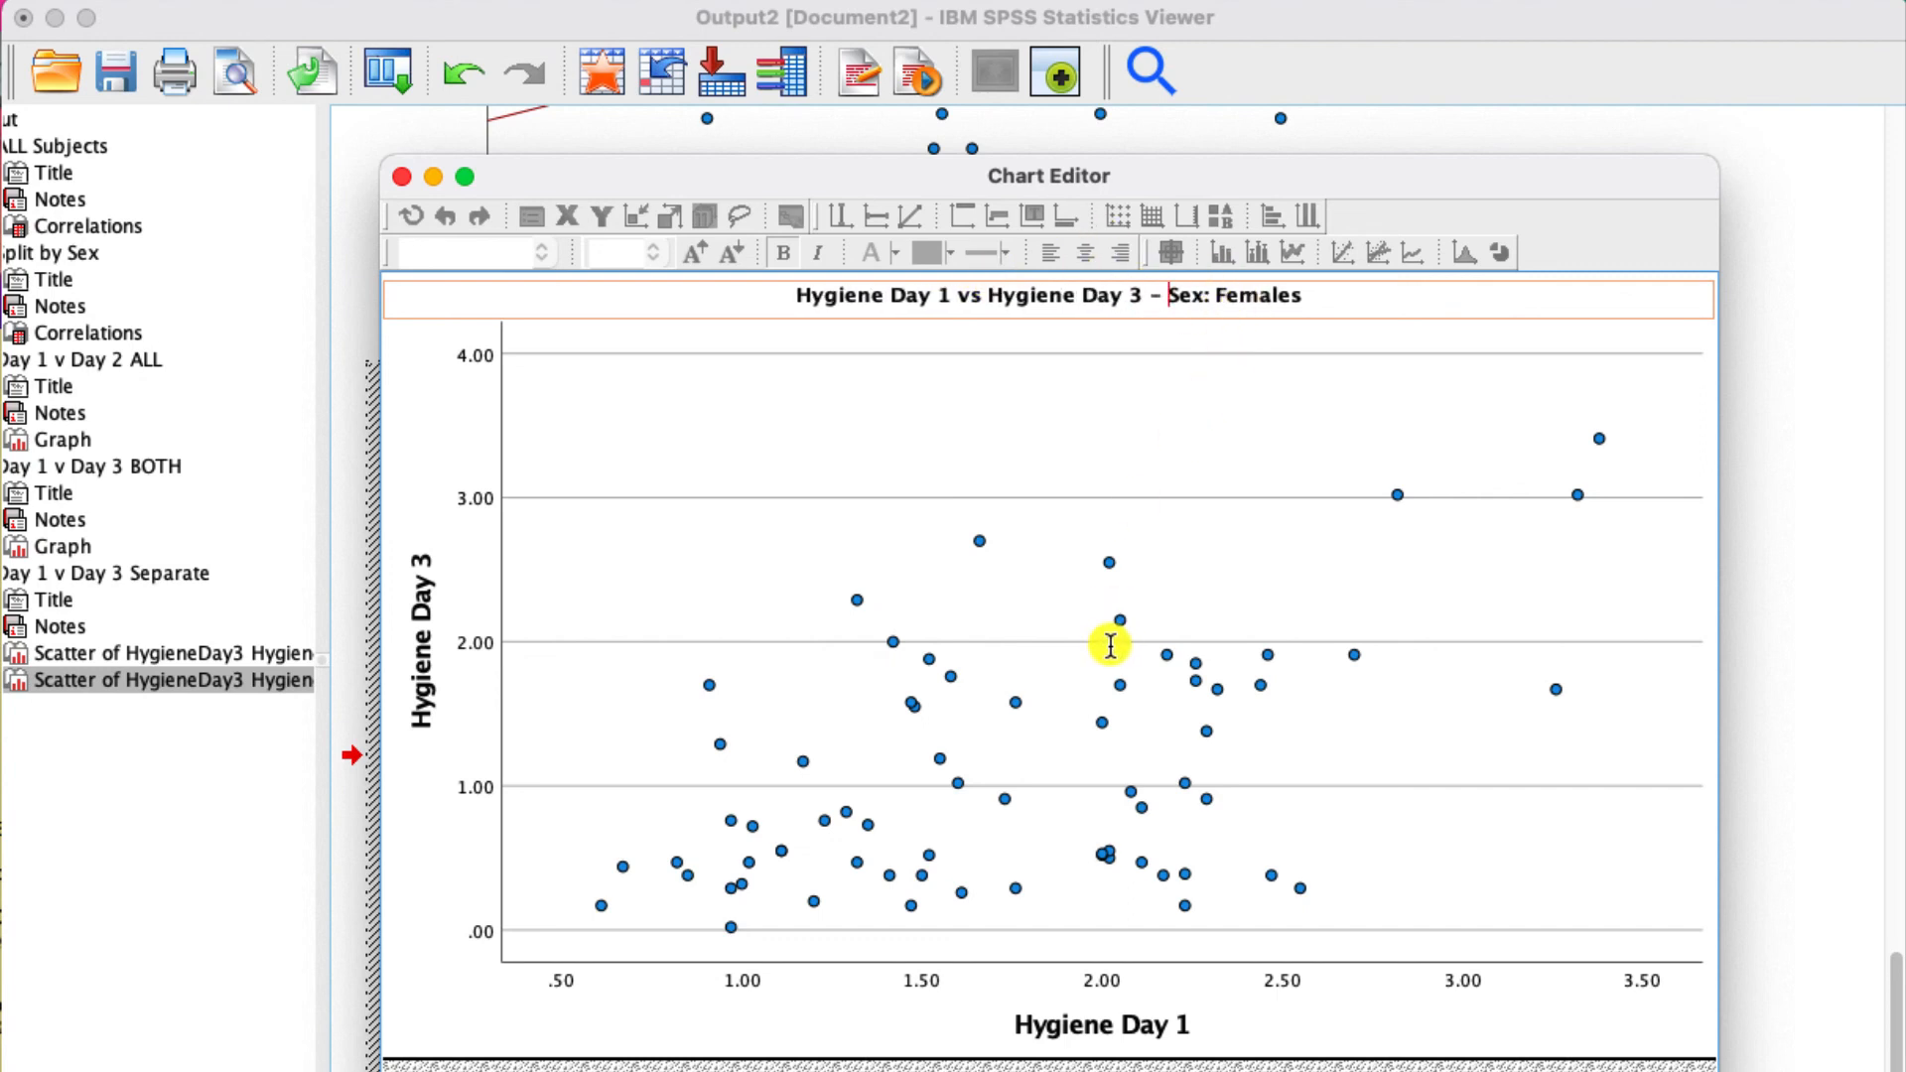
# - Set both the fill and border color of the females plot's markers to green (95, 195, 56)
pyautogui.click(1104, 723)
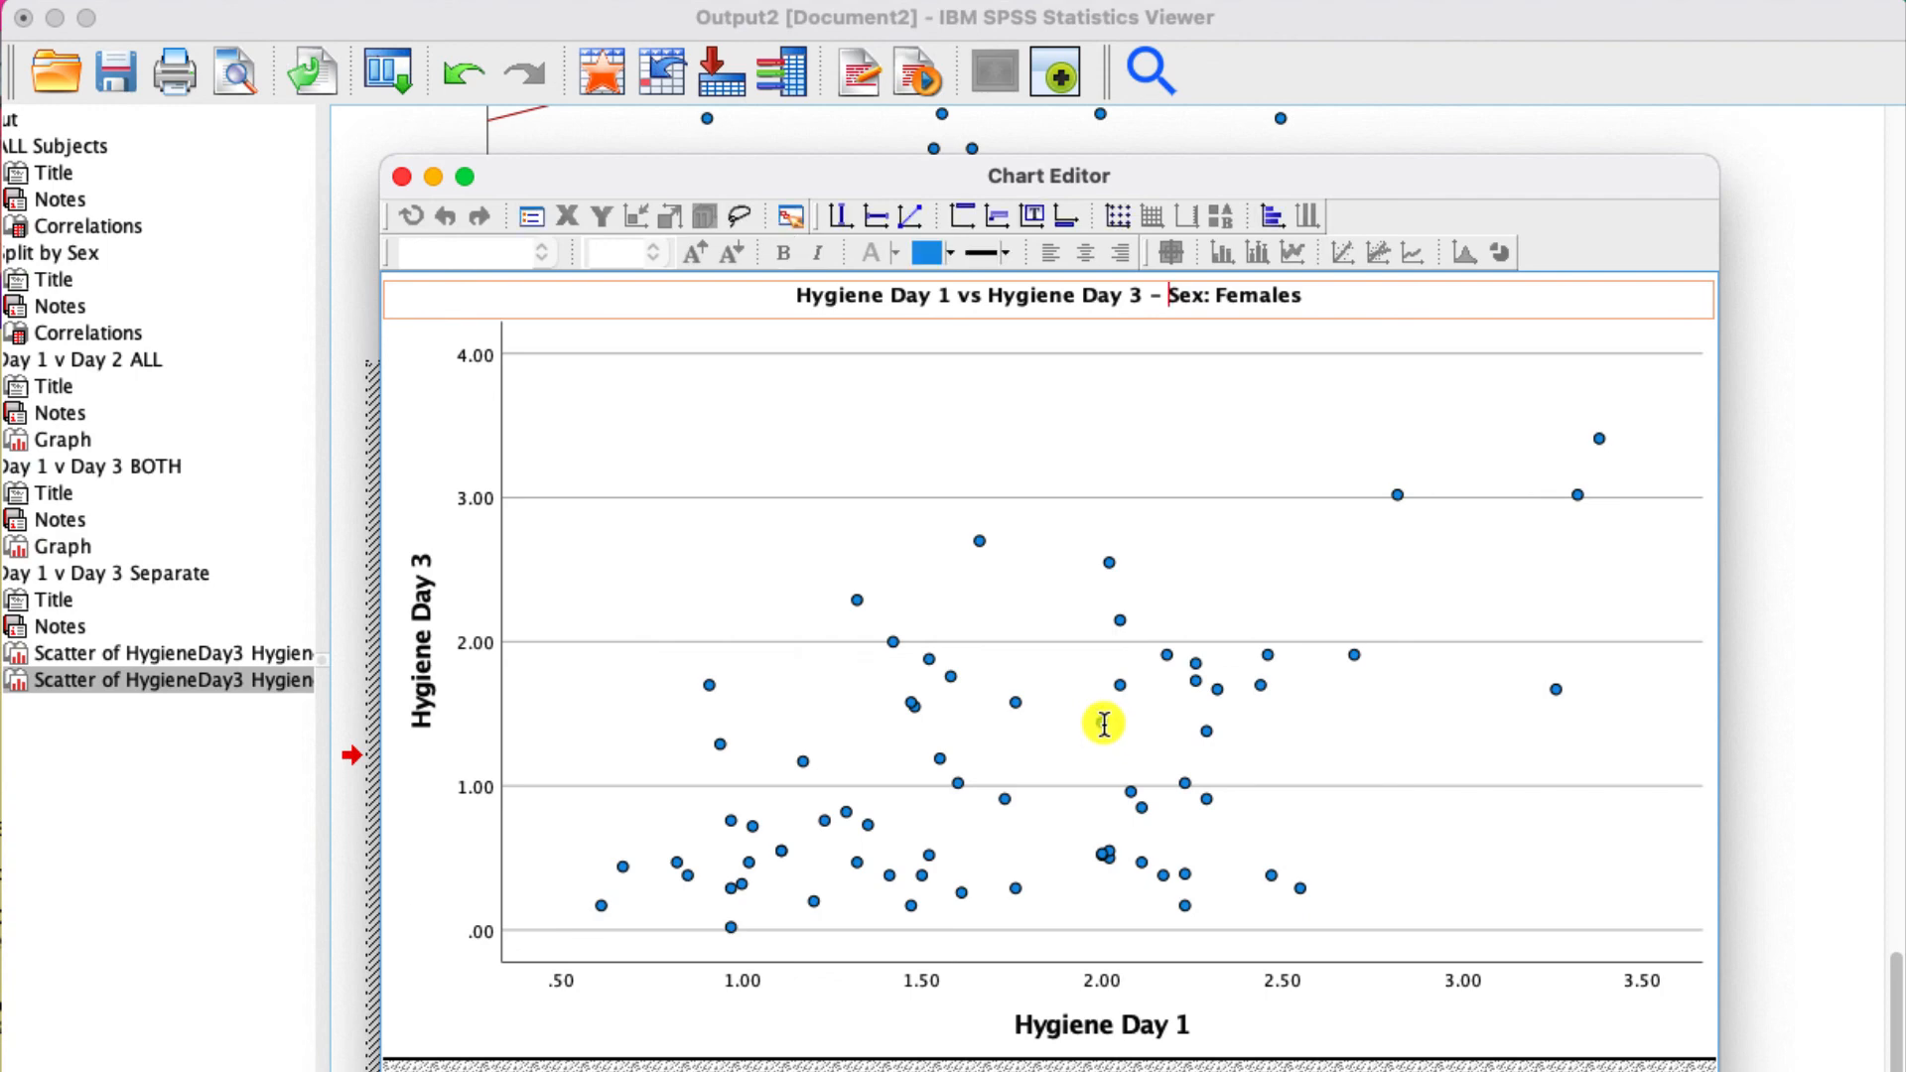
pyautogui.doubleClick(1104, 724)
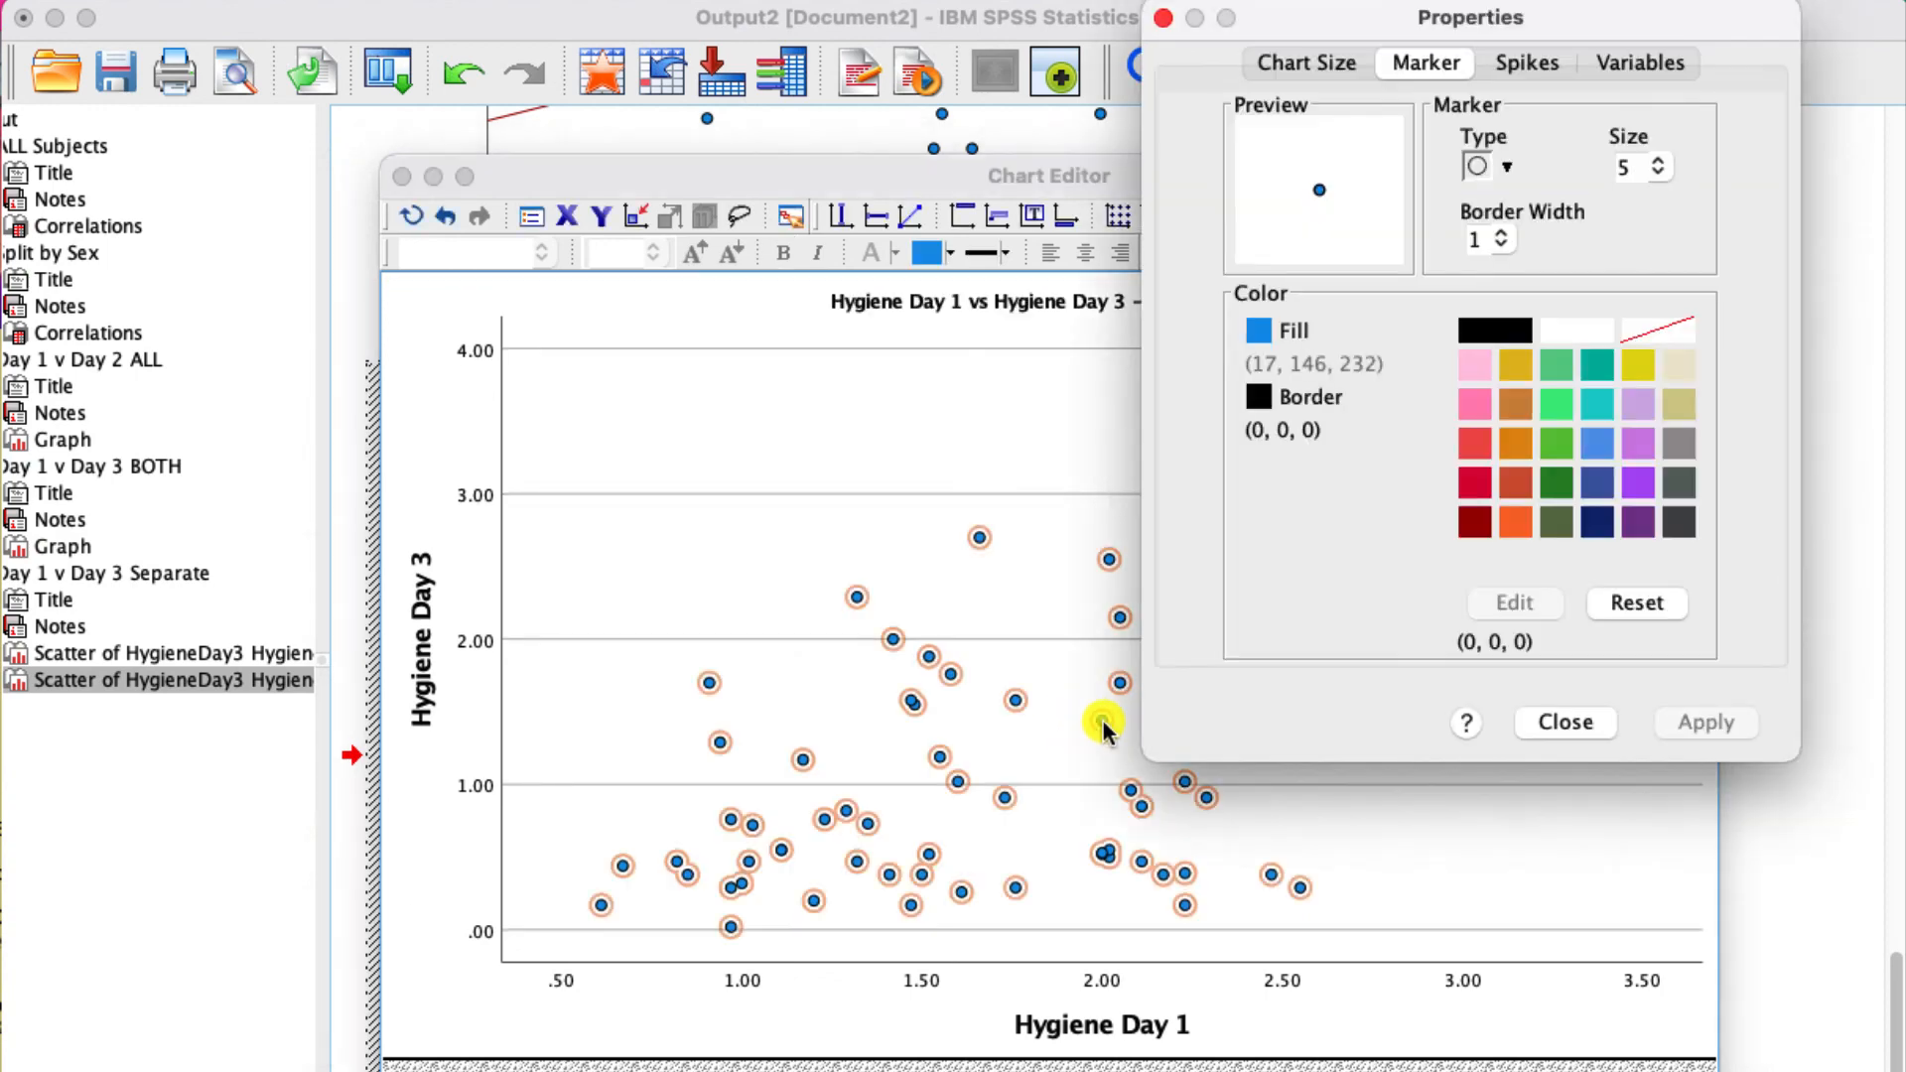
pyautogui.click(1557, 444)
pyautogui.click(1259, 331)
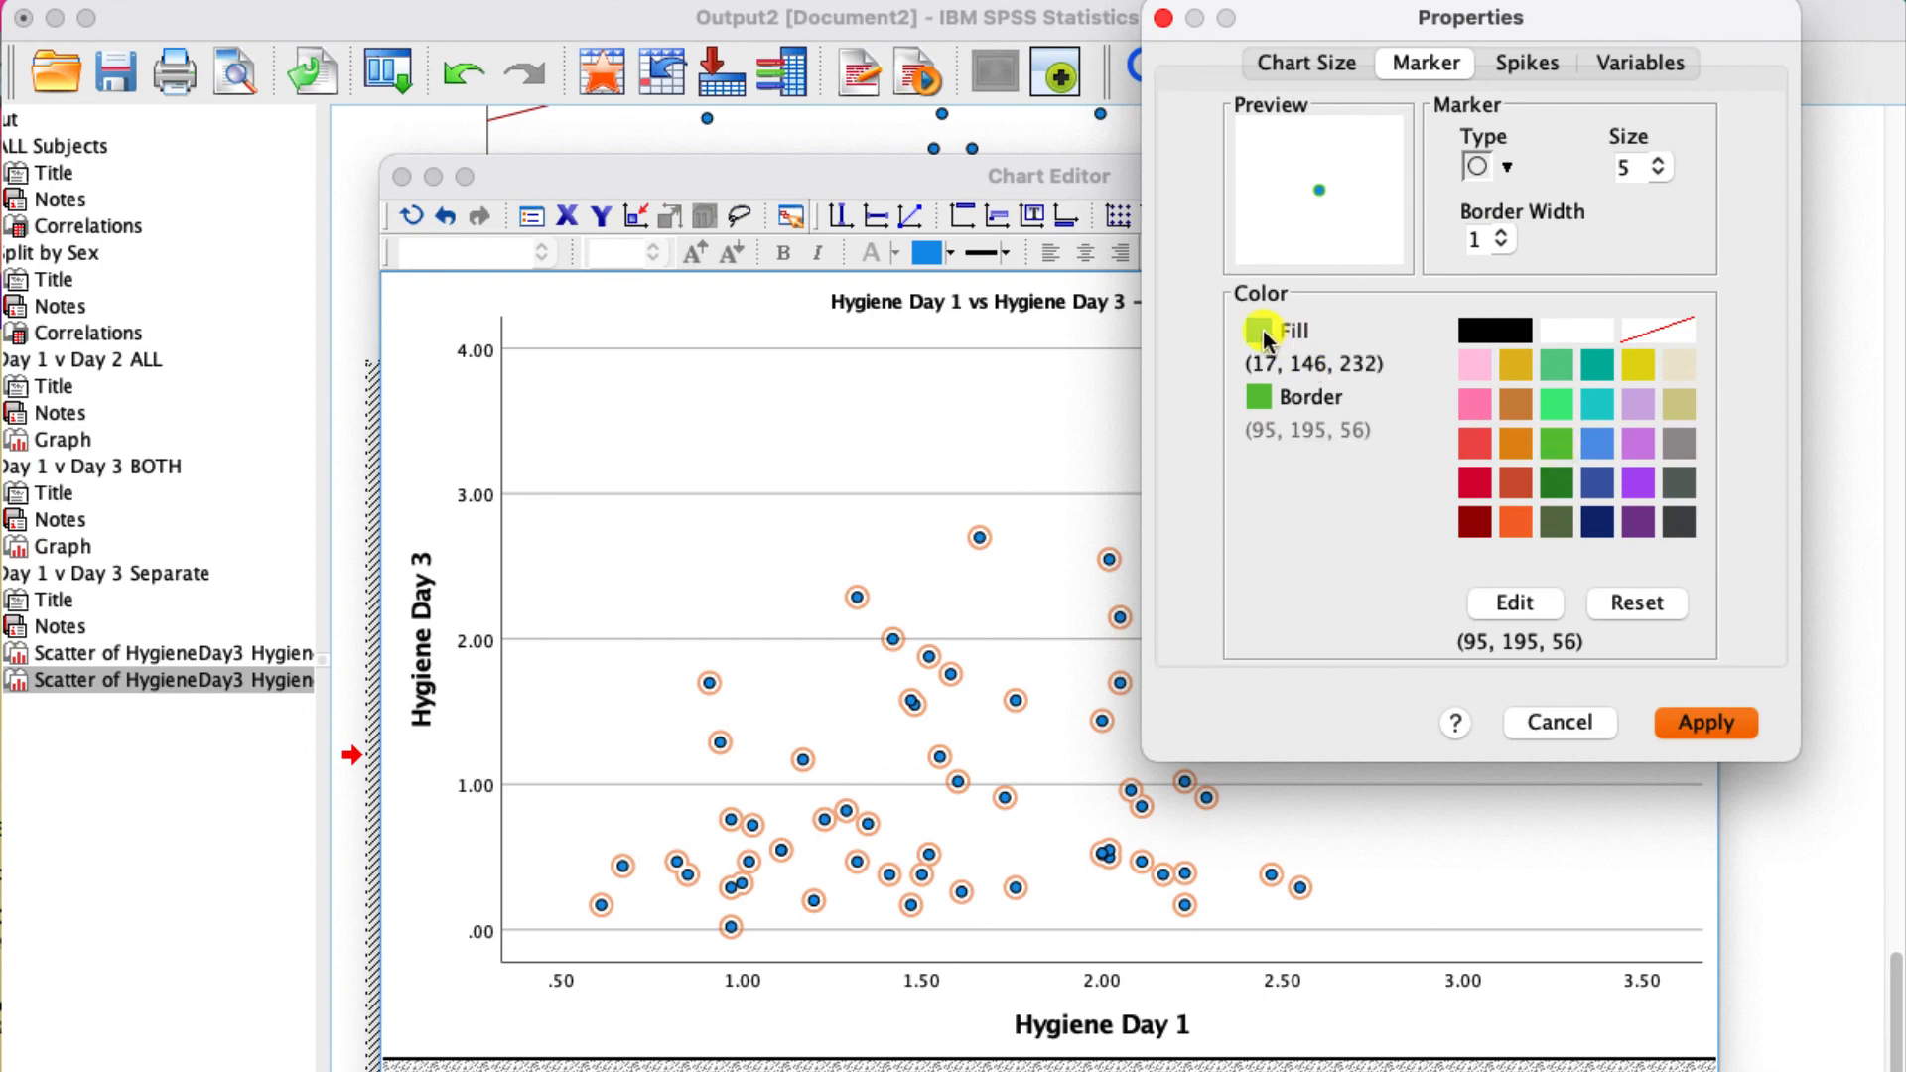
pyautogui.click(1558, 444)
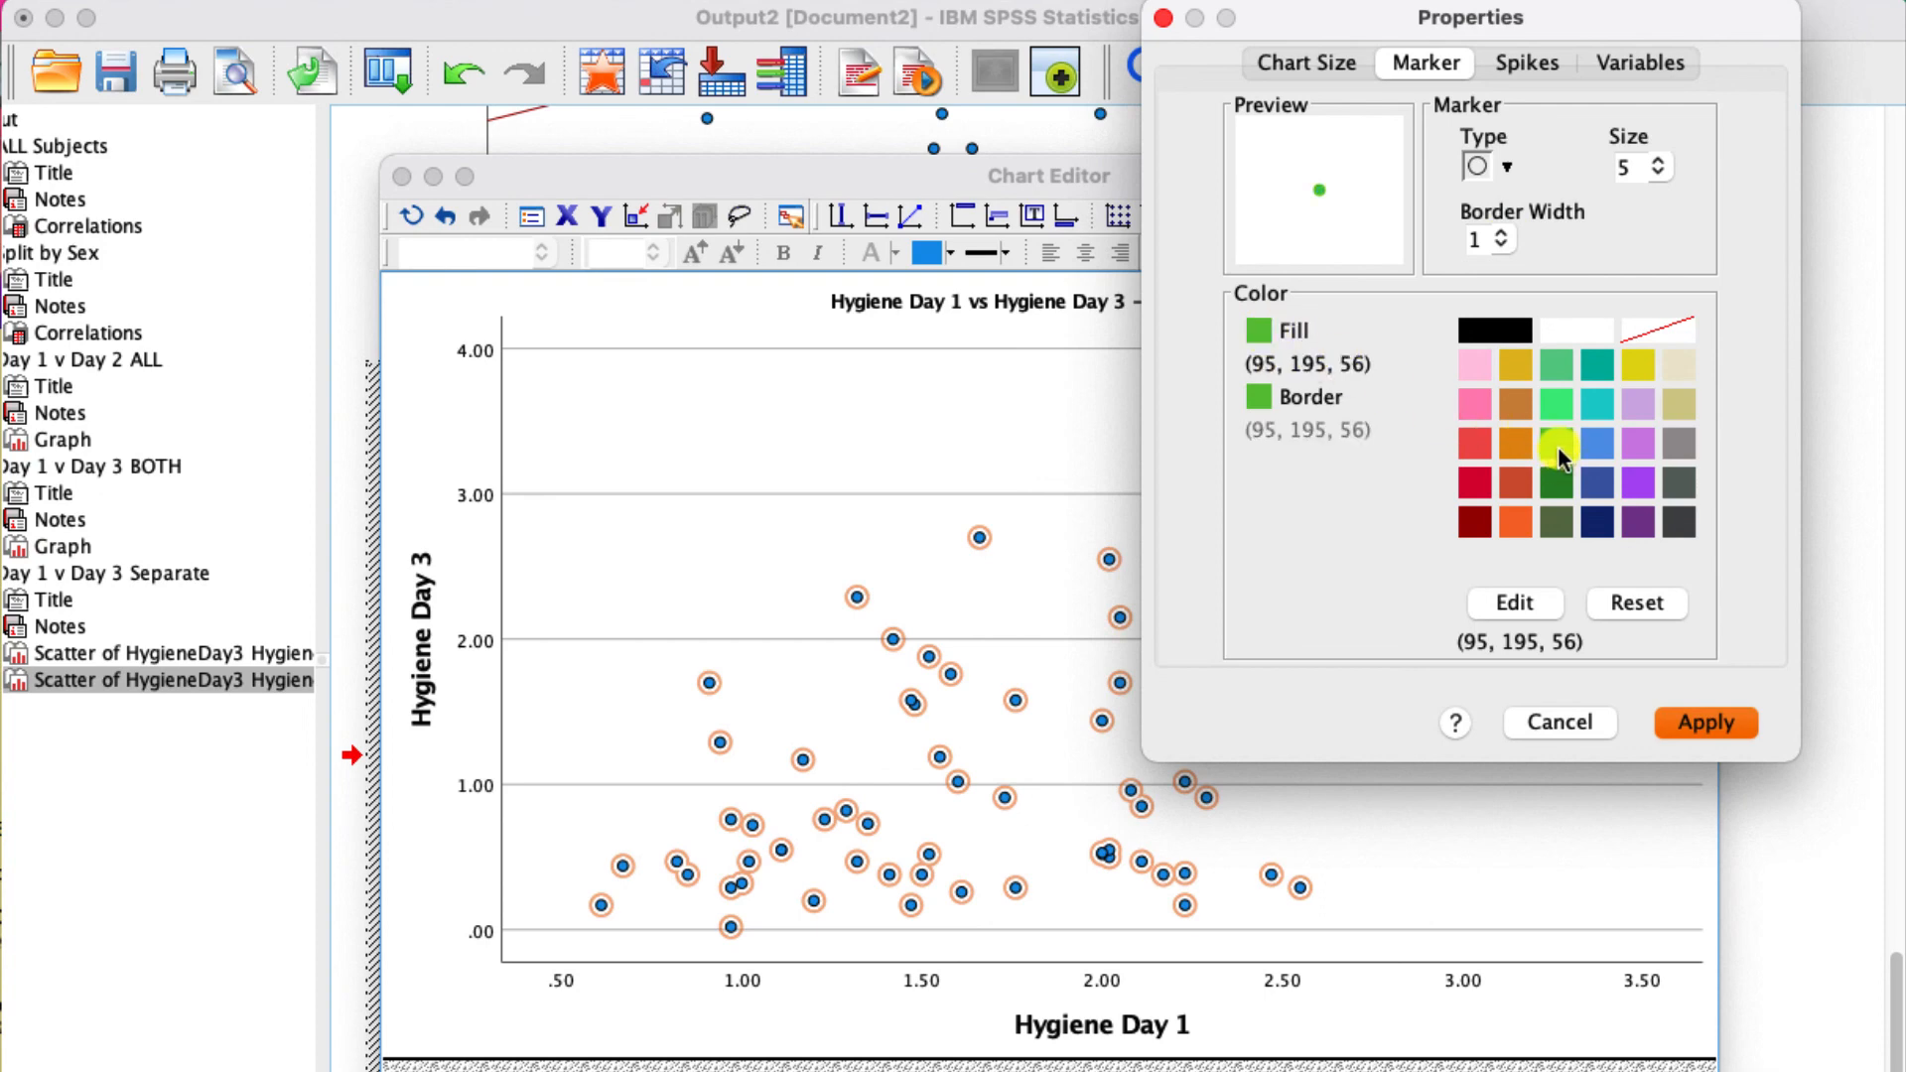
pyautogui.click(1707, 726)
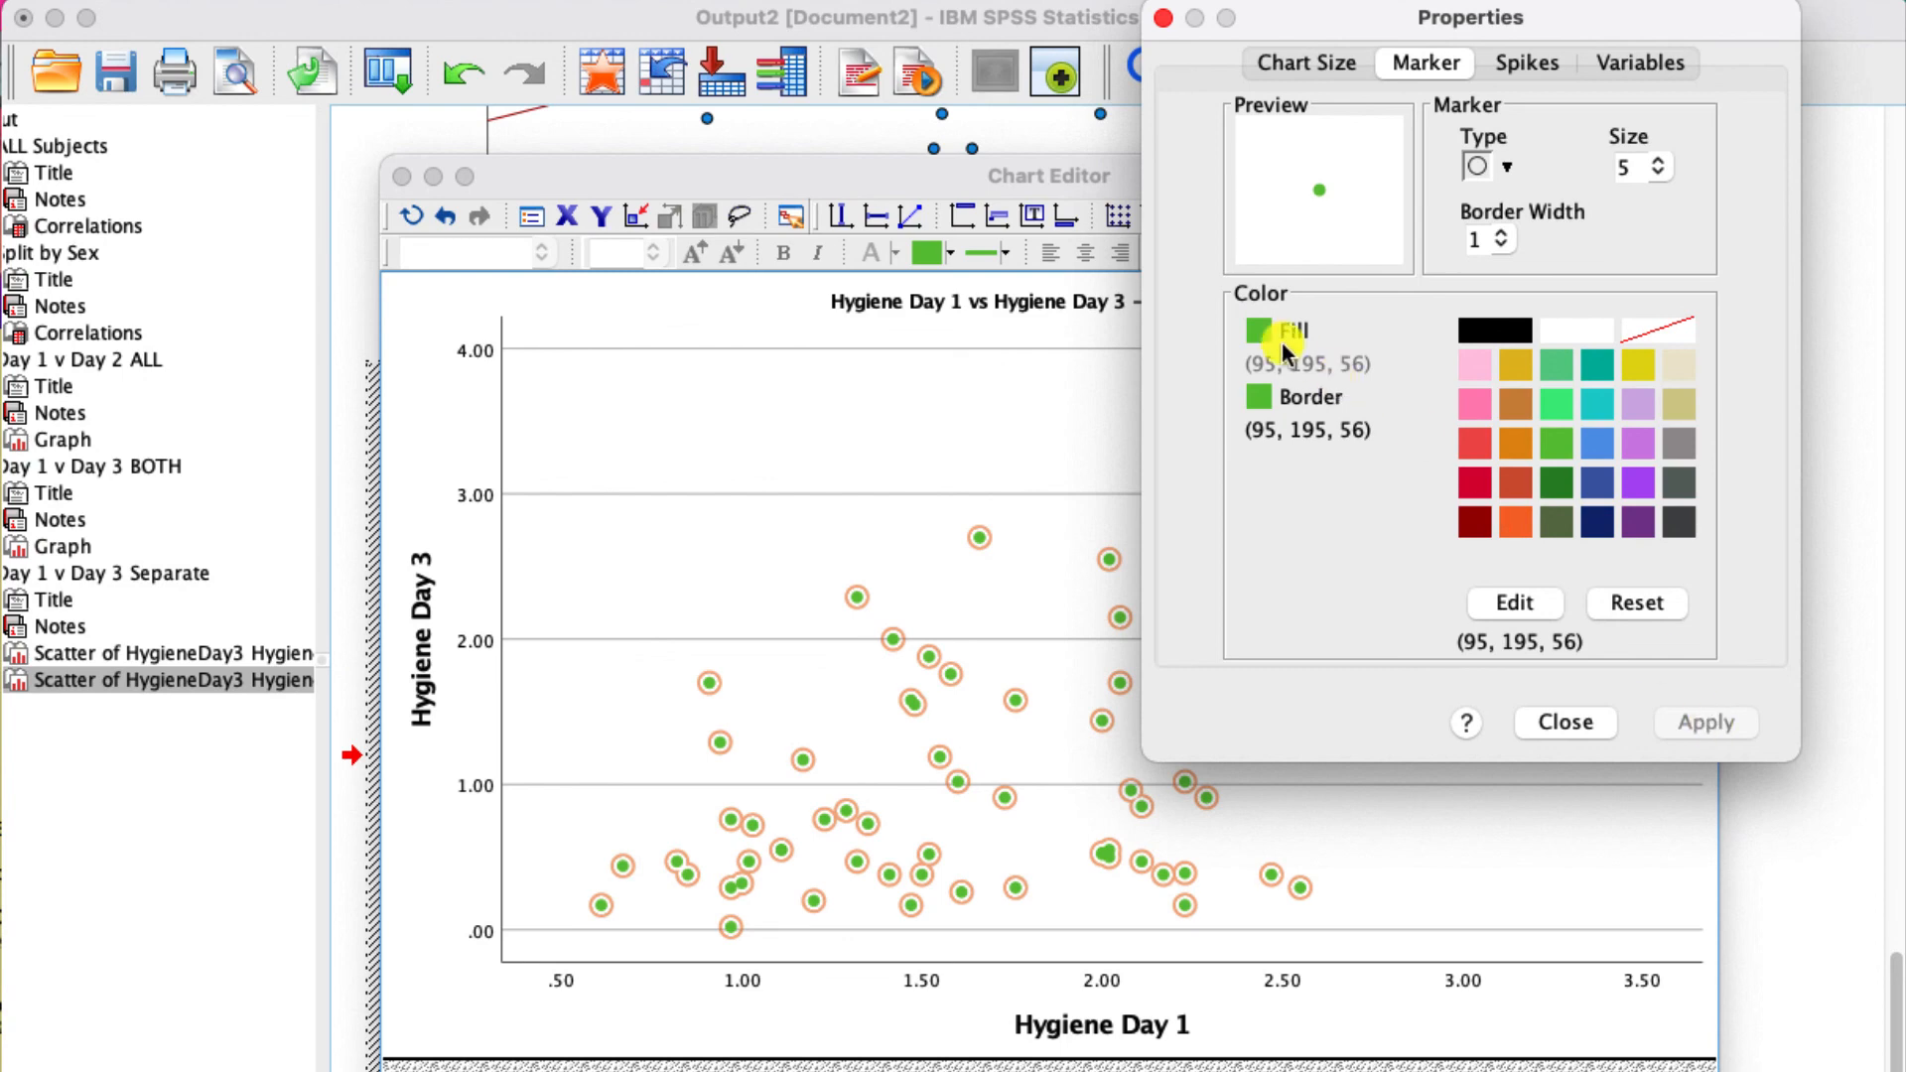
# - Change the border color of the females plot's markers to dark green (41, 134, 38) and close the properties
pyautogui.click(1280, 397)
pyautogui.click(1472, 328)
pyautogui.click(1557, 486)
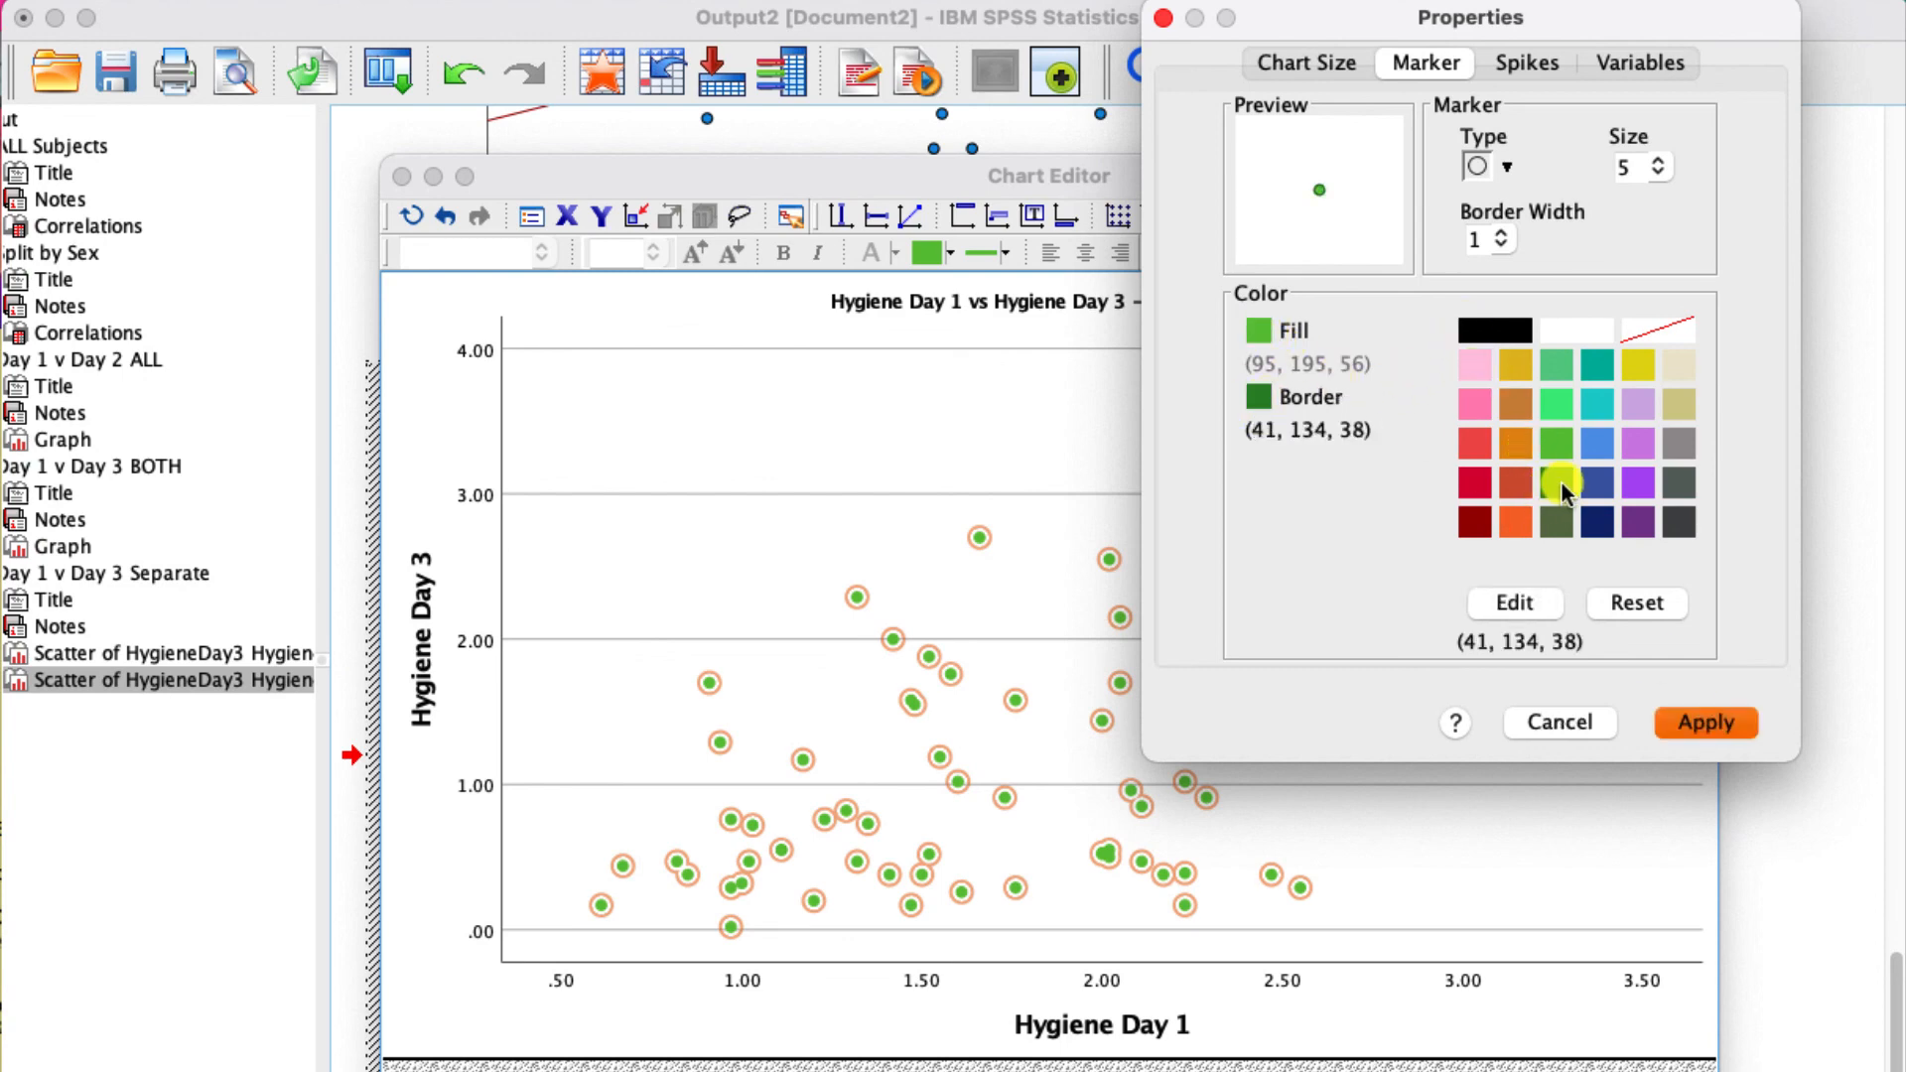
pyautogui.click(1694, 722)
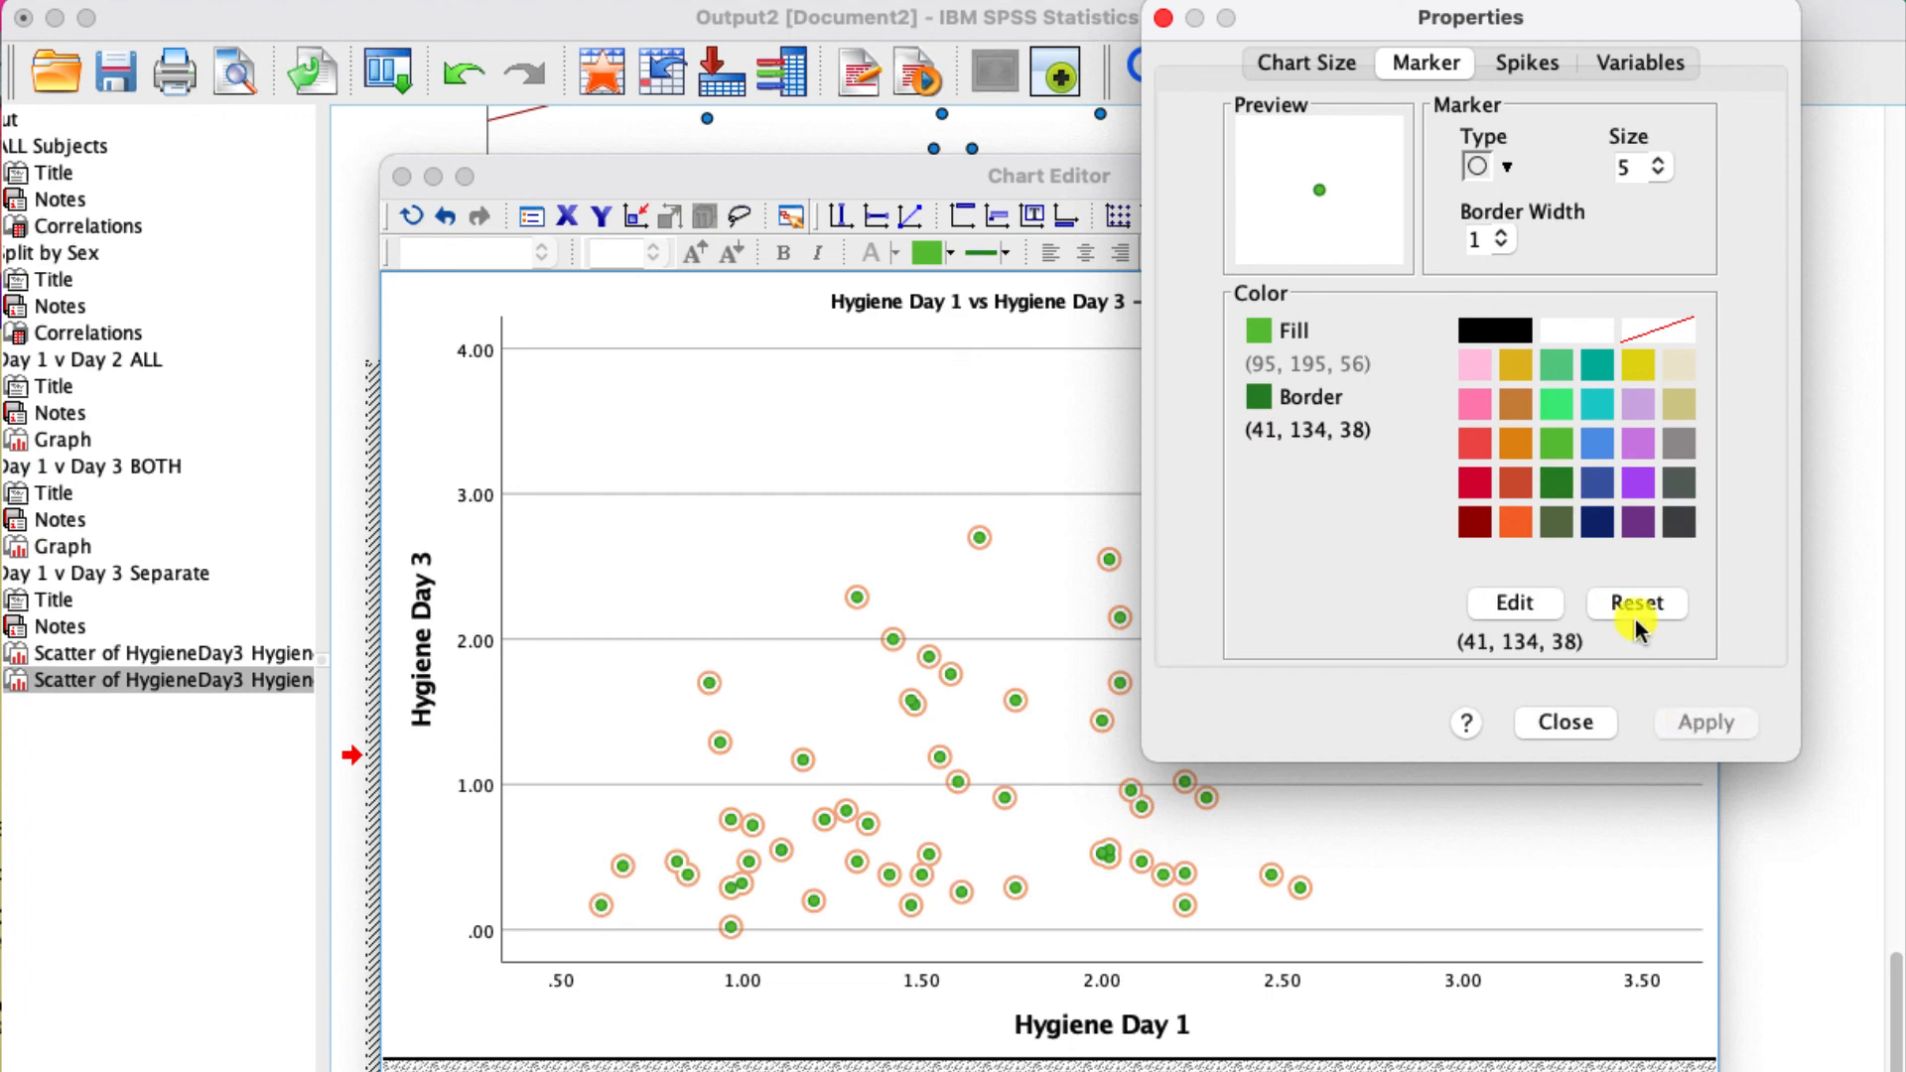
pyautogui.click(1566, 722)
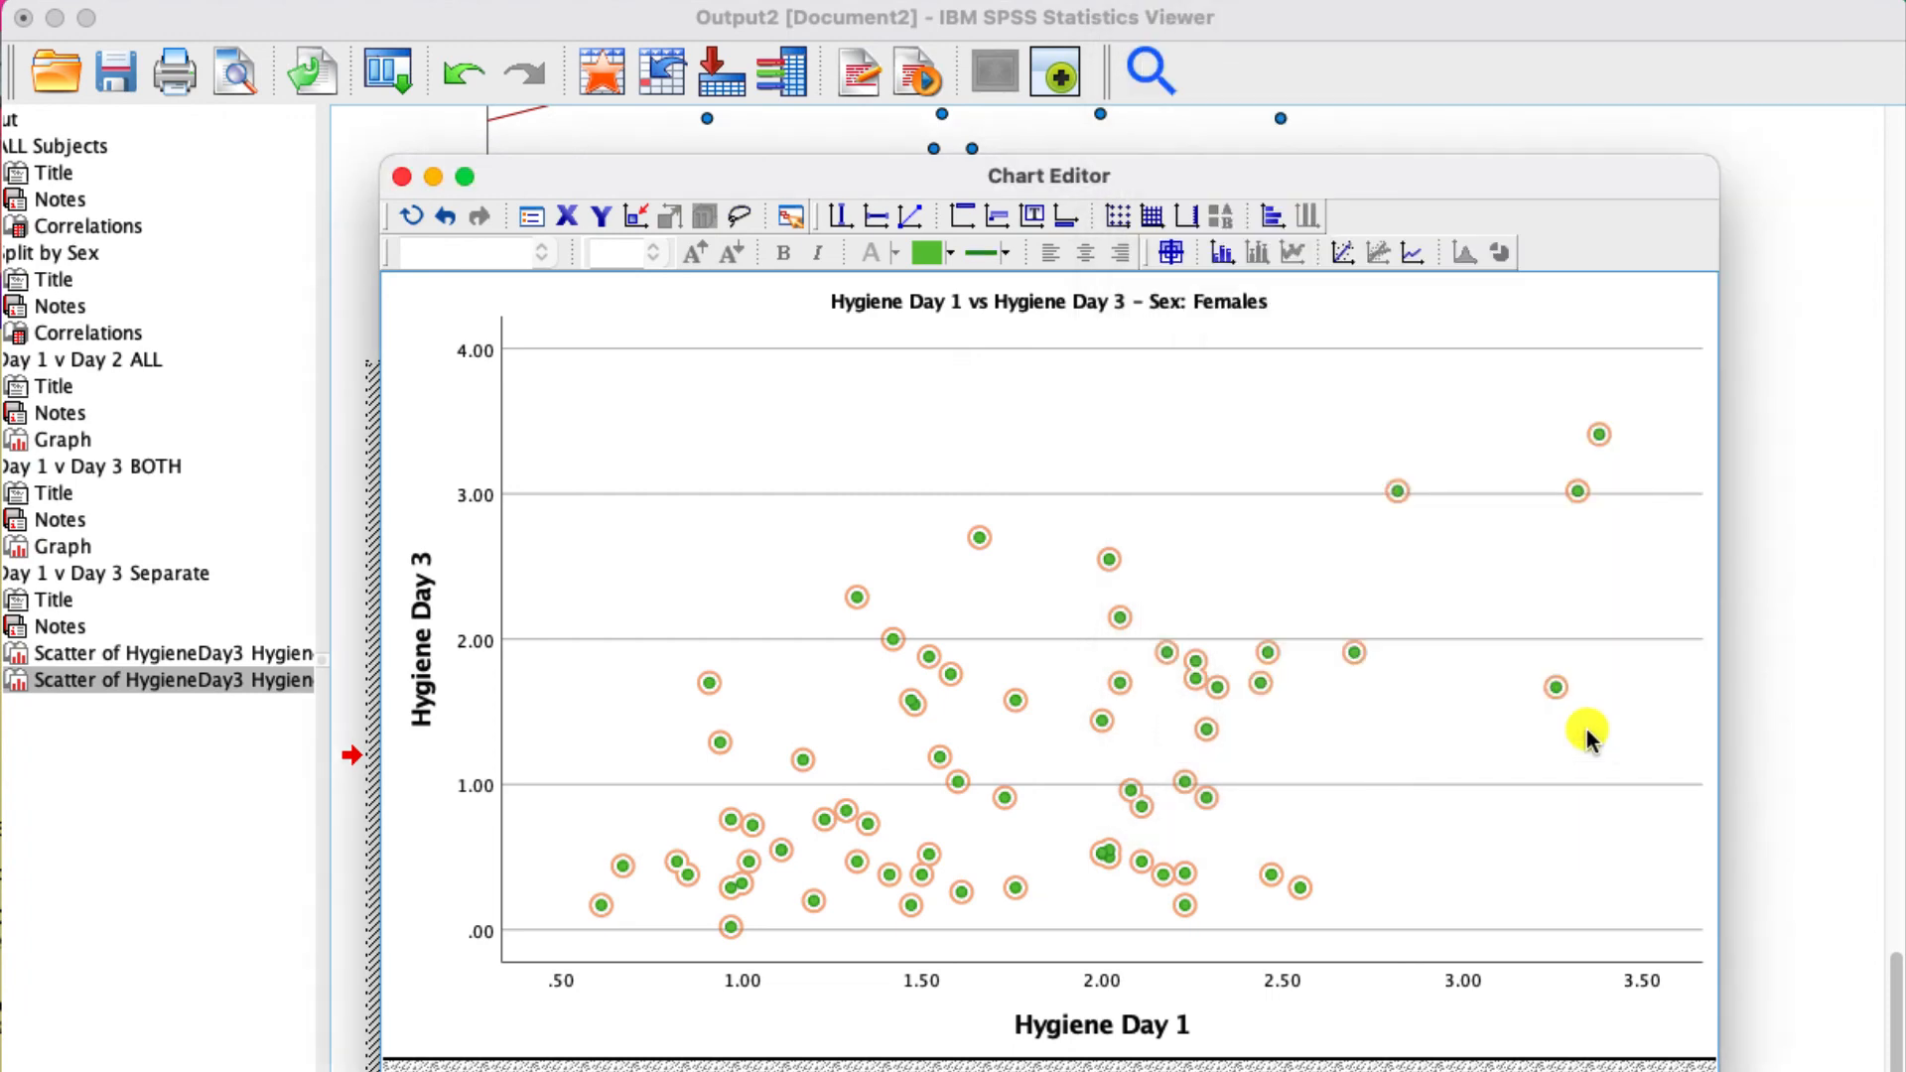
# - Add a linear fit line with its equation label to the females plot, color the line dark red (155, 0, 0) and close the editor
pyautogui.click(1339, 252)
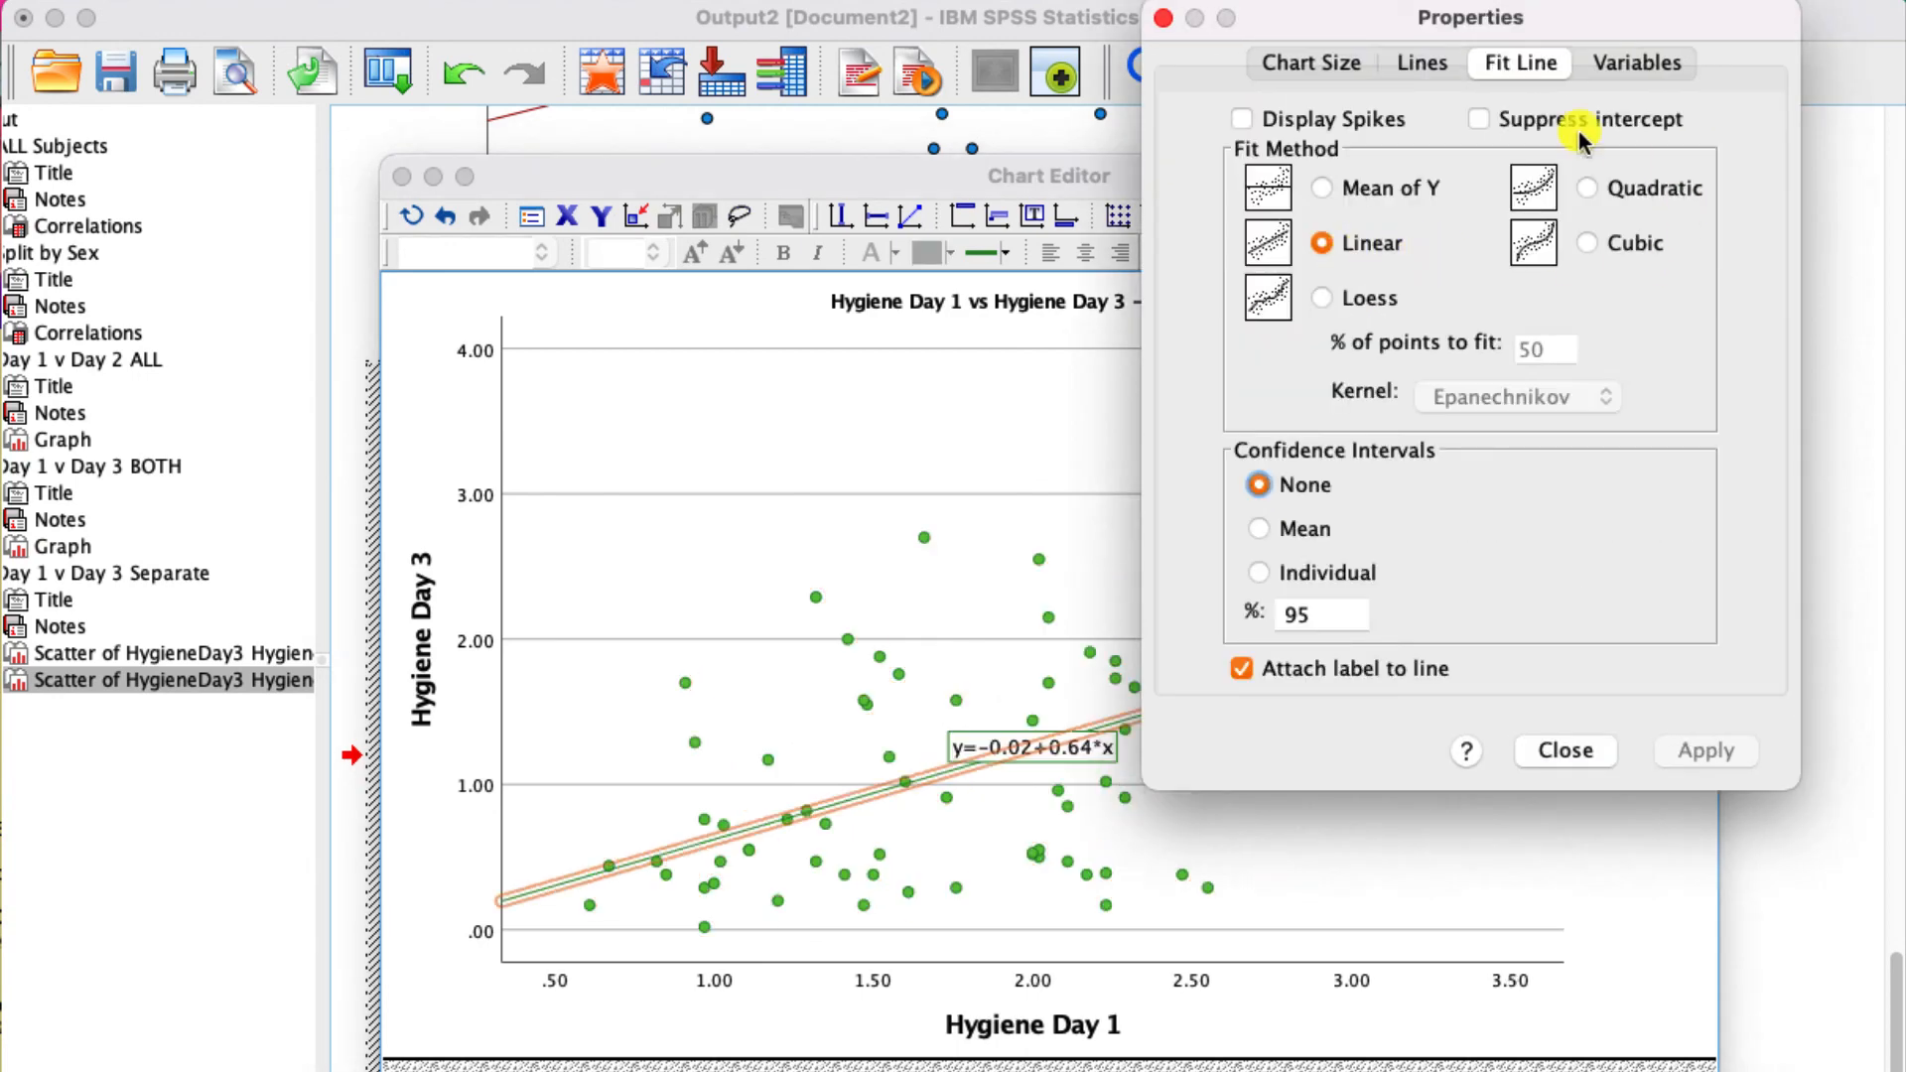
pyautogui.click(1422, 64)
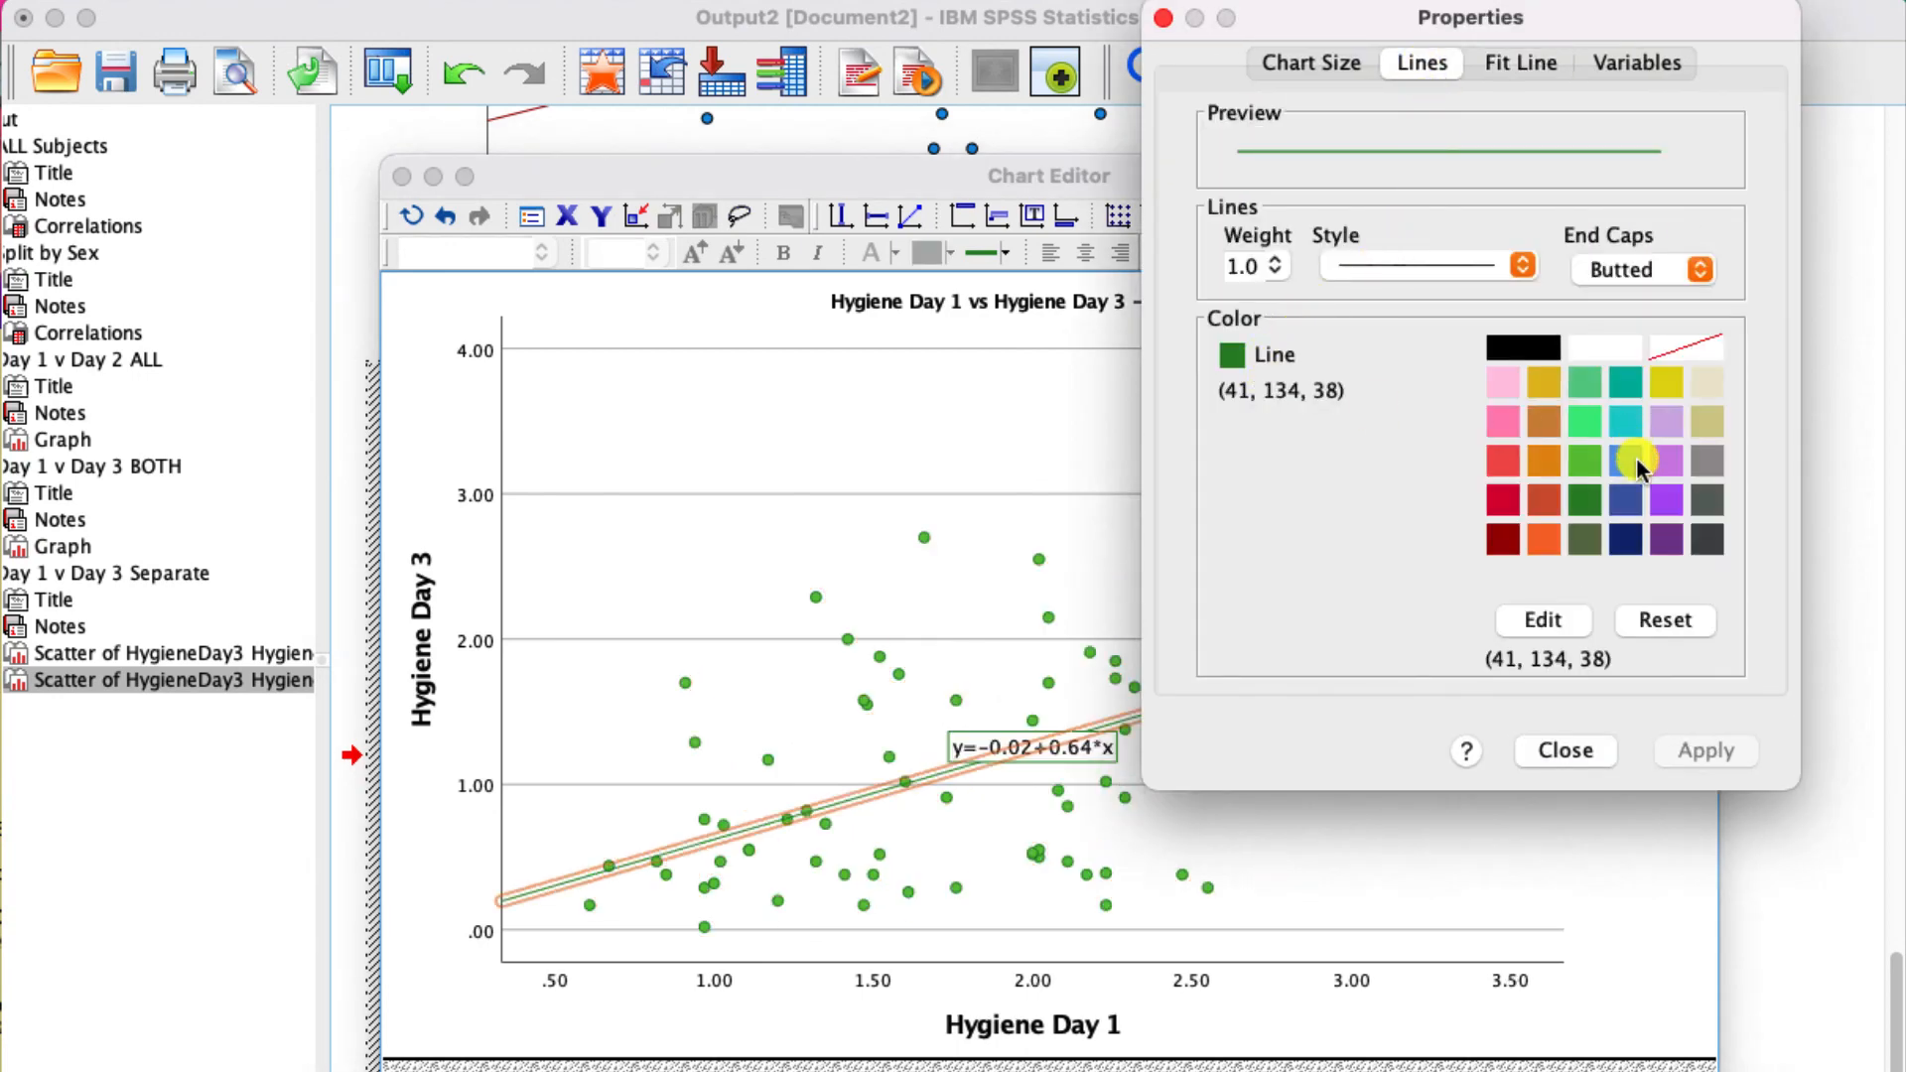
pyautogui.click(1527, 345)
pyautogui.click(1502, 540)
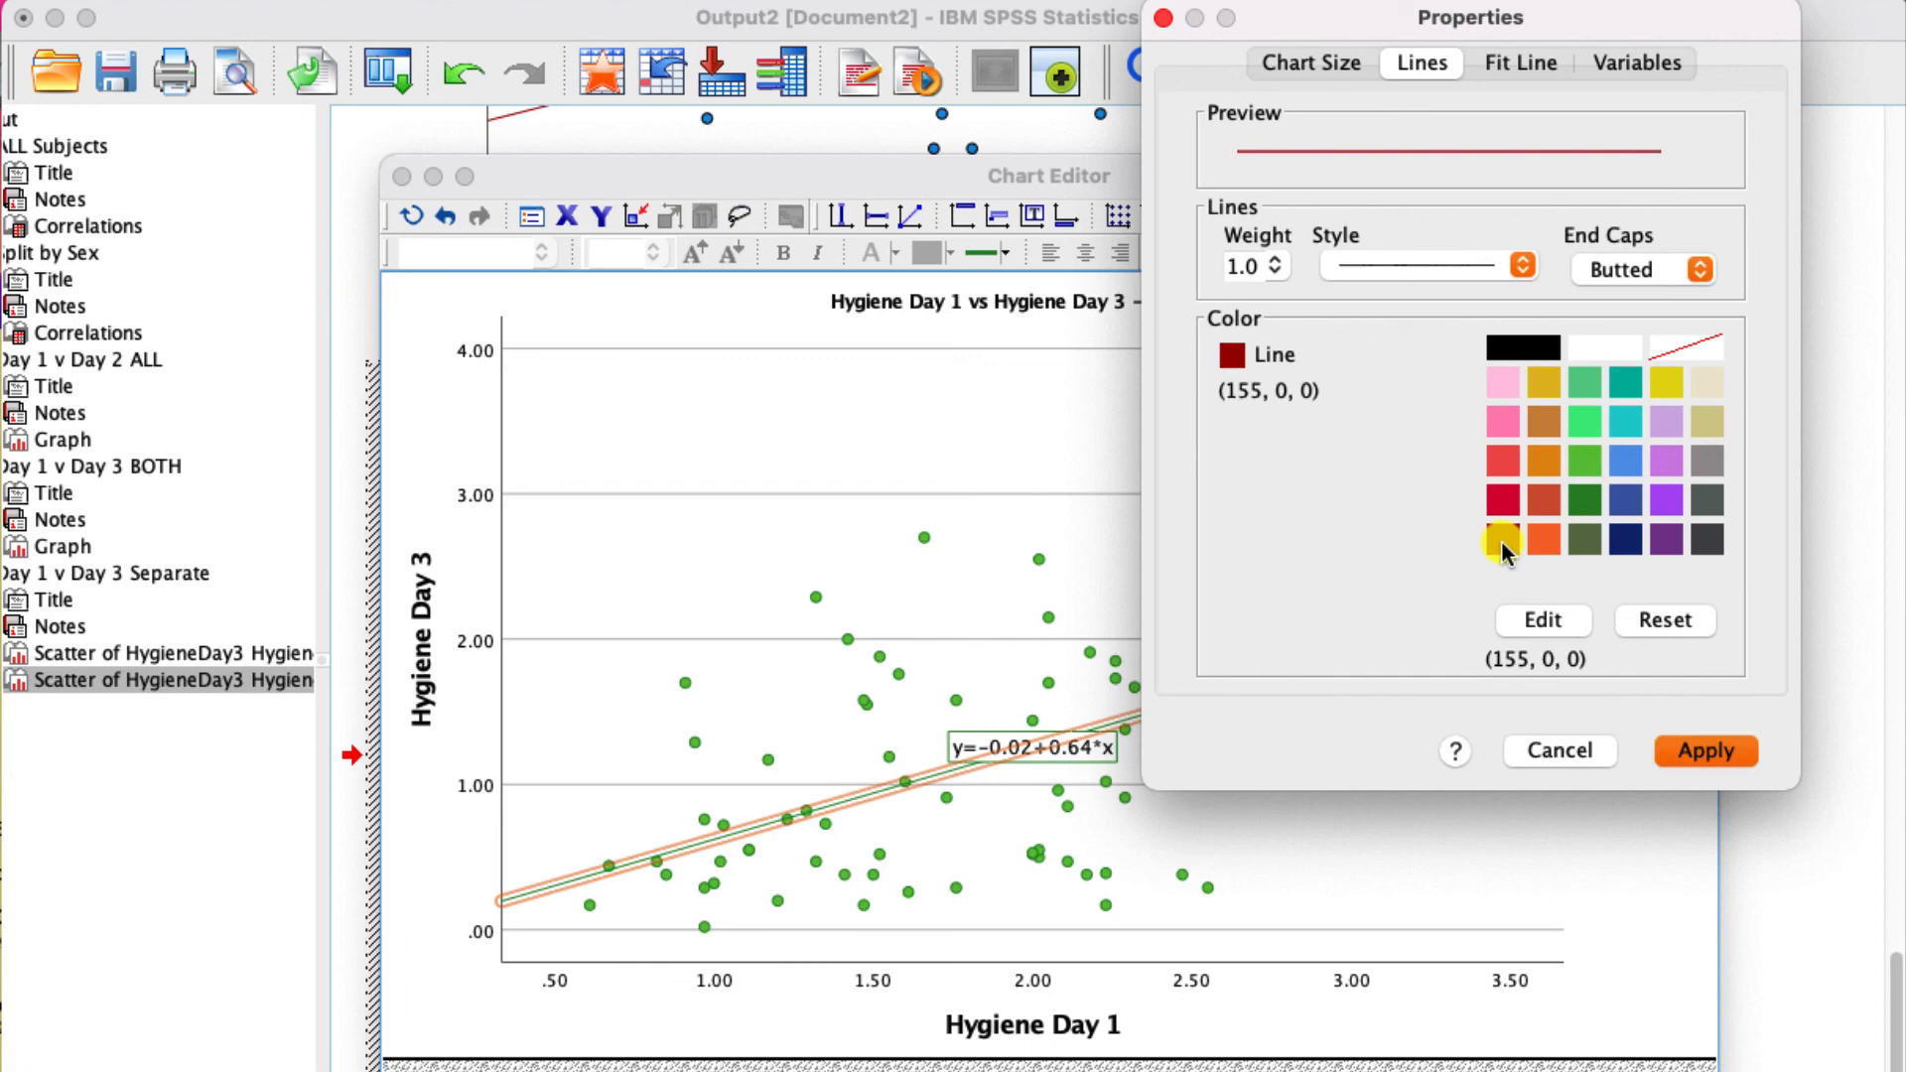
pyautogui.click(1709, 753)
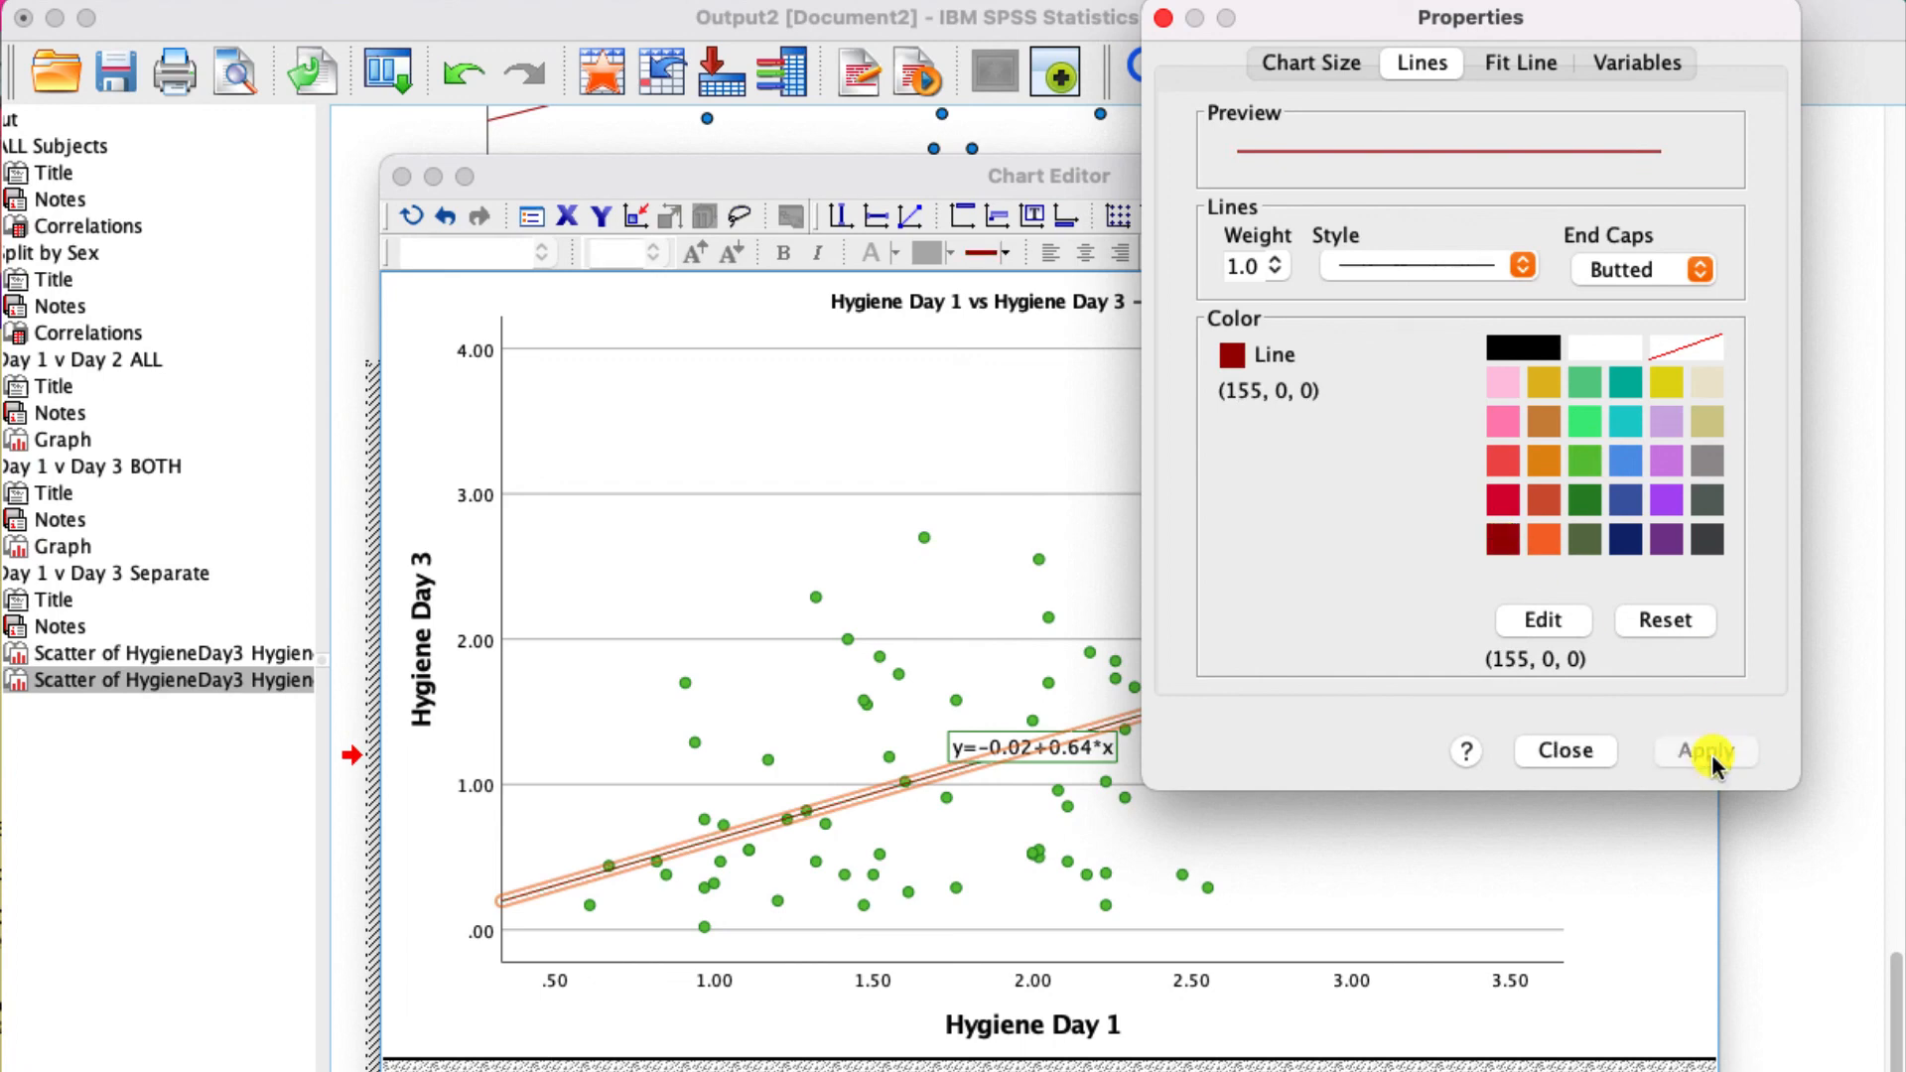
pyautogui.click(1578, 750)
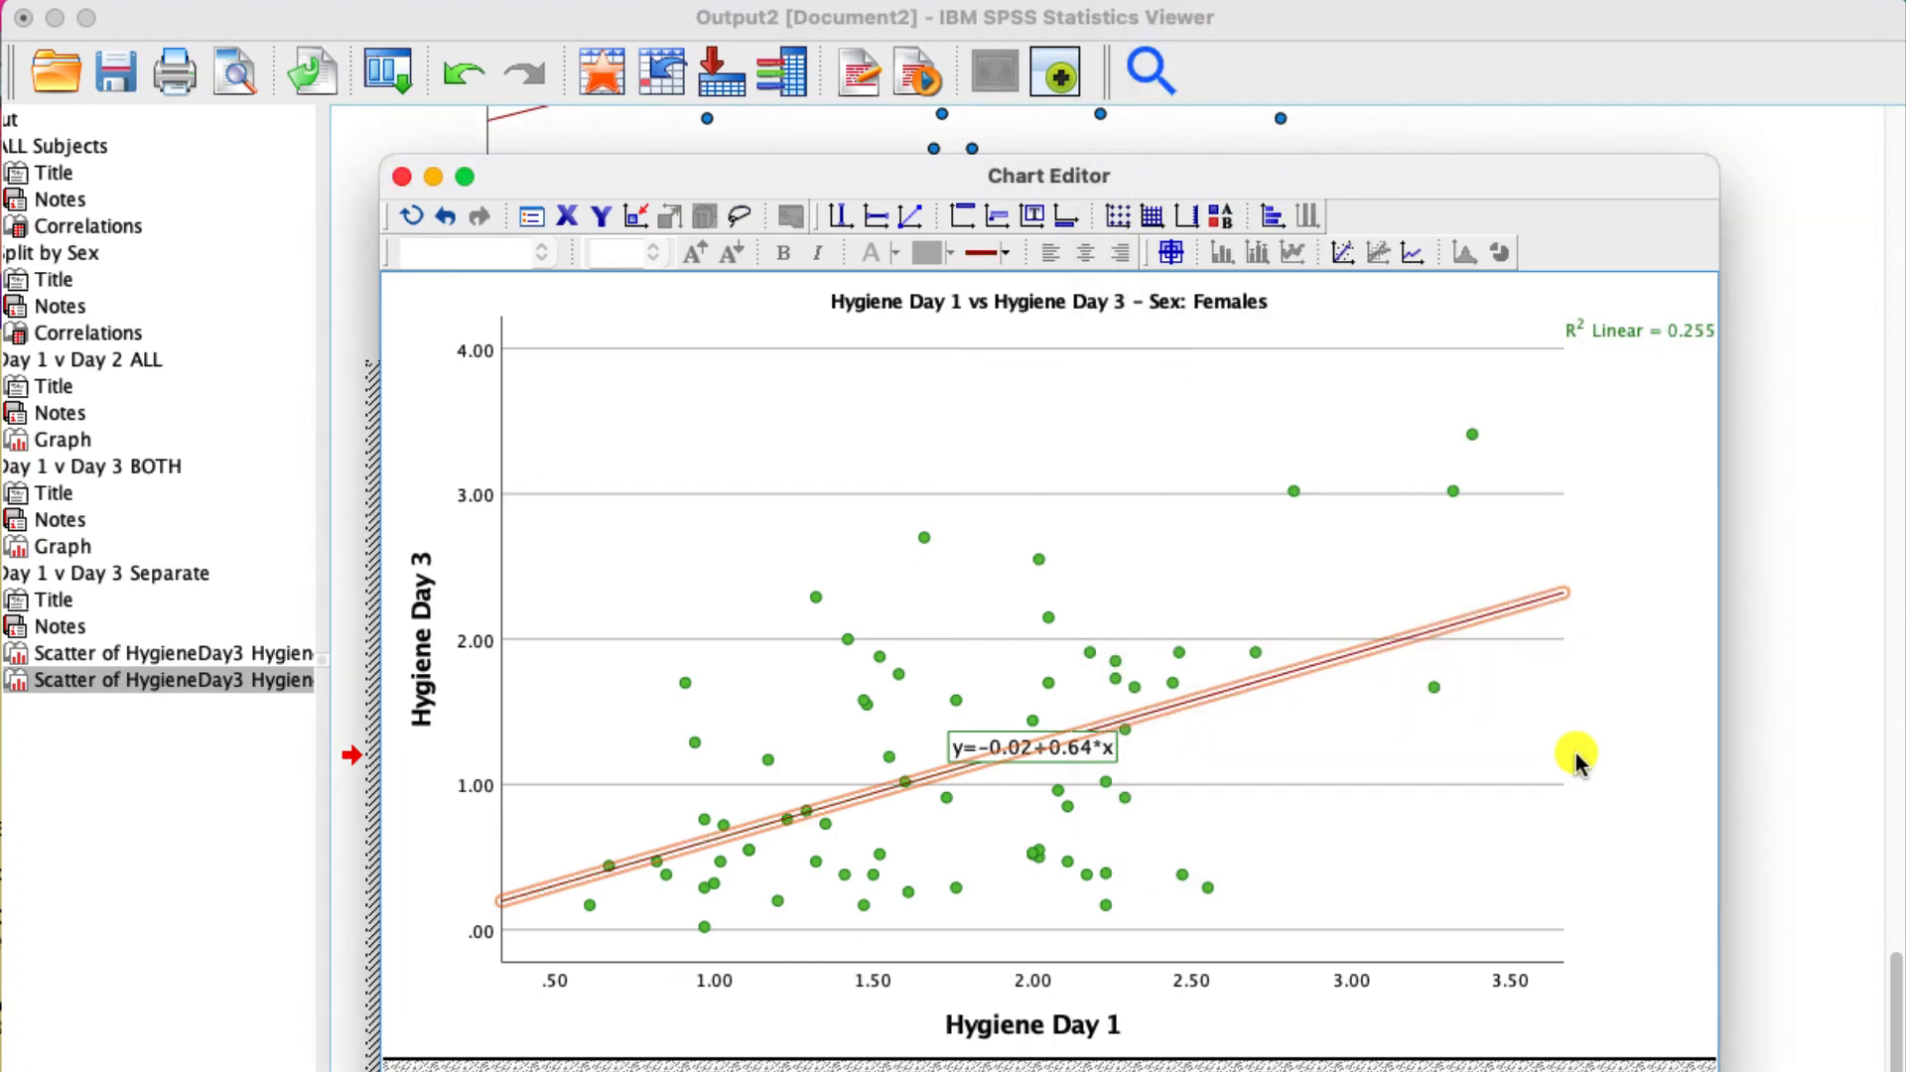
pyautogui.click(1650, 636)
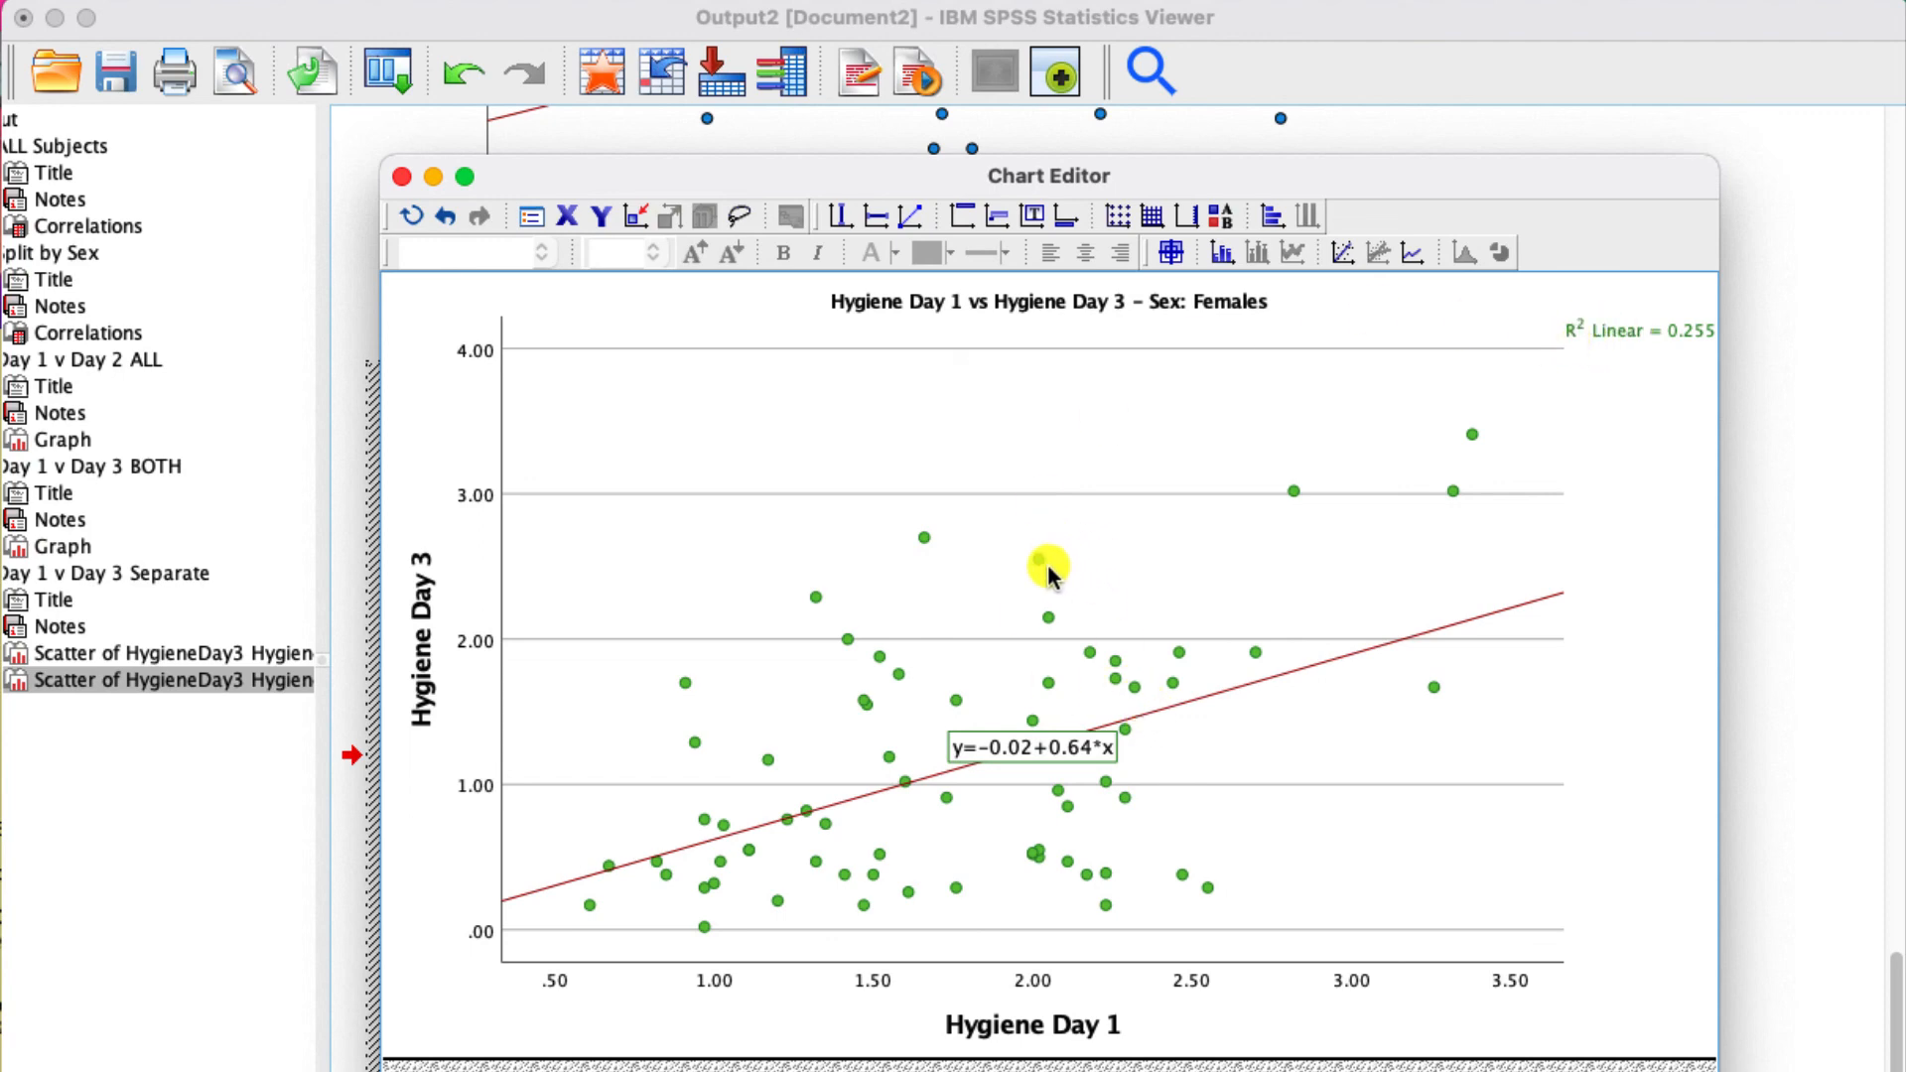
pyautogui.click(401, 177)
# - Compare the separate males and females scatter plots with the combined Day 1 v Day 3 plot in the output
pyautogui.scroll(5, 683, 608)
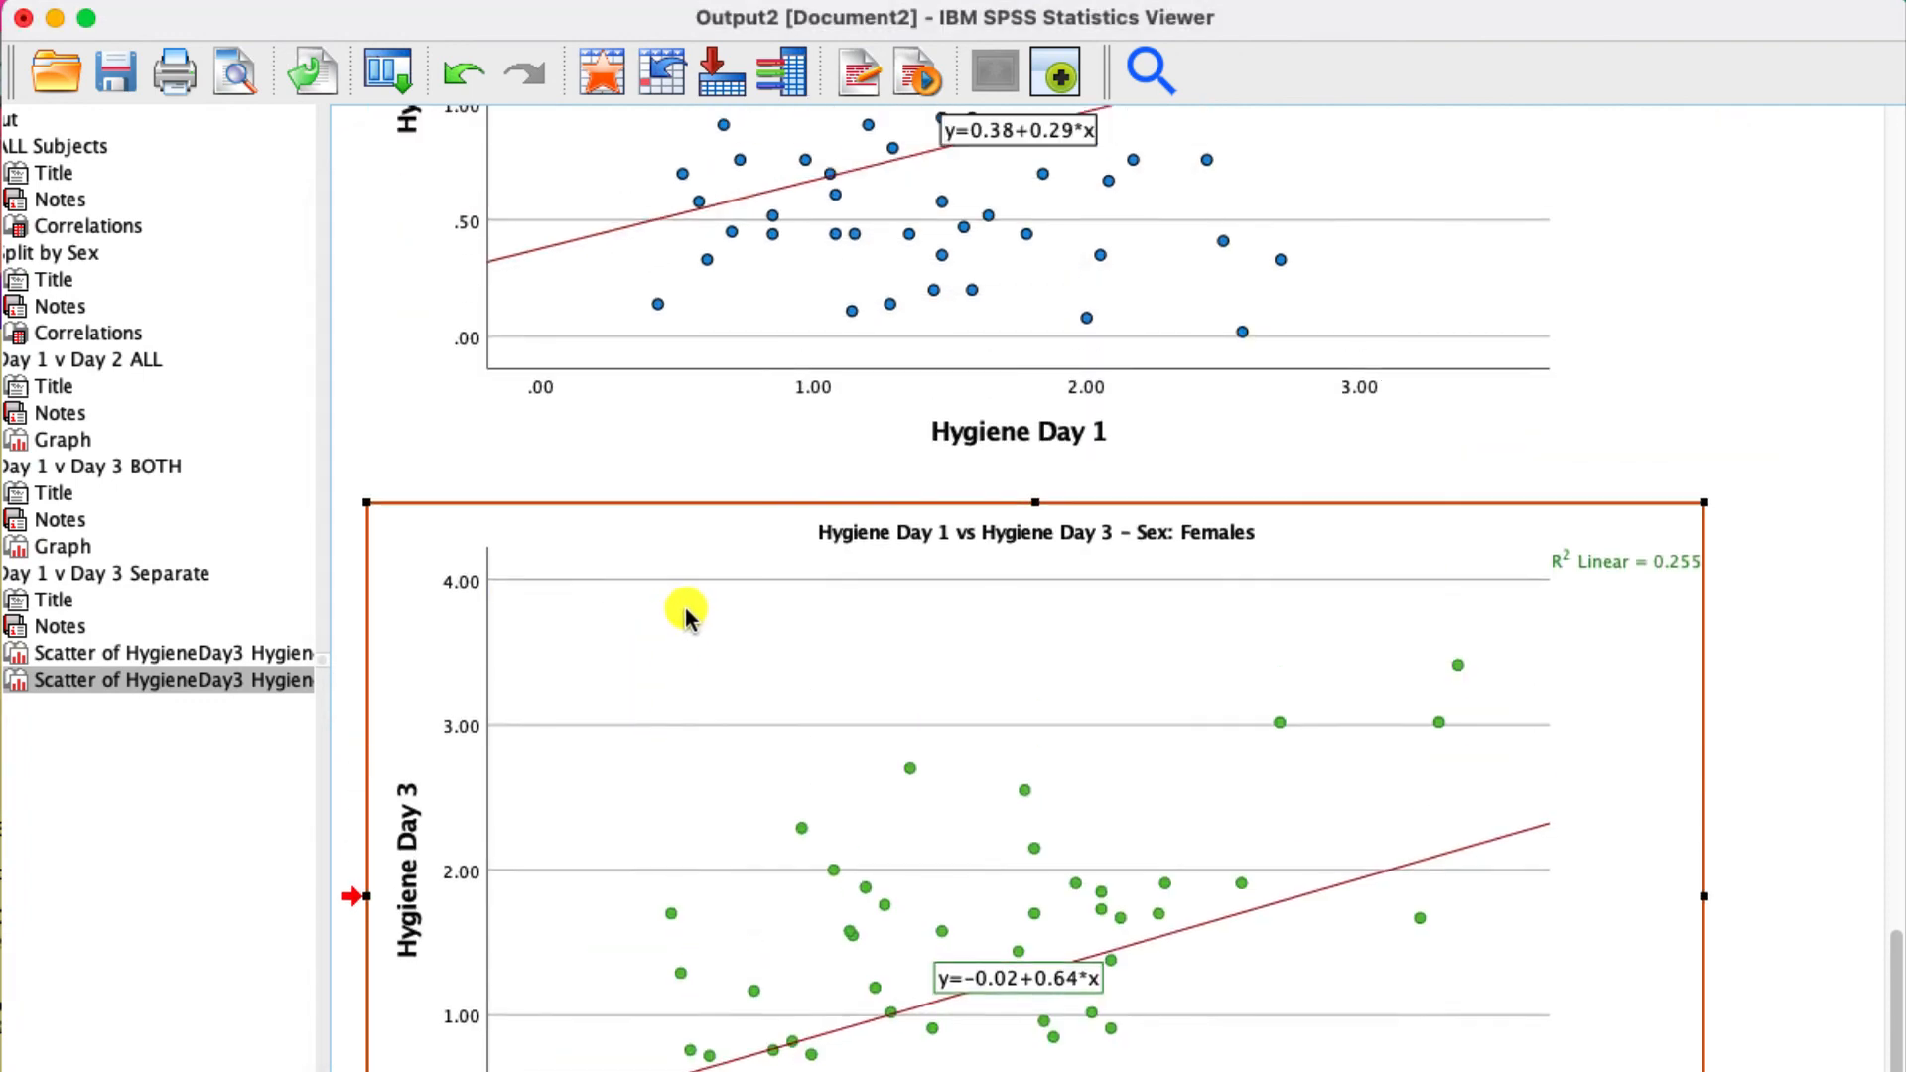
pyautogui.scroll(5, 691, 593)
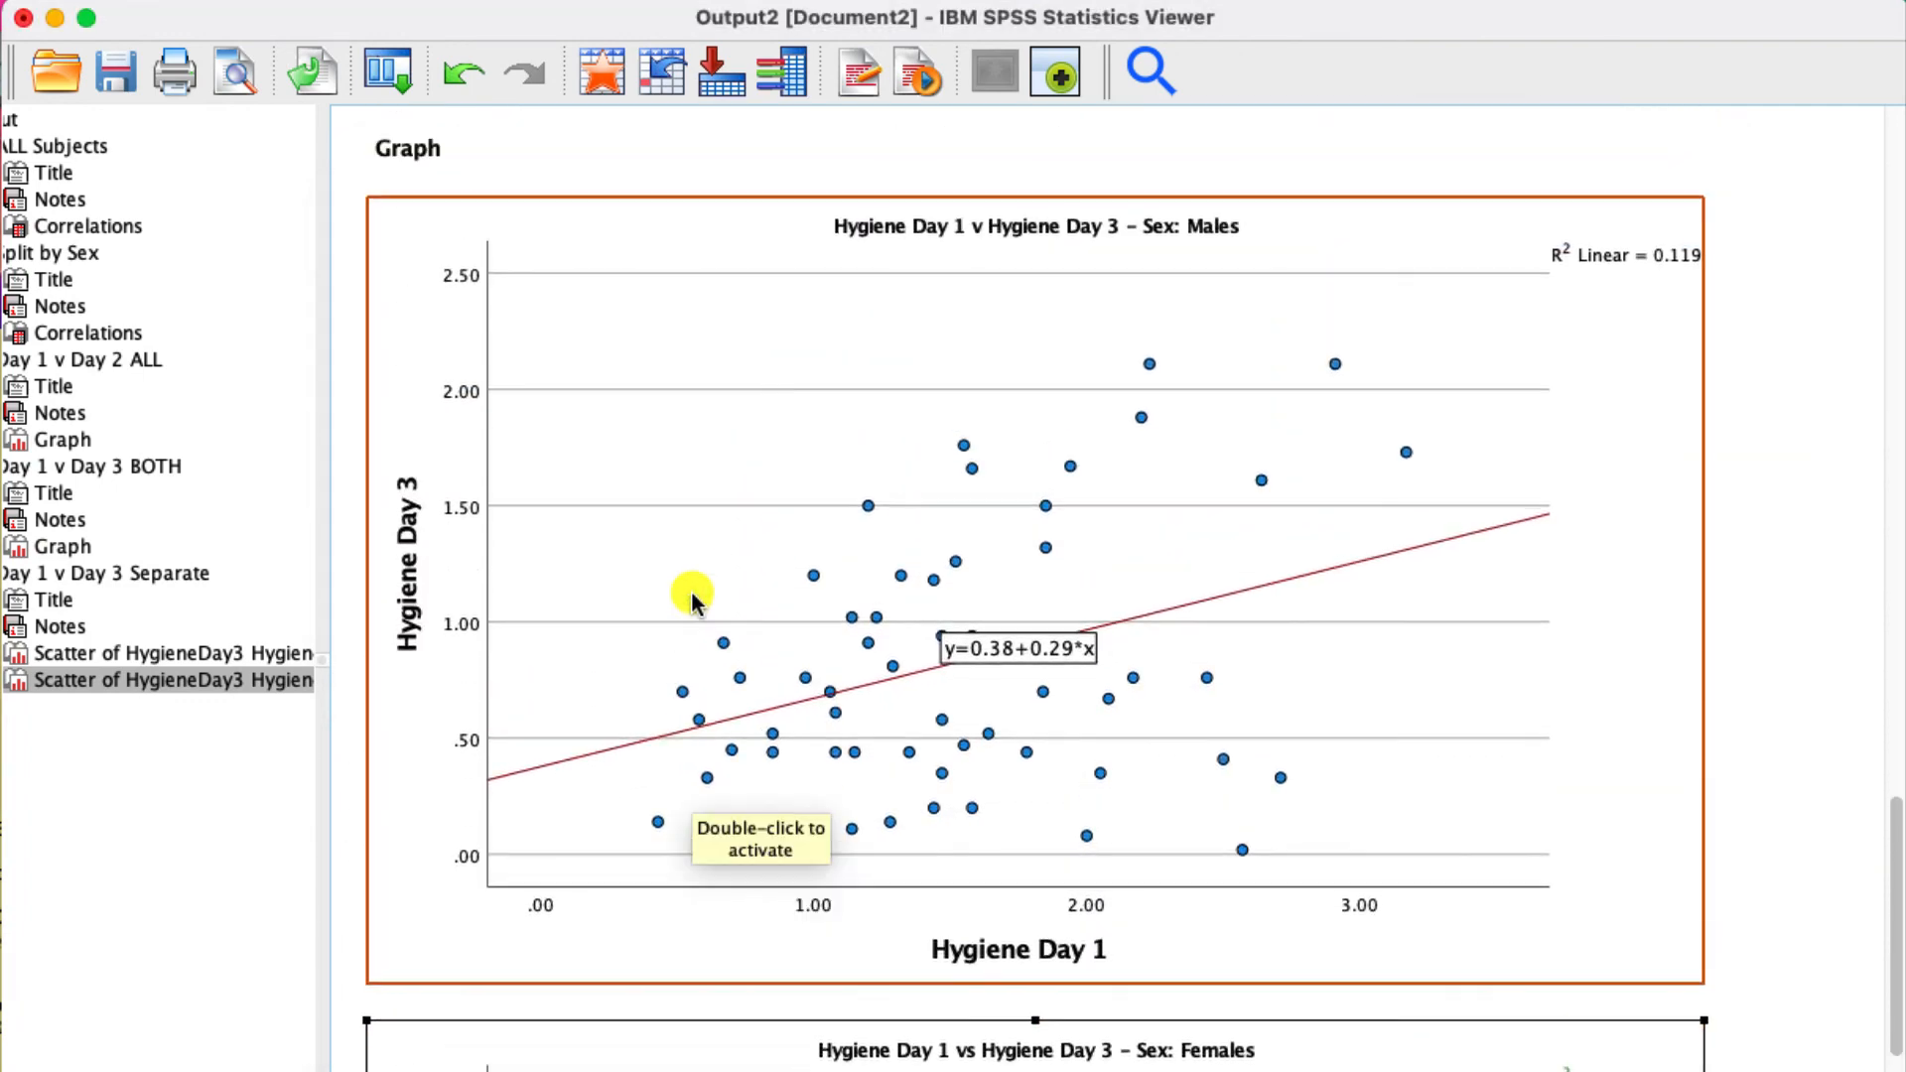
pyautogui.scroll(5, 691, 596)
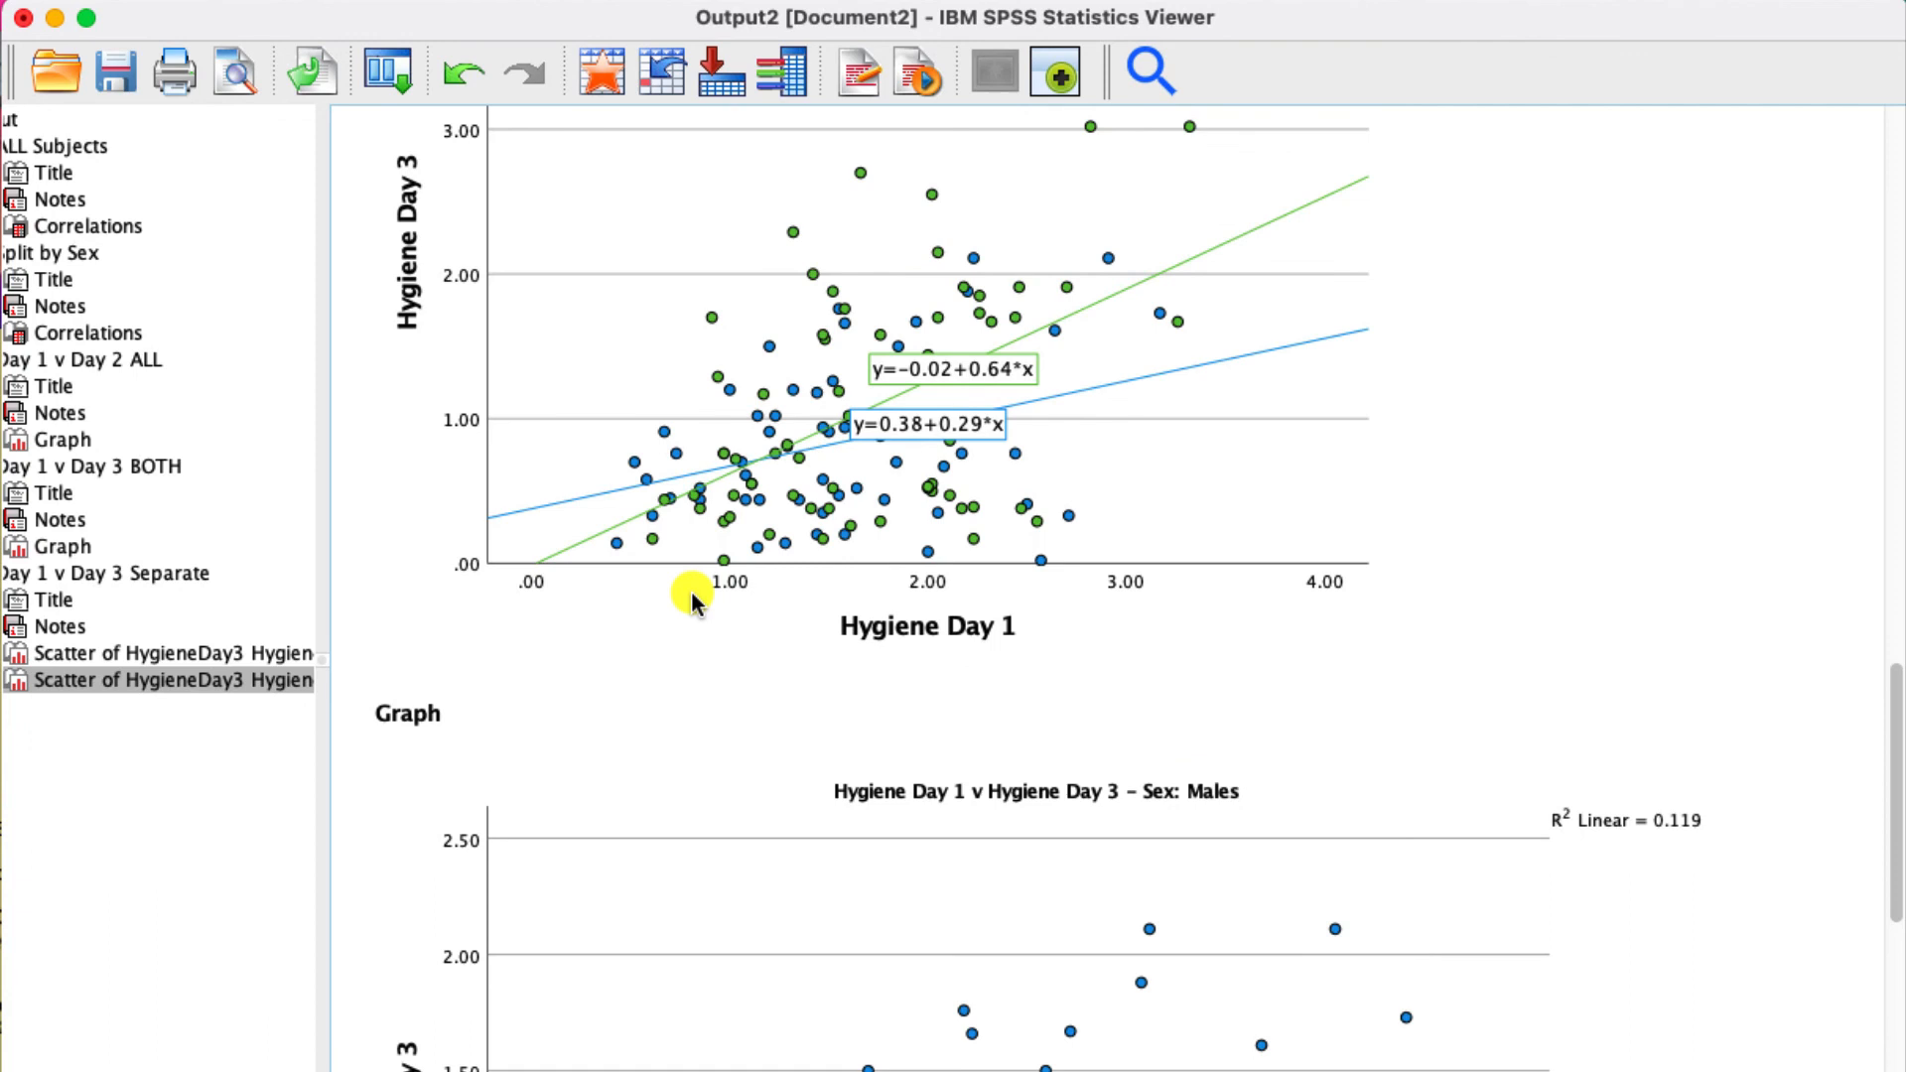
pyautogui.click(691, 591)
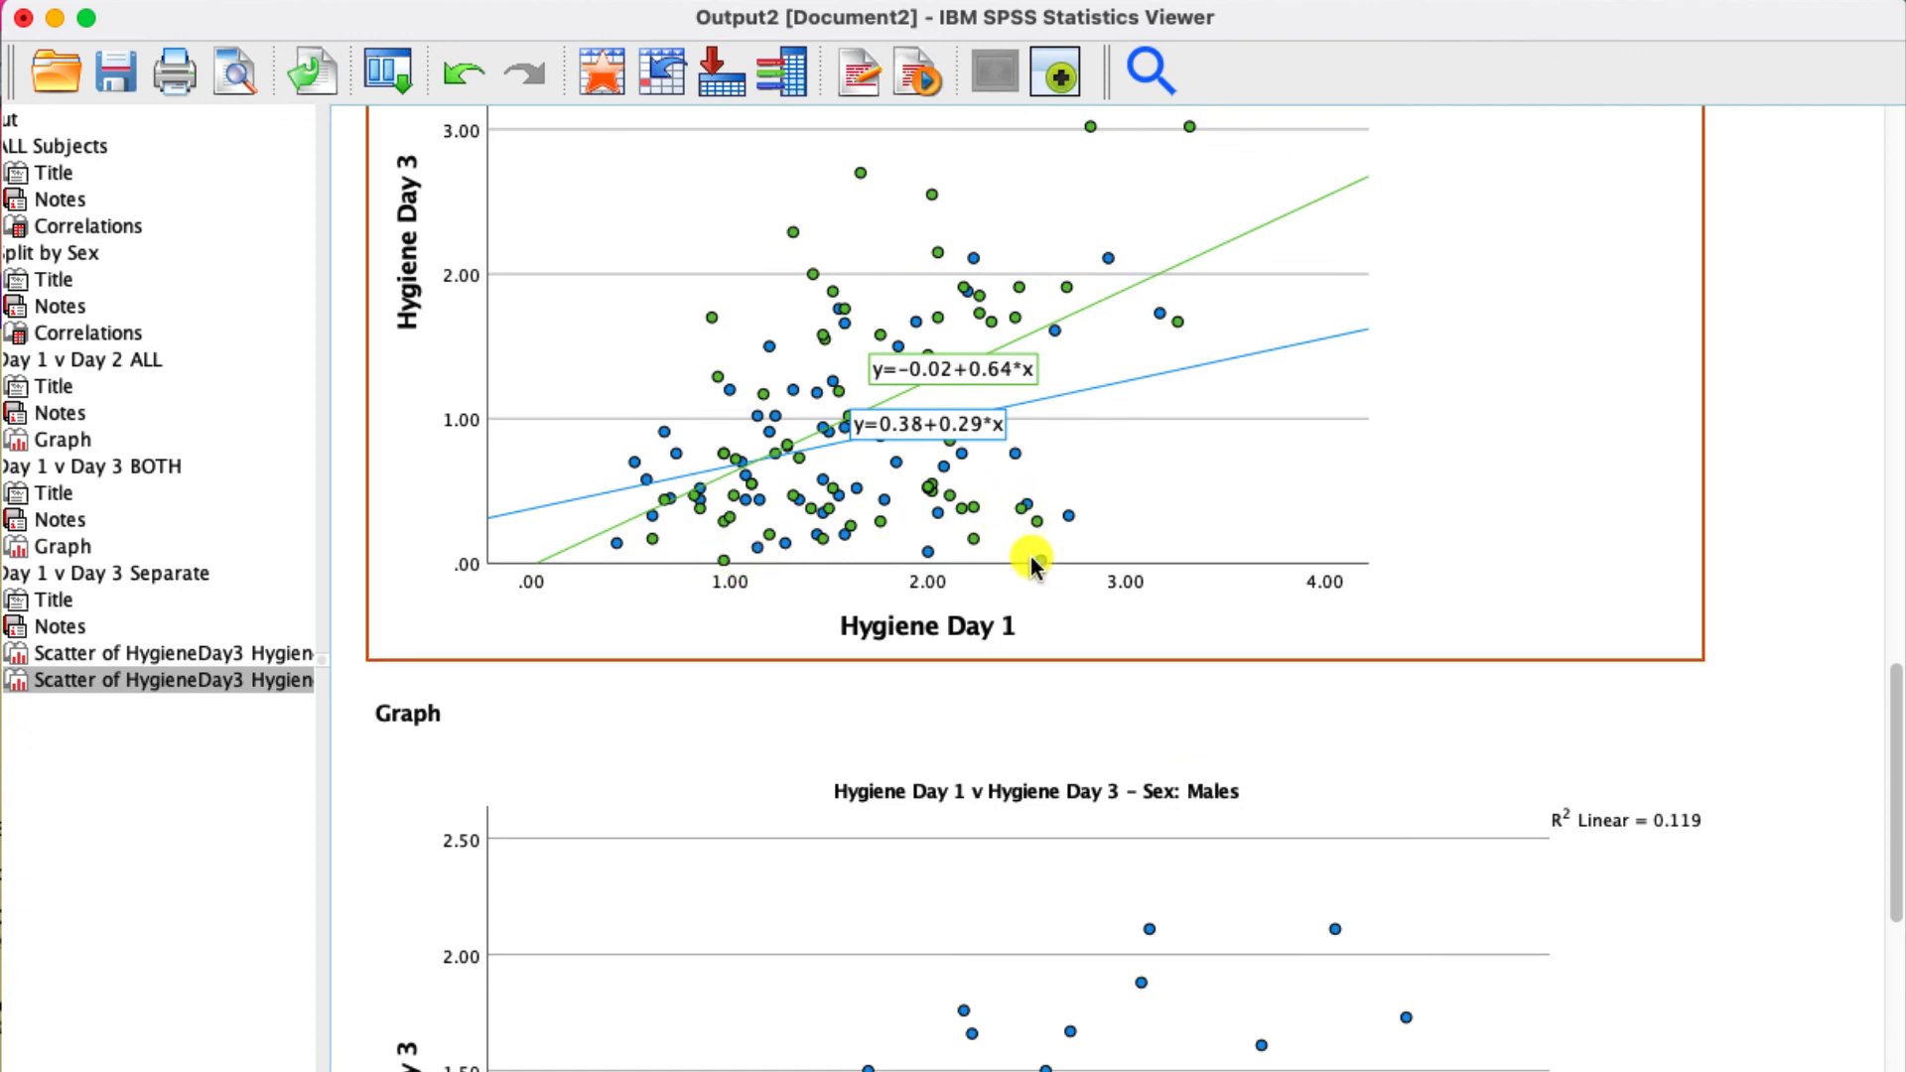
pyautogui.scroll(-10, 1033, 556)
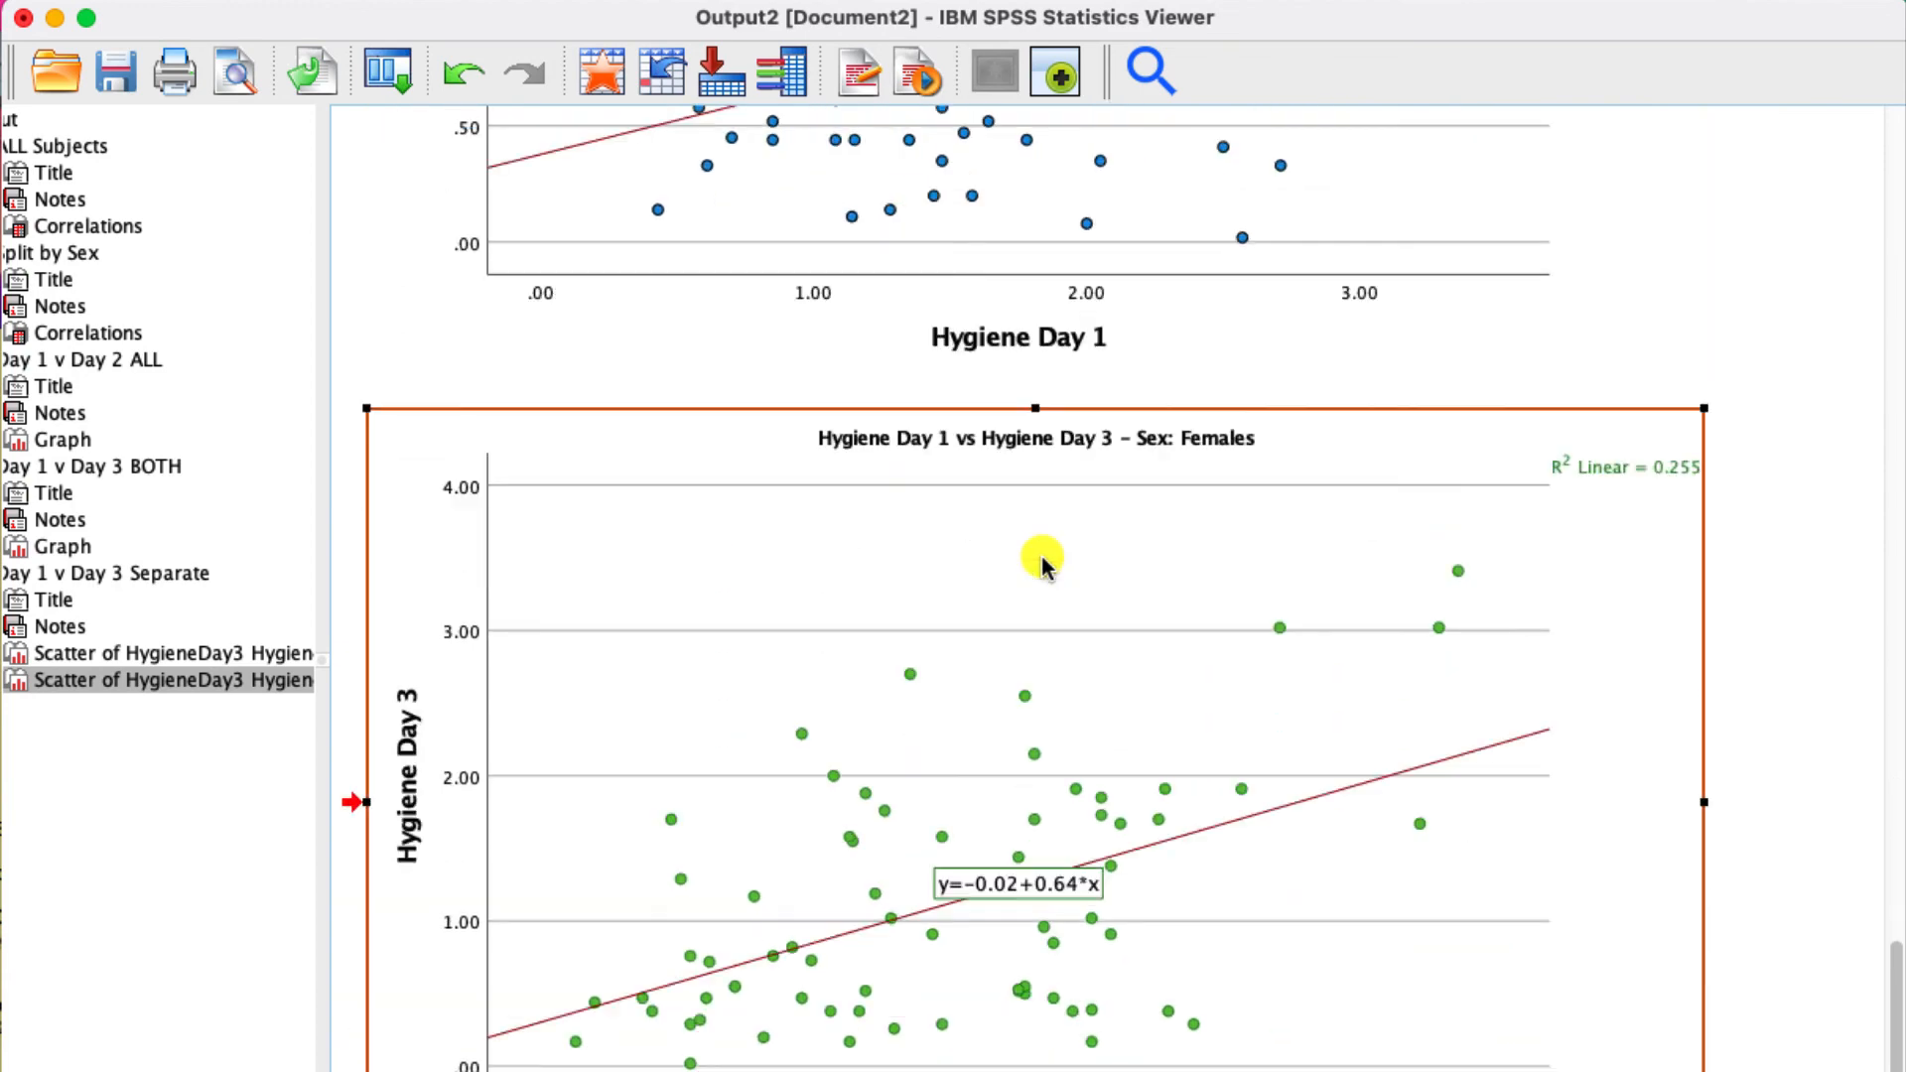
pyautogui.scroll(-1, 1040, 562)
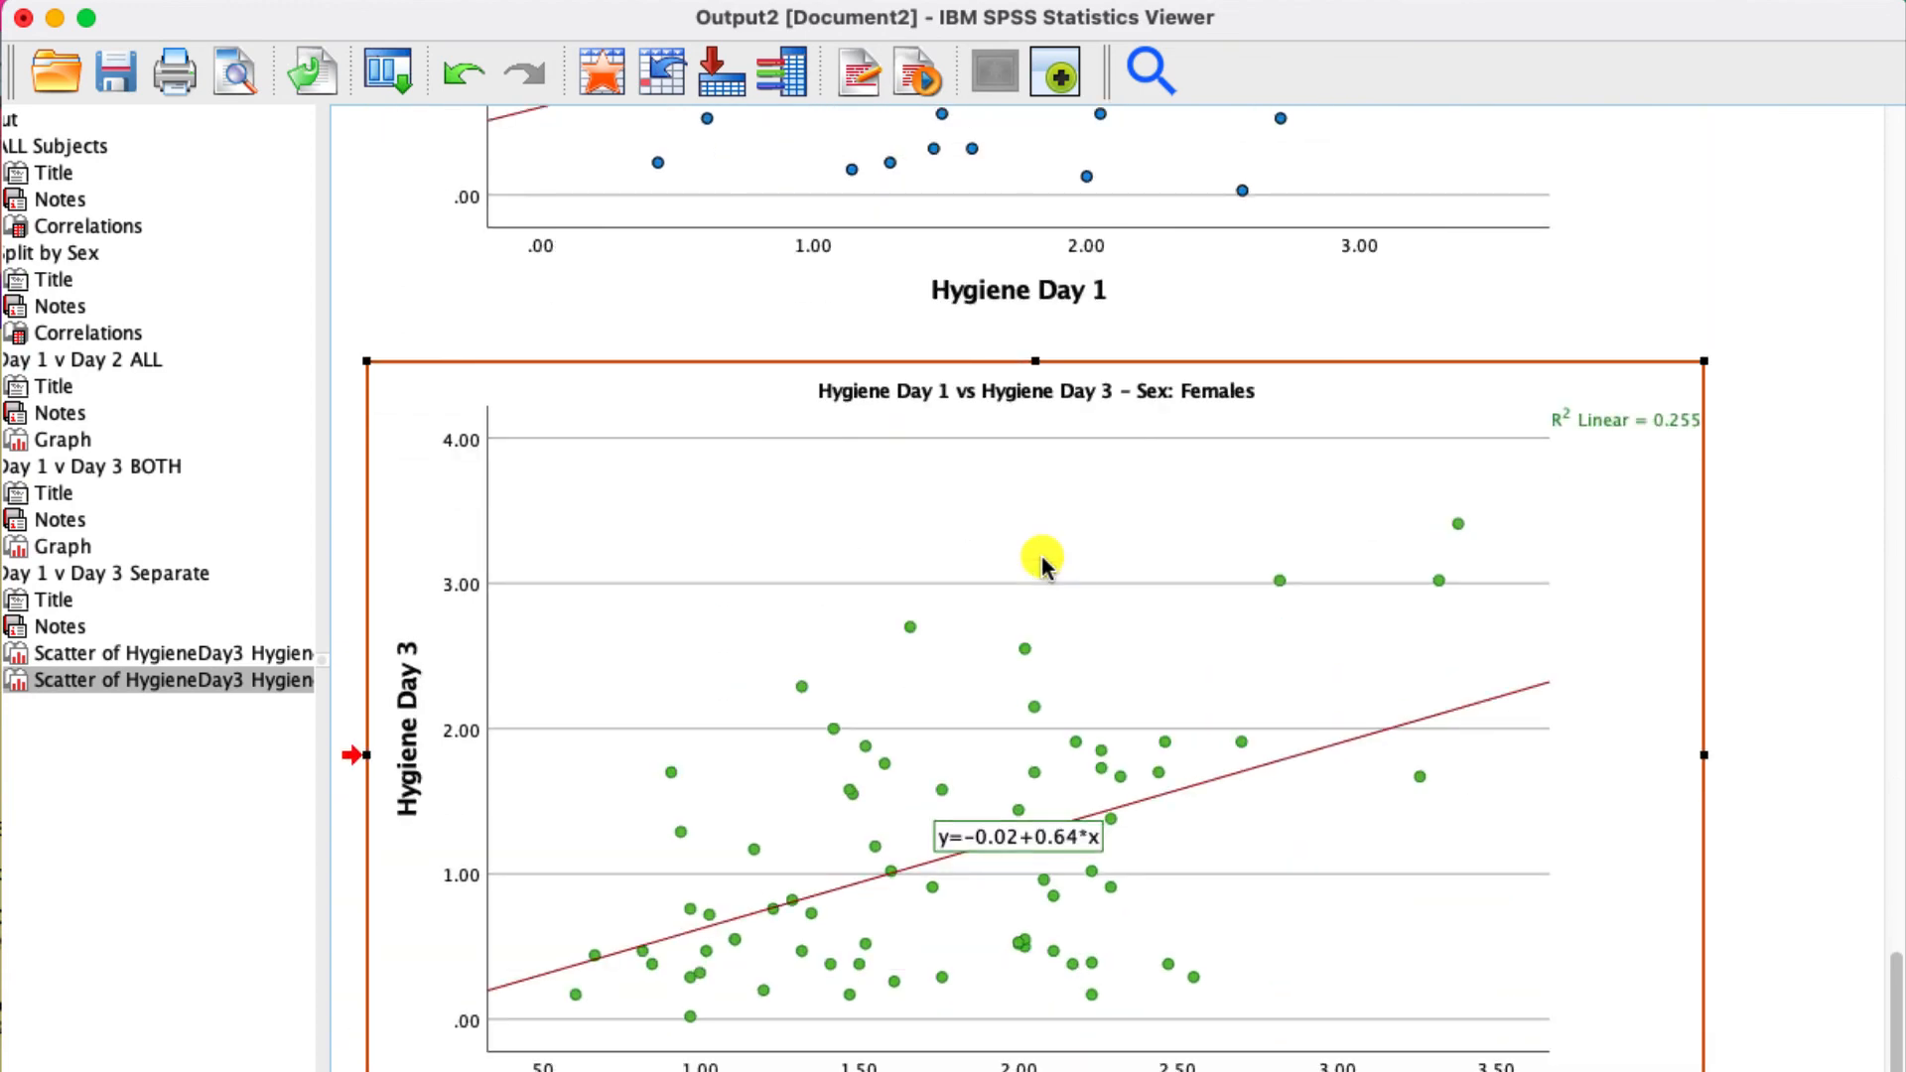